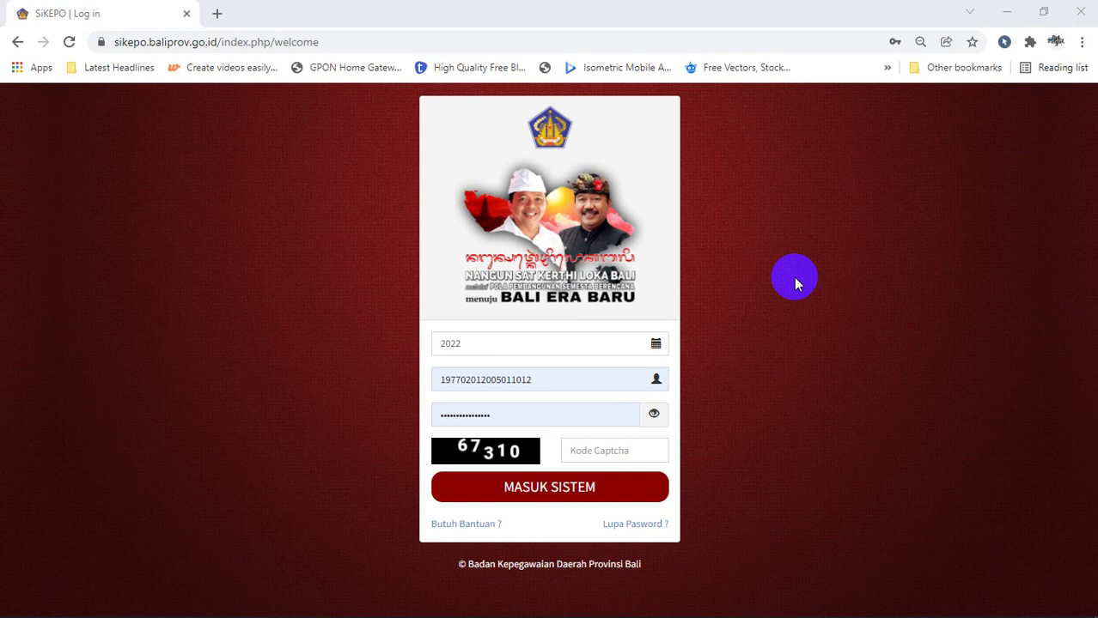
Step: Switch to Excel and bring up the SASARAN KERJA 2022 workbook, followed by the Rencana Aksi 2022 workbook
{"action": "mouse_move", "coordinate": [543, 608]}
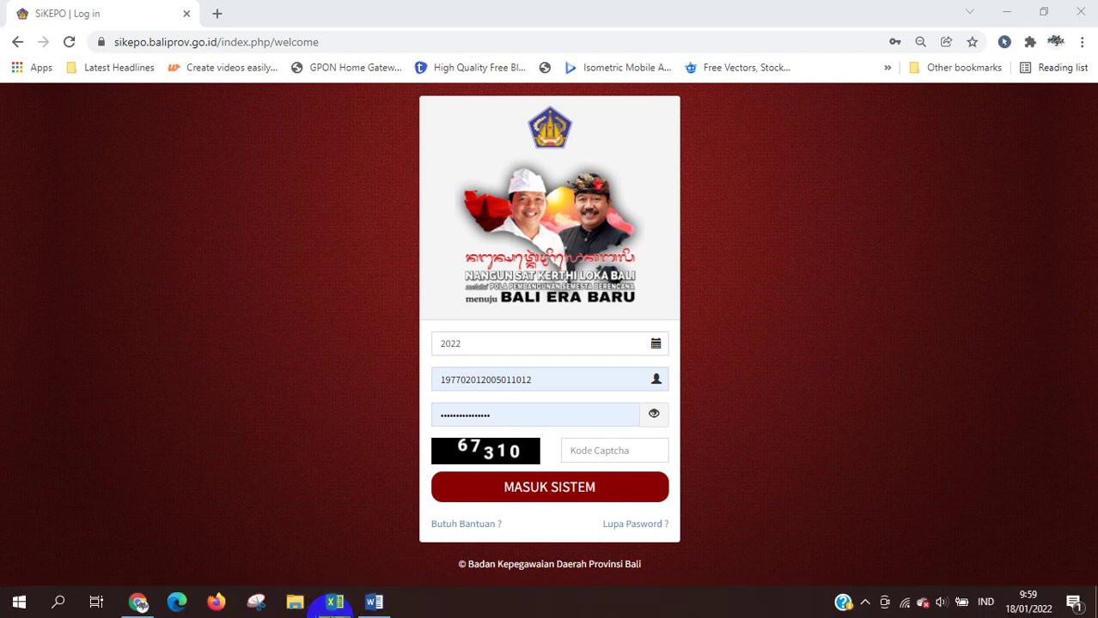
{"action": "mouse_move", "coordinate": [334, 603]}
{"action": "left_click", "coordinate": [466, 534]}
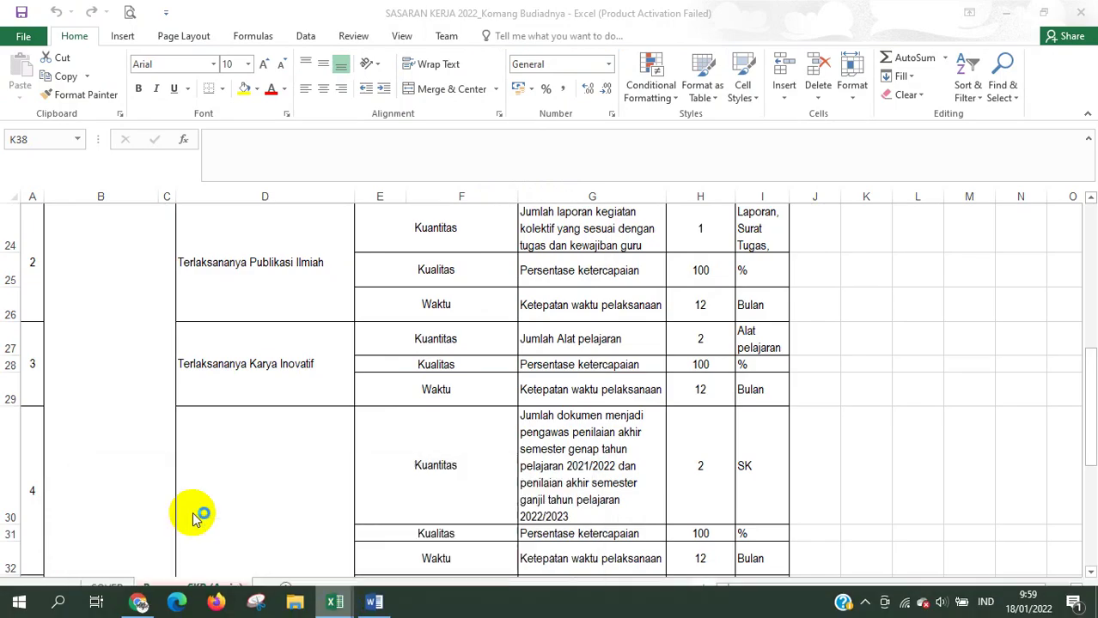
{"action": "key", "text": "alt+Tab"}
{"action": "left_click", "coordinate": [397, 464]}
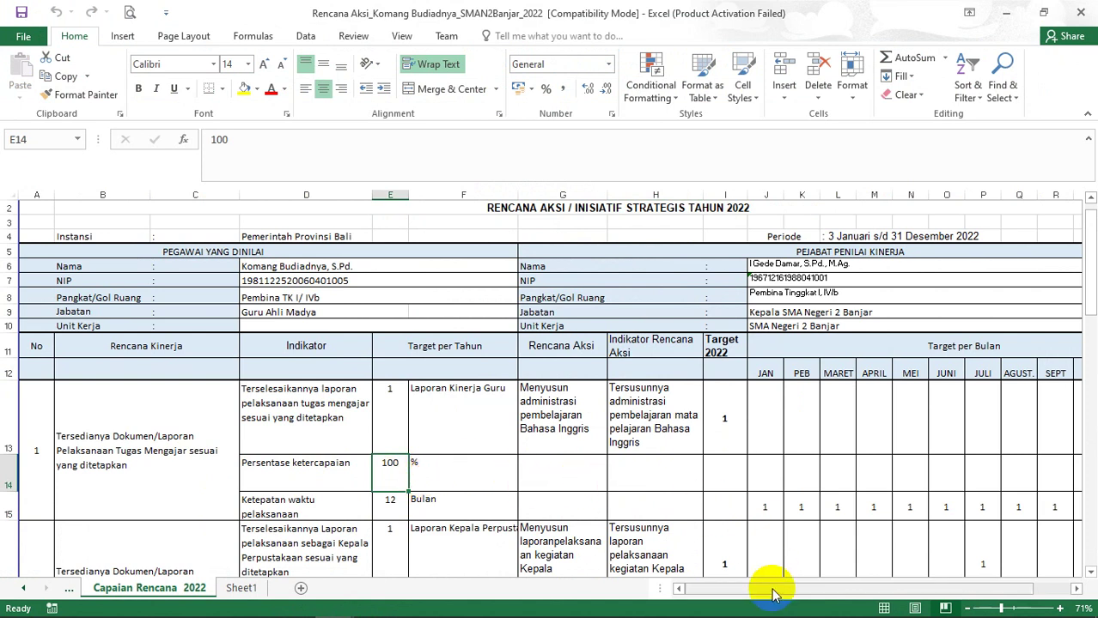
Step: Review the monthly target columns from January to December in the Capaian Rencana 2022 sheet
{"action": "left_click_drag", "start_coordinate": [771, 594], "coordinate": [812, 594]}
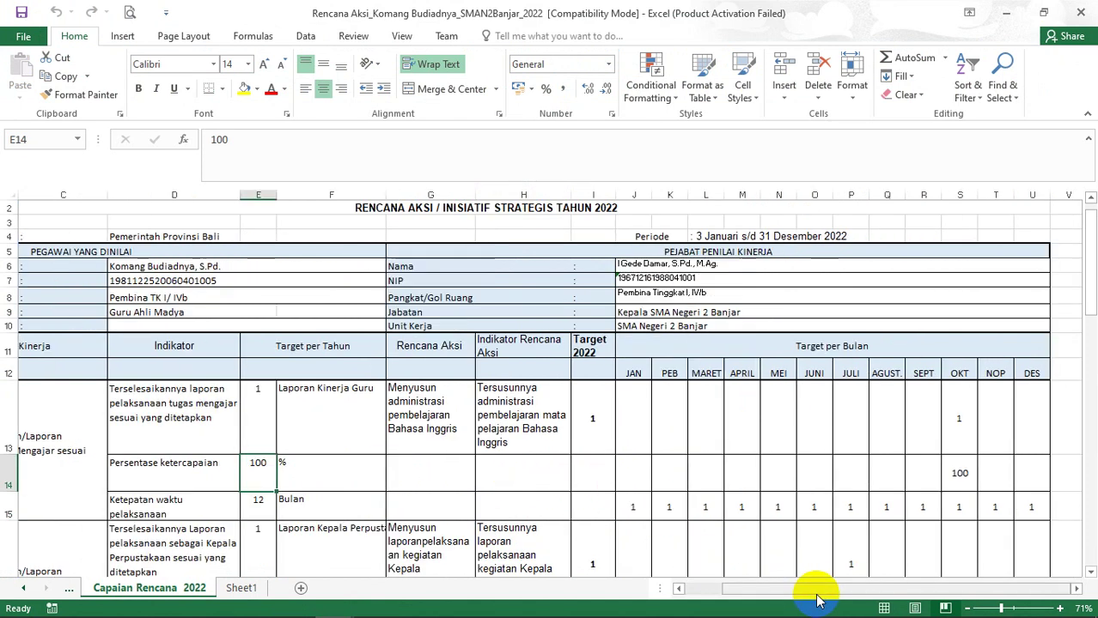
{"action": "left_click", "coordinate": [644, 418]}
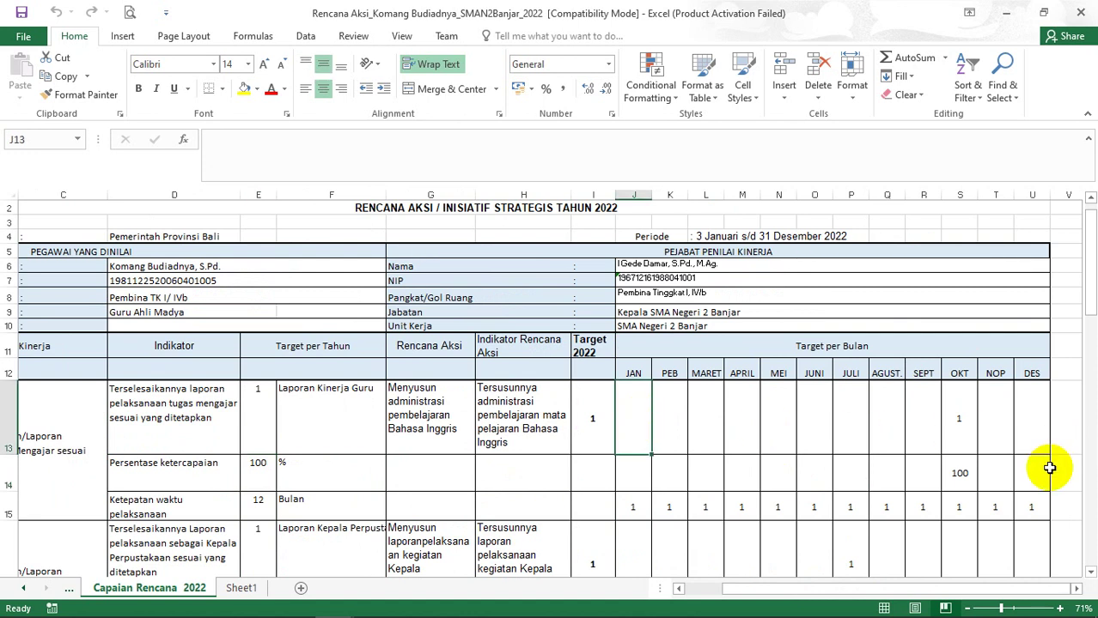
{"action": "left_click_drag", "start_coordinate": [920, 589], "coordinate": [874, 589]}
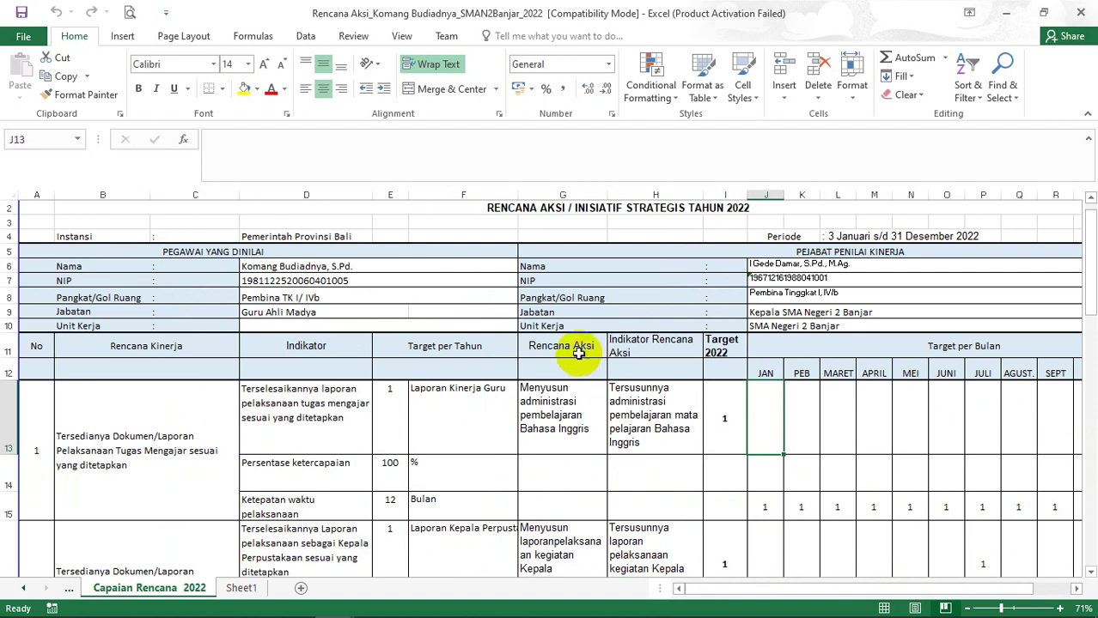
Step: Switch to the Permen PAN RB No 16 Tahun 2009 Kinerja Guru workbook and view the beginning of the PANDUAN PAK 2009 sheet
{"action": "mouse_move", "coordinate": [296, 606]}
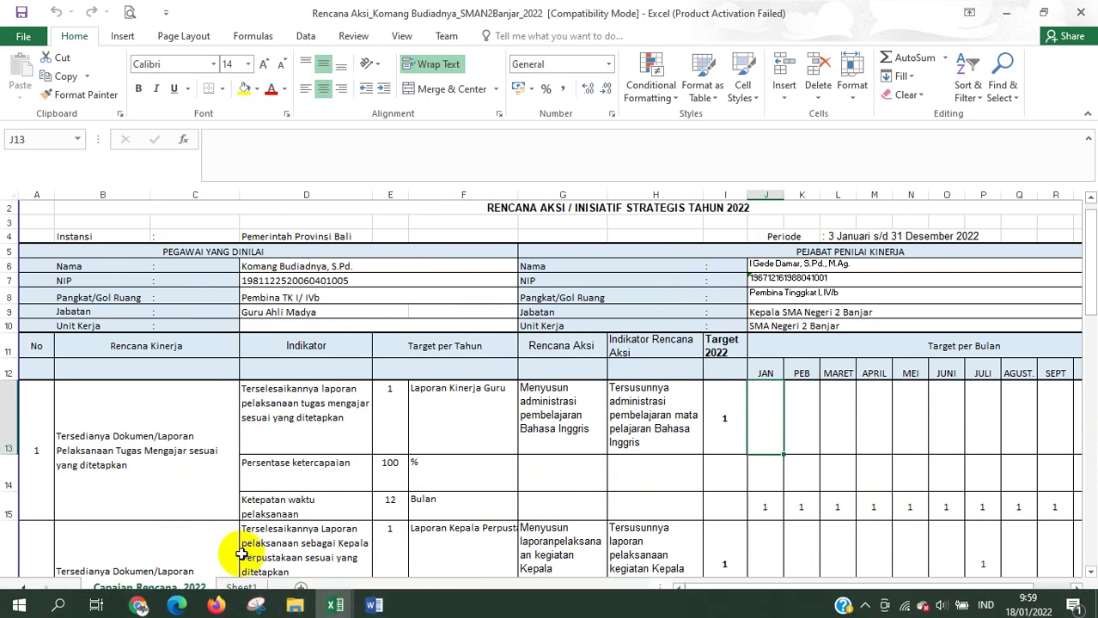
{"action": "left_click", "coordinate": [326, 605]}
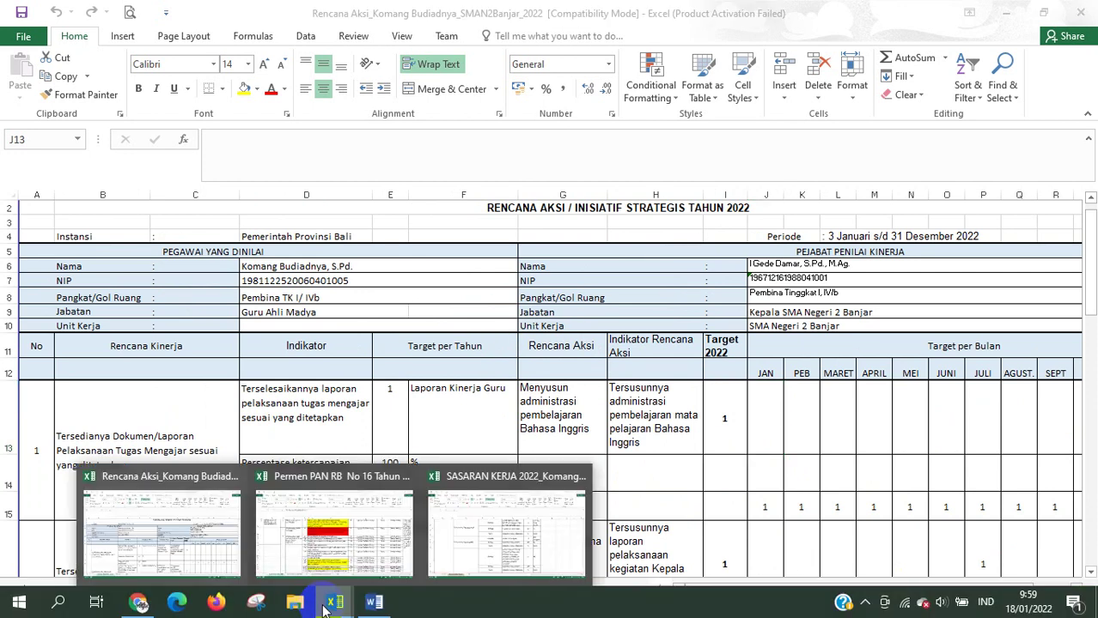
{"action": "left_click", "coordinate": [334, 537]}
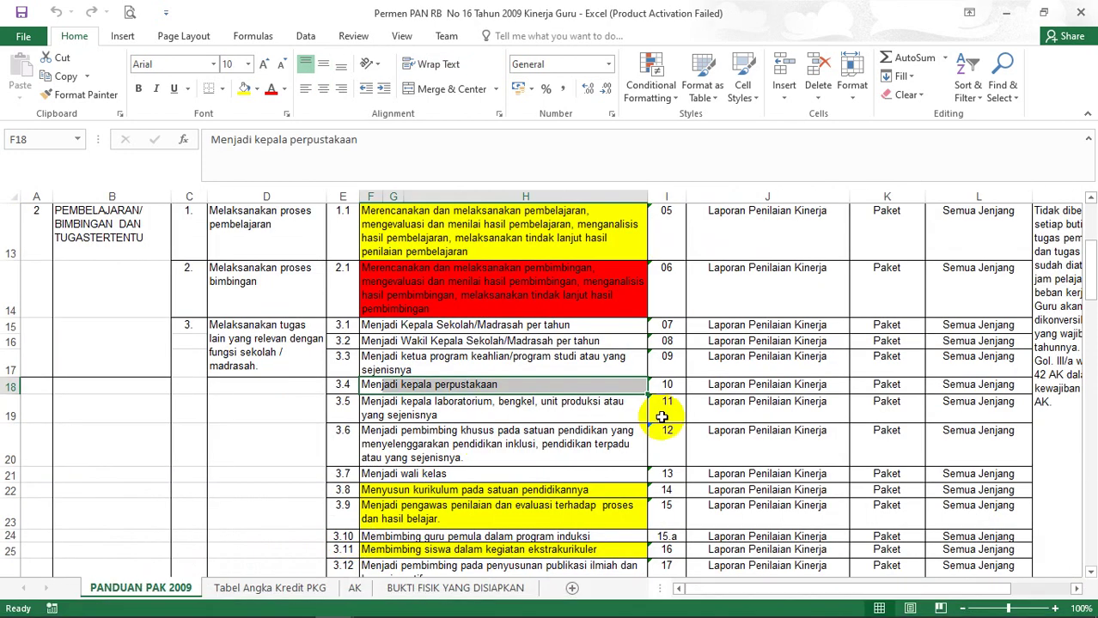
{"action": "scroll", "coordinate": [662, 417], "scroll_direction": "up", "scroll_amount": 4}
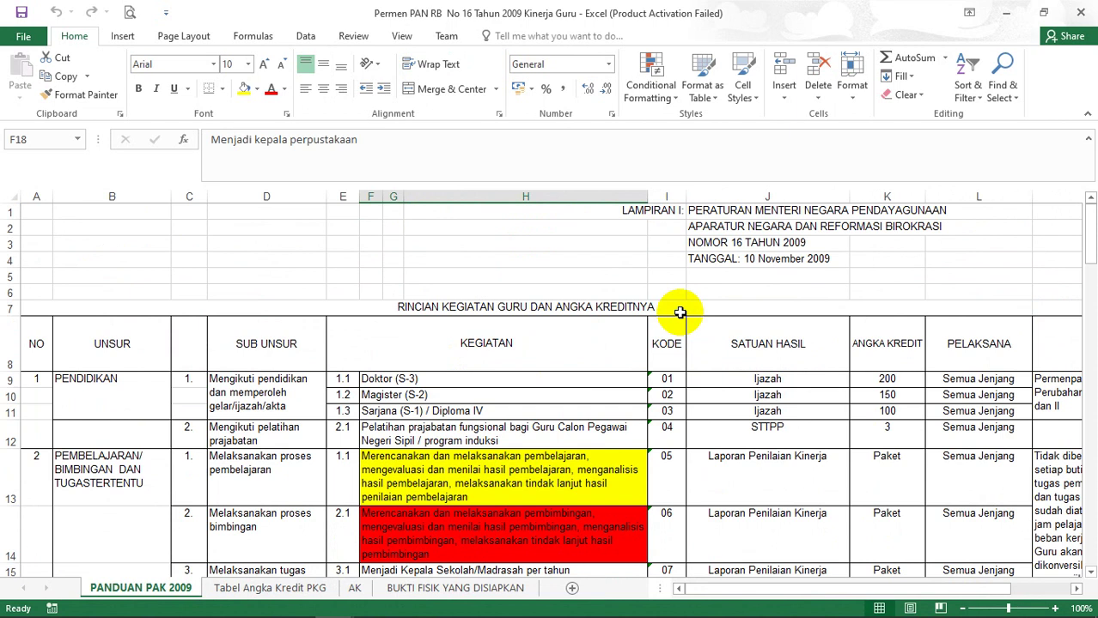
Step: Examine the teaching activity 1.1 and guidance activity 2.1 under the PEMBELAJARAN/BIMBINGAN DAN TUGAS TERTENTU element
{"action": "left_click", "coordinate": [471, 455]}
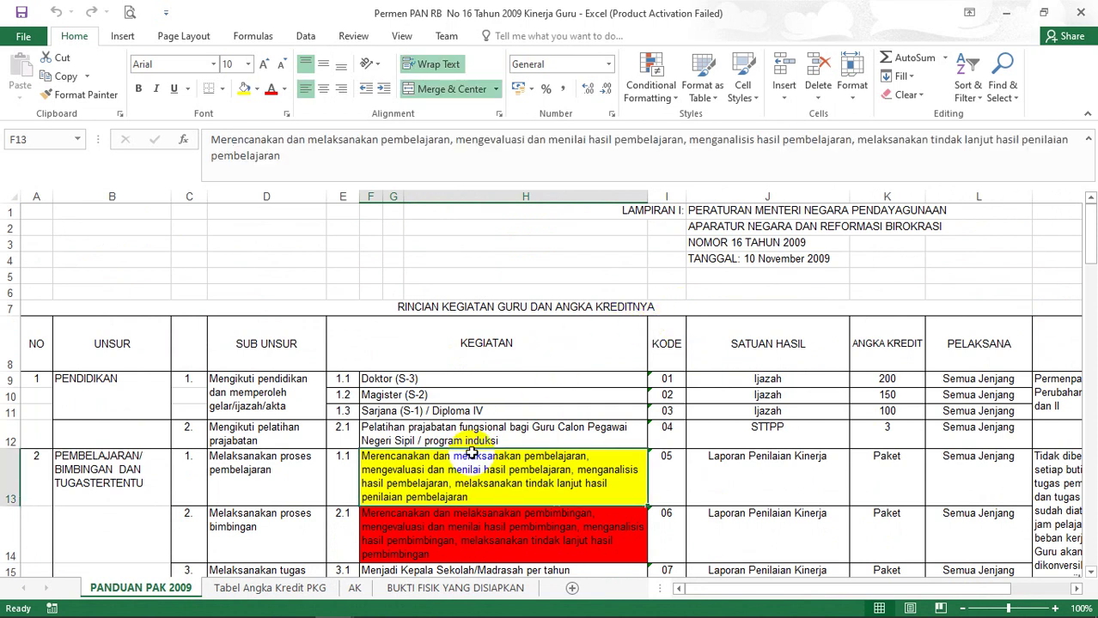
{"action": "left_click", "coordinate": [129, 468]}
{"action": "scroll", "coordinate": [404, 455], "scroll_direction": "down", "scroll_amount": 1}
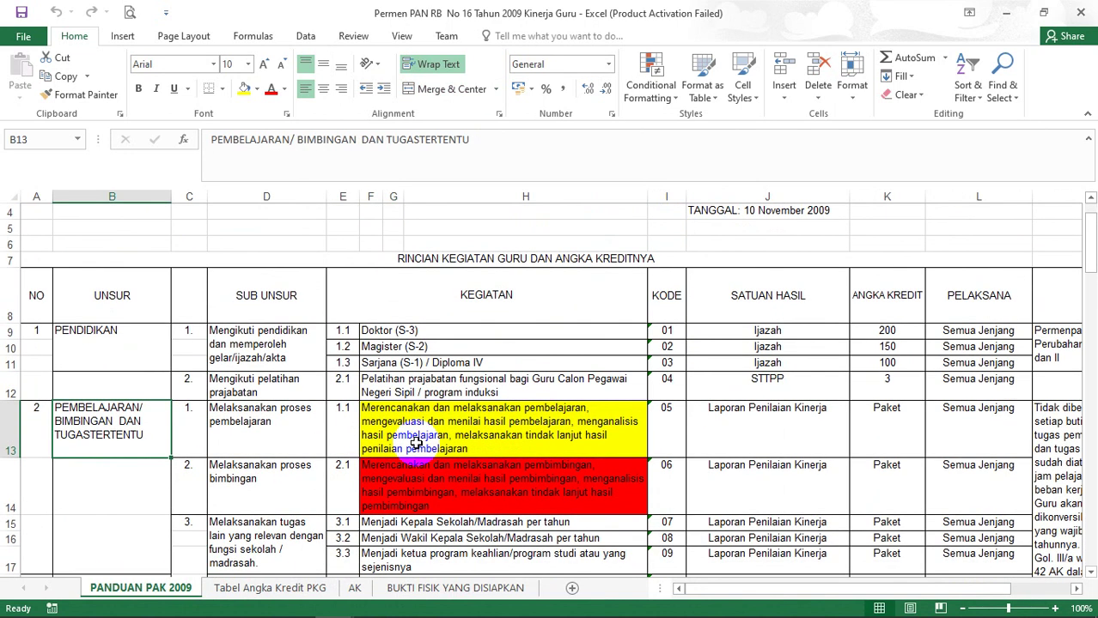
{"action": "left_click", "coordinate": [416, 440]}
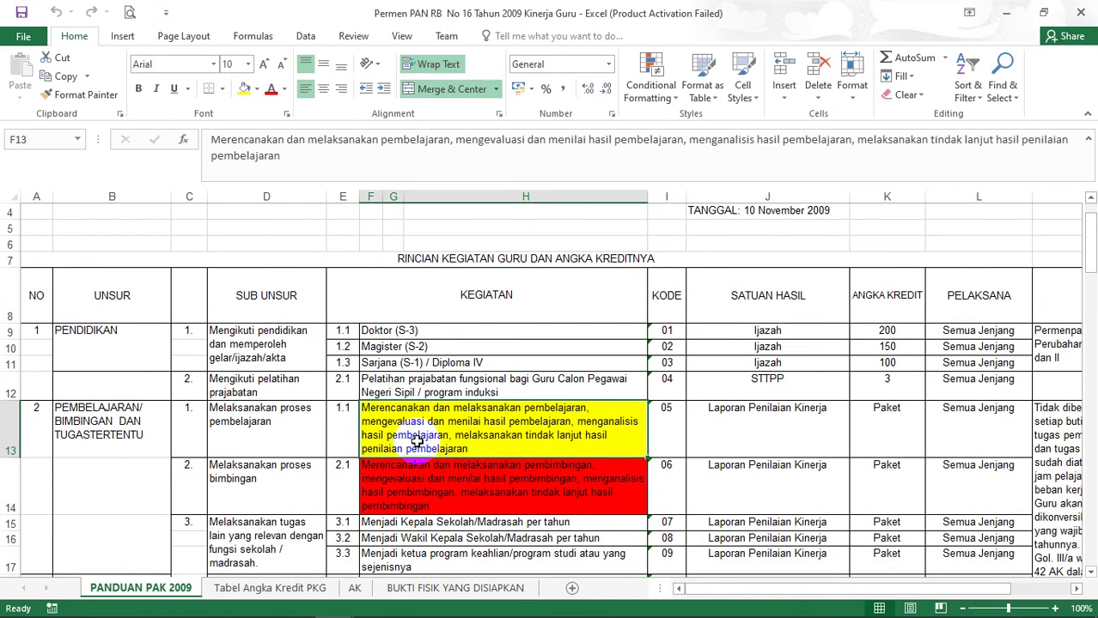
{"action": "left_click", "coordinate": [420, 492]}
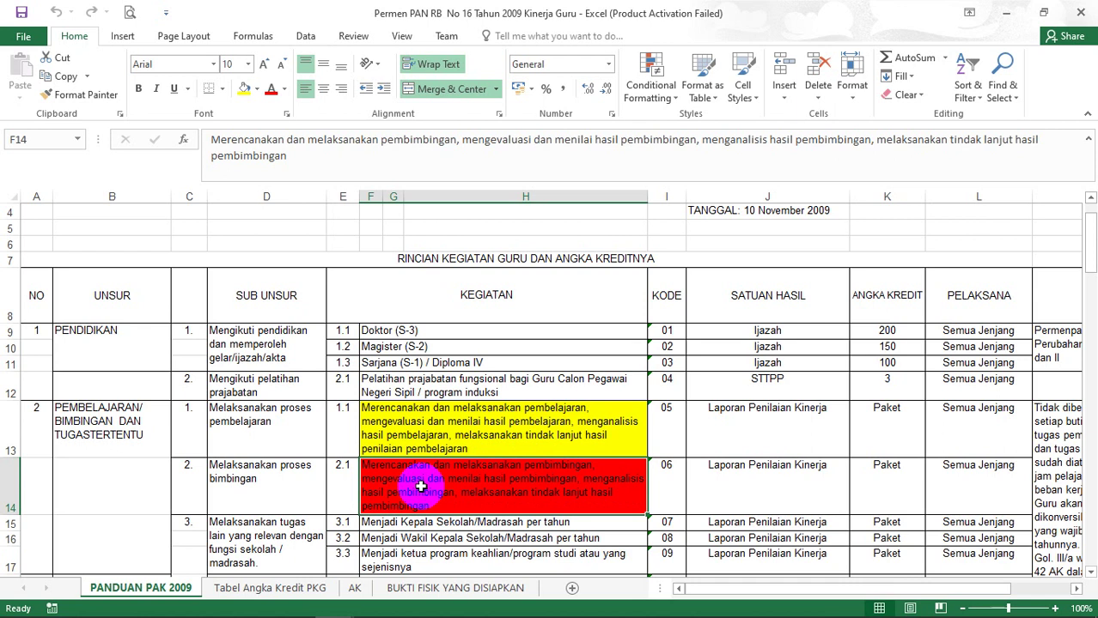
Step: Examine the additional school duties under sub-element 3, including principal, vice principal, laboratory head, homeroom teacher and curriculum drafting
{"action": "scroll", "coordinate": [421, 486], "scroll_direction": "down", "scroll_amount": 1}
{"action": "left_click", "coordinate": [435, 474]}
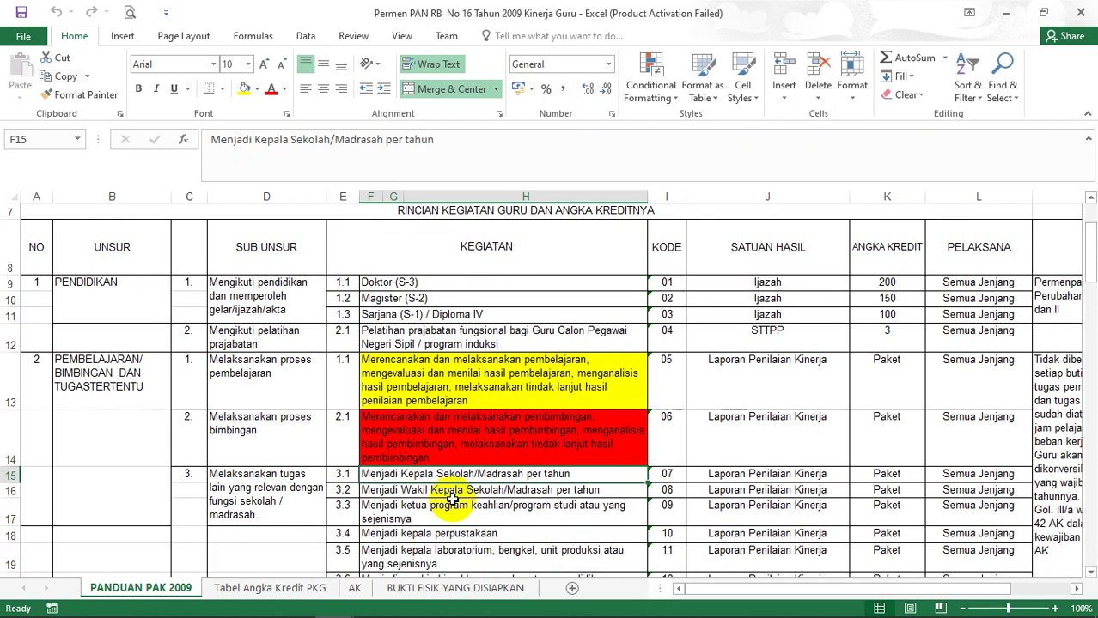
{"action": "left_click", "coordinate": [448, 490]}
{"action": "scroll", "coordinate": [460, 517], "scroll_direction": "down", "scroll_amount": 2}
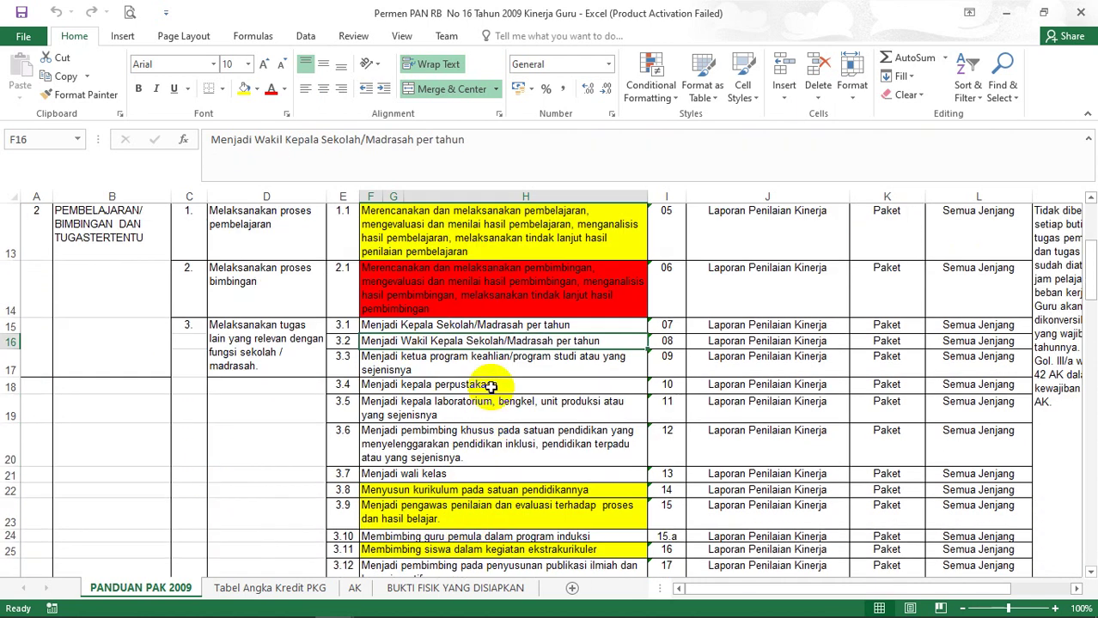
{"action": "left_click", "coordinate": [417, 406]}
{"action": "left_click", "coordinate": [483, 475]}
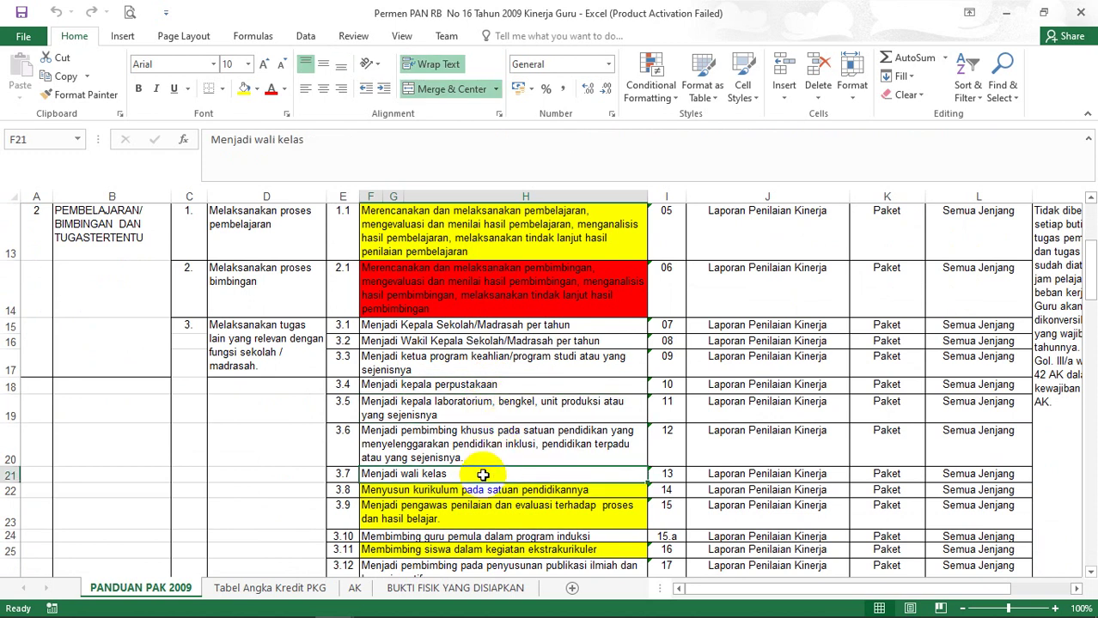
{"action": "left_click", "coordinate": [483, 491]}
{"action": "scroll", "coordinate": [484, 516], "scroll_direction": "down", "scroll_amount": 2}
{"action": "scroll", "coordinate": [485, 515], "scroll_direction": "up", "scroll_amount": 3}
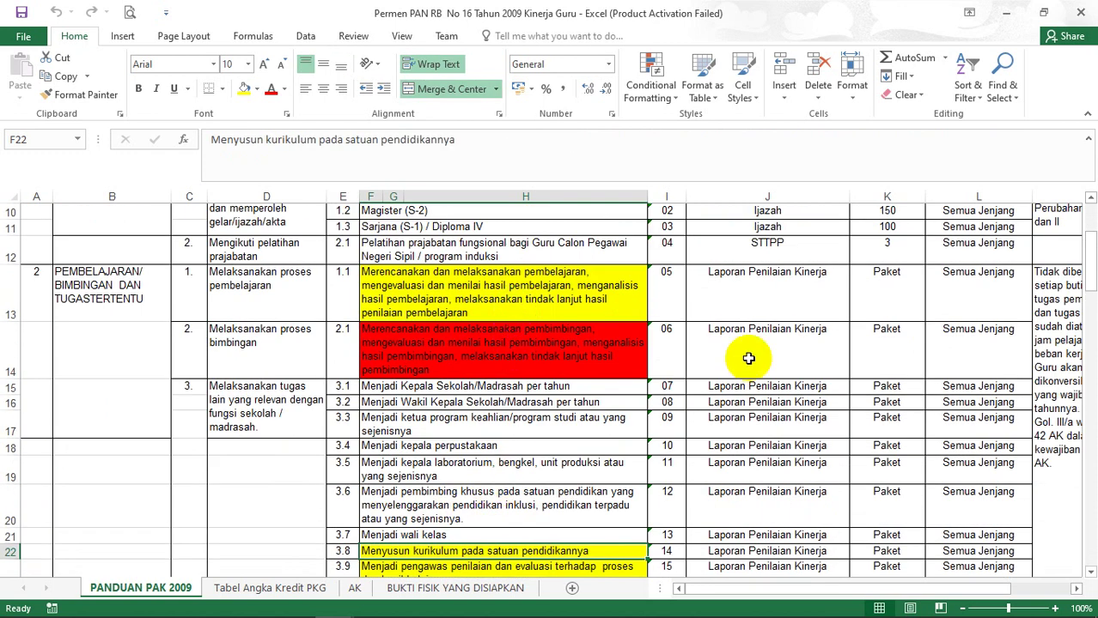
Step: Examine the functional training entries under PENGEMBANGAN KEPROFESIAN BERKELANJUTAN and the credit for training lasting 30 to 80 hours
{"action": "scroll", "coordinate": [748, 363], "scroll_direction": "down", "scroll_amount": 4}
{"action": "scroll", "coordinate": [752, 365], "scroll_direction": "down", "scroll_amount": 1}
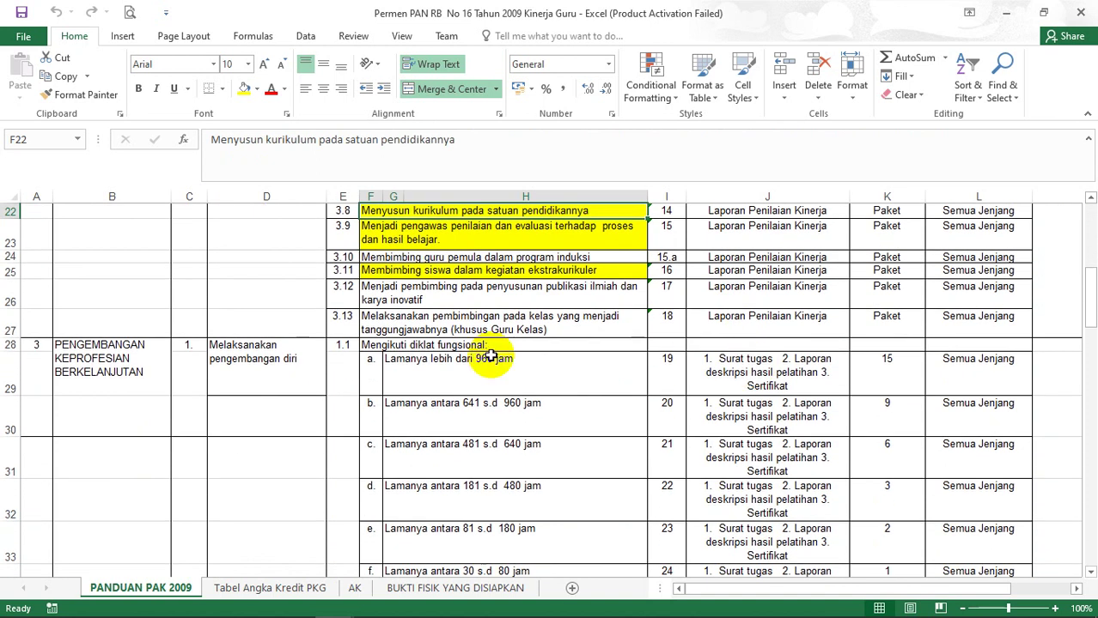
{"action": "left_click", "coordinate": [151, 350]}
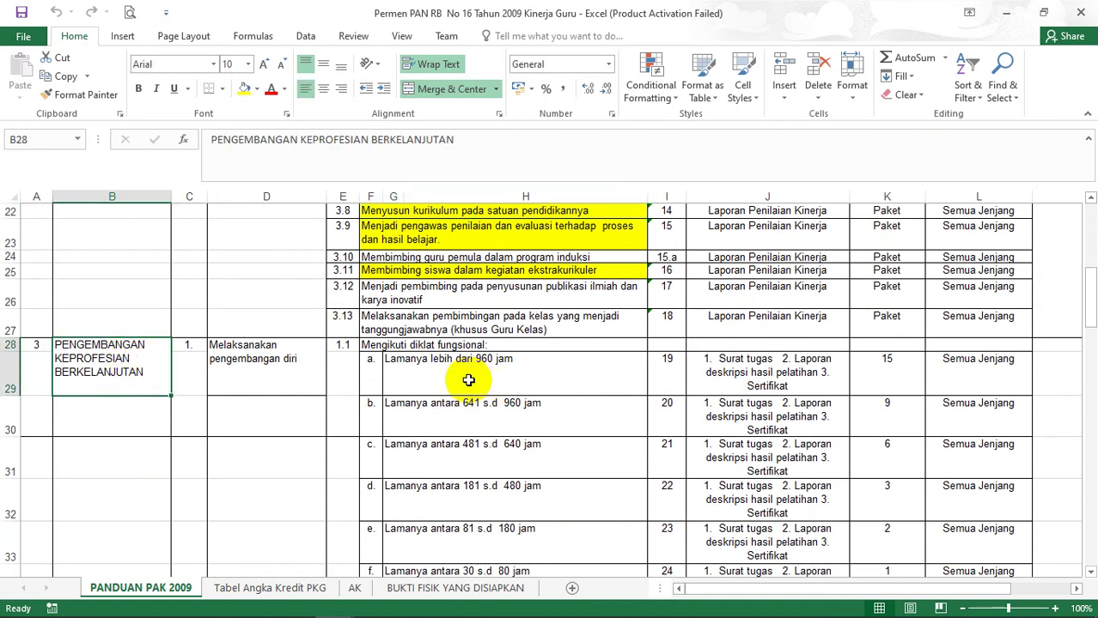
{"action": "scroll", "coordinate": [481, 430], "scroll_direction": "down", "scroll_amount": 1}
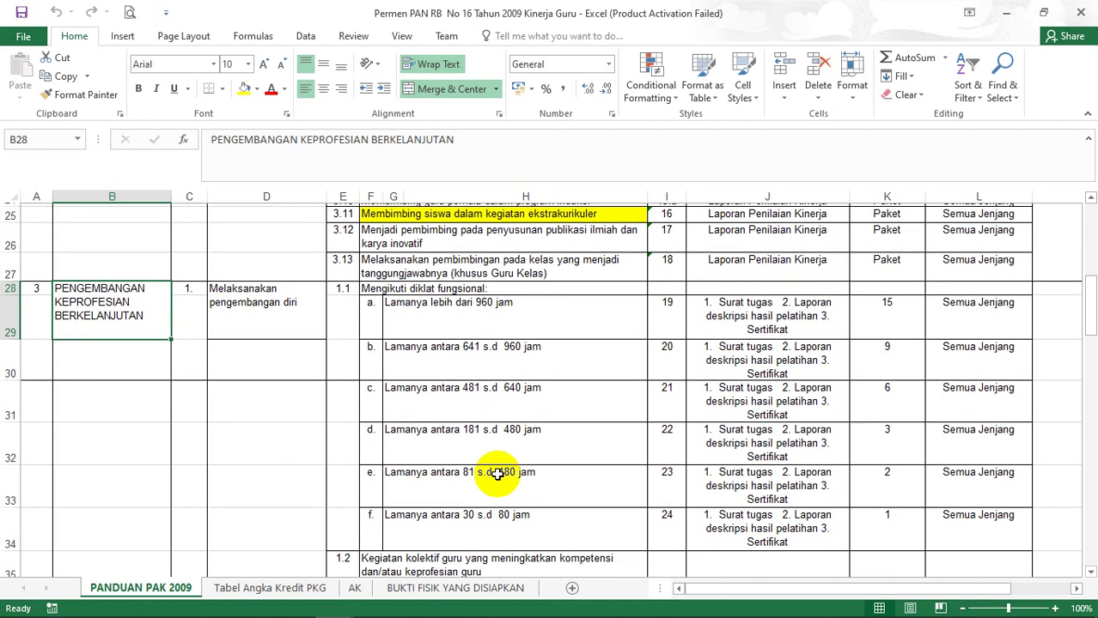
{"action": "left_click", "coordinate": [468, 515]}
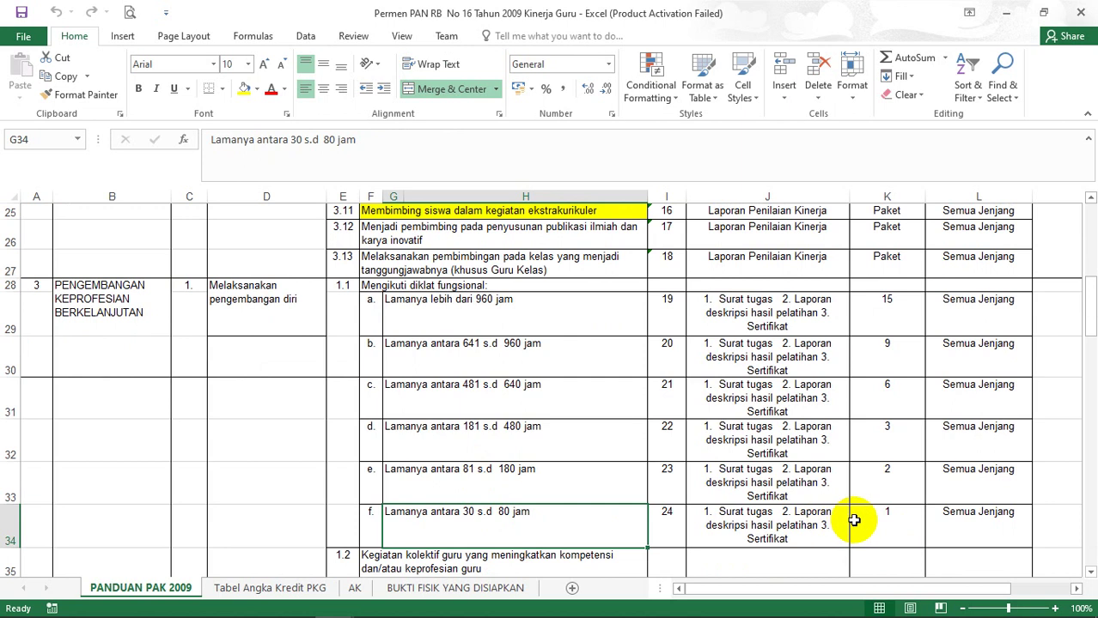
{"action": "left_click", "coordinate": [882, 522]}
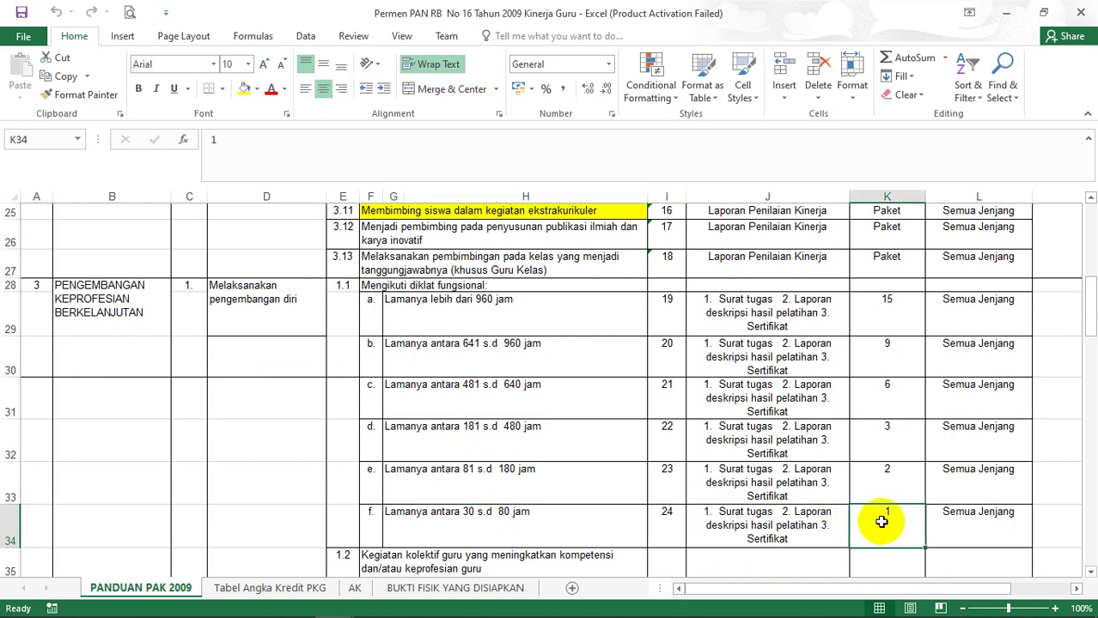
Step: Examine the collective teacher activities 1.2 under self-development and the credit for other collective activities matching teacher duties
{"action": "left_click", "coordinate": [300, 311]}
{"action": "scroll", "coordinate": [319, 326], "scroll_direction": "down", "scroll_amount": 1}
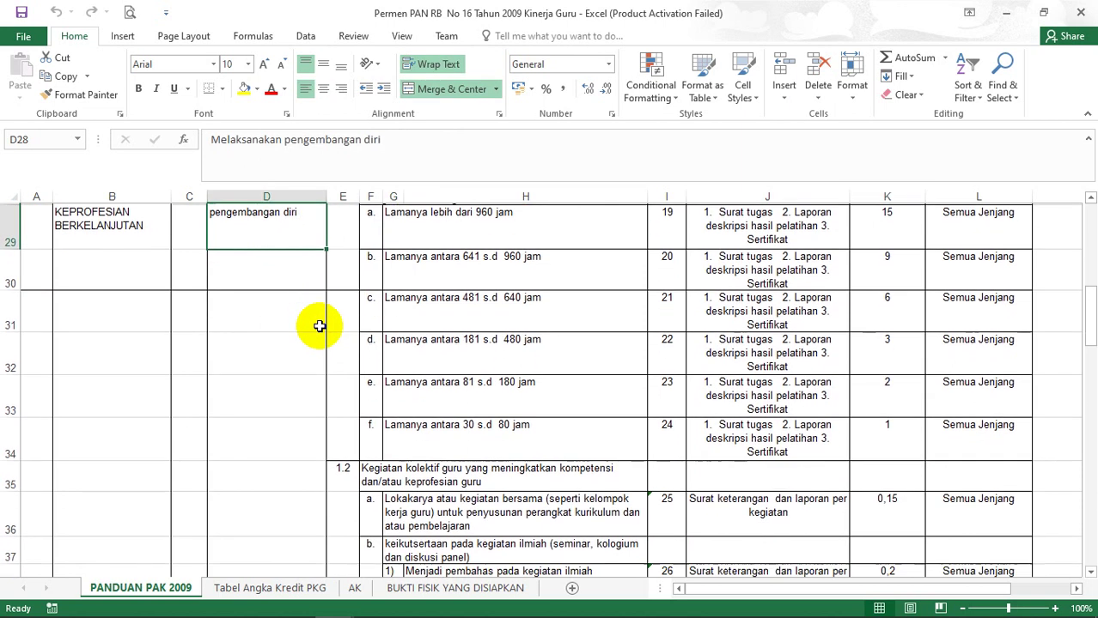
{"action": "scroll", "coordinate": [318, 326], "scroll_direction": "down", "scroll_amount": 2}
{"action": "scroll", "coordinate": [399, 330], "scroll_direction": "up", "scroll_amount": 1}
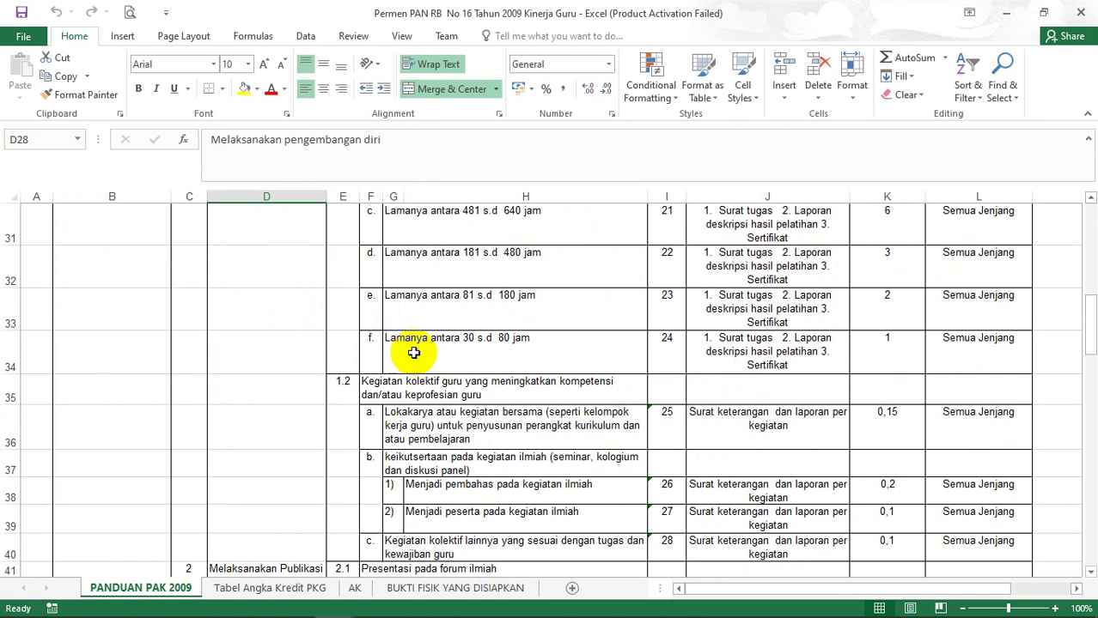
{"action": "left_click", "coordinate": [421, 381]}
{"action": "scroll", "coordinate": [446, 426], "scroll_direction": "down", "scroll_amount": 1}
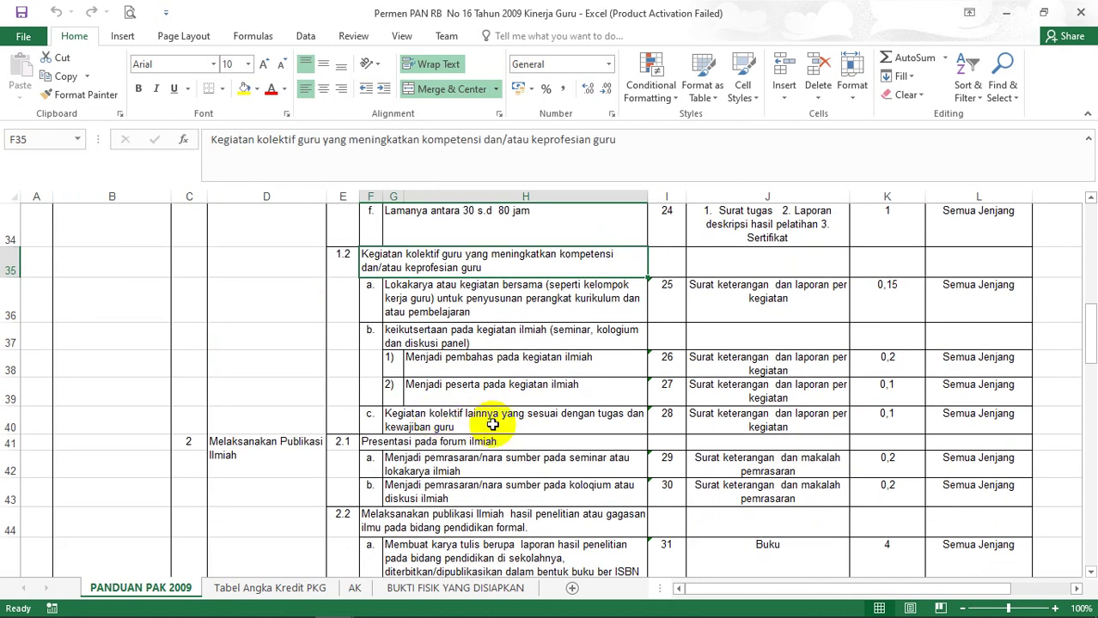
{"action": "left_click", "coordinate": [867, 424]}
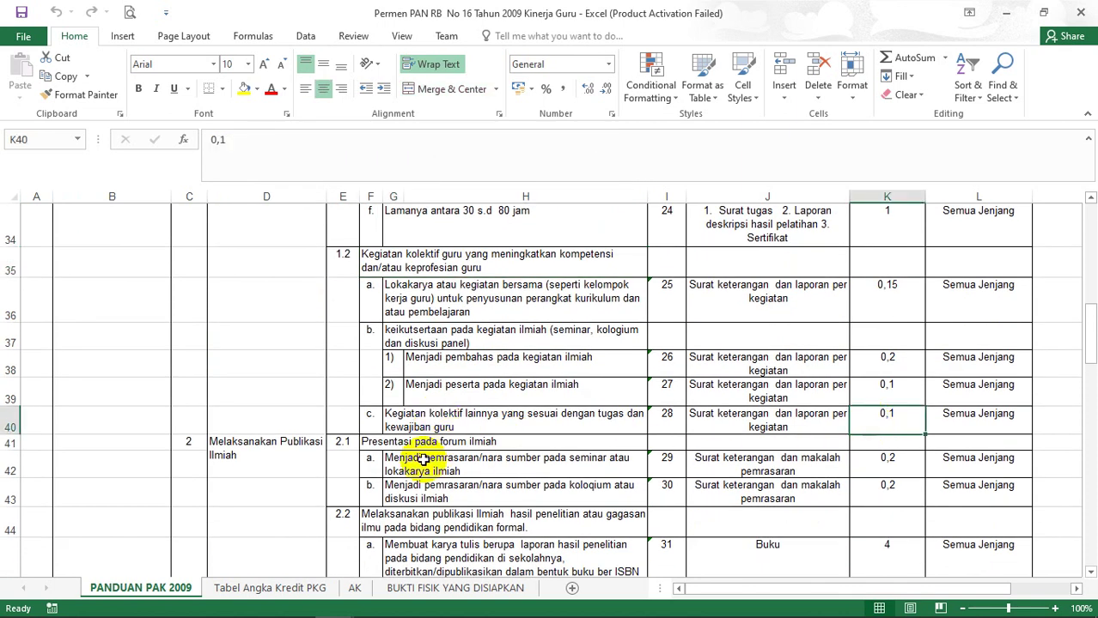
Step: Examine the Melaksanakan Publikasi Ilmiah entries and the credit for a research report disseminated at school and kept in the library
{"action": "scroll", "coordinate": [386, 433], "scroll_direction": "down", "scroll_amount": 1}
{"action": "left_click", "coordinate": [290, 341]}
{"action": "scroll", "coordinate": [293, 344], "scroll_direction": "down", "scroll_amount": 1}
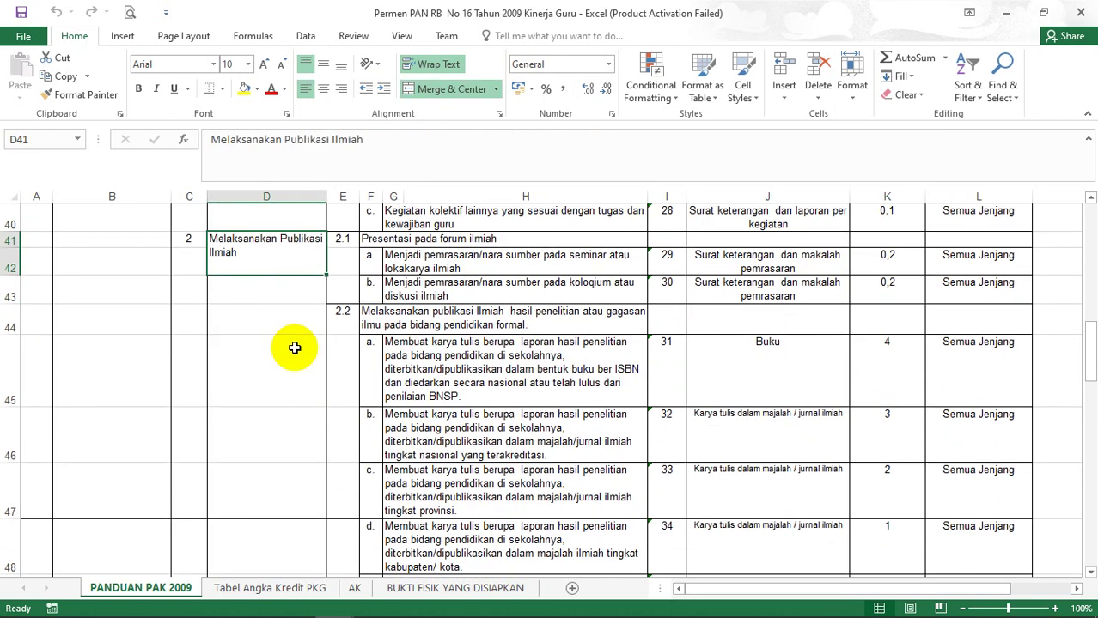
{"action": "scroll", "coordinate": [477, 414], "scroll_direction": "down", "scroll_amount": 1}
{"action": "scroll", "coordinate": [493, 438], "scroll_direction": "down", "scroll_amount": 1}
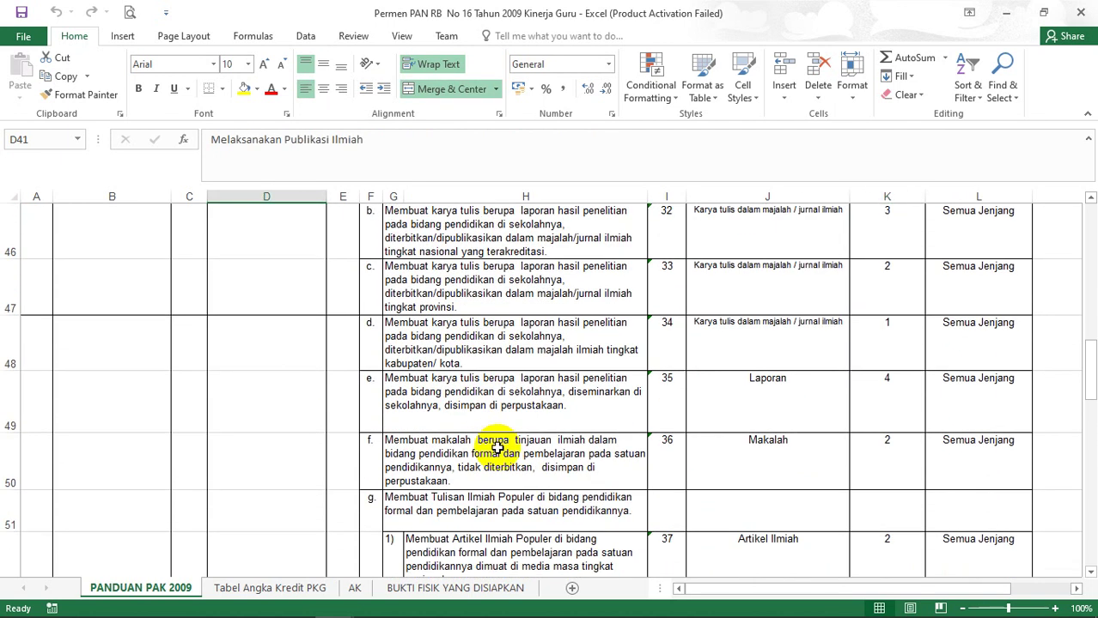
{"action": "left_click", "coordinate": [491, 399]}
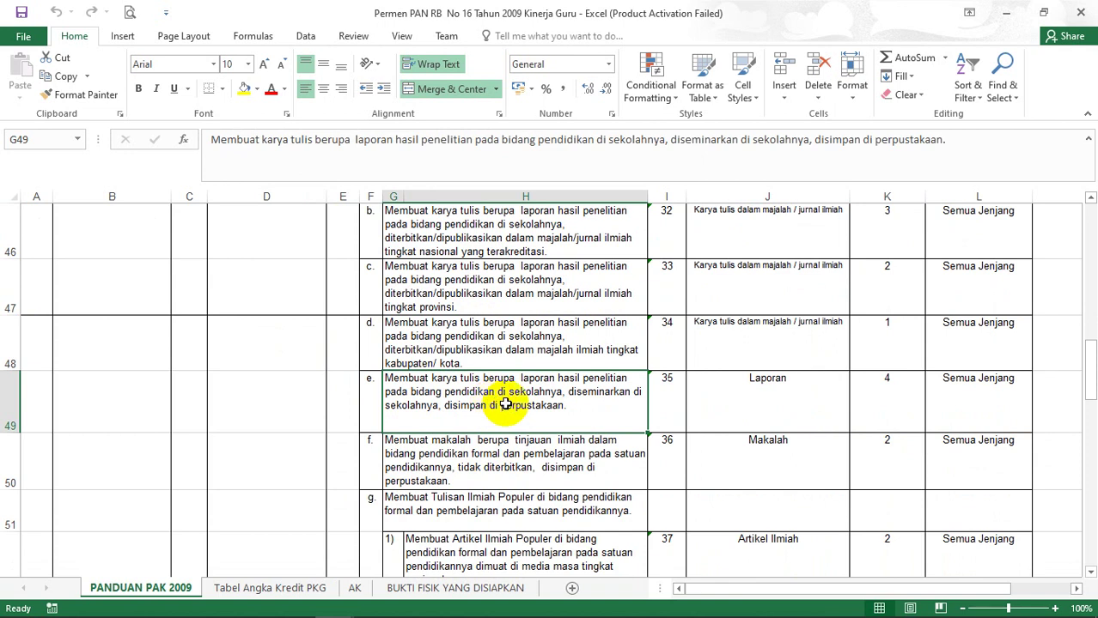
{"action": "left_click", "coordinate": [873, 406]}
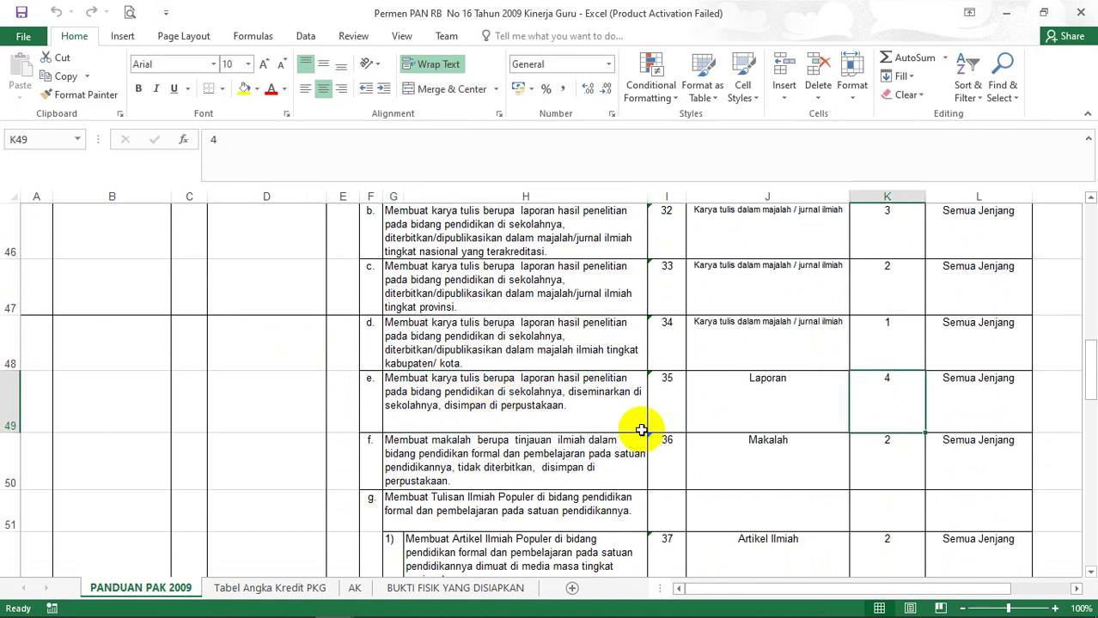
Step: Examine the scientific article entries and compare the credits for local journals and non-accredited national or provincial journals
{"action": "scroll", "coordinate": [631, 431], "scroll_direction": "down", "scroll_amount": 2}
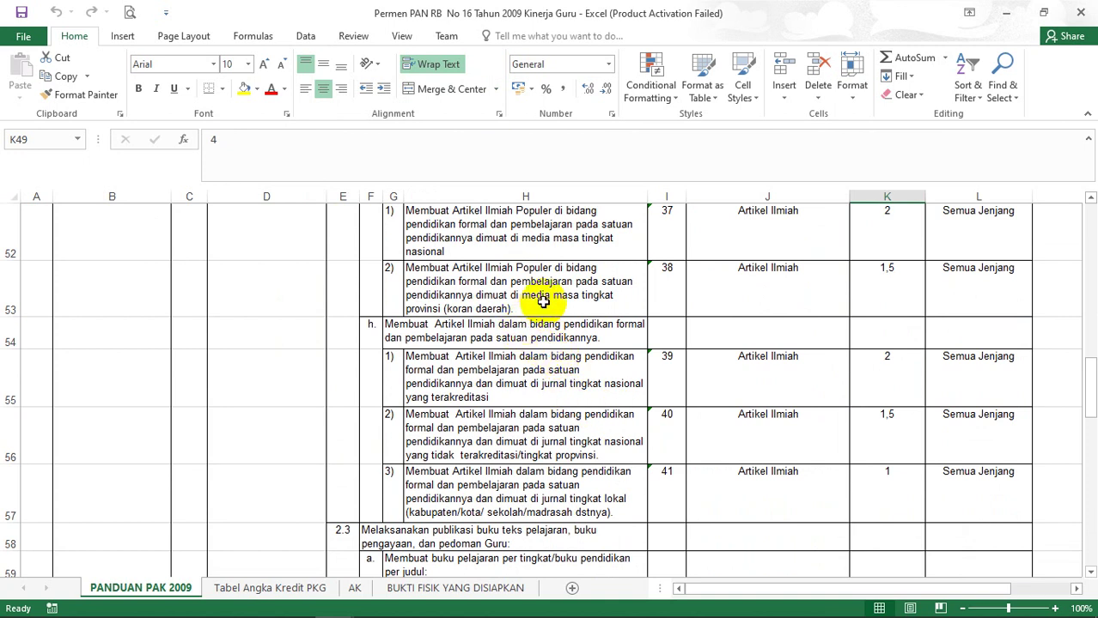
{"action": "left_click", "coordinate": [489, 441]}
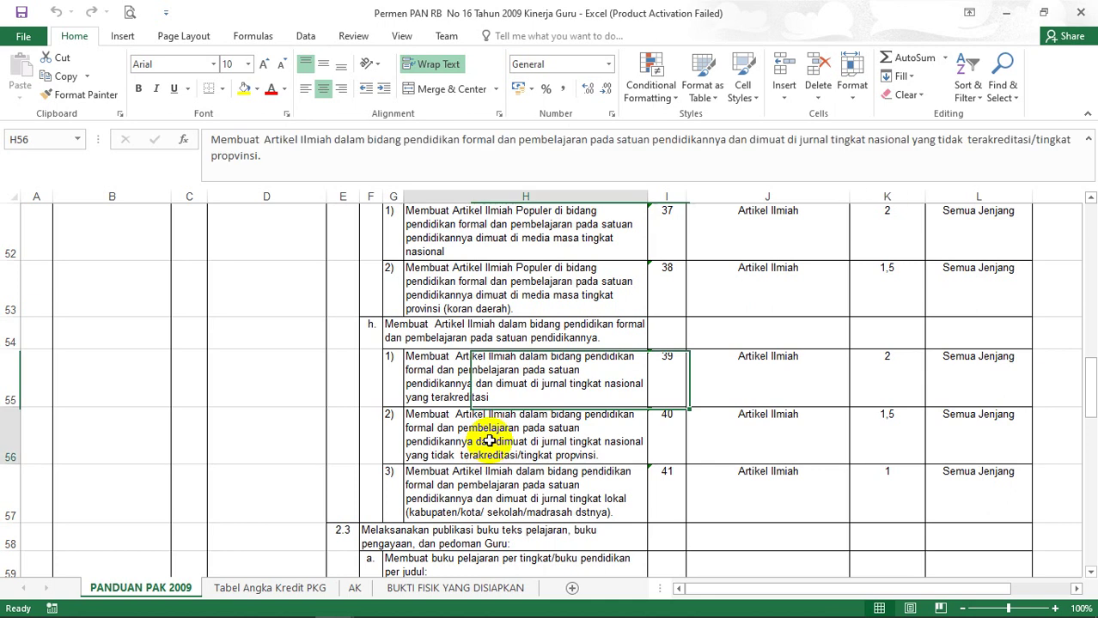
{"action": "left_click", "coordinate": [497, 479]}
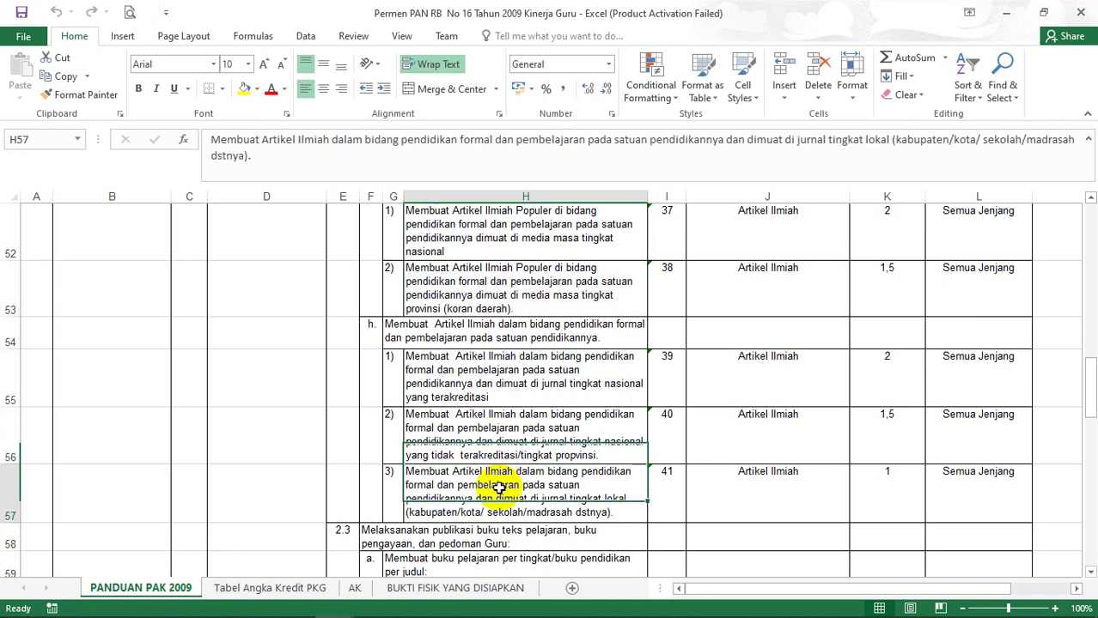
{"action": "left_click", "coordinate": [883, 472]}
{"action": "left_click", "coordinate": [576, 430]}
{"action": "left_click", "coordinate": [888, 444]}
{"action": "scroll", "coordinate": [591, 404], "scroll_direction": "down", "scroll_amount": 1}
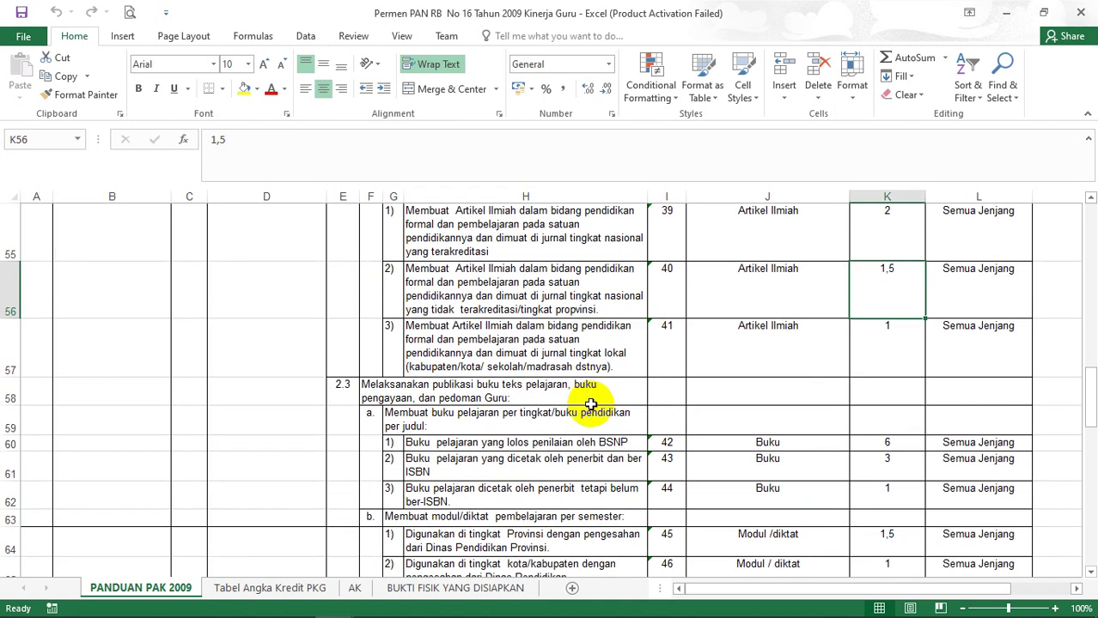
Step: Examine the book and module publication entries under 2.3 and the credits for translated works and teacher guidebooks
{"action": "scroll", "coordinate": [591, 404], "scroll_direction": "down", "scroll_amount": 1}
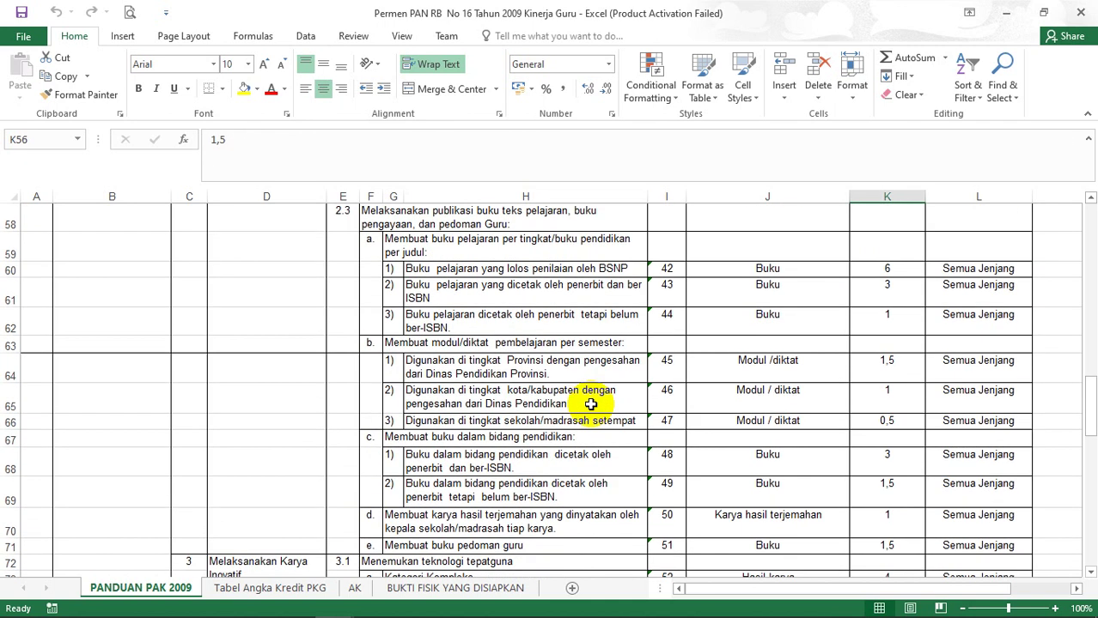
{"action": "left_click", "coordinate": [465, 343]}
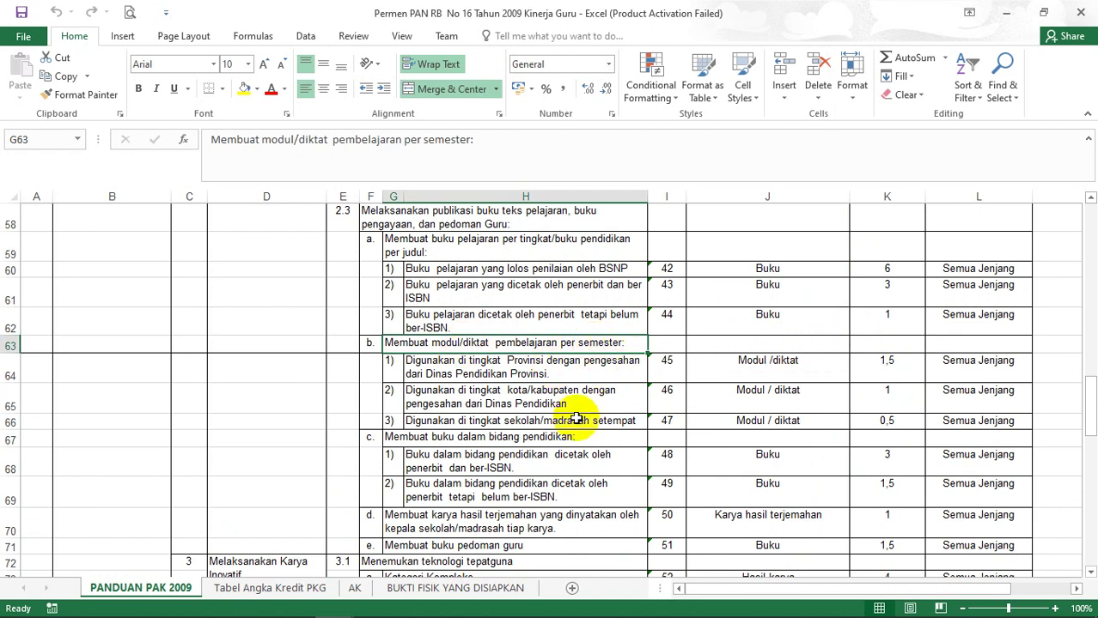
{"action": "left_click", "coordinate": [885, 523]}
{"action": "scroll", "coordinate": [506, 481], "scroll_direction": "down", "scroll_amount": 1}
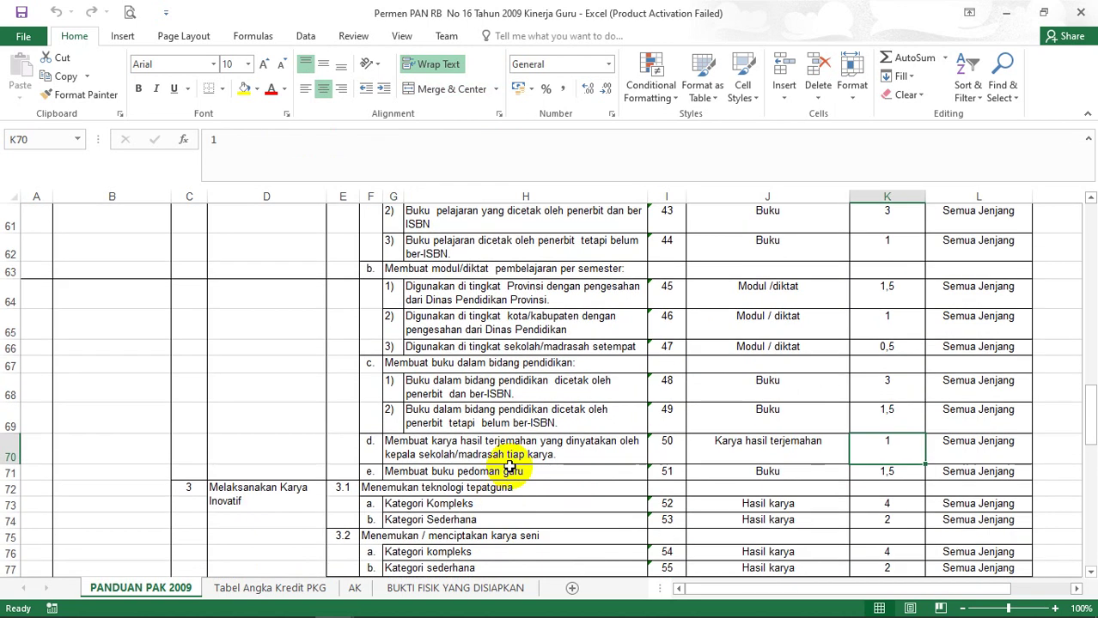
{"action": "left_click", "coordinate": [856, 472]}
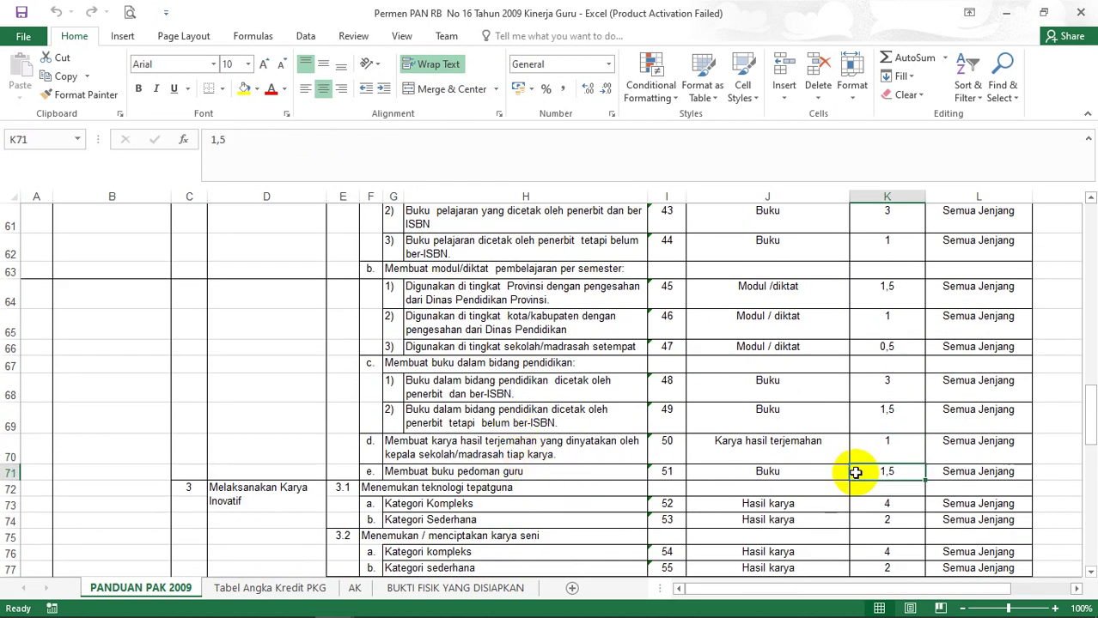
Step: Examine the Melaksanakan Karya Inovatif entries and compare the complex and simple categories of teaching tools and their credits
{"action": "scroll", "coordinate": [850, 473], "scroll_direction": "down", "scroll_amount": 1}
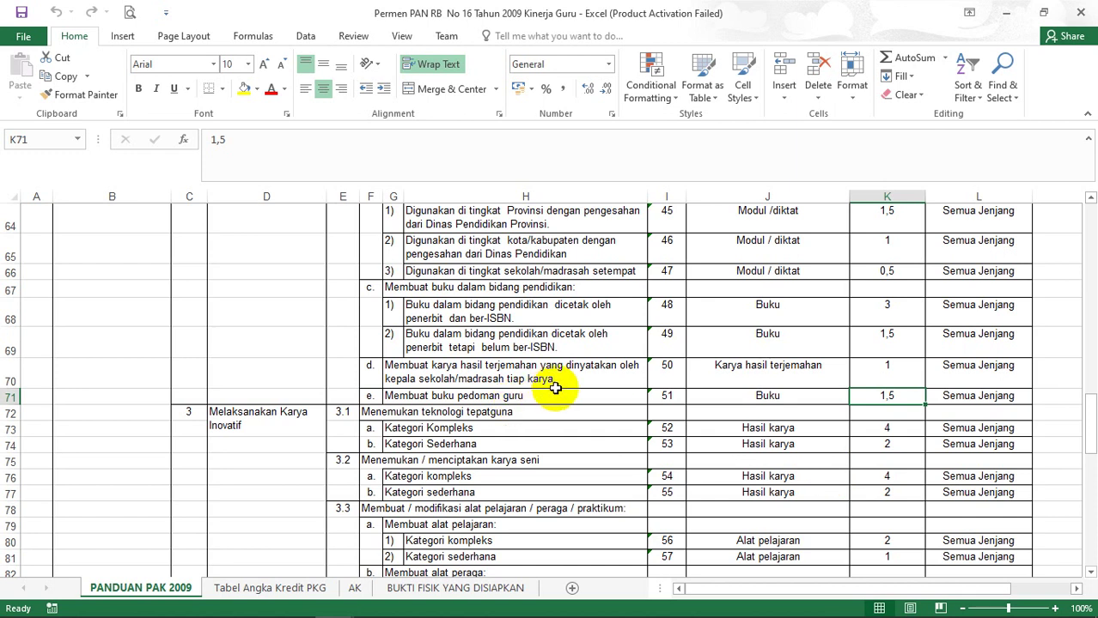
{"action": "scroll", "coordinate": [556, 390], "scroll_direction": "down", "scroll_amount": 1}
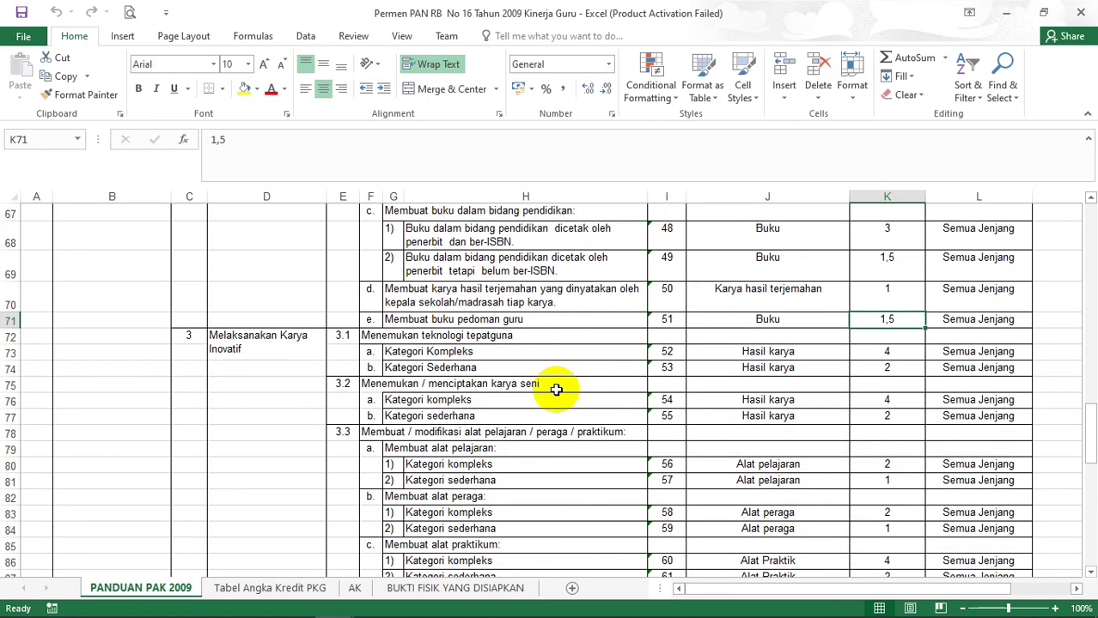
{"action": "left_click", "coordinate": [533, 433]}
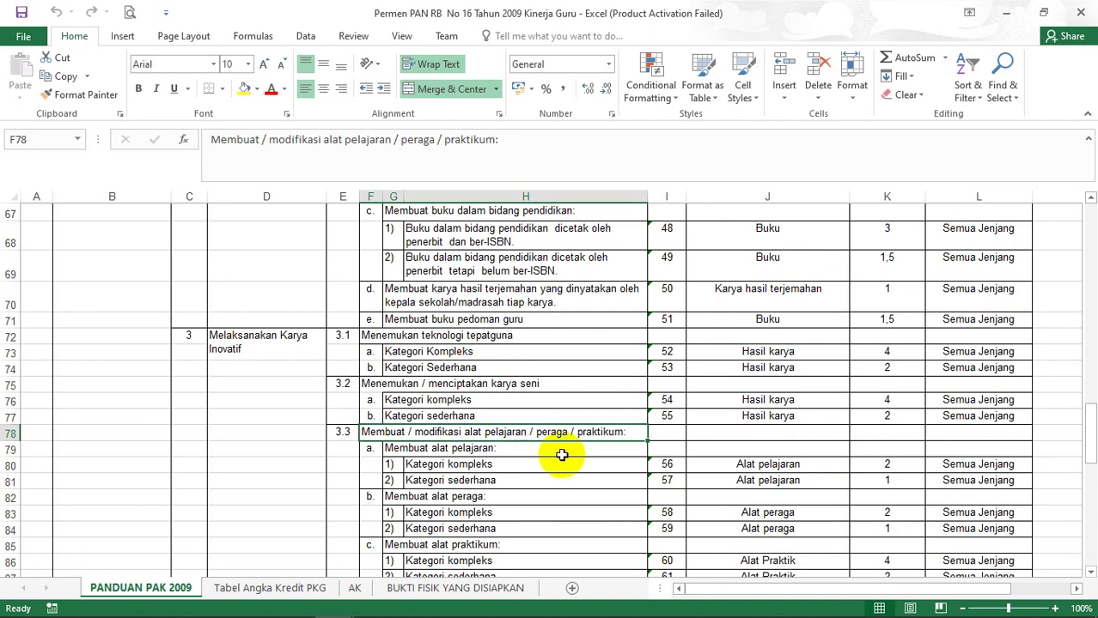
{"action": "scroll", "coordinate": [561, 452], "scroll_direction": "down", "scroll_amount": 1}
{"action": "left_click", "coordinate": [451, 402]}
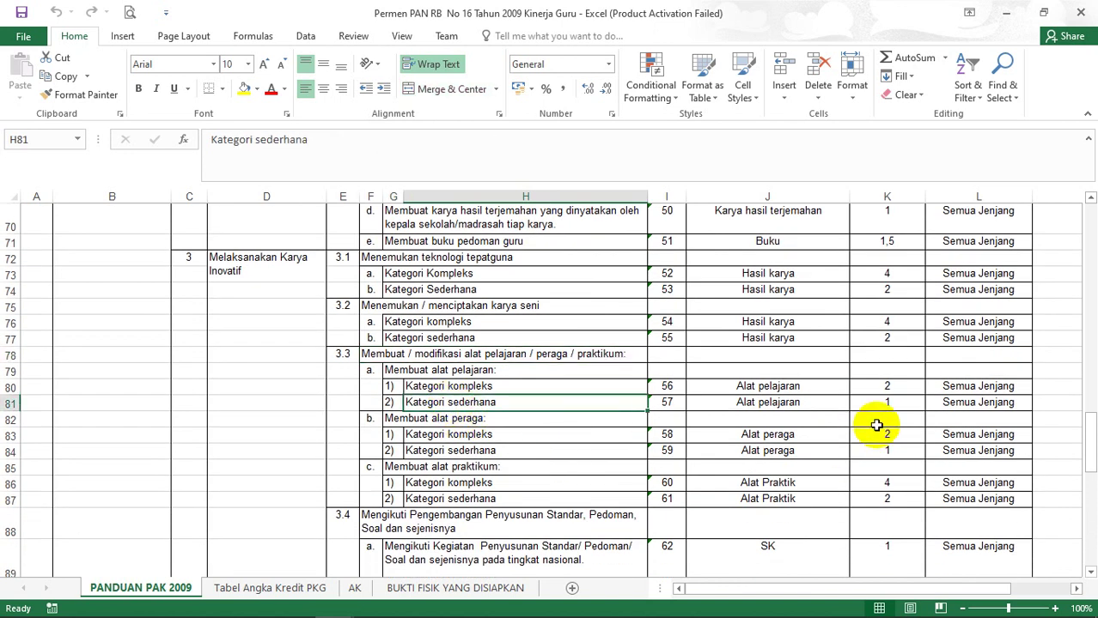
{"action": "left_click", "coordinate": [560, 384]}
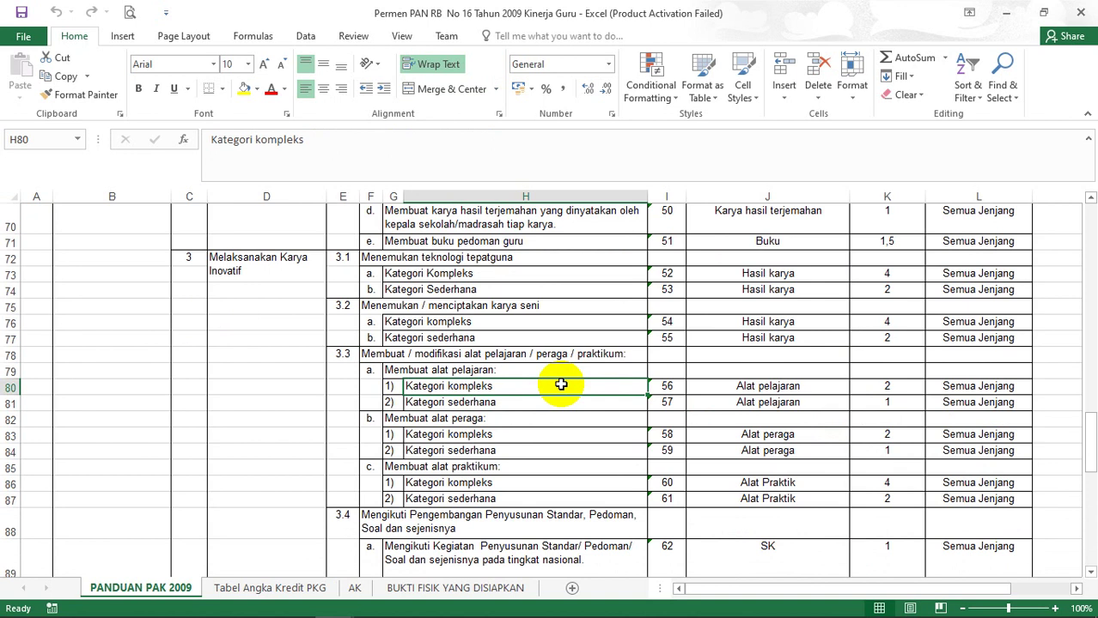
{"action": "left_click", "coordinate": [859, 386]}
Step: Examine the PENUNJANG TUGAS GURU entries for exam supervision and professional organisation membership, including their required evidence and credits
{"action": "scroll", "coordinate": [614, 400], "scroll_direction": "down", "scroll_amount": 1}
{"action": "scroll", "coordinate": [615, 400], "scroll_direction": "down", "scroll_amount": 3}
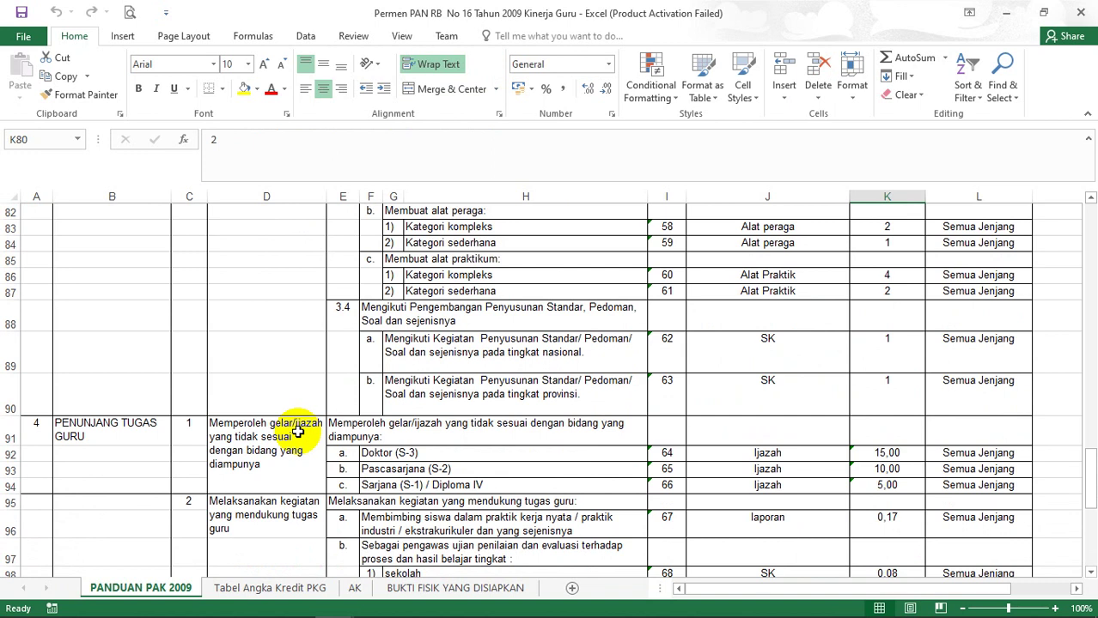
{"action": "scroll", "coordinate": [373, 452], "scroll_direction": "down", "scroll_amount": 2}
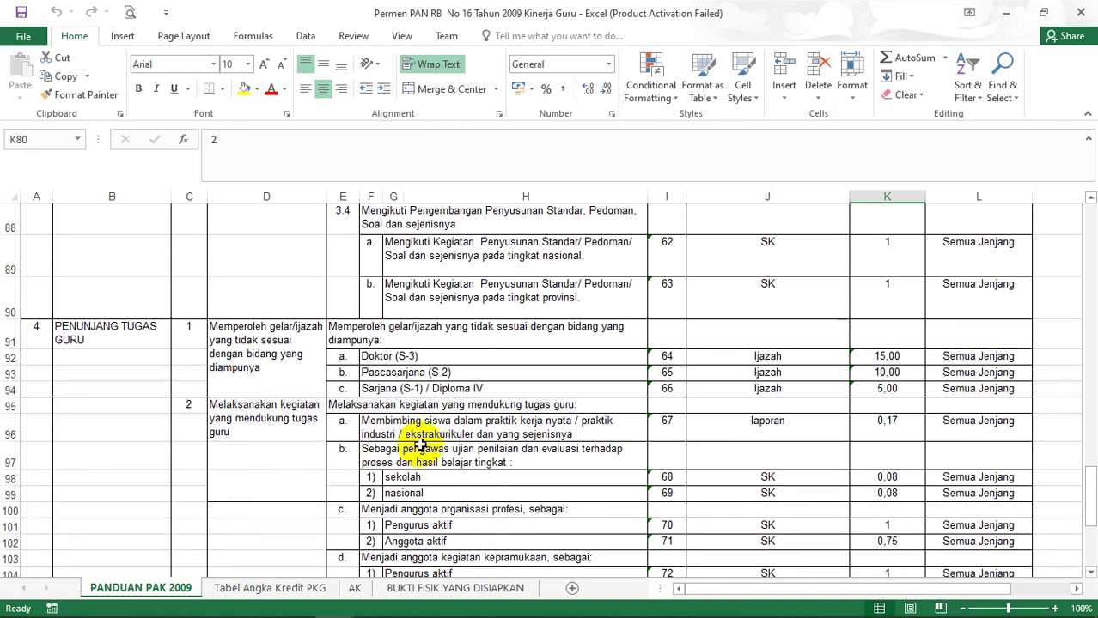
{"action": "left_click", "coordinate": [421, 453]}
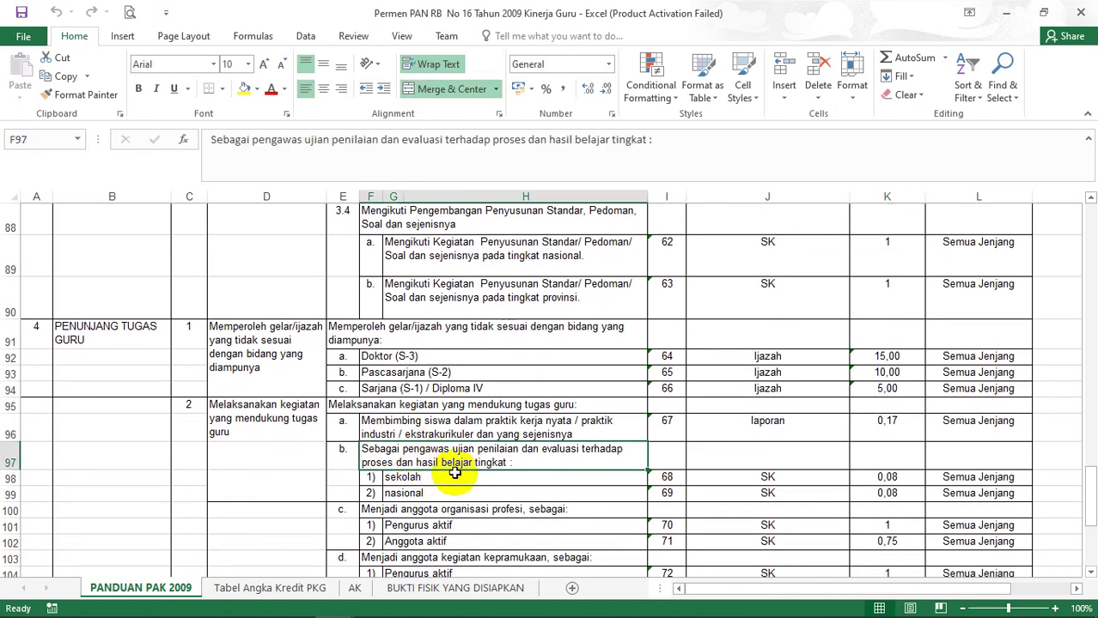
{"action": "scroll", "coordinate": [472, 472], "scroll_direction": "down", "scroll_amount": 1}
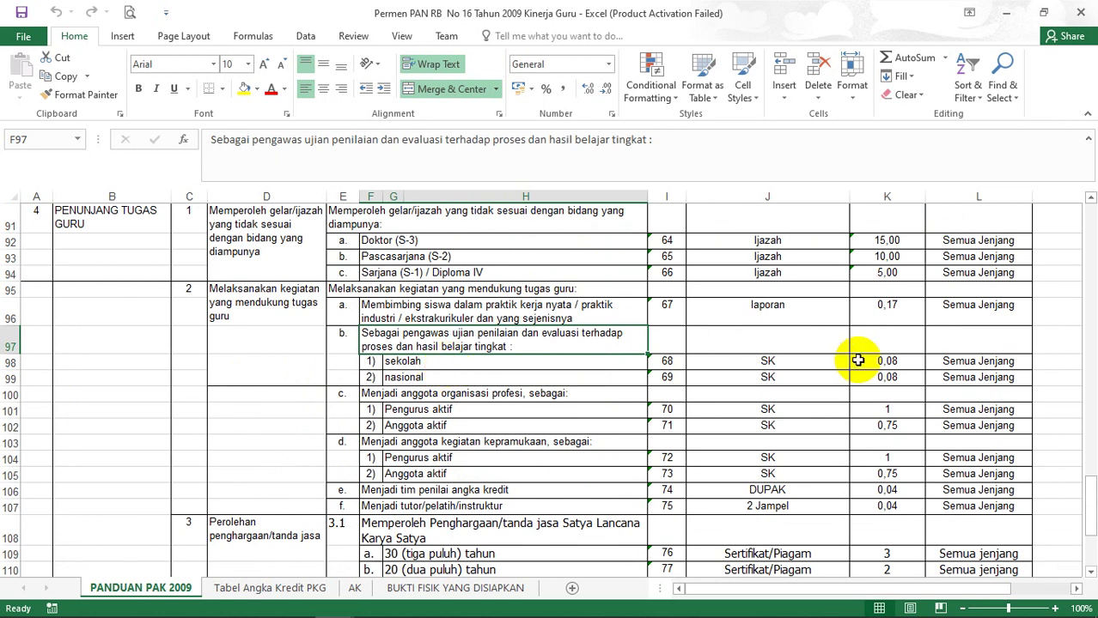
{"action": "left_click", "coordinate": [783, 367]}
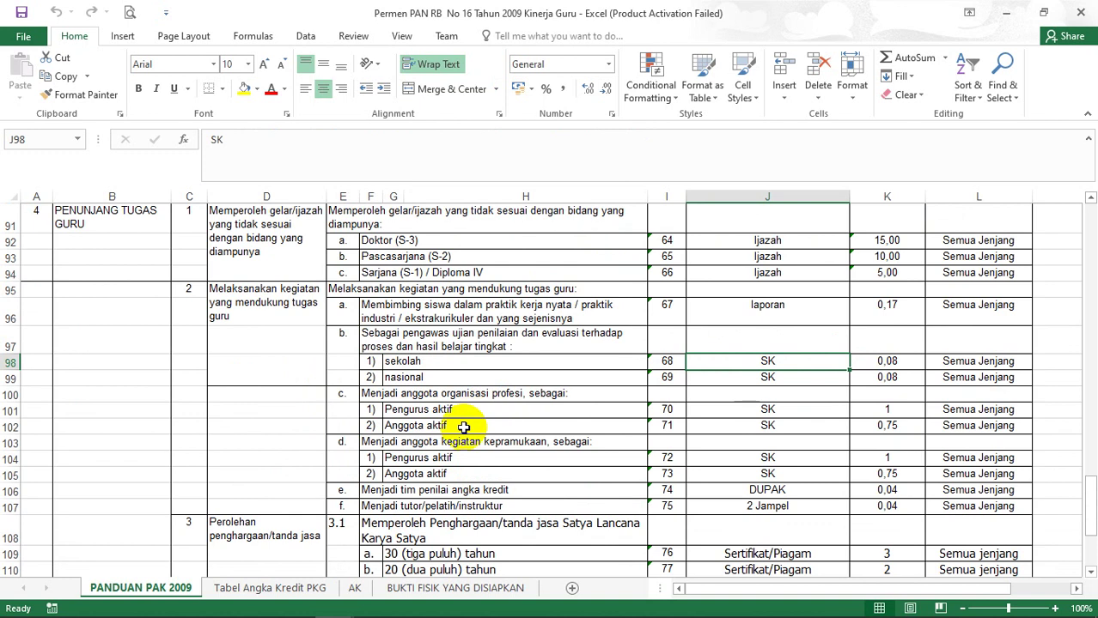
{"action": "left_click", "coordinate": [889, 426]}
{"action": "scroll", "coordinate": [877, 432], "scroll_direction": "down", "scroll_amount": 1}
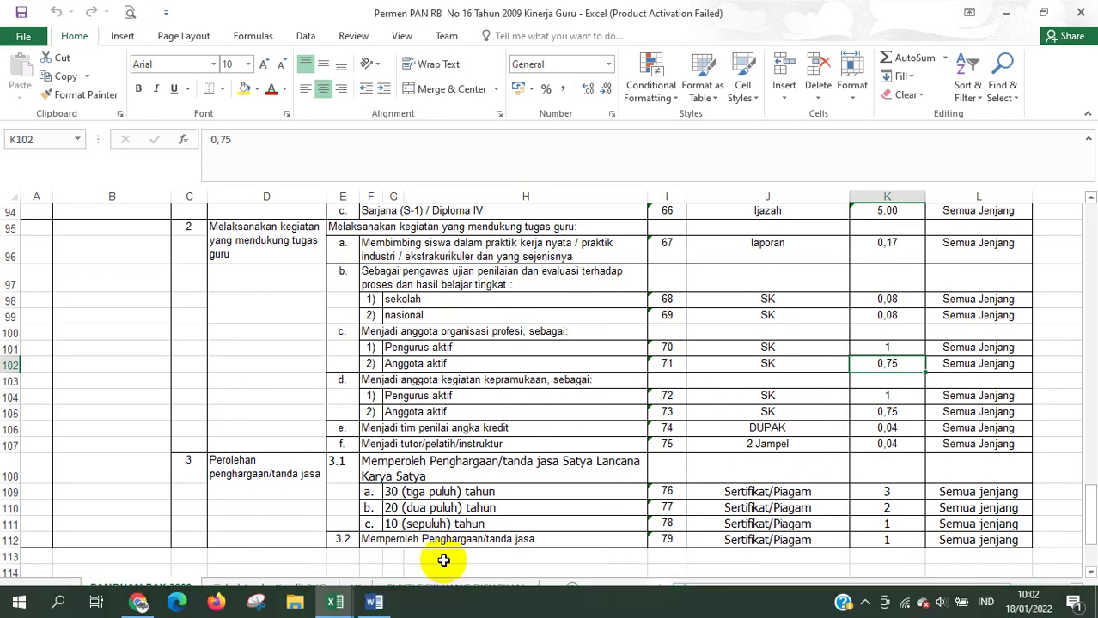
Step: Switch to the 2022 Rencana Aksi workbook and examine the performance plans, indicators and monthly targets on Capaian Rencana 2022
{"action": "left_click", "coordinate": [336, 605]}
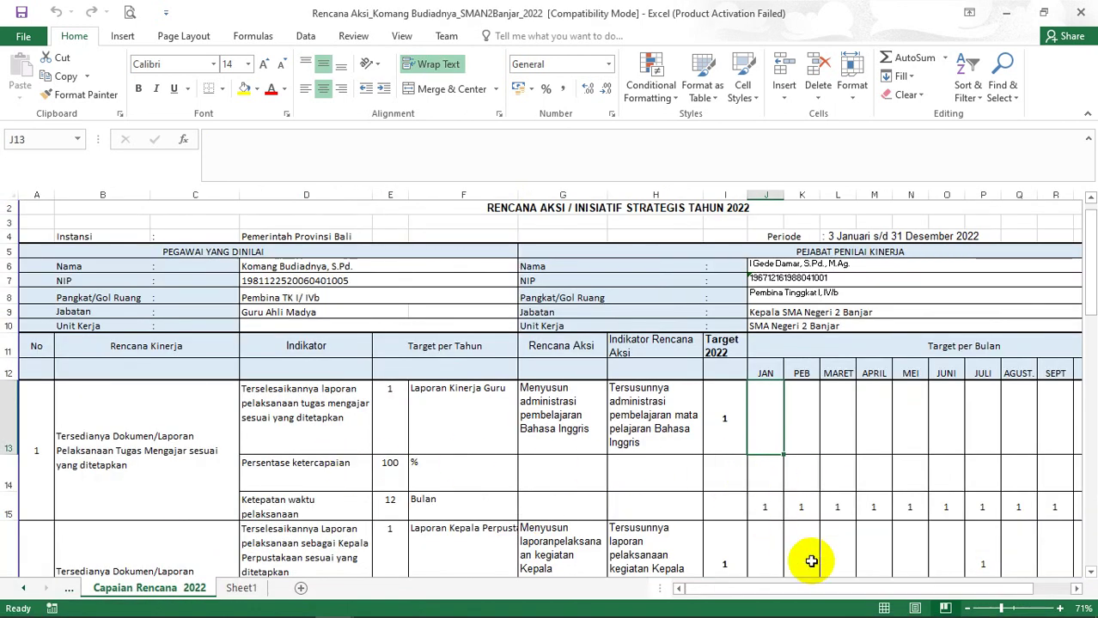
{"action": "left_click_drag", "start_coordinate": [799, 588], "coordinate": [735, 572]}
{"action": "scroll", "coordinate": [951, 464], "scroll_direction": "down", "scroll_amount": 6}
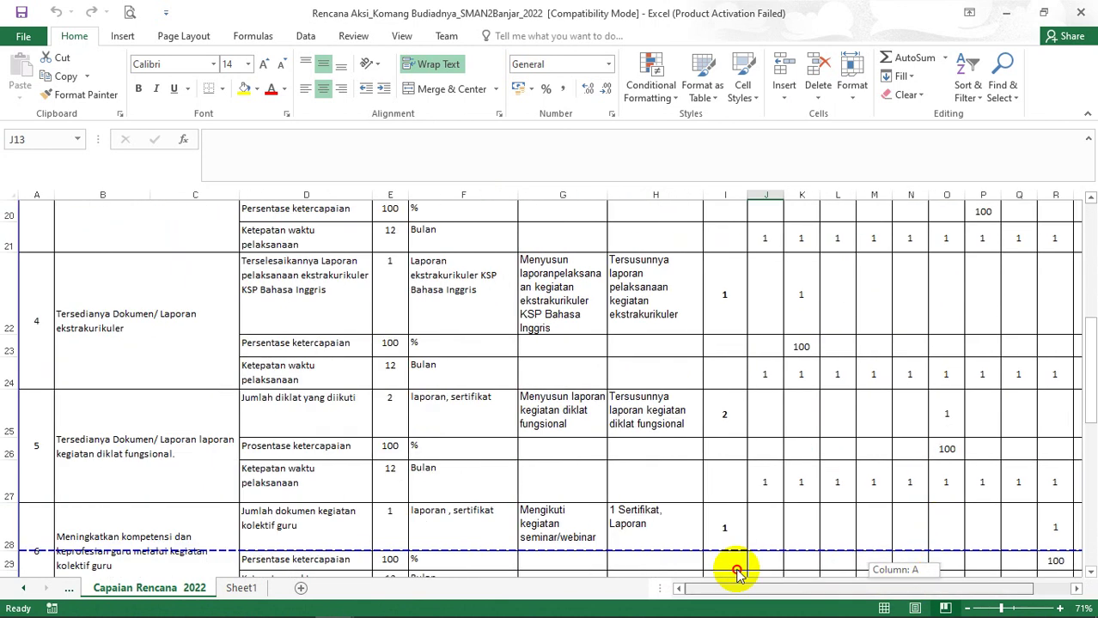
{"action": "scroll", "coordinate": [662, 368], "scroll_direction": "down", "scroll_amount": 1}
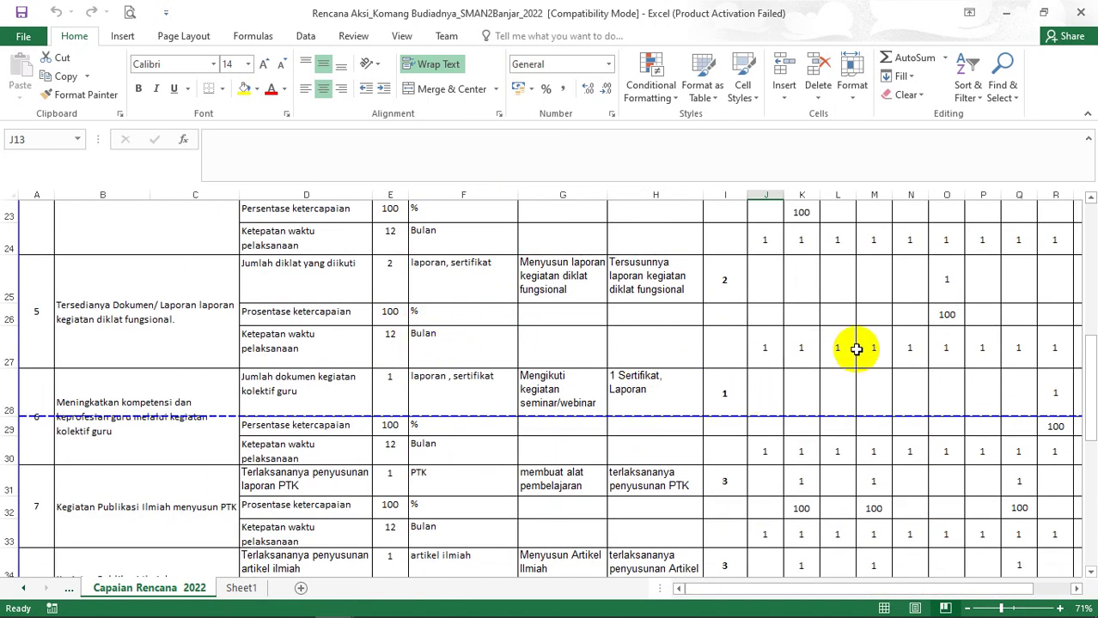
Step: Switch to the SiKEPO login page in Chrome, enter the captcha code and log in for the year 2022
{"action": "mouse_move", "coordinate": [269, 611]}
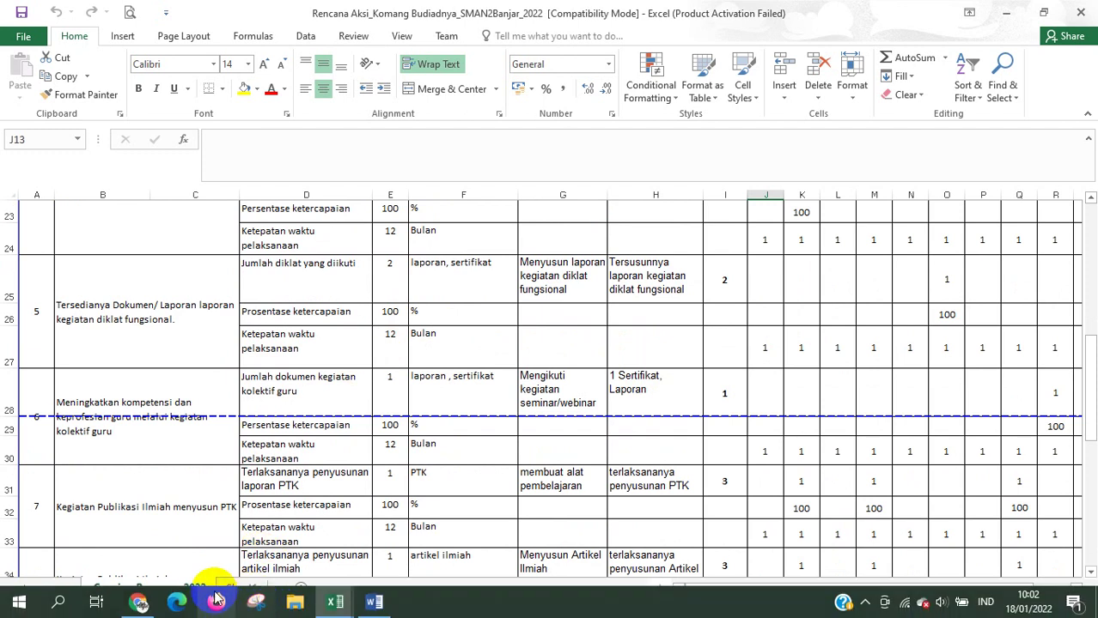
{"action": "left_click", "coordinate": [142, 603]}
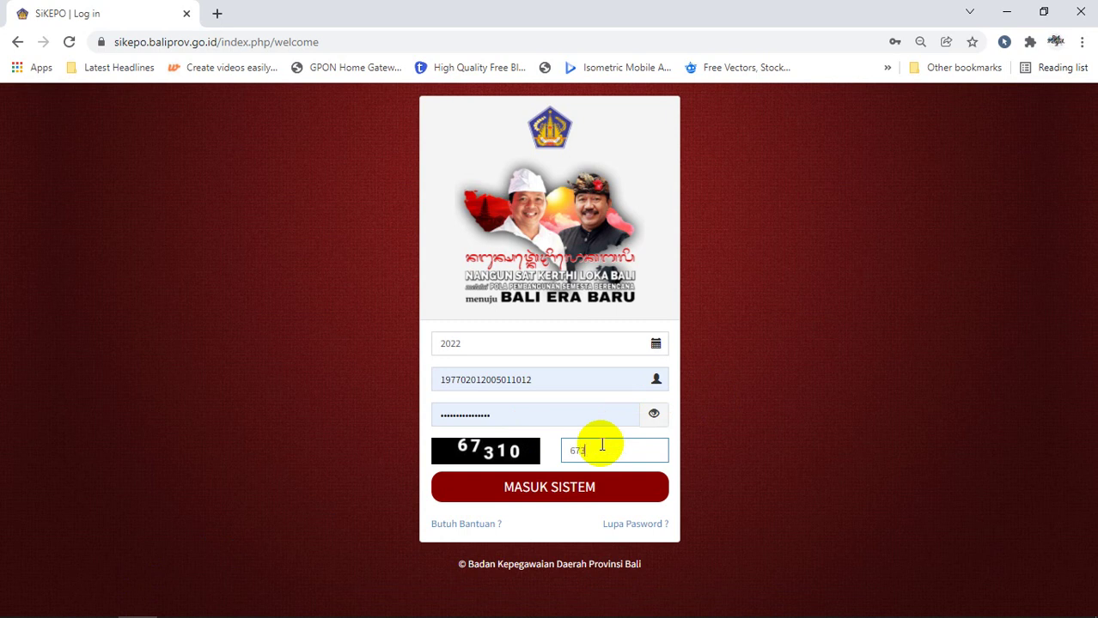
{"action": "left_click", "coordinate": [592, 486]}
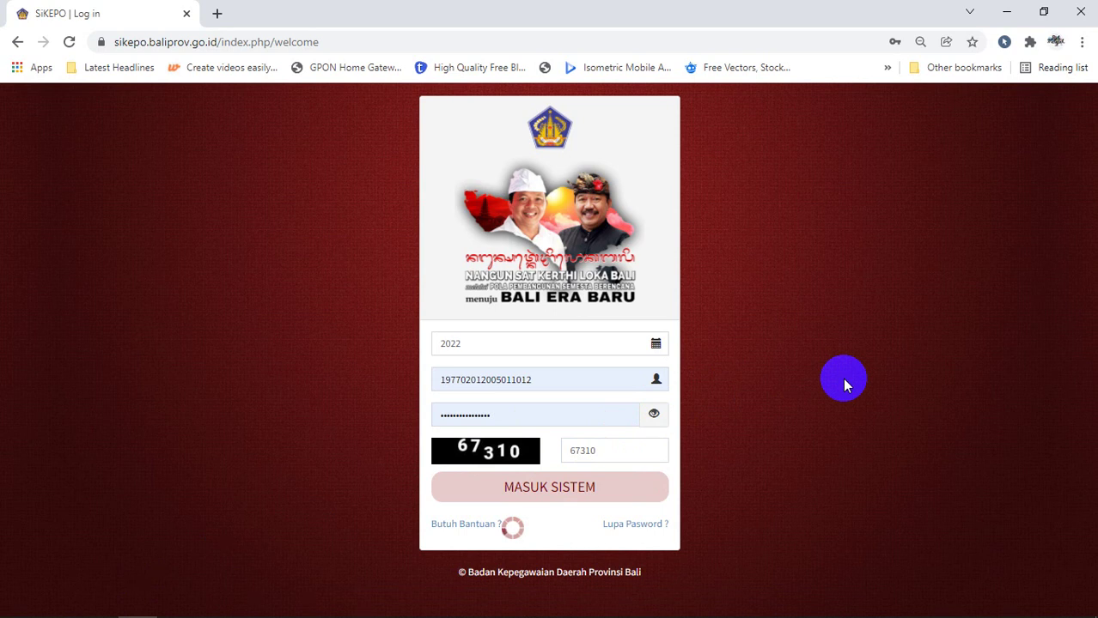
Step: Switch to the Permen PAN RB No 16 Tahun 2009 workbook in Excel and review the first activity entries of PANDUAN PAK 2009
{"action": "mouse_move", "coordinate": [379, 602]}
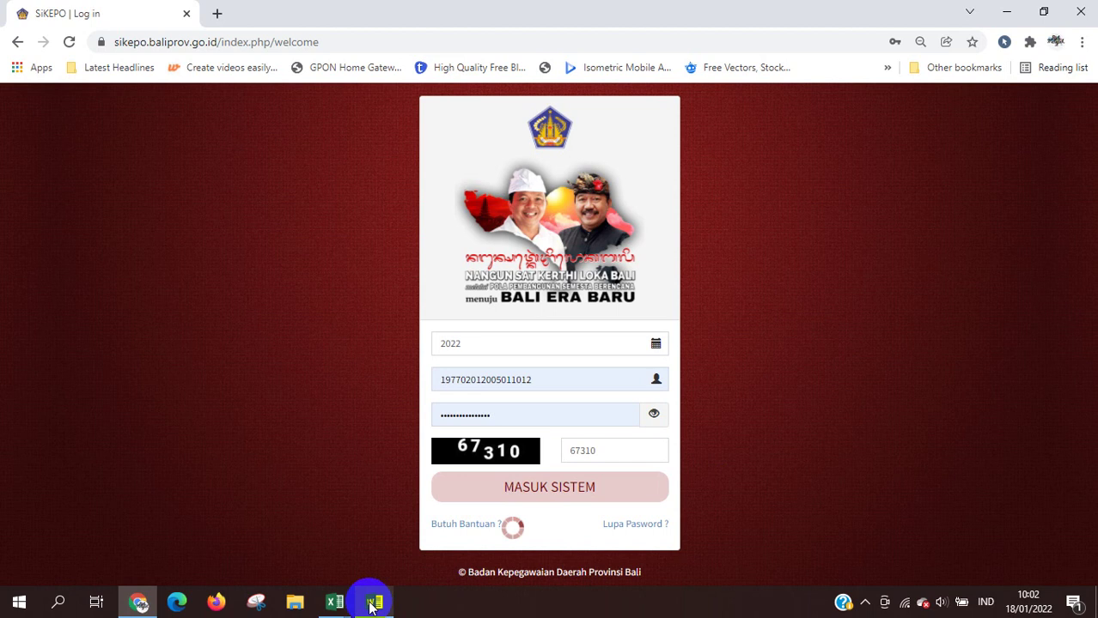
{"action": "left_click", "coordinate": [337, 602]}
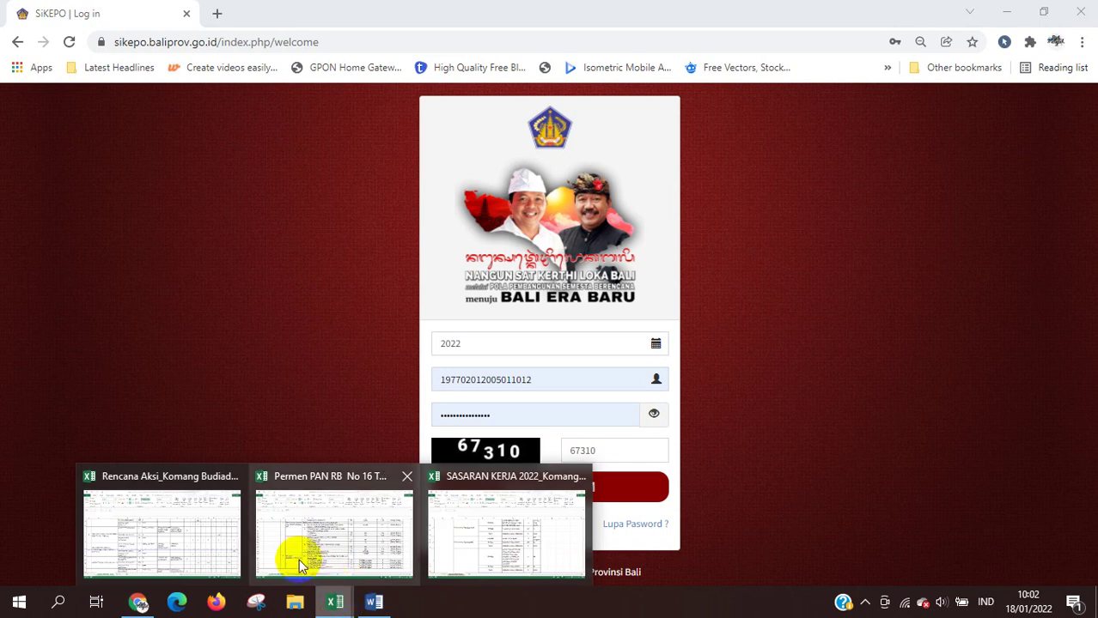
{"action": "left_click", "coordinate": [317, 553]}
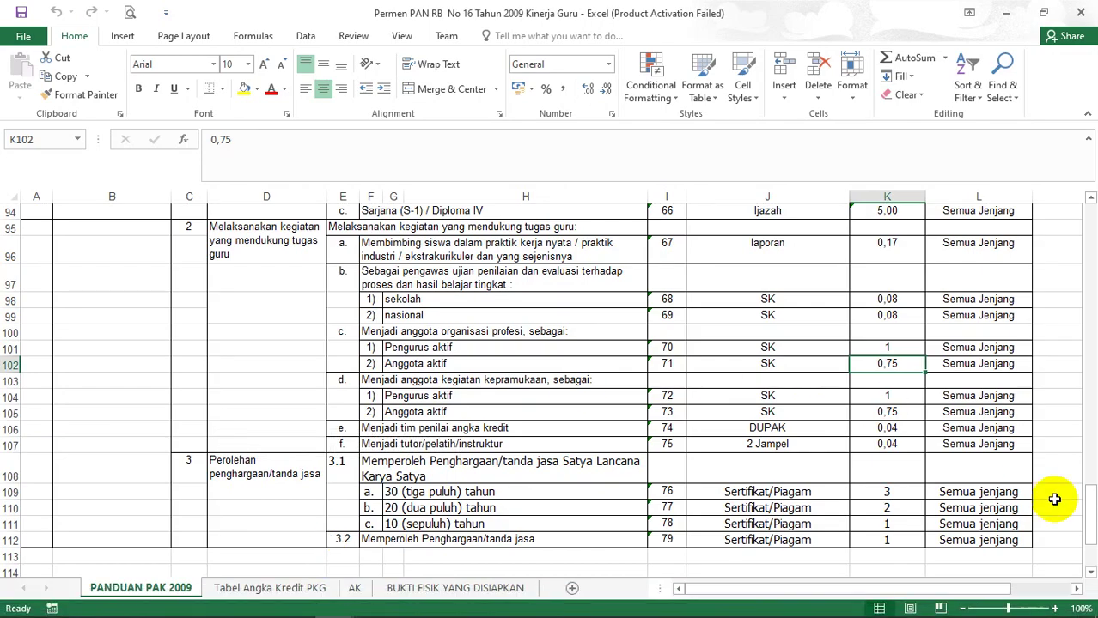
{"action": "scroll", "coordinate": [1054, 499], "scroll_direction": "up", "scroll_amount": 20}
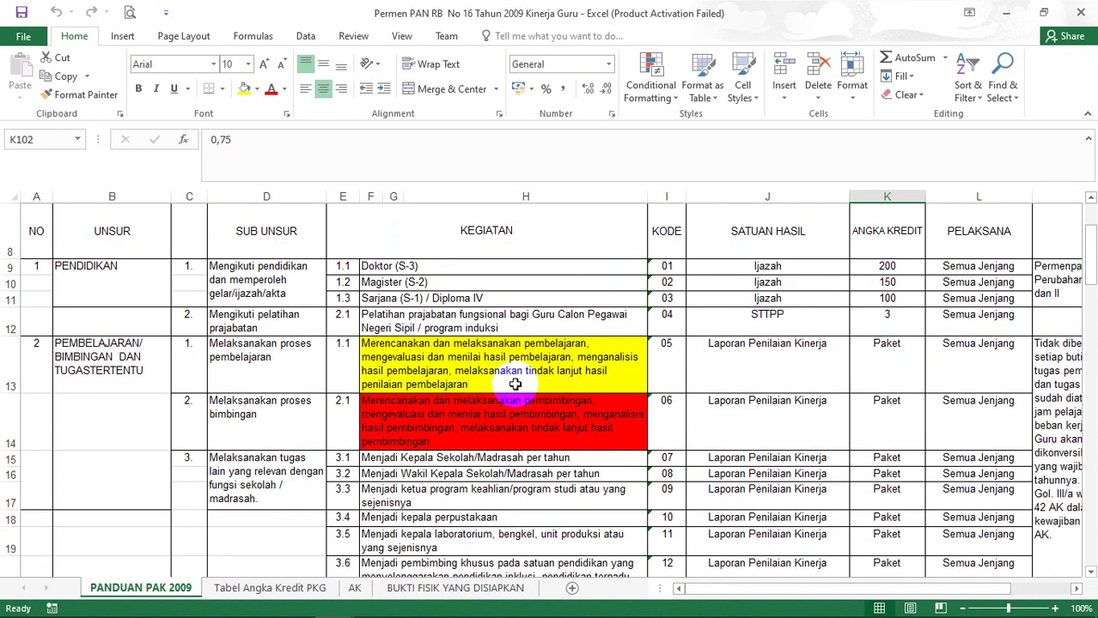
Step: Switch to SiKEPO in Chrome and save a new SKP draft with location BULELENG and creation date 03 January 2022
{"action": "mouse_move", "coordinate": [330, 612]}
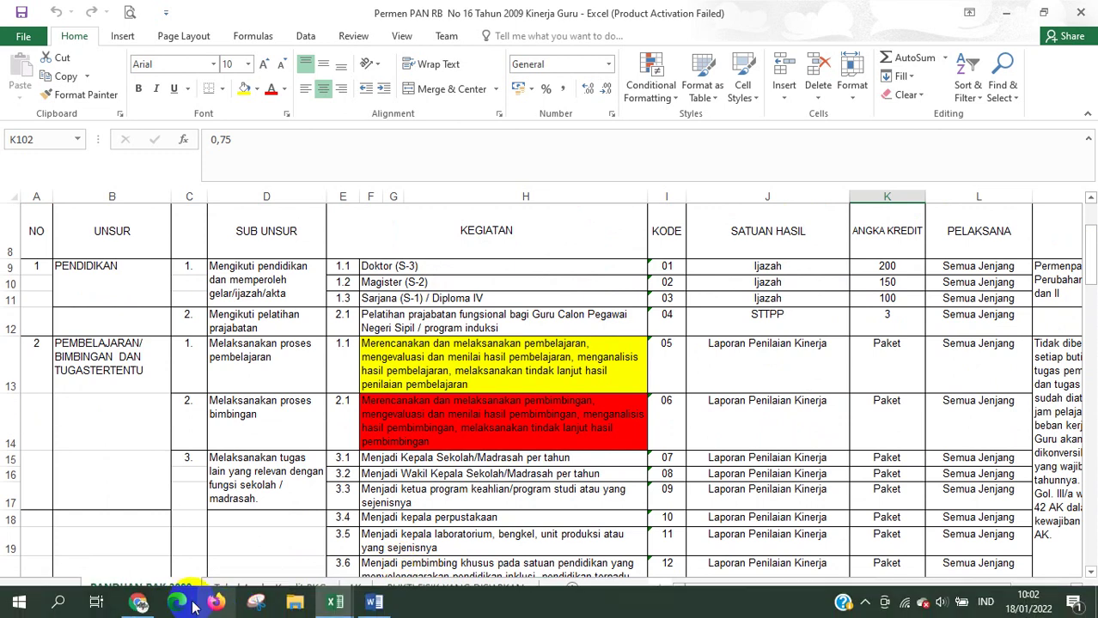
{"action": "left_click", "coordinate": [139, 604]}
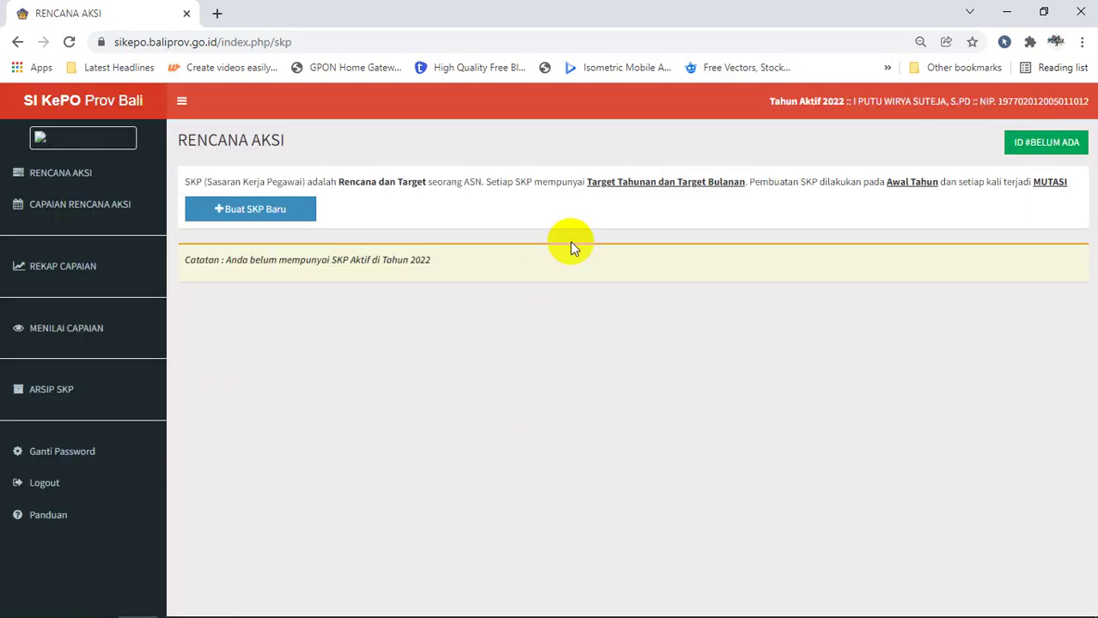
{"action": "left_click", "coordinate": [280, 215]}
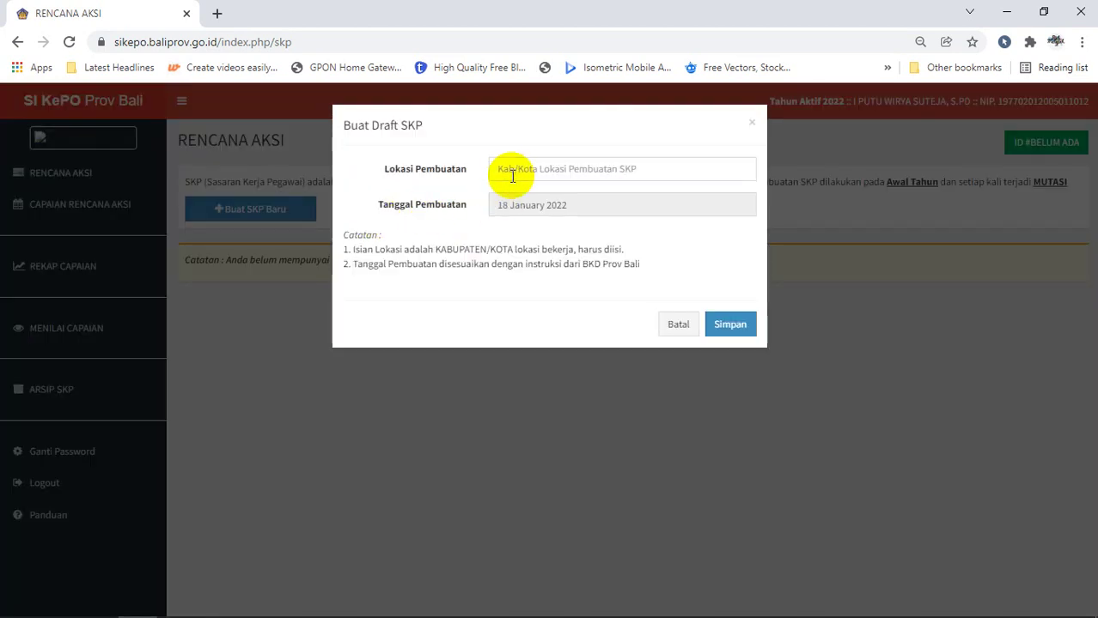
{"action": "left_click", "coordinate": [512, 172]}
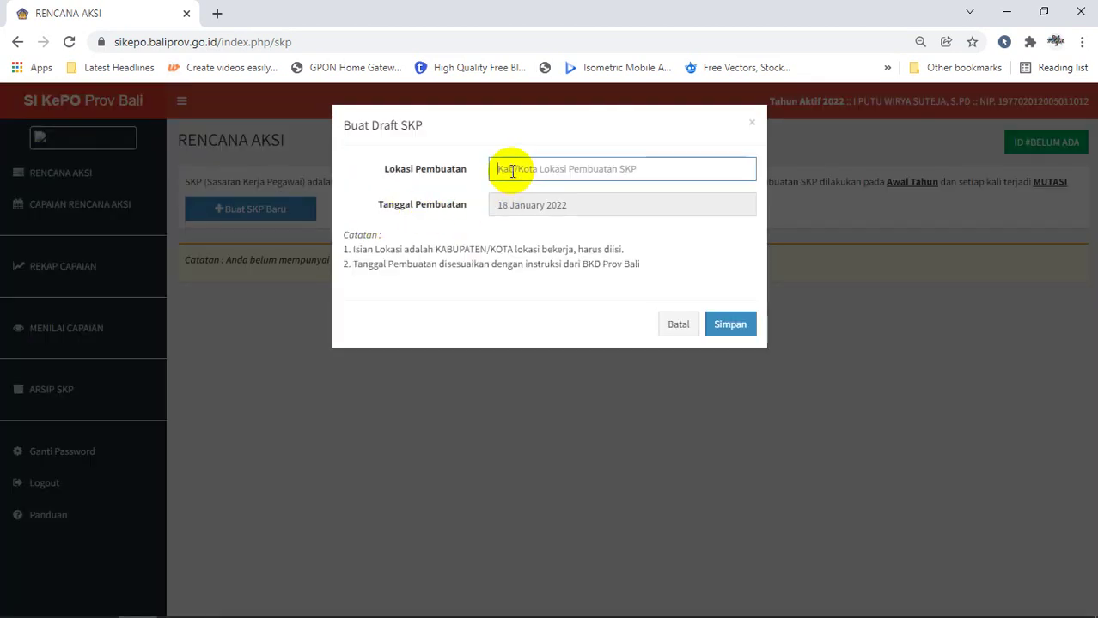
{"action": "type", "text": "BULELENG"}
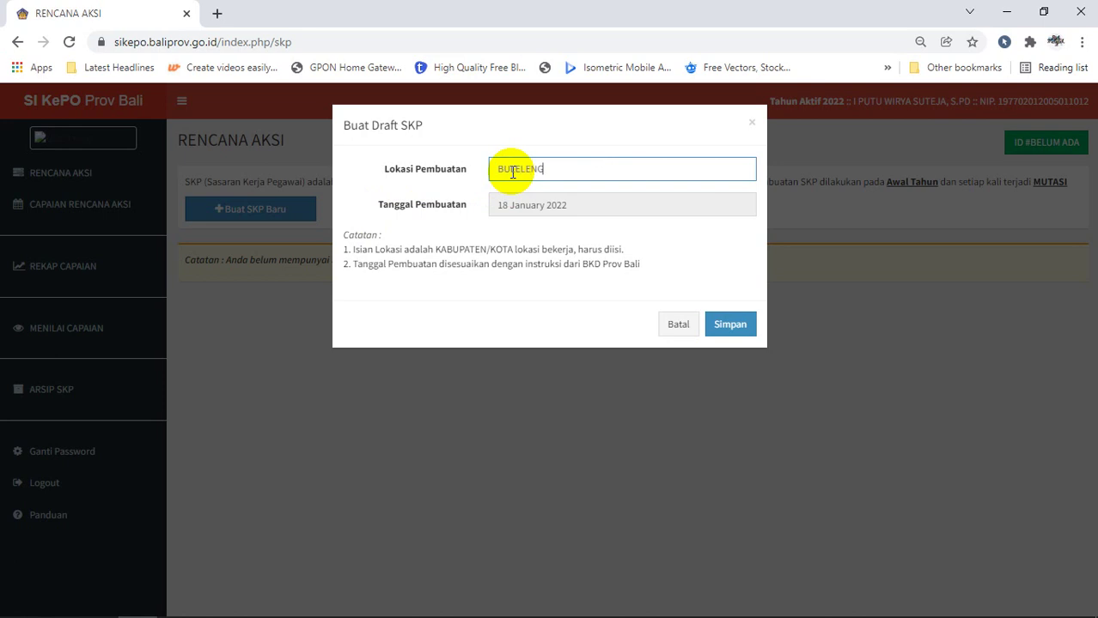
{"action": "left_click", "coordinate": [553, 204]}
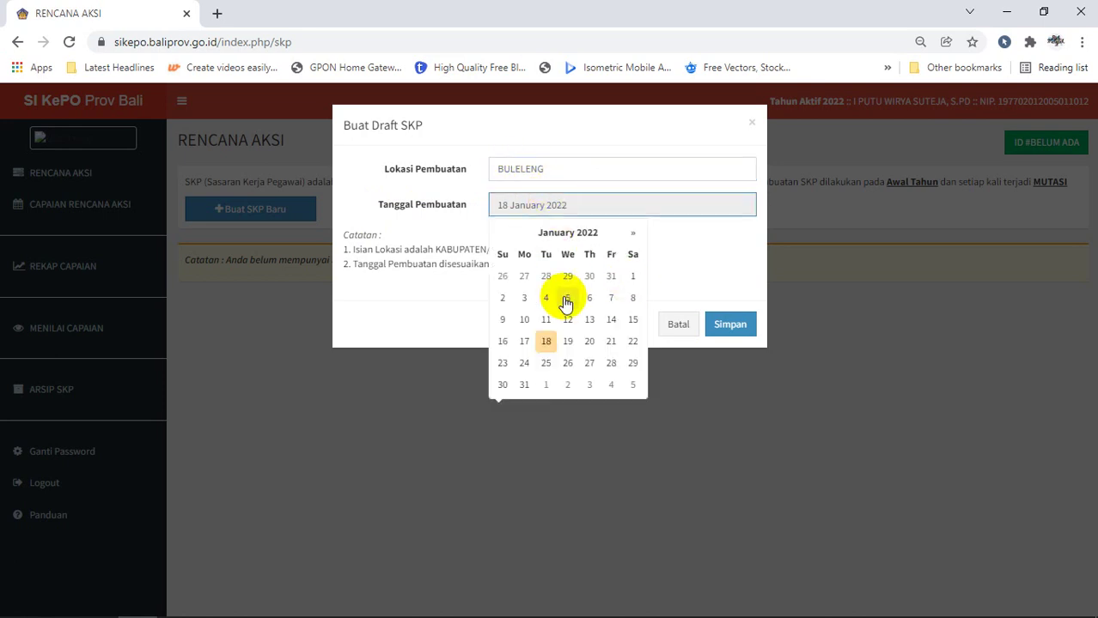
{"action": "left_click", "coordinate": [524, 298]}
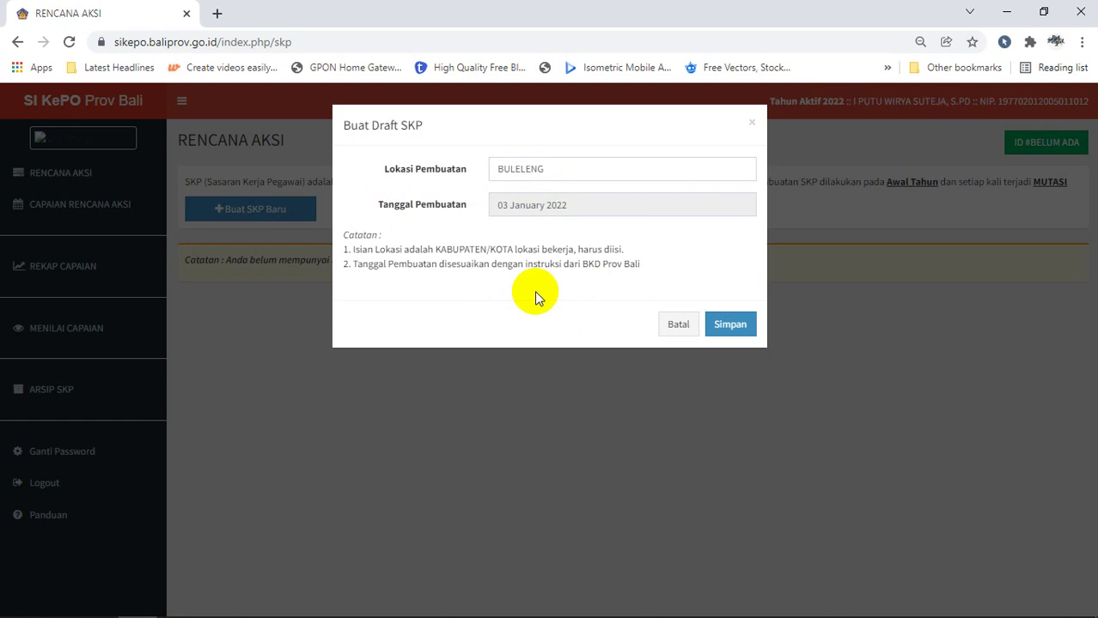
{"action": "left_click", "coordinate": [730, 325]}
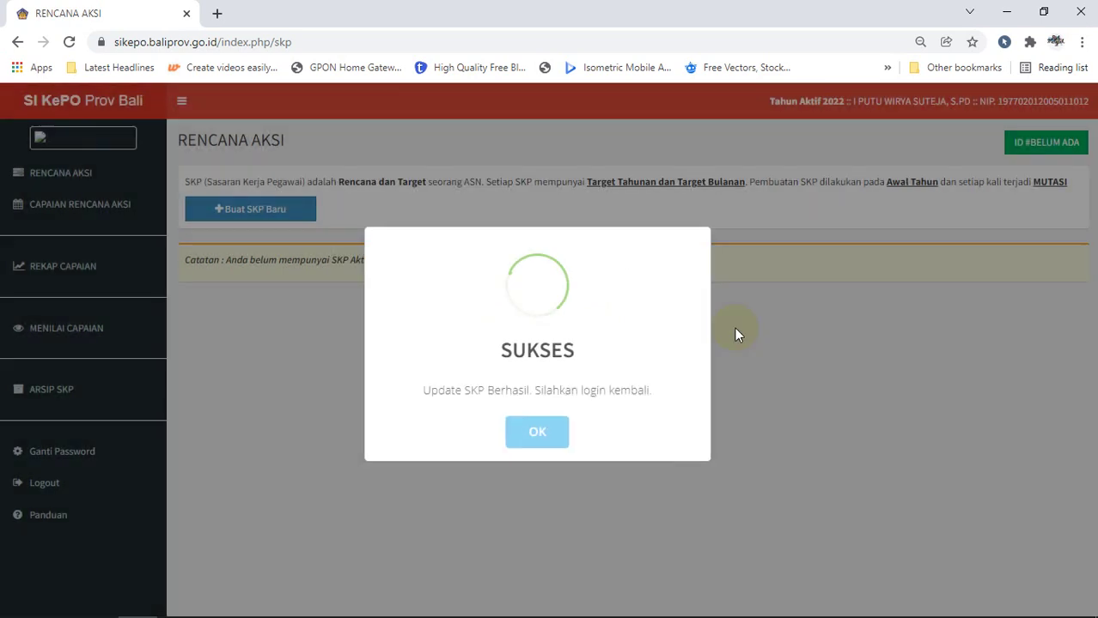
{"action": "left_click", "coordinate": [553, 429]}
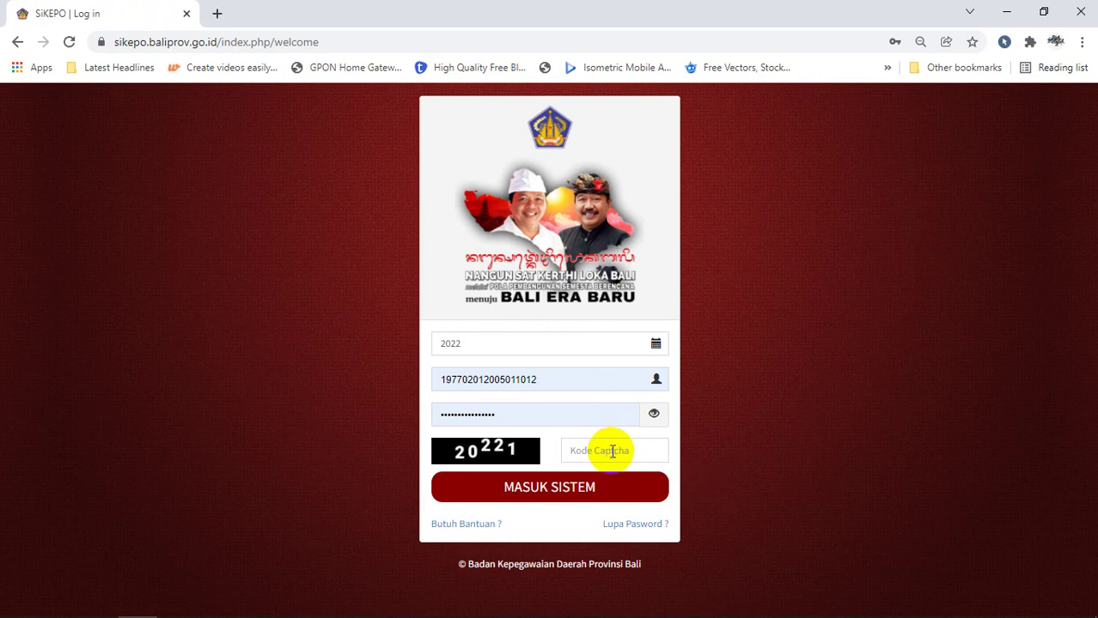
Step: Enter the displayed captcha code and log in to SiKEPO for the year 2022
{"action": "left_click", "coordinate": [611, 451]}
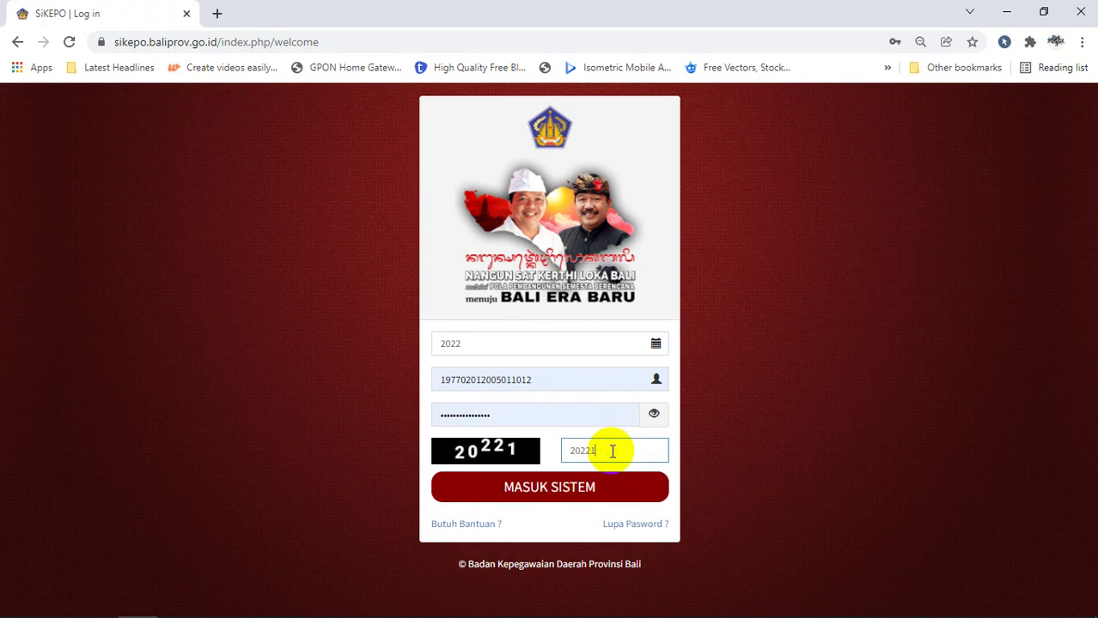
{"action": "left_click", "coordinate": [588, 502]}
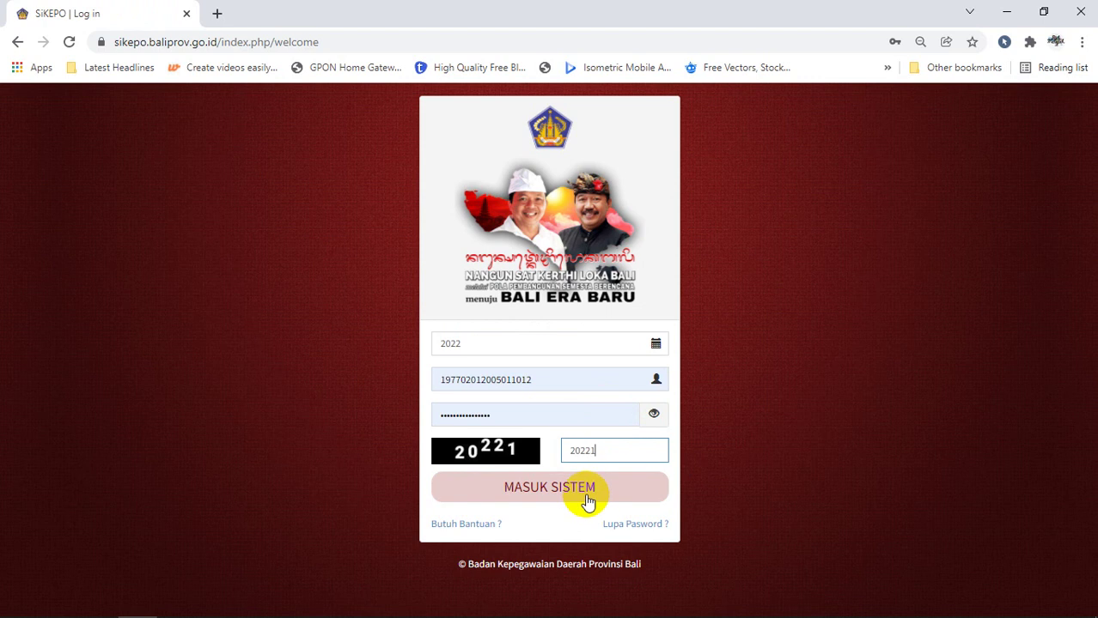
{"action": "left_click", "coordinate": [588, 501]}
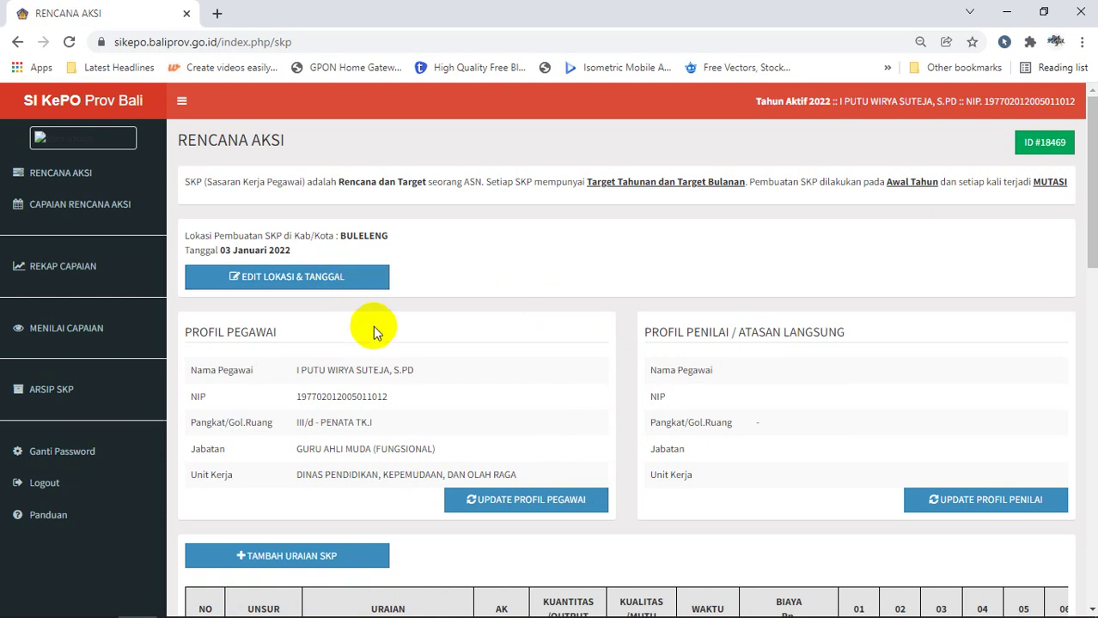
Step: Update the employee profile data for the SKP and confirm the update
{"action": "left_click", "coordinate": [503, 509]}
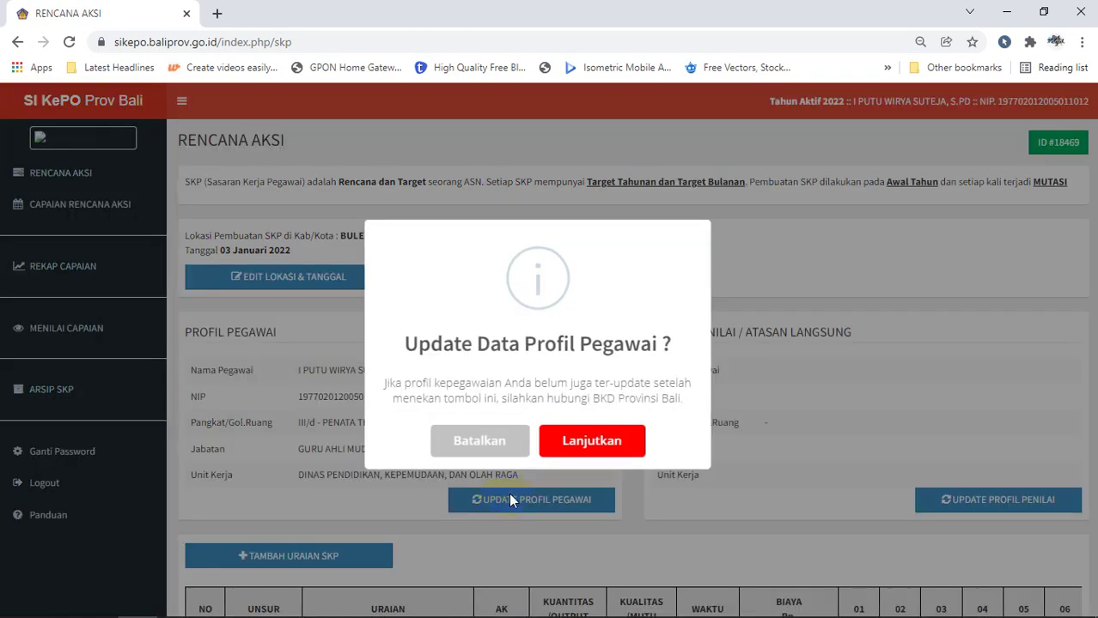
{"action": "left_click", "coordinate": [573, 447]}
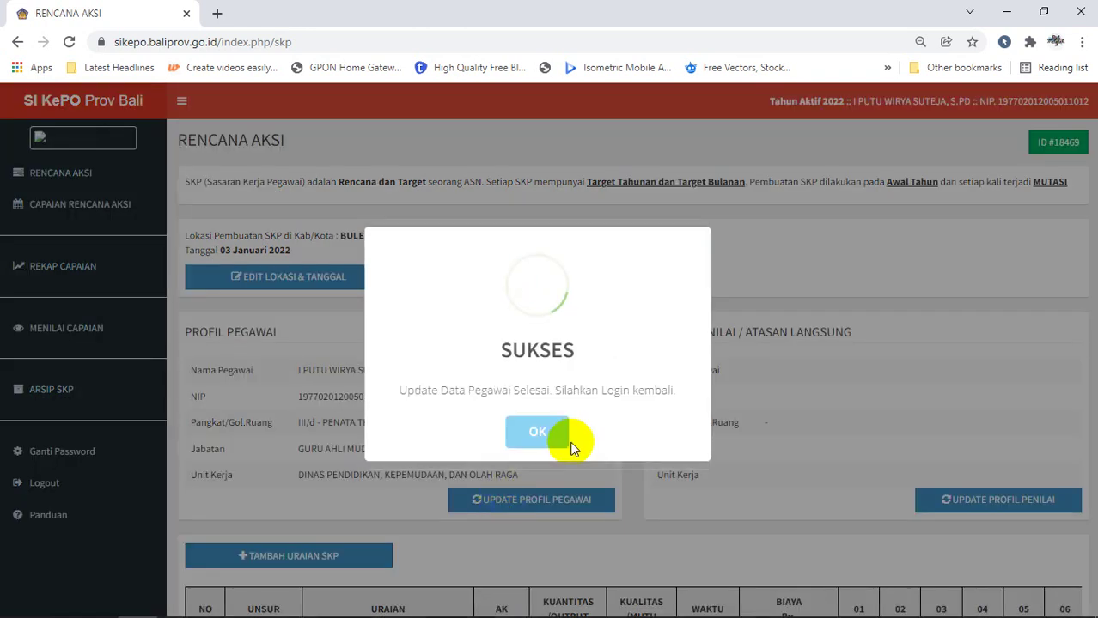
{"action": "left_click", "coordinate": [543, 434]}
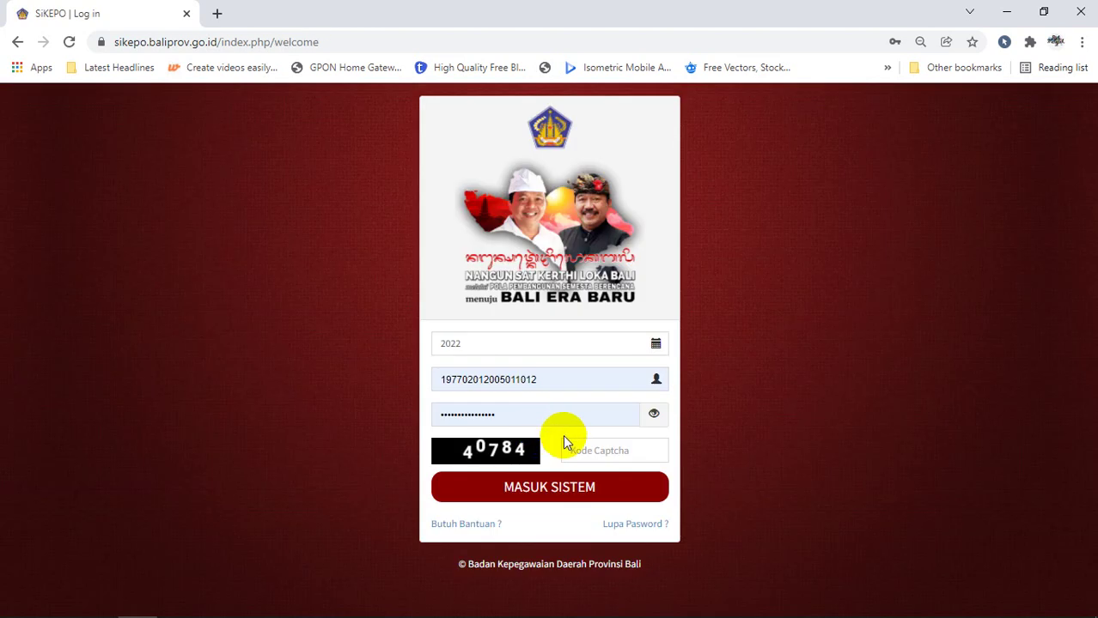
Step: Log in again for 2022 with the new captcha code to return to Rencana Aksi
{"action": "left_click", "coordinate": [579, 446]}
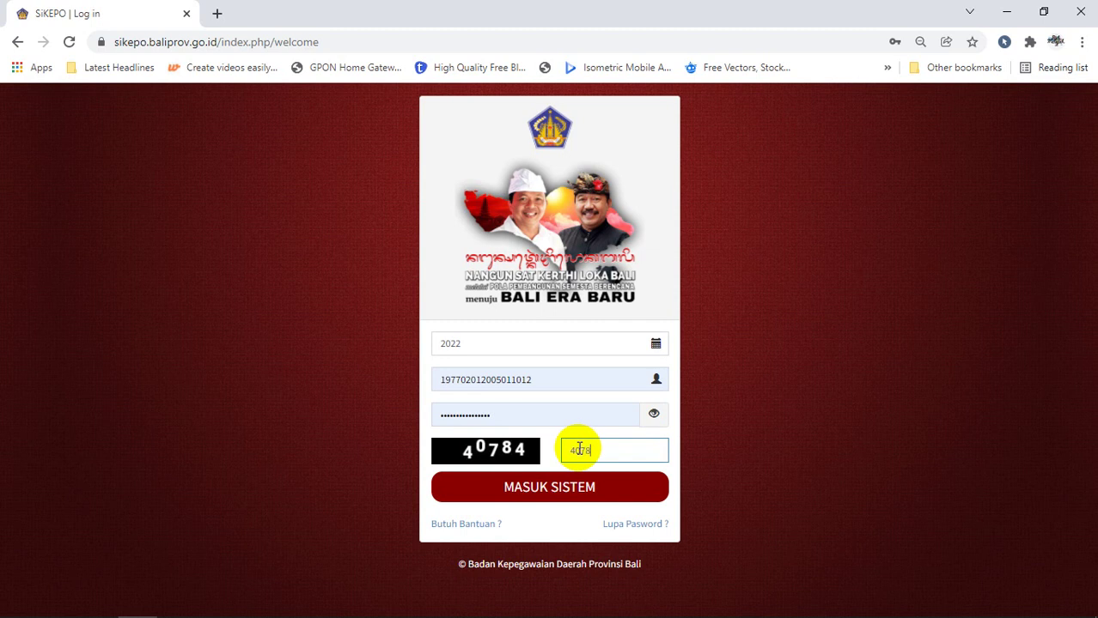
{"action": "type", "text": "40784"}
{"action": "left_click", "coordinate": [590, 497]}
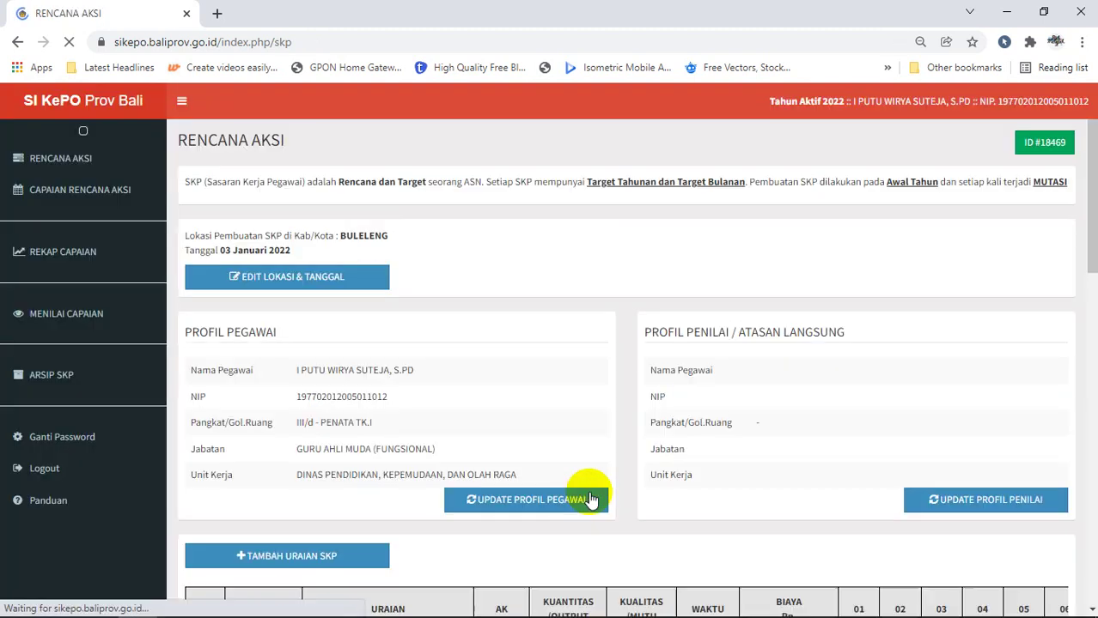
Step: Look up the direct supervisor by NIP and save them as the appraiser, leaving Plt set to the minus sign
{"action": "left_click", "coordinate": [932, 506]}
{"action": "left_click", "coordinate": [480, 169]}
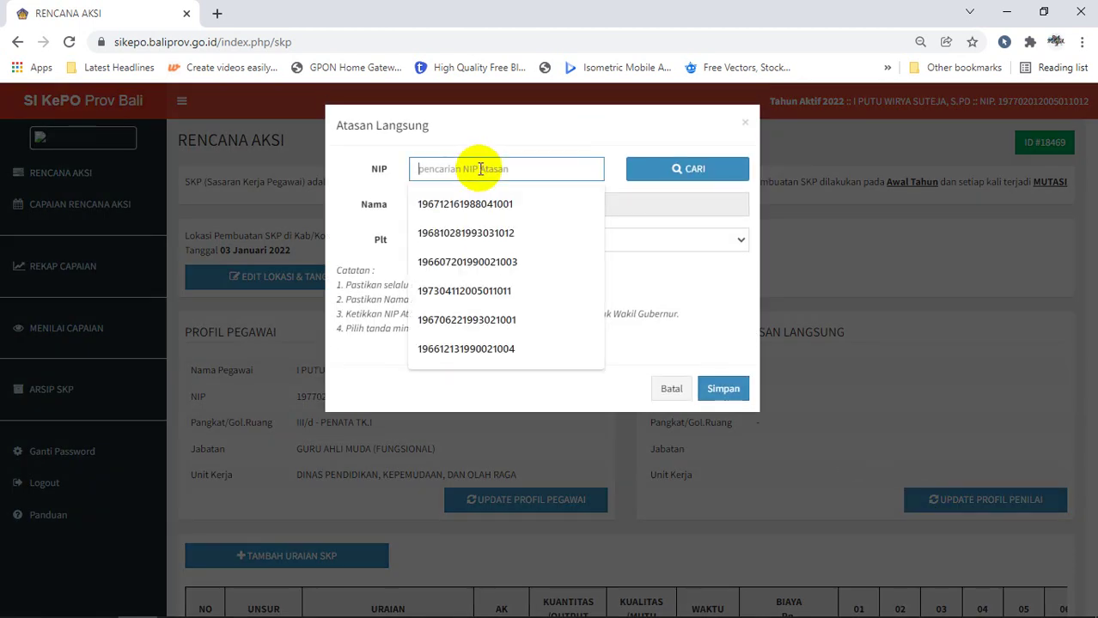
{"action": "type", "text": "1"}
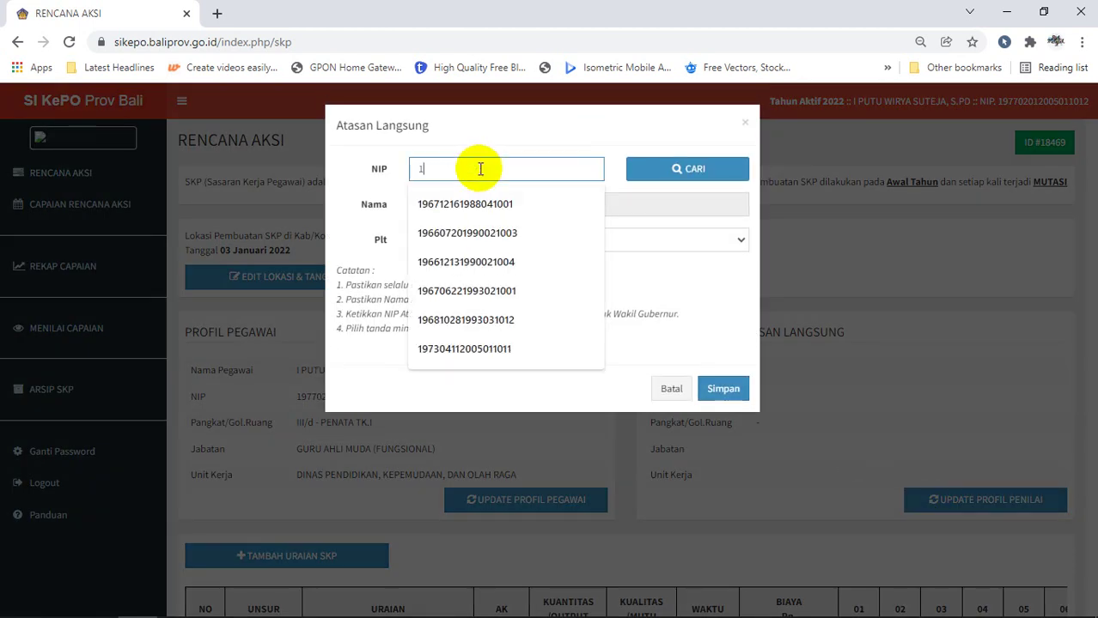
{"action": "left_click", "coordinate": [498, 204]}
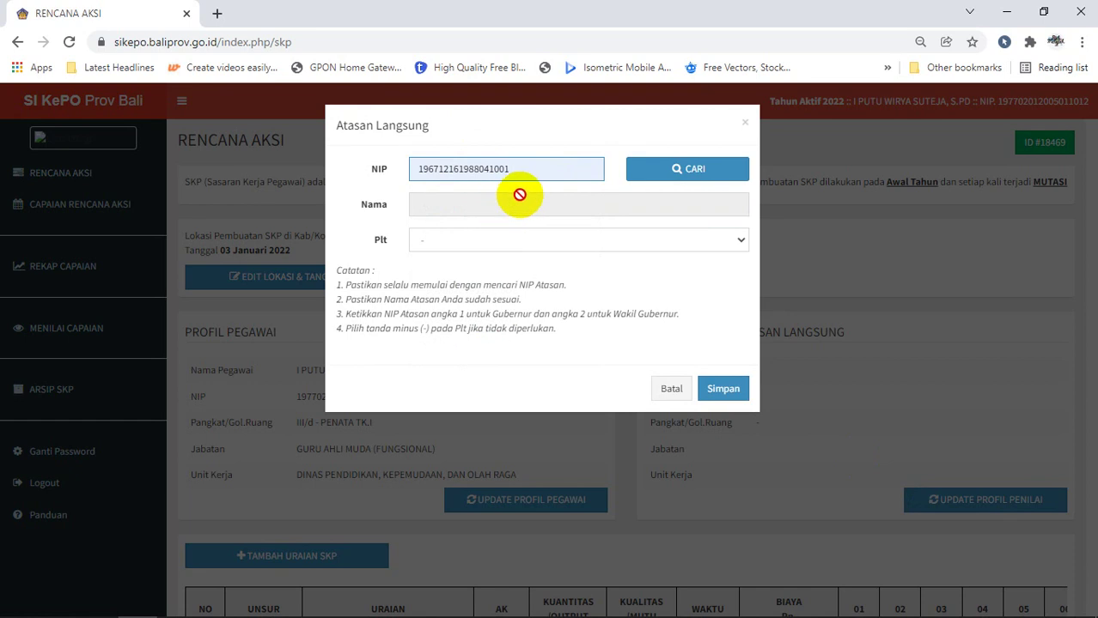
{"action": "left_click", "coordinate": [649, 177]}
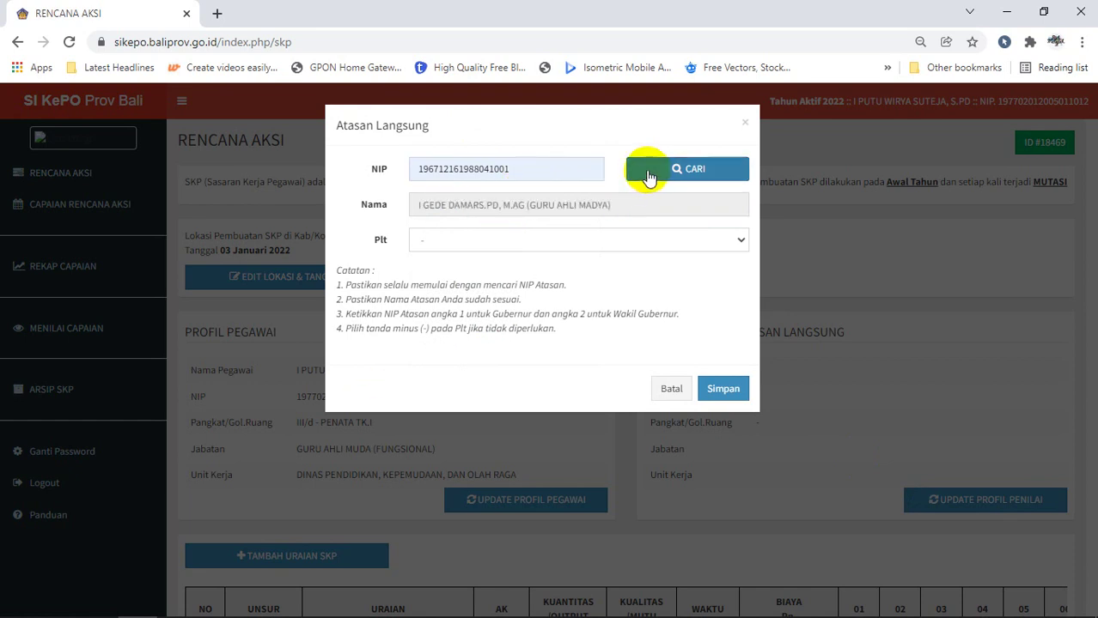
{"action": "left_click", "coordinate": [722, 391]}
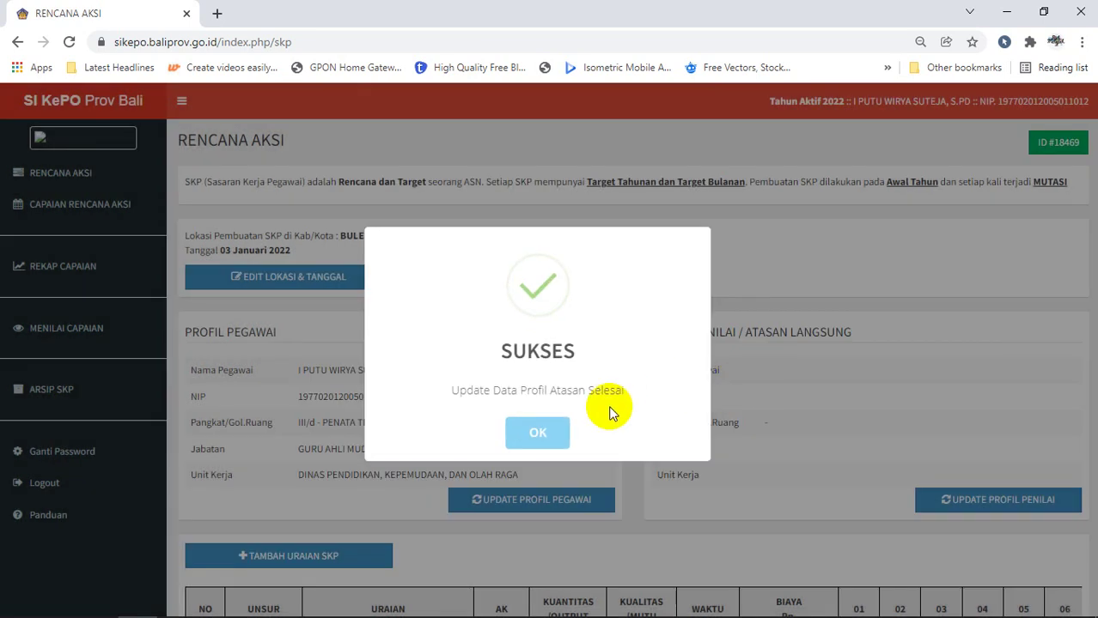
{"action": "left_click", "coordinate": [553, 423]}
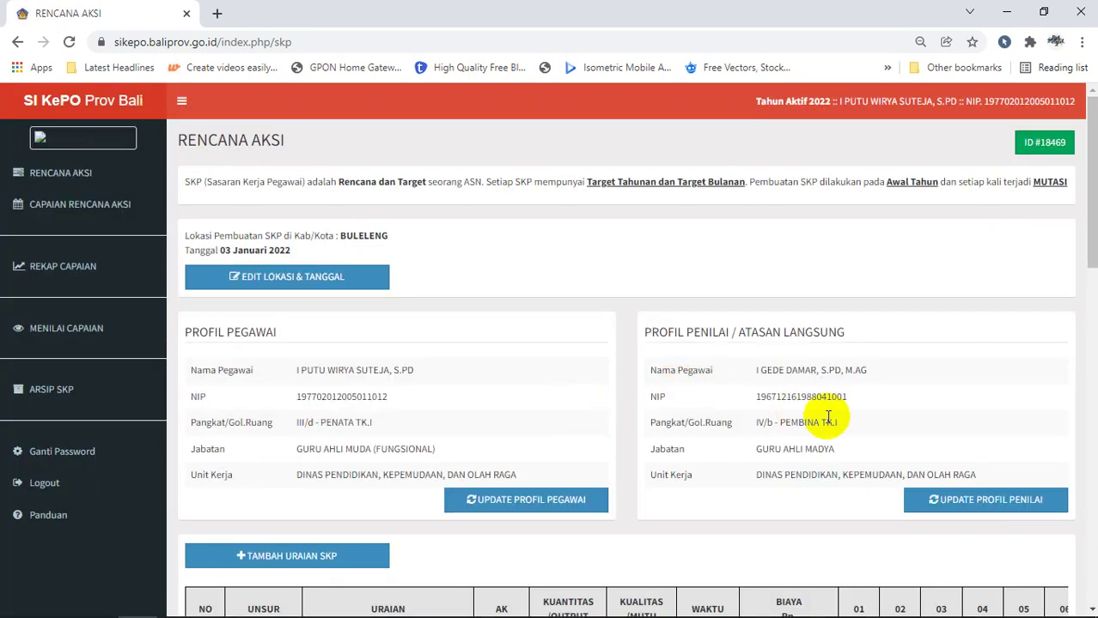
{"action": "left_click", "coordinate": [926, 505]}
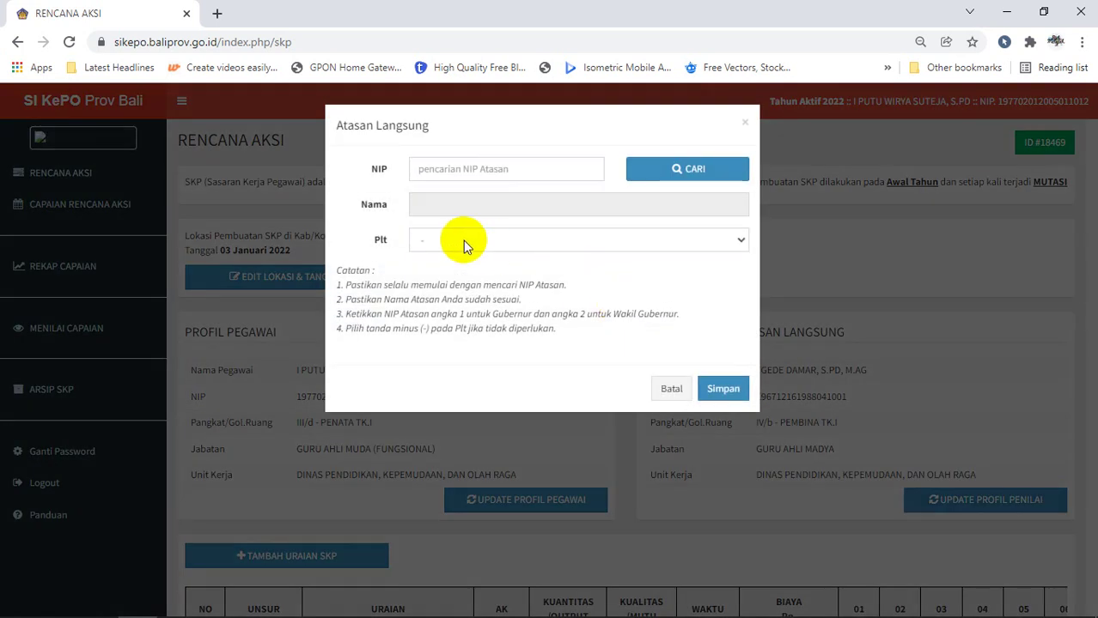
{"action": "left_click", "coordinate": [670, 386]}
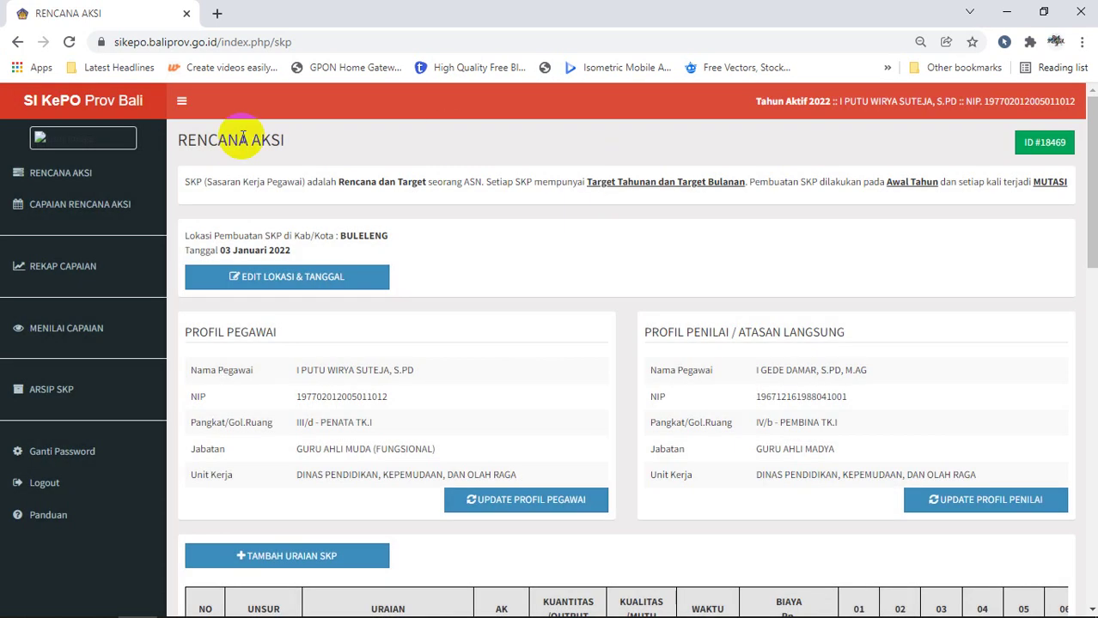
Step: Start a new SKP description entry on the Rencana Aksi page
{"action": "left_click", "coordinate": [64, 282]}
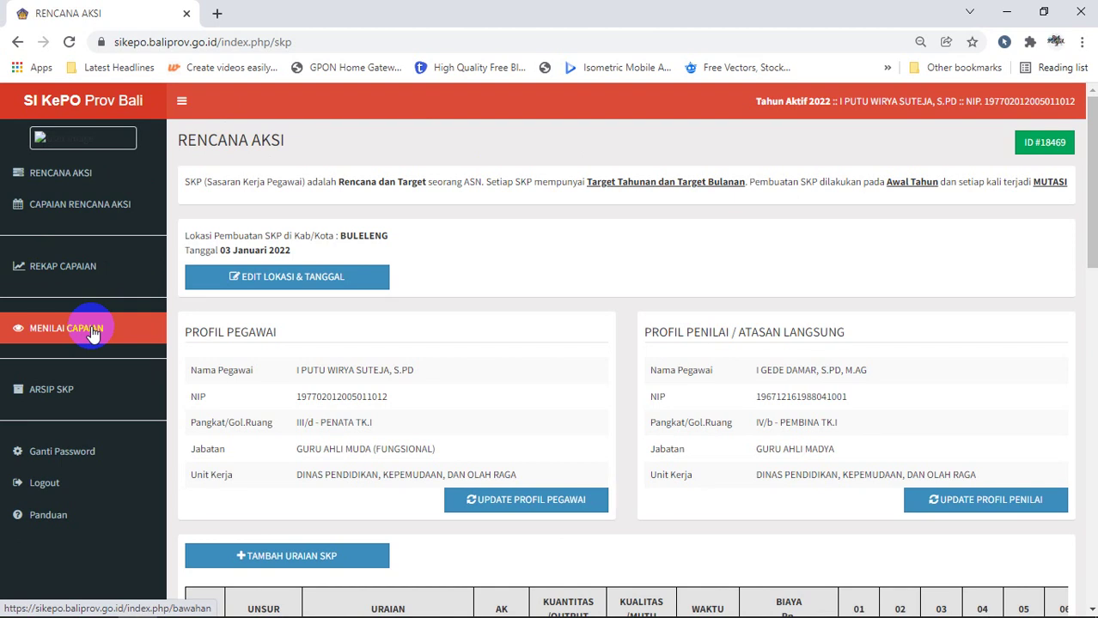
{"action": "scroll", "coordinate": [421, 404], "scroll_direction": "down", "scroll_amount": 2}
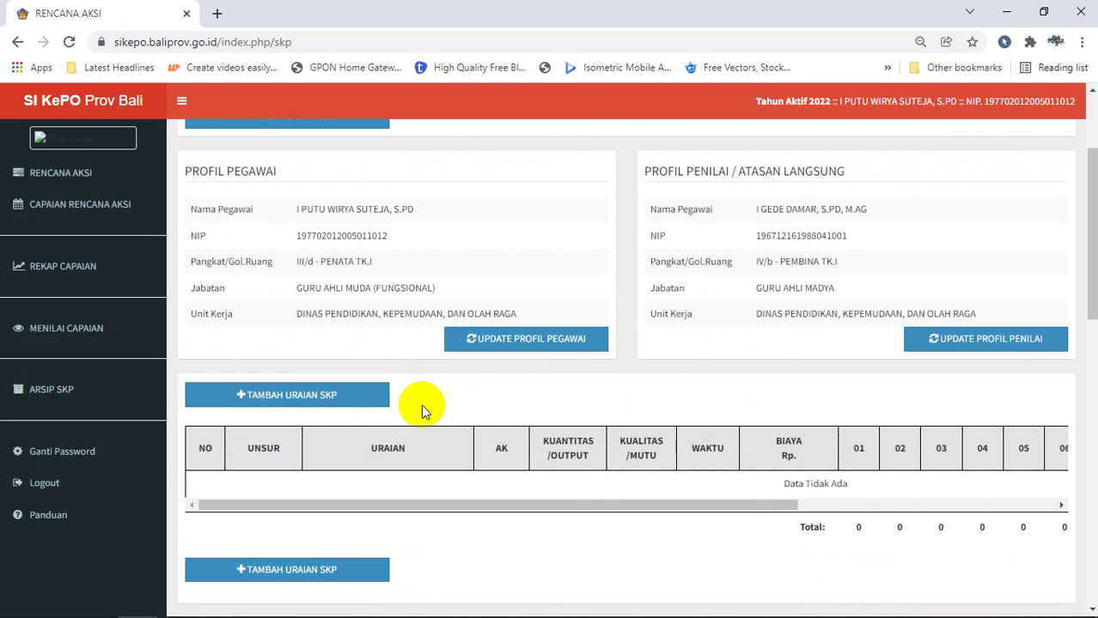
{"action": "left_click", "coordinate": [318, 407]}
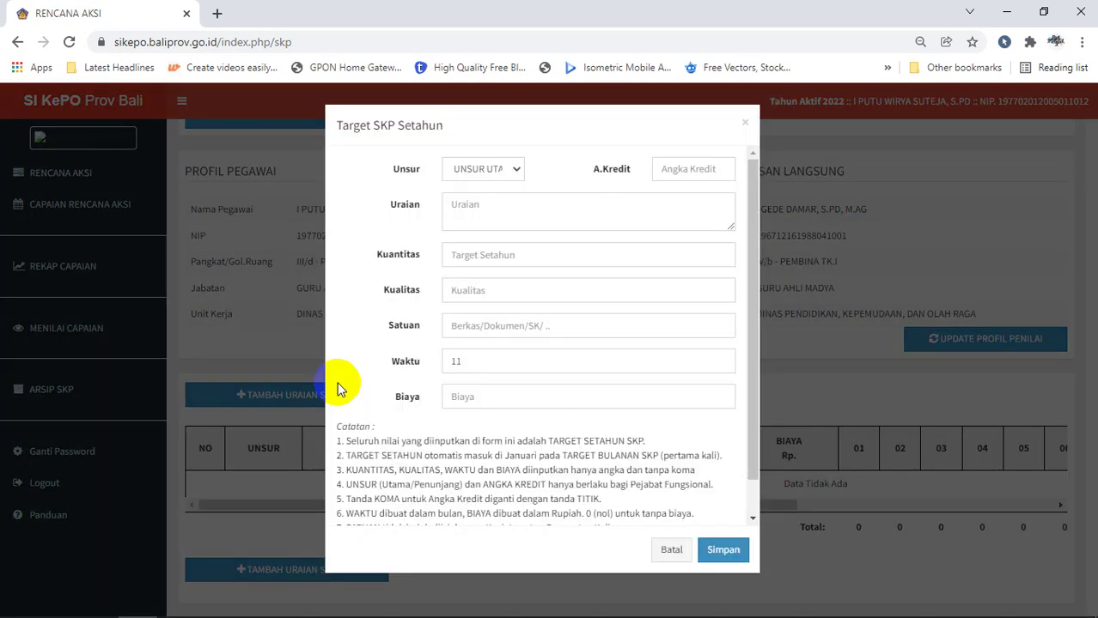
Step: Switch to the 2022 Rencana Aksi workbook in Excel and examine the first performance plan and its action plan indicator
{"action": "left_click", "coordinate": [342, 601]}
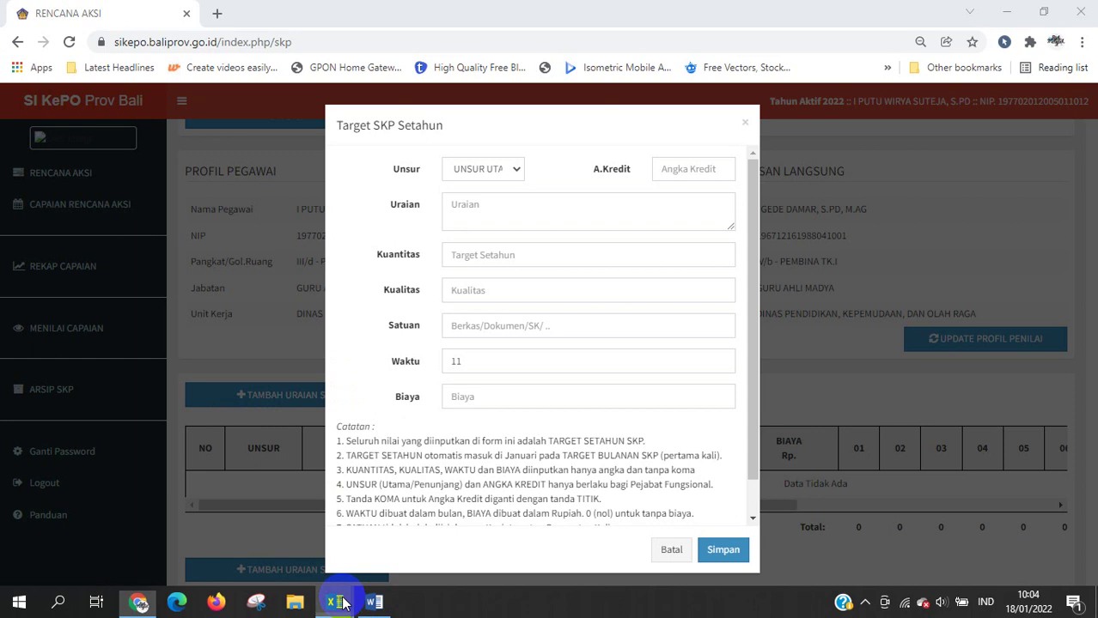
{"action": "left_click", "coordinate": [176, 541]}
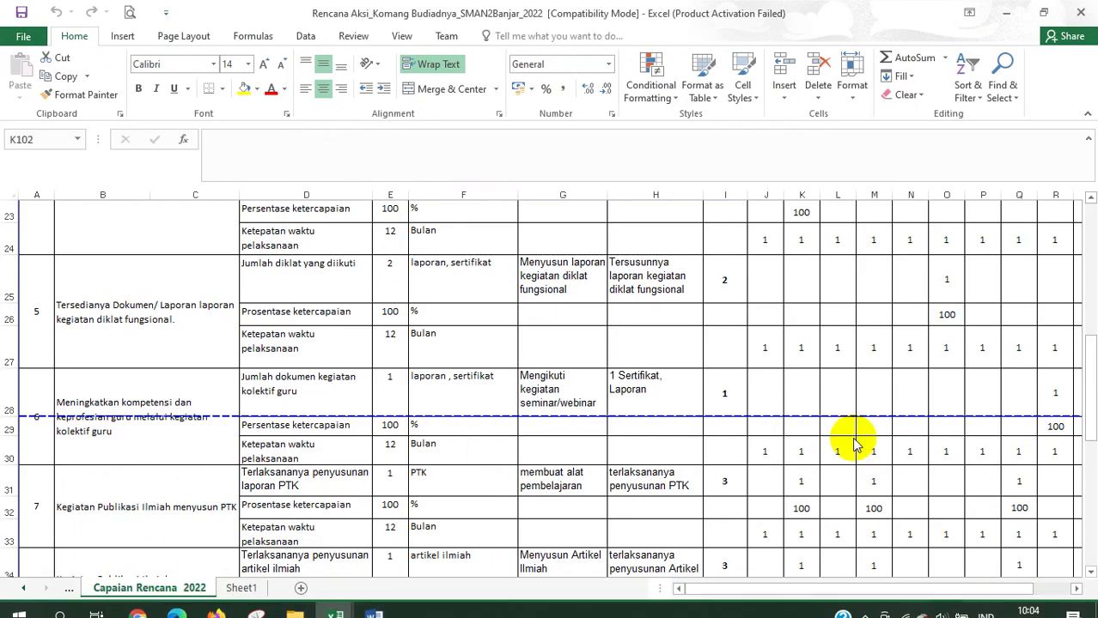
{"action": "left_click_drag", "start_coordinate": [1090, 386], "coordinate": [1090, 271]}
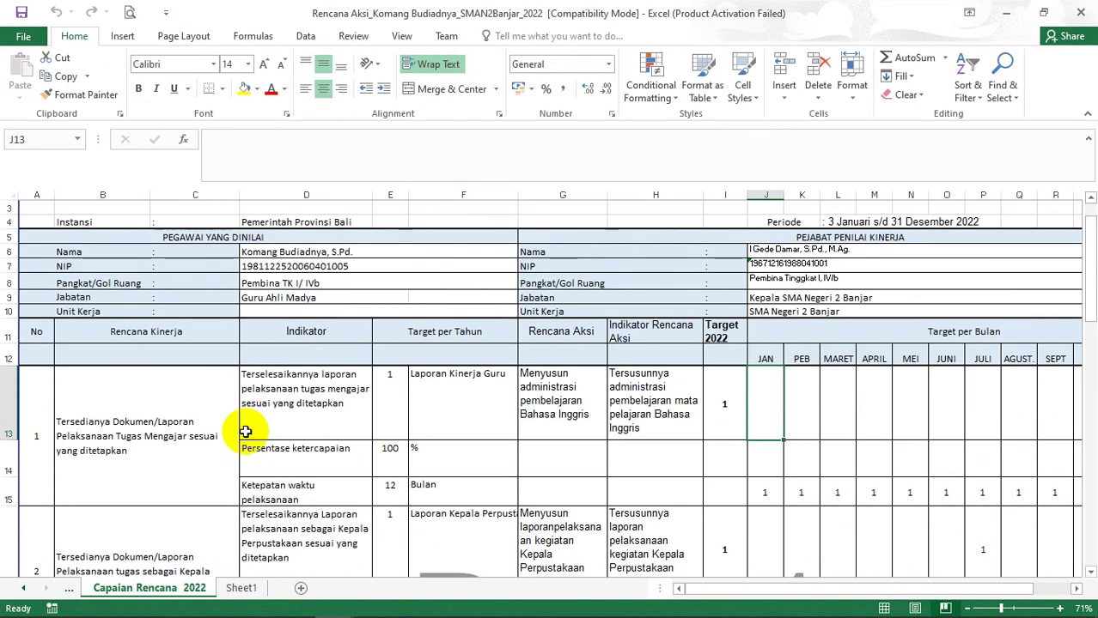
{"action": "left_click", "coordinate": [636, 401]}
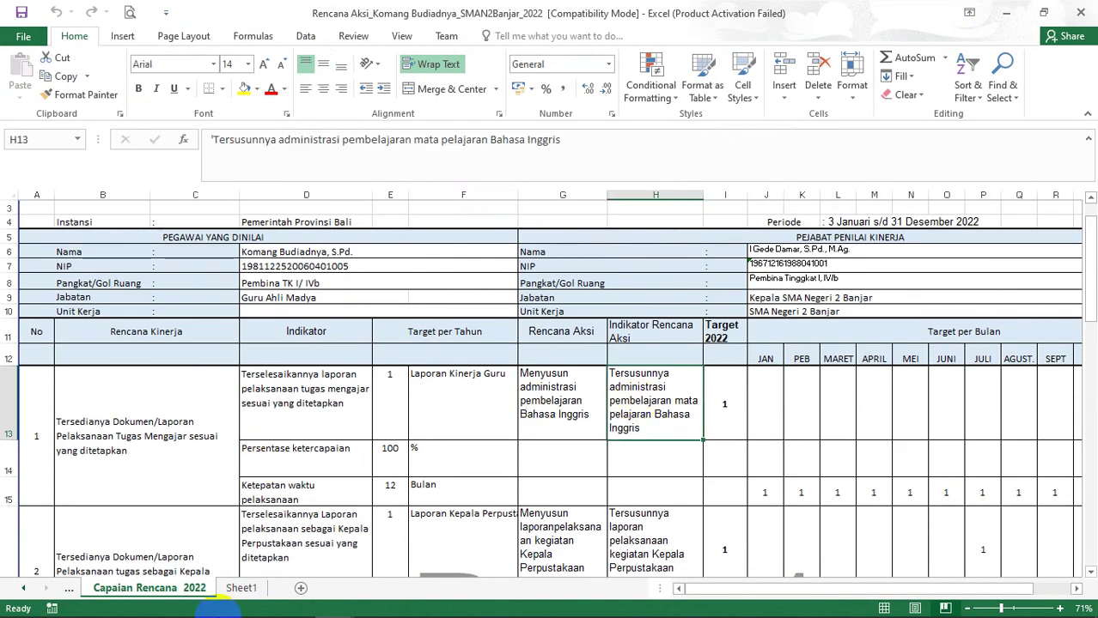
Step: Switch to the Permen PAN RB No 16 Tahun 2009 workbook and copy the text of learning activity 1.1 in cell F13
{"action": "mouse_move", "coordinate": [260, 606]}
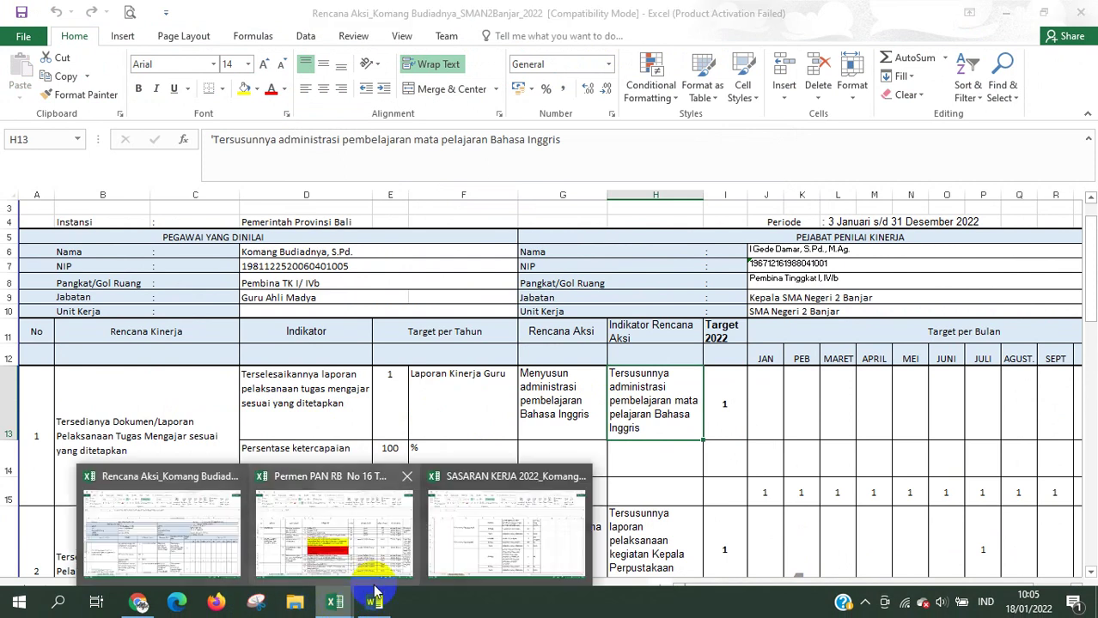
{"action": "left_click", "coordinate": [314, 520]}
{"action": "left_click", "coordinate": [425, 360]}
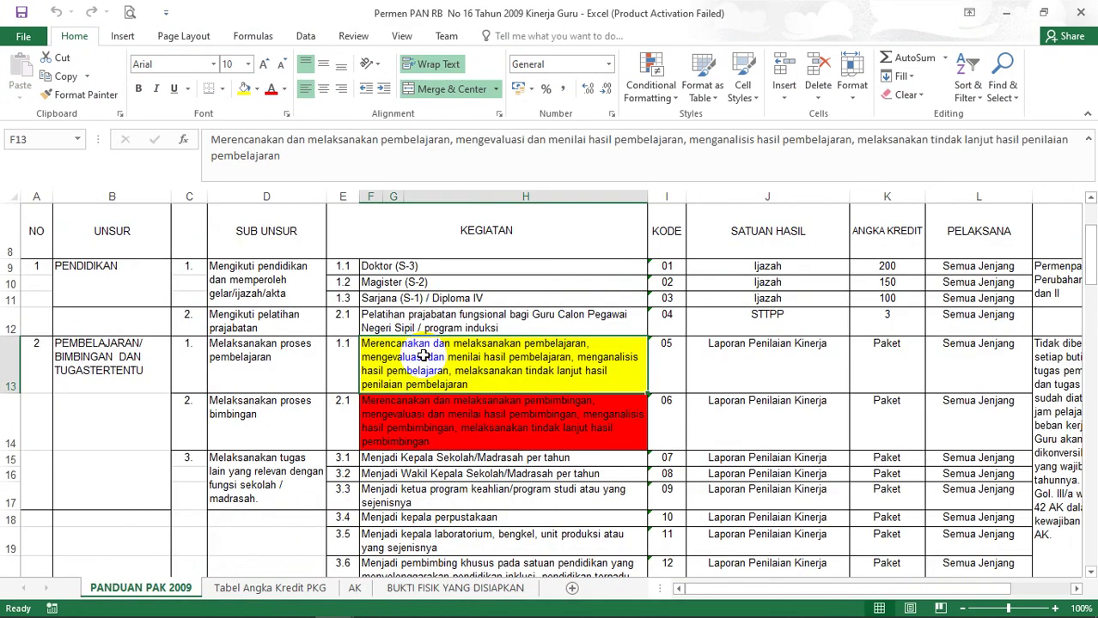
{"action": "left_click", "coordinate": [244, 148]}
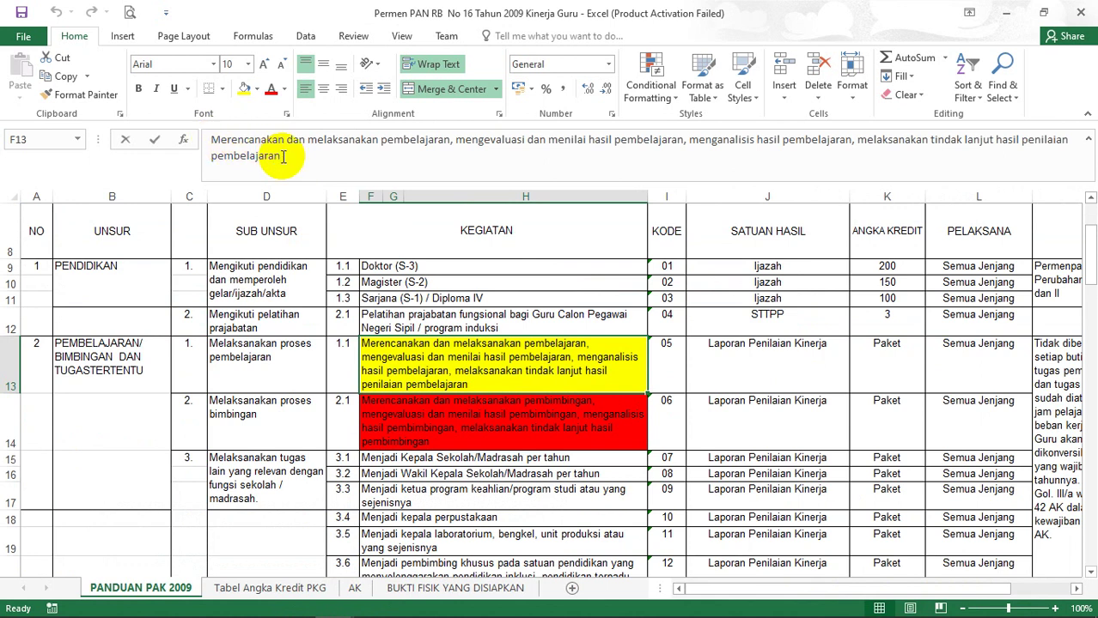
{"action": "left_click", "coordinate": [427, 421]}
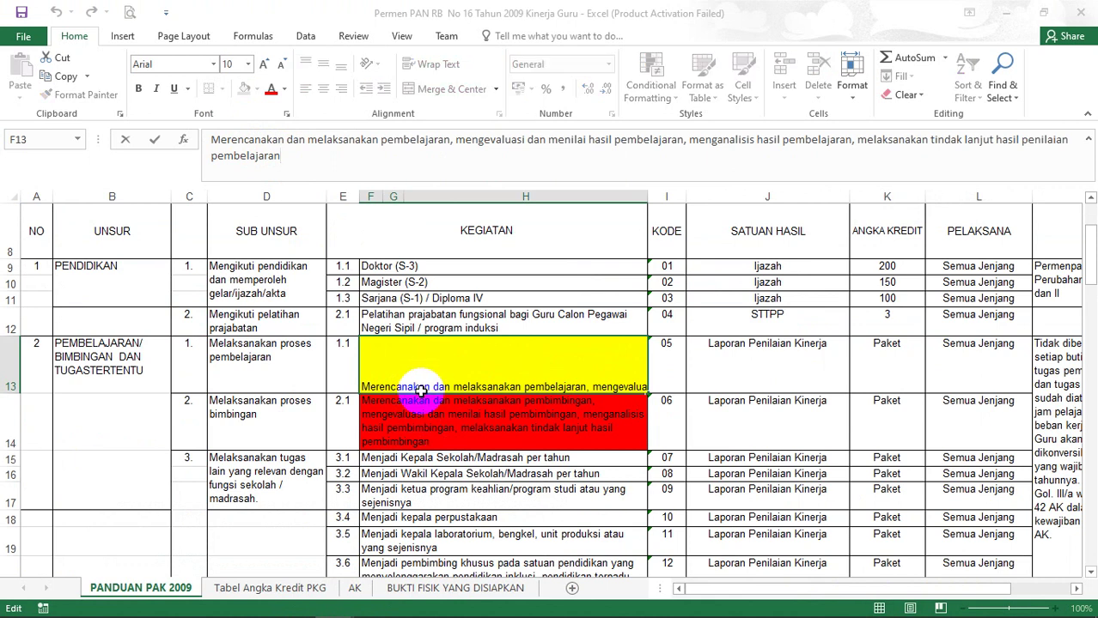
{"action": "left_click", "coordinate": [487, 438]}
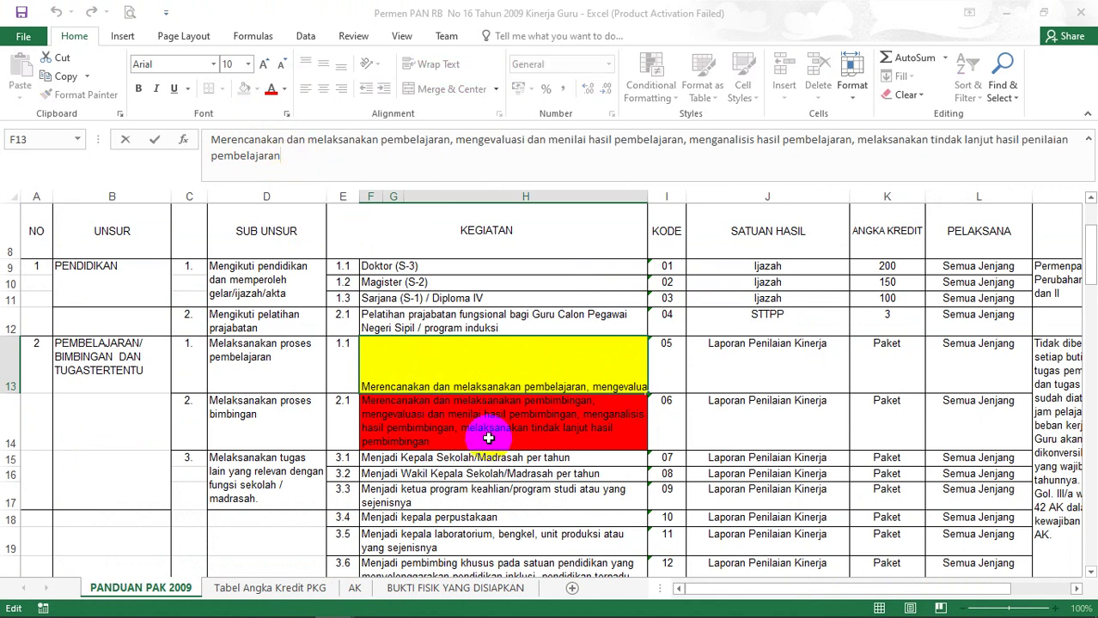
{"action": "left_click", "coordinate": [557, 401]}
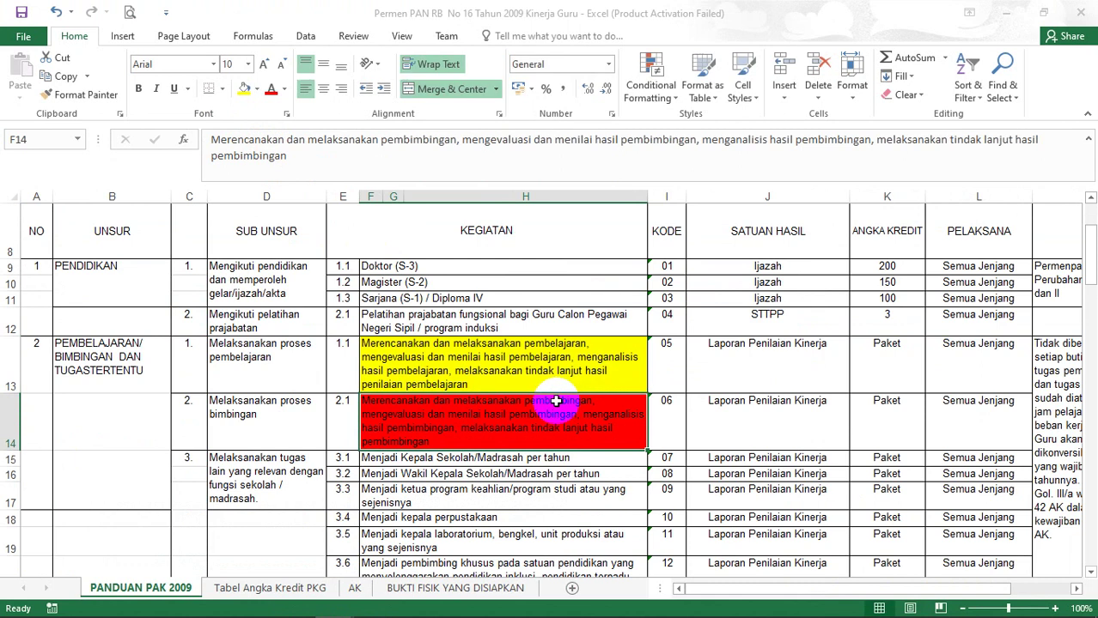
{"action": "left_click", "coordinate": [502, 373]}
{"action": "left_click_drag", "start_coordinate": [283, 156], "coordinate": [210, 129]}
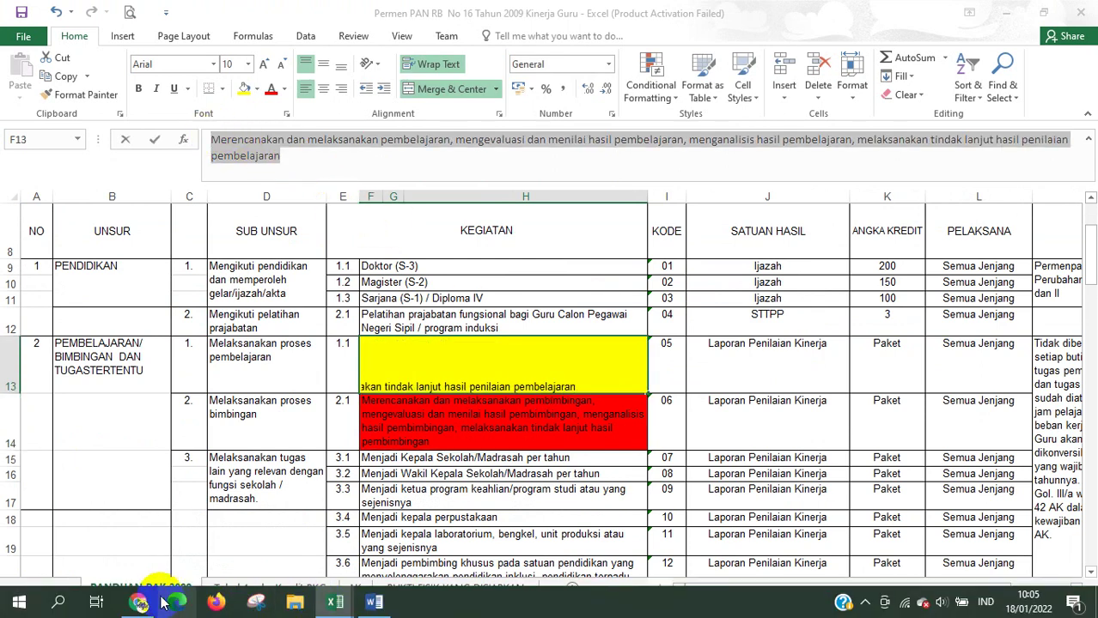
Step: Switch to SiKEPO in Chrome and paste the copied activity text into Uraian of the Target SKP Setahun form
{"action": "left_click", "coordinate": [139, 602]}
{"action": "left_click", "coordinate": [505, 220]}
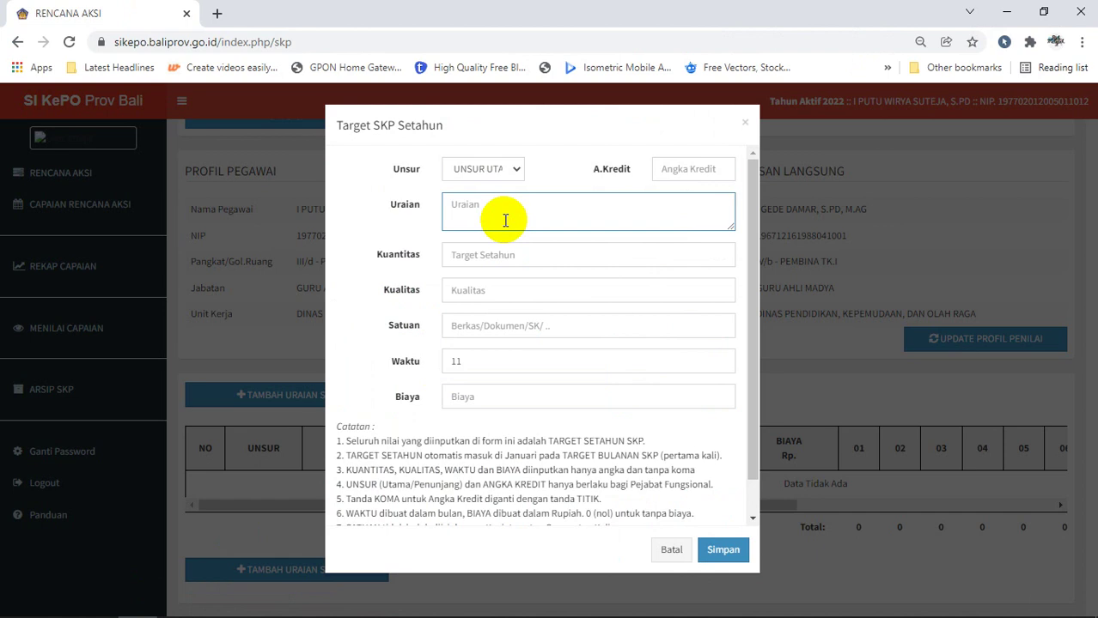
{"action": "key", "text": "ctrl+v"}
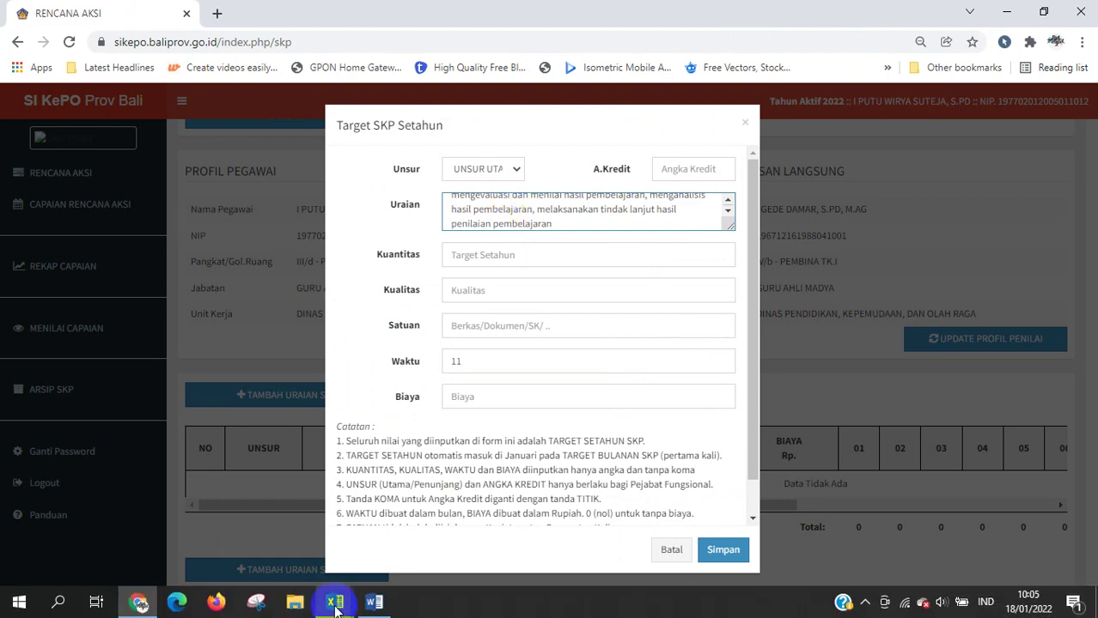
Step: Switch back to the Permen PAN RB No 16 Tahun 2009 workbook in Excel and view the Tabel Angka Kredit PKG sheet
{"action": "left_click", "coordinate": [336, 605]}
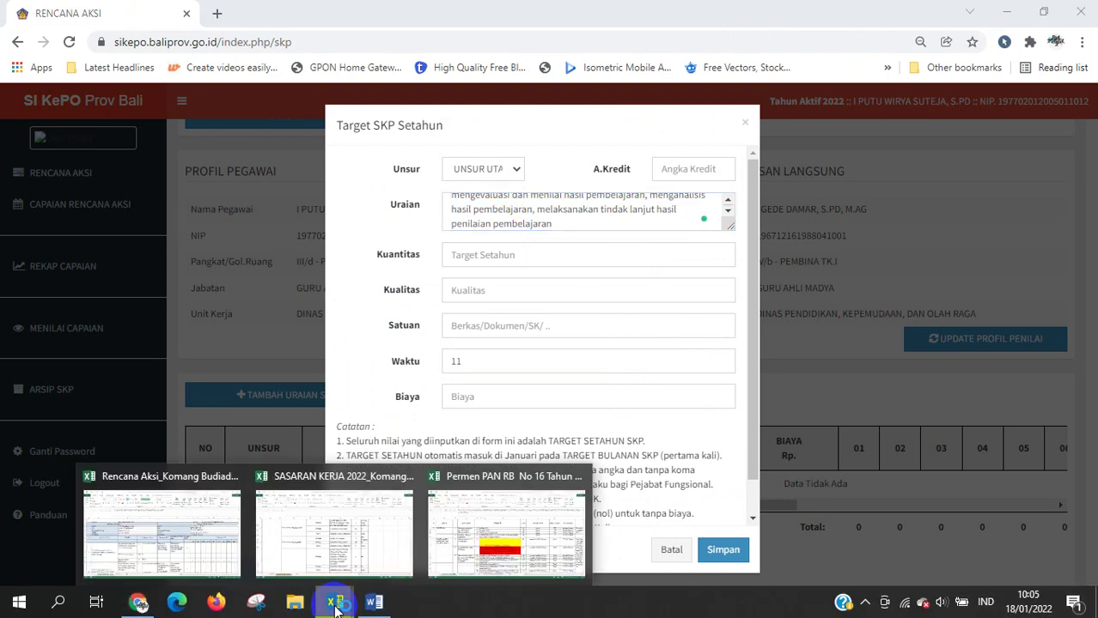
{"action": "left_click", "coordinate": [466, 543]}
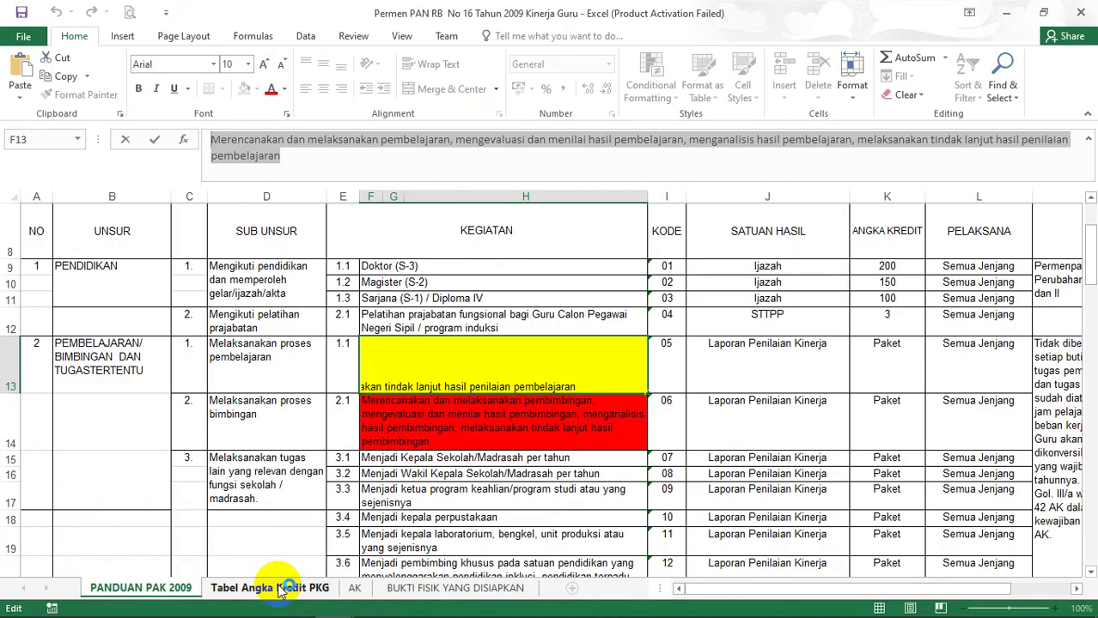
{"action": "left_click", "coordinate": [277, 589]}
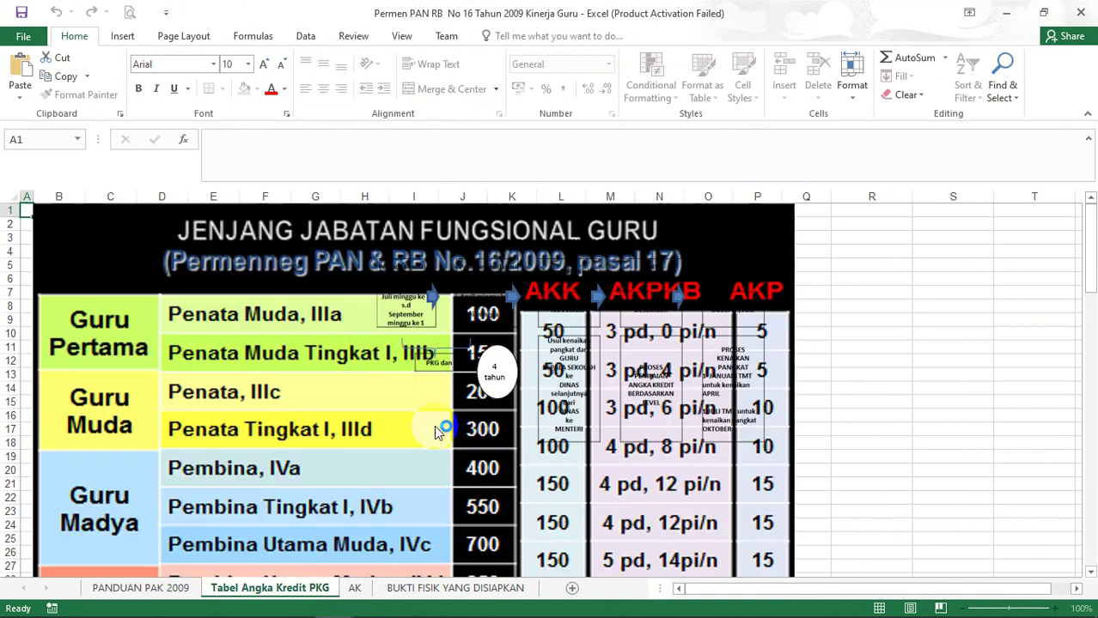
Step: Examine the functional rank credit tables in the Tabel Angka Kredit PKG and AK sheets
{"action": "left_click", "coordinate": [640, 420]}
{"action": "scroll", "coordinate": [644, 433], "scroll_direction": "down", "scroll_amount": 7}
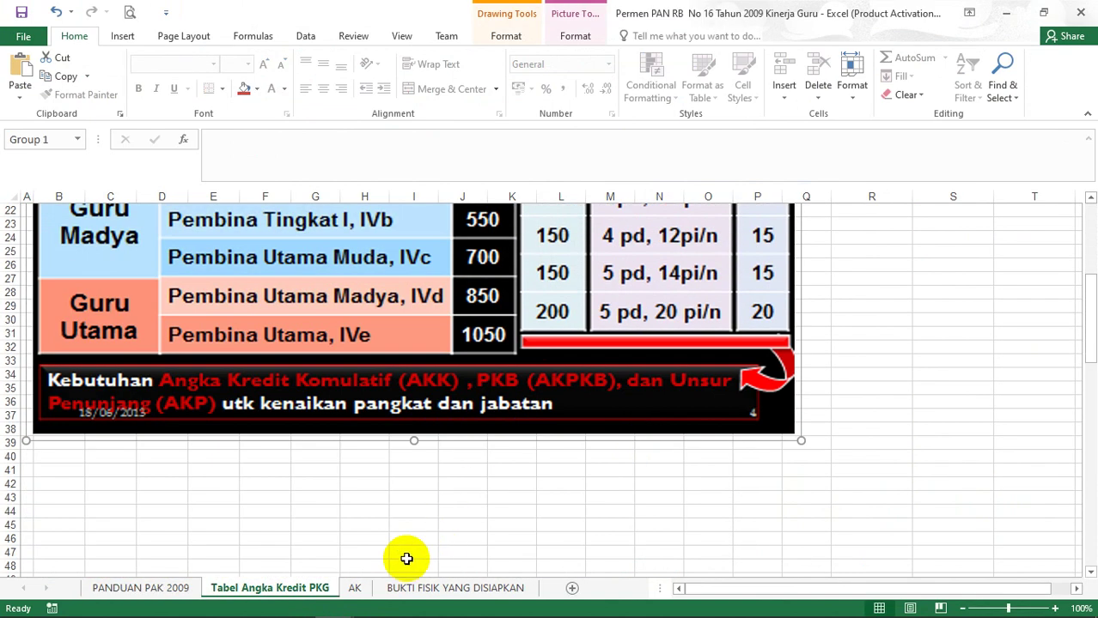
{"action": "left_click", "coordinate": [354, 587]}
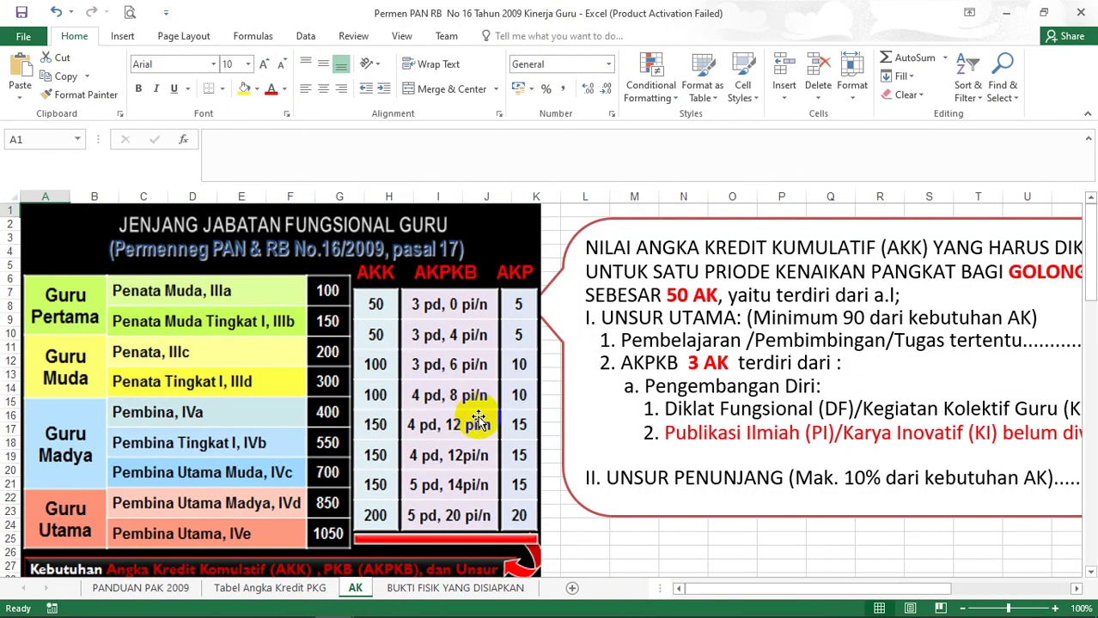
{"action": "scroll", "coordinate": [477, 432], "scroll_direction": "down", "scroll_amount": 5}
{"action": "left_click", "coordinate": [289, 589]}
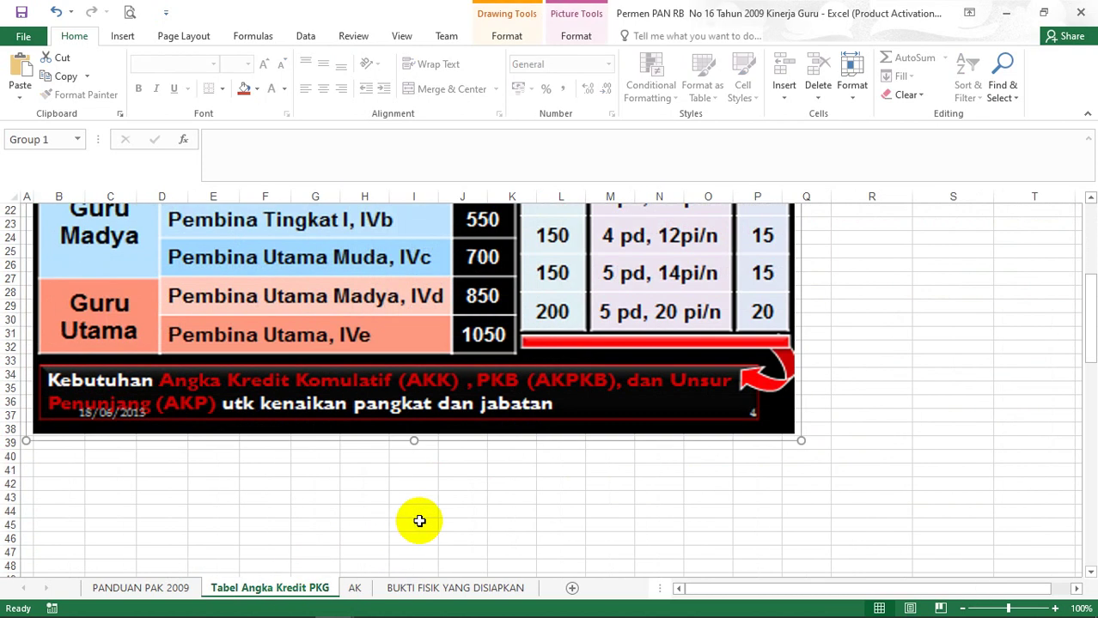
{"action": "scroll", "coordinate": [438, 541], "scroll_direction": "up", "scroll_amount": 2}
{"action": "scroll", "coordinate": [640, 459], "scroll_direction": "up", "scroll_amount": 4}
{"action": "scroll", "coordinate": [640, 459], "scroll_direction": "up", "scroll_amount": 1}
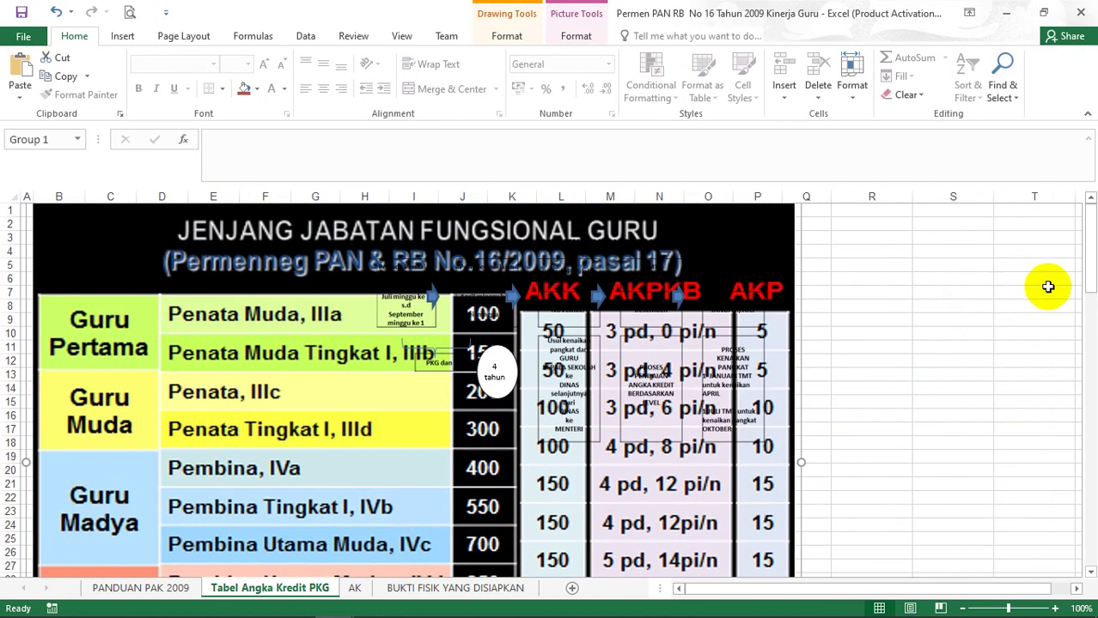
{"action": "left_click_drag", "start_coordinate": [1091, 258], "coordinate": [1082, 389]}
{"action": "scroll", "coordinate": [596, 469], "scroll_direction": "down", "scroll_amount": 3}
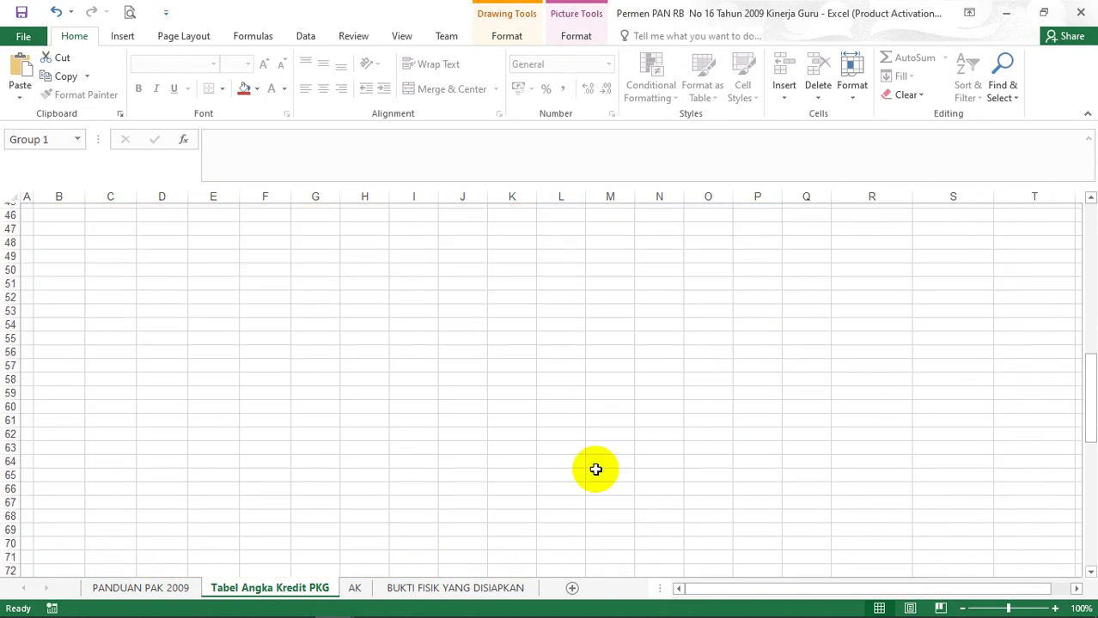
Step: Check the AK sheet again and review the AKK, AKPKB and AKP requirements per rank in Tabel Angka Kredit PKG
{"action": "left_click", "coordinate": [352, 589]}
{"action": "left_click", "coordinate": [432, 587]}
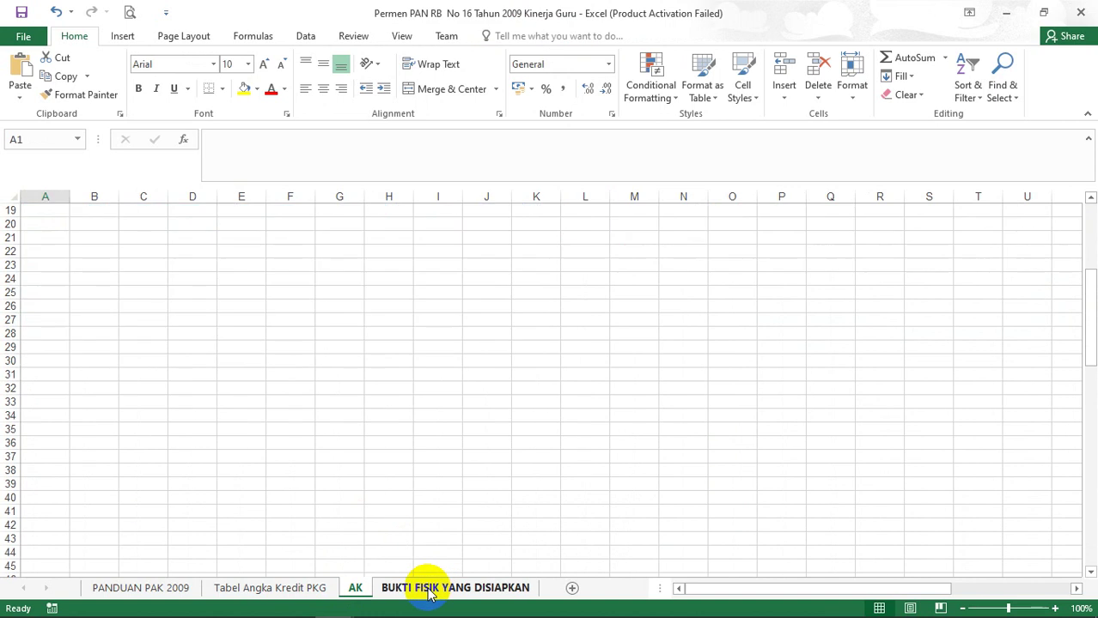
{"action": "left_click", "coordinate": [286, 587]}
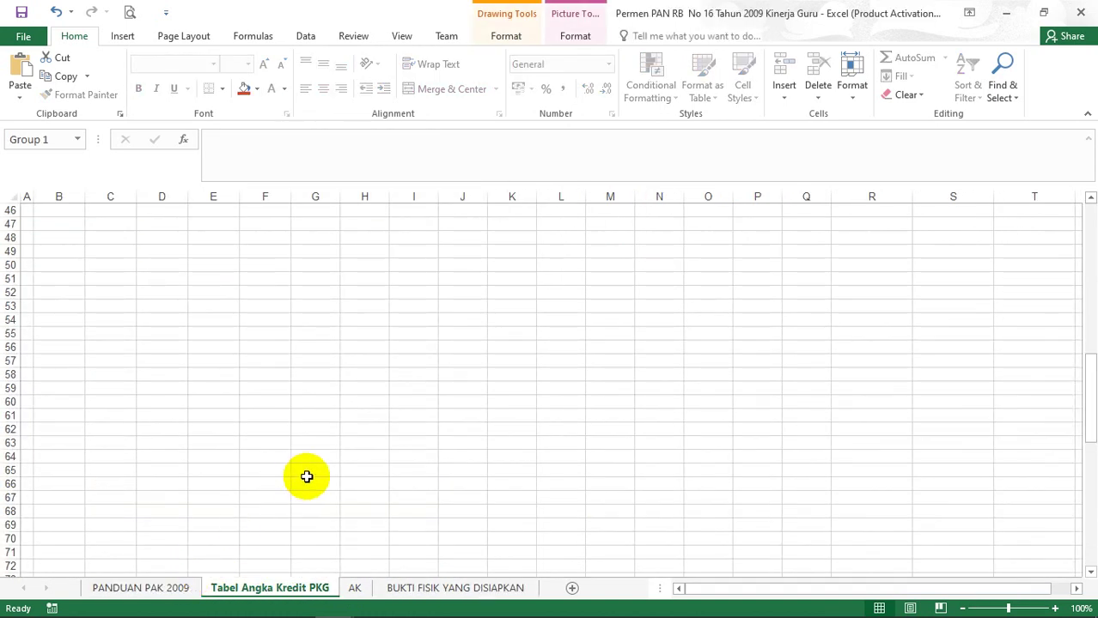
{"action": "scroll", "coordinate": [314, 469], "scroll_direction": "up", "scroll_amount": 10}
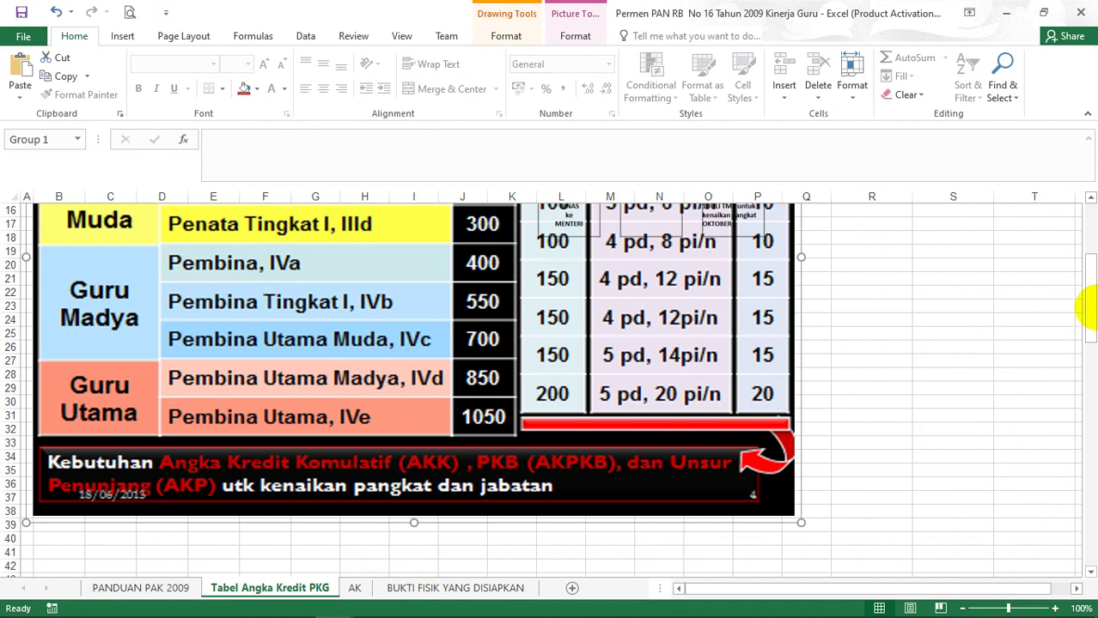
{"action": "scroll", "coordinate": [1089, 307], "scroll_direction": "up", "scroll_amount": 5}
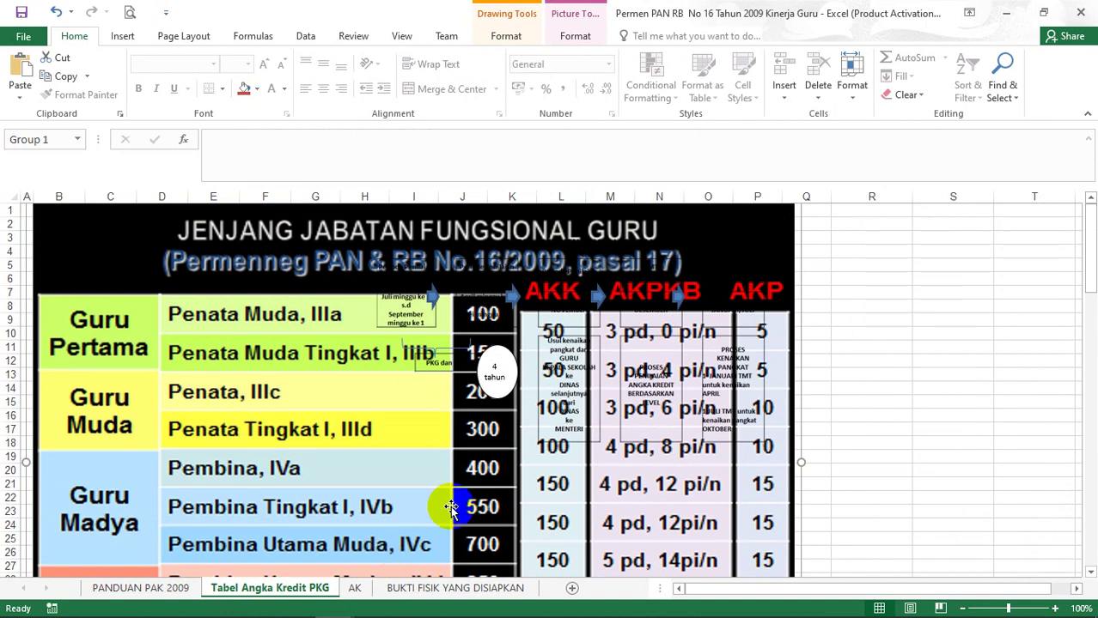
{"action": "scroll", "coordinate": [450, 508], "scroll_direction": "down", "scroll_amount": 1}
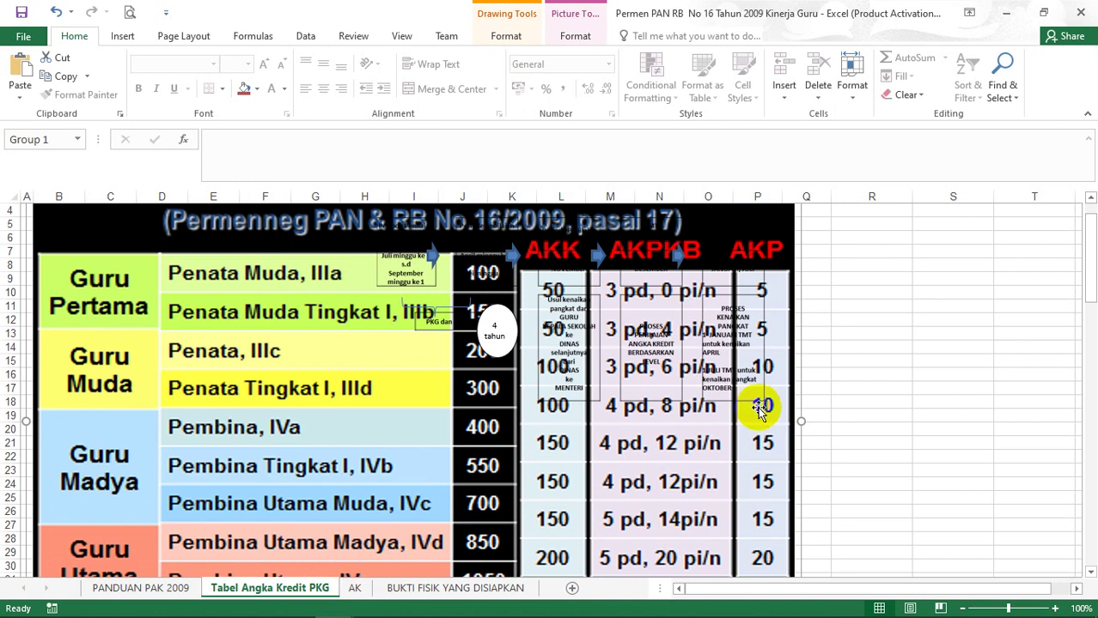
{"action": "left_click", "coordinate": [857, 375]}
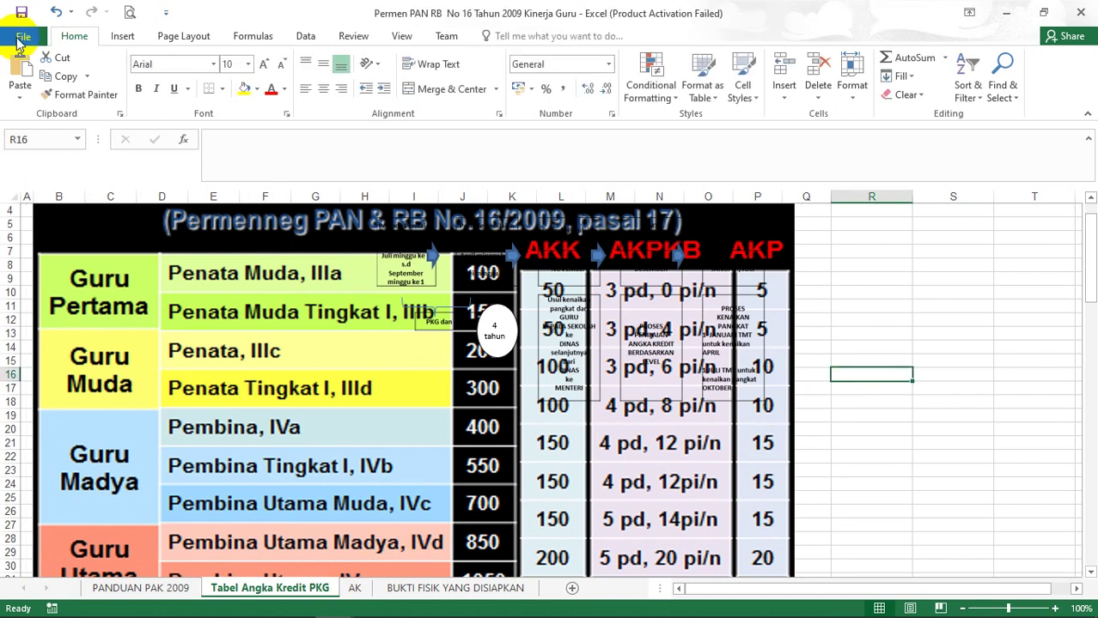
Step: Try to open the Downloads copy of Permen PAN RB No 16 Tahun 2009 Kinerja Guru from the recent workbooks
{"action": "left_click", "coordinate": [22, 37]}
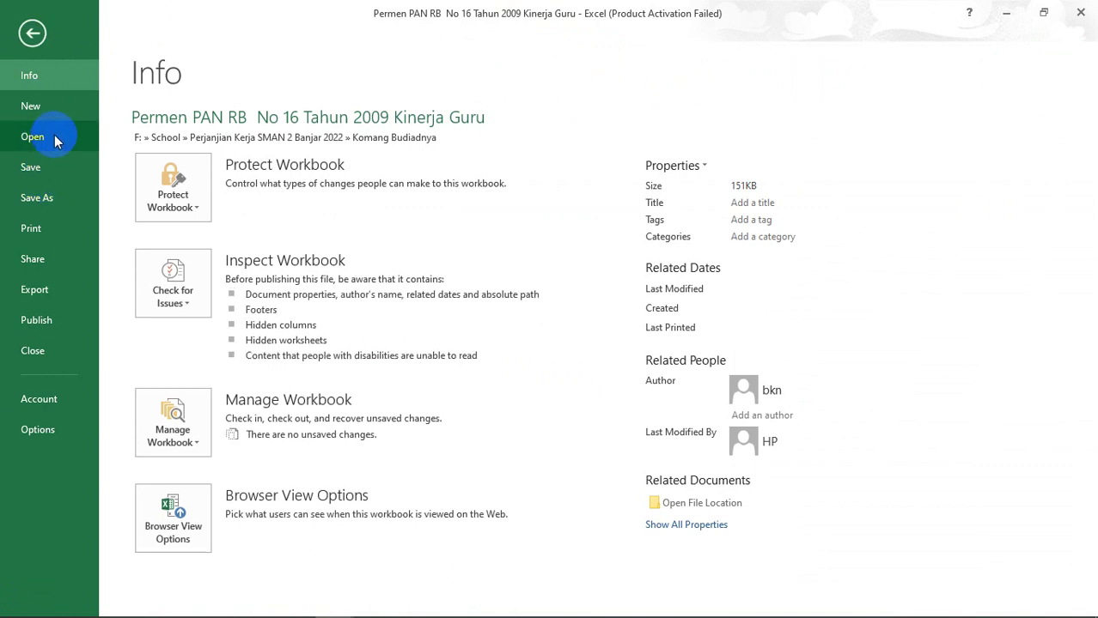
{"action": "left_click", "coordinate": [54, 138]}
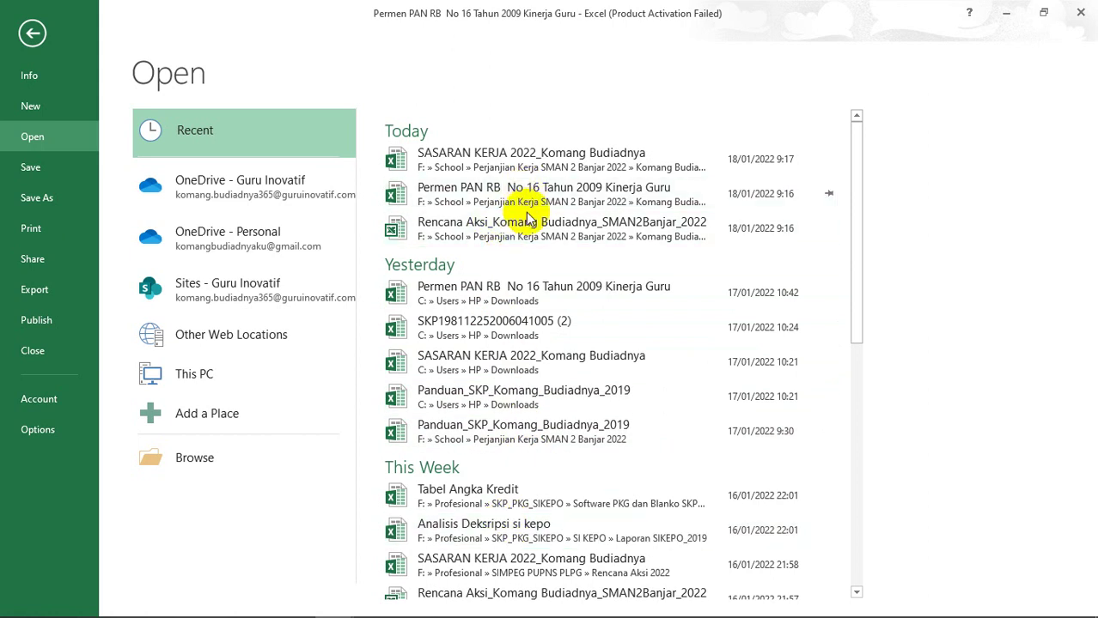
{"action": "left_click", "coordinate": [504, 300]}
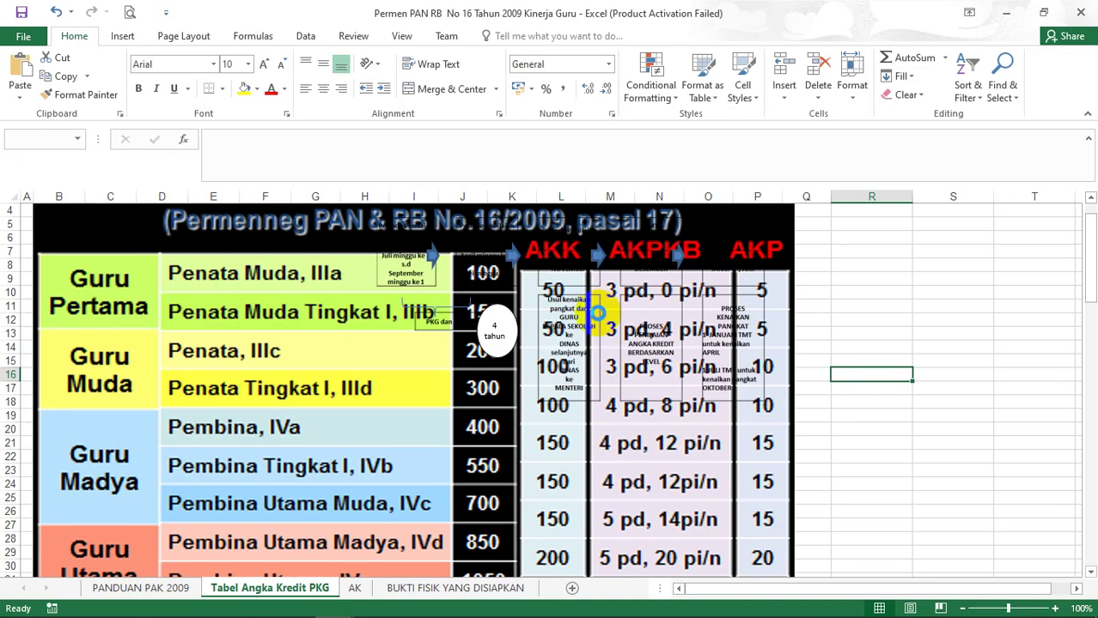
{"action": "left_click", "coordinate": [557, 361]}
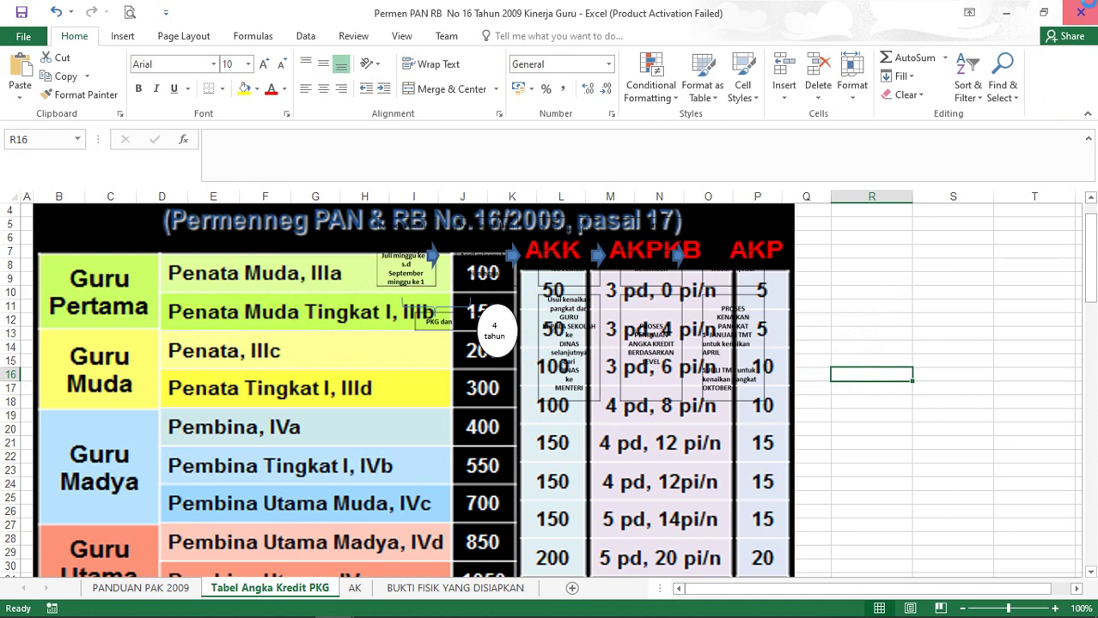
Step: Close the Permen PAN RB No 16 Tahun 2009 Kinerja Guru workbook without saving changes
{"action": "left_click", "coordinate": [1080, 13]}
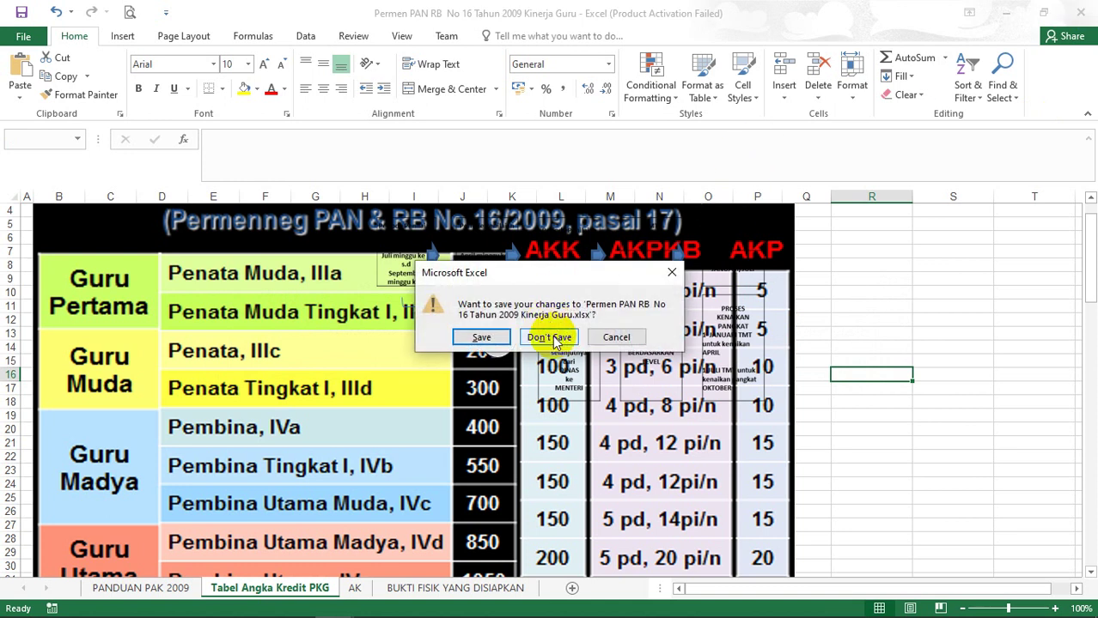
{"action": "left_click", "coordinate": [549, 337]}
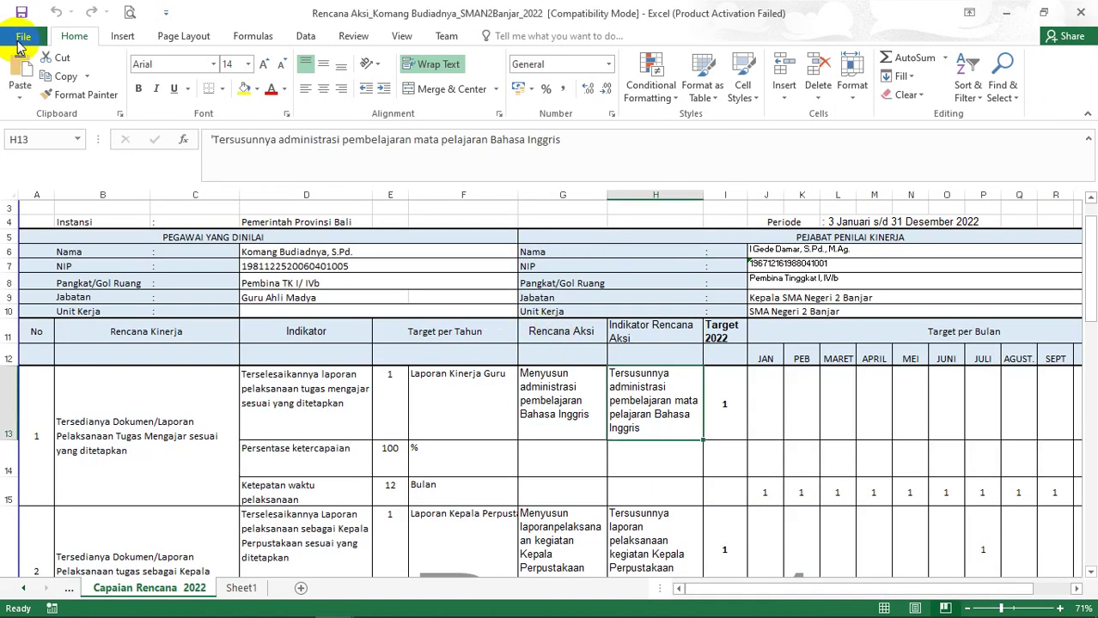
Step: Retry opening the Downloads copy of the Permen PAN RB workbook from the 2022 Rencana Aksi workbook's recent files
{"action": "left_click", "coordinate": [23, 36]}
{"action": "left_click", "coordinate": [32, 137]}
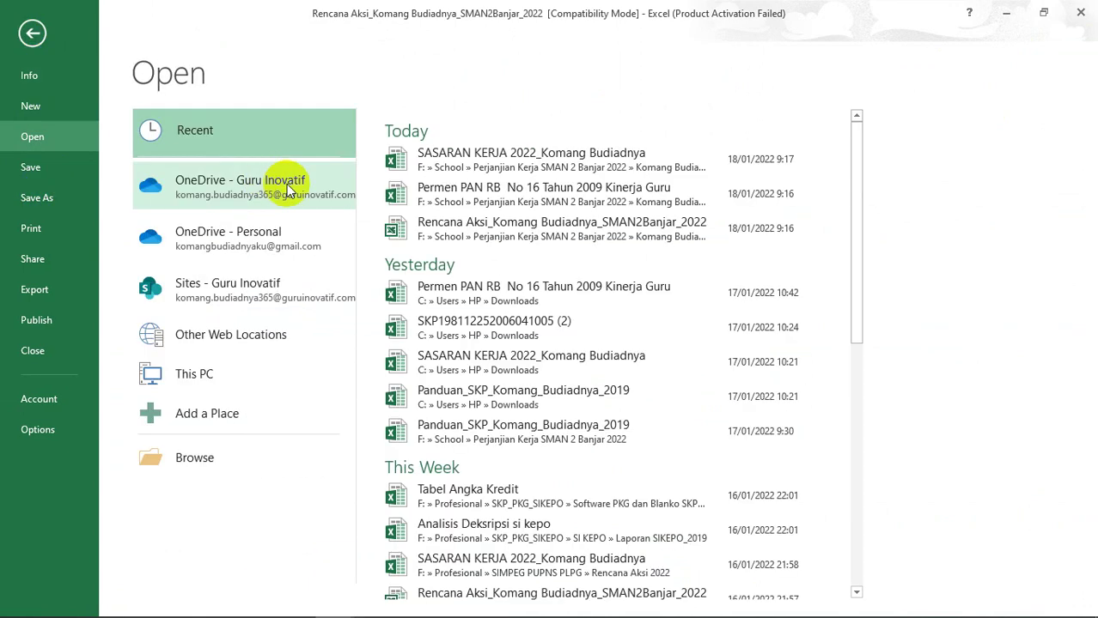
{"action": "left_click", "coordinate": [504, 297]}
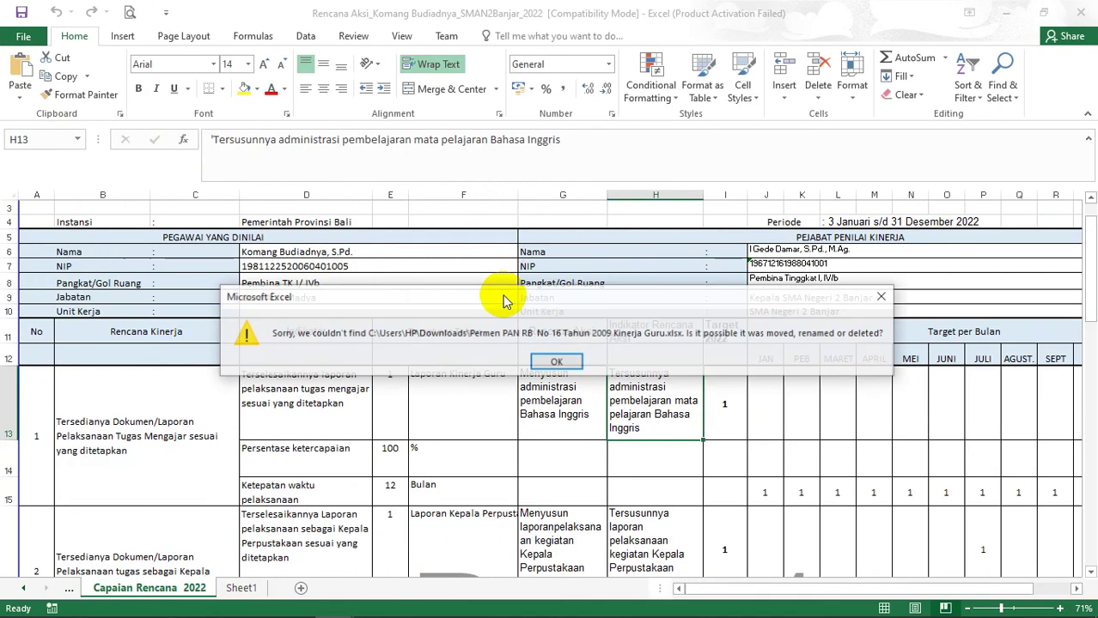
{"action": "left_click", "coordinate": [559, 362]}
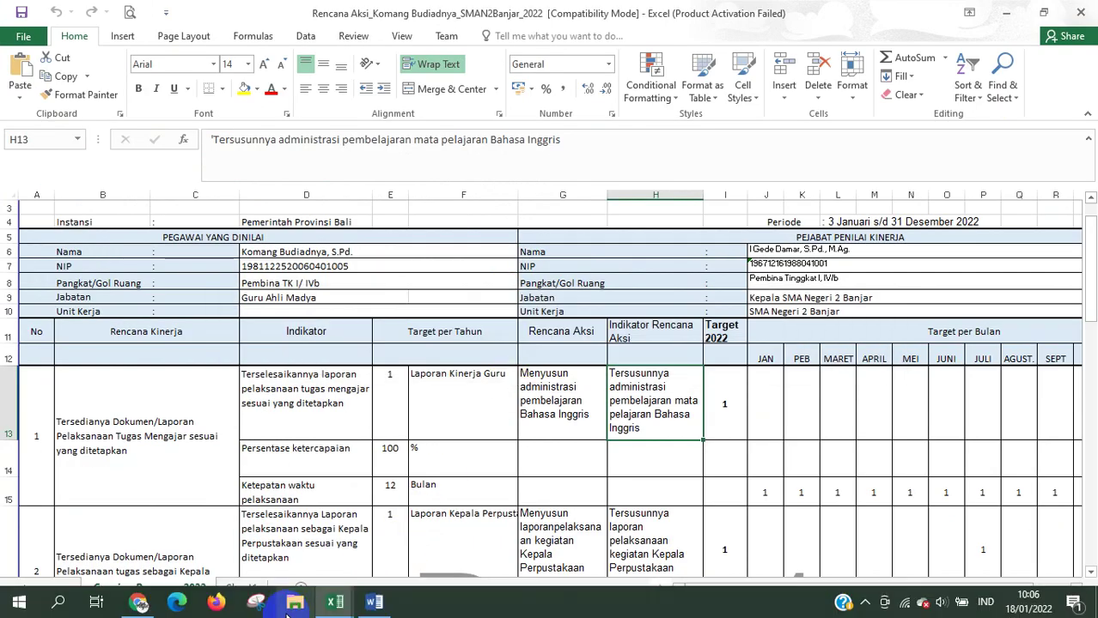
Step: Open the 2019 Panduan SKP workbook from File Explorer and find the subject-teacher annual credit table in Tabel Angka Kredit PKG
{"action": "left_click", "coordinate": [295, 609]}
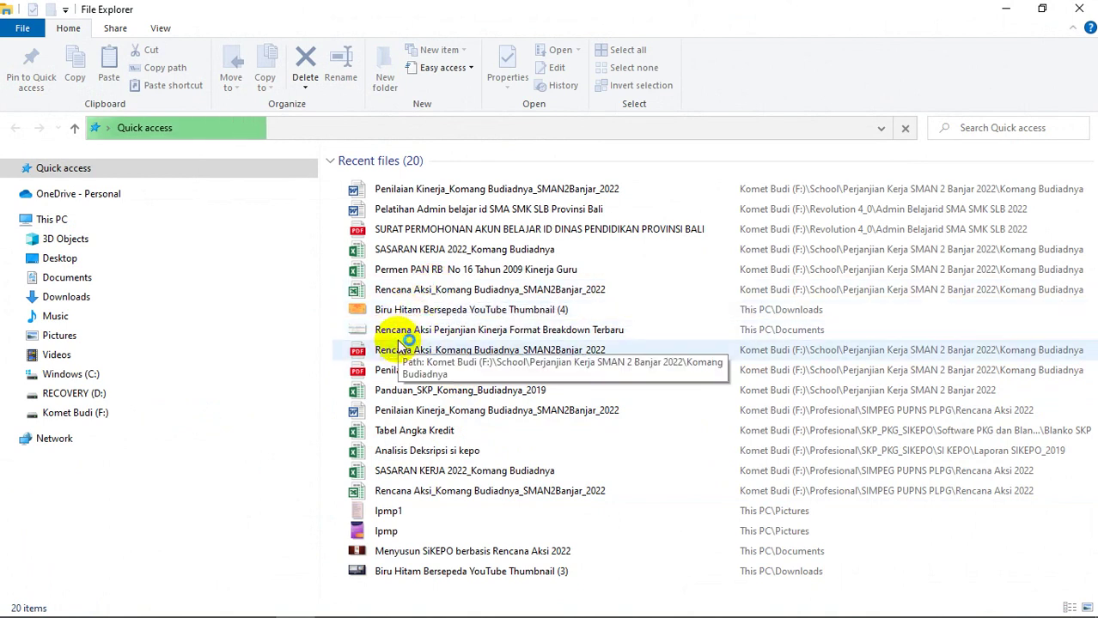
{"action": "left_click", "coordinate": [440, 391]}
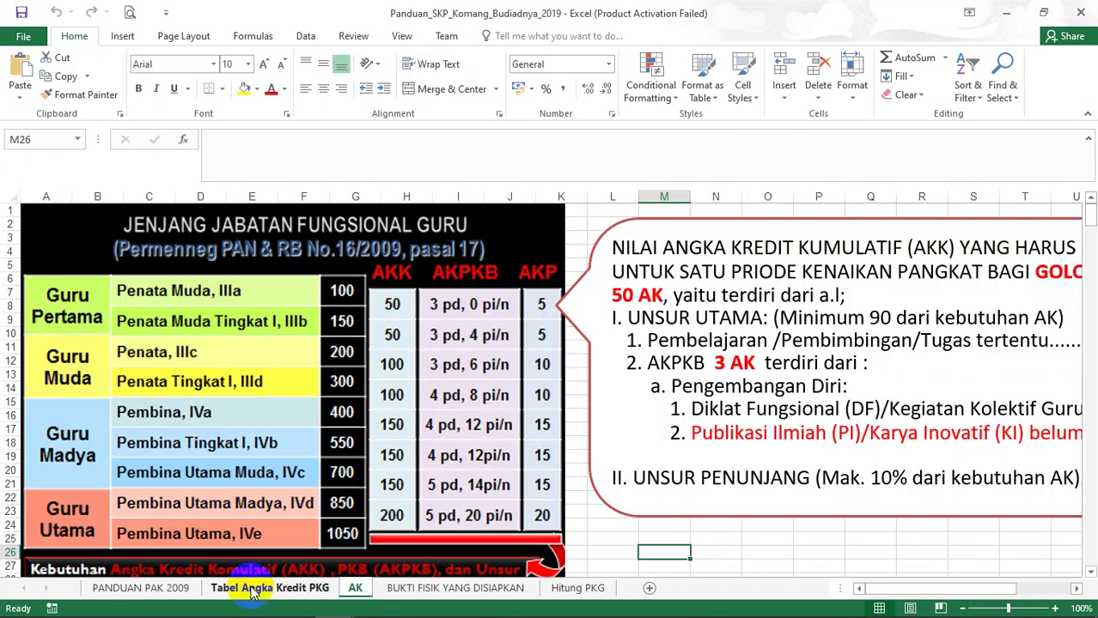
{"action": "left_click", "coordinate": [254, 590]}
{"action": "scroll", "coordinate": [448, 441], "scroll_direction": "up", "scroll_amount": 10}
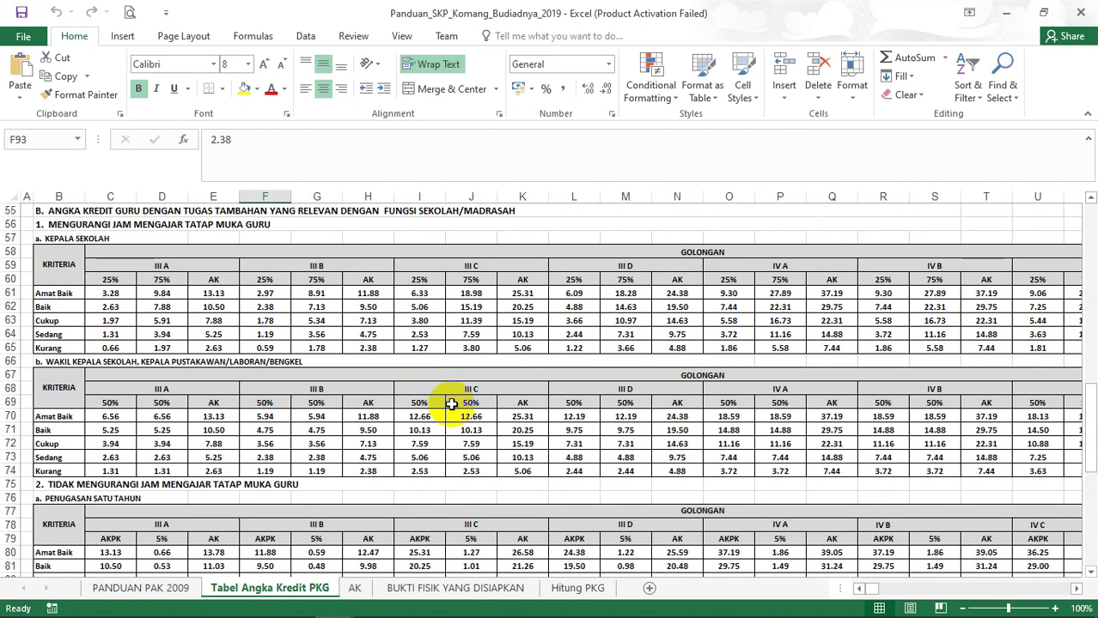
{"action": "scroll", "coordinate": [450, 404], "scroll_direction": "up", "scroll_amount": 4}
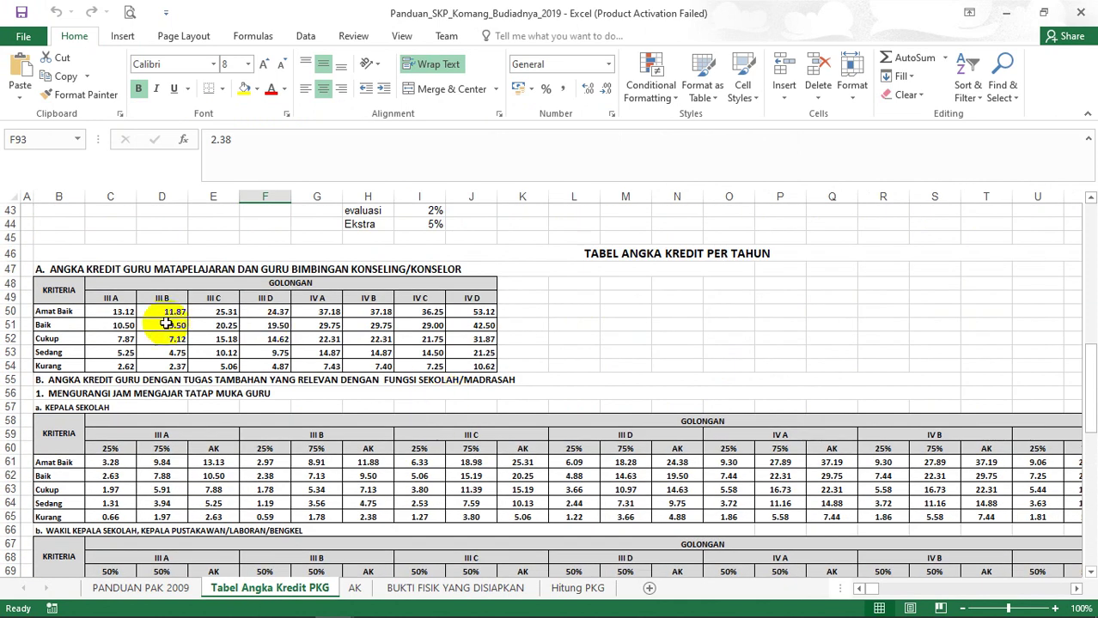
Step: Highlight the Amat Baik and Baik values of the subject-teacher credit table, cells C50:J51, with a yellow fill
{"action": "left_click_drag", "start_coordinate": [129, 322], "coordinate": [481, 314]}
{"action": "left_click", "coordinate": [243, 88]}
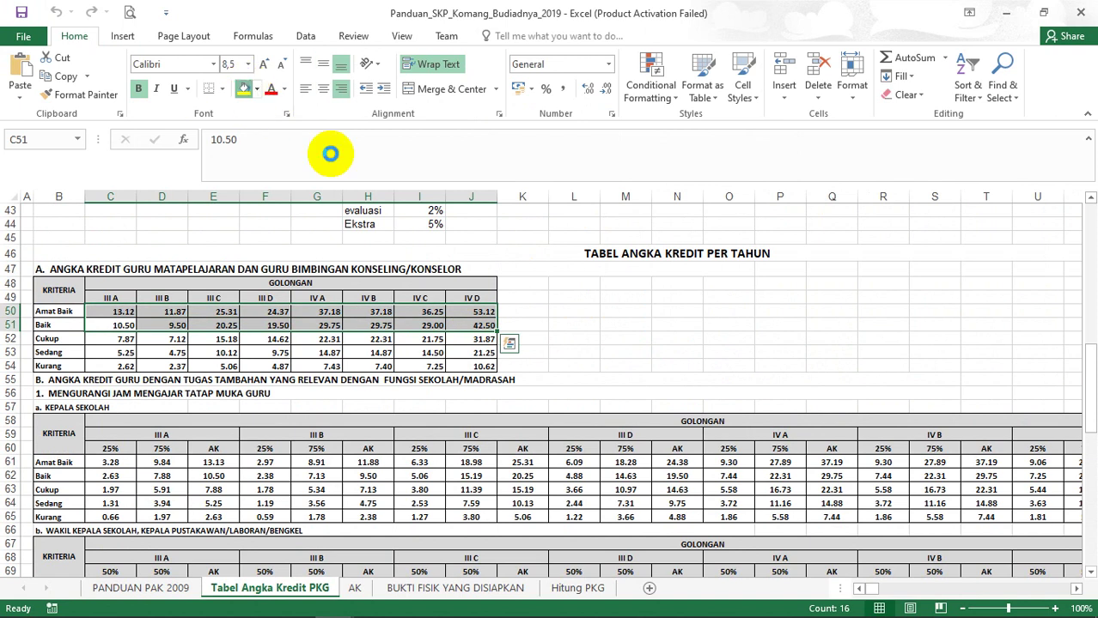
{"action": "left_click", "coordinate": [559, 303]}
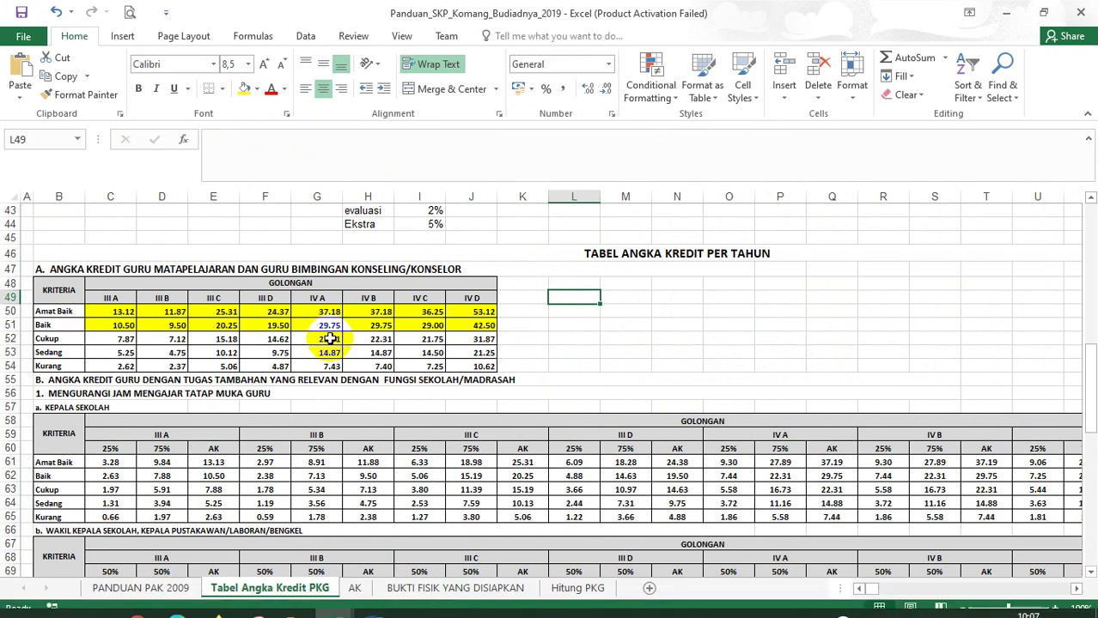
Step: Take the Baik value for IV A in cell G51, switch to SiKEPO in Chrome and enter 29.75 as A.Kredit
{"action": "left_click", "coordinate": [319, 325]}
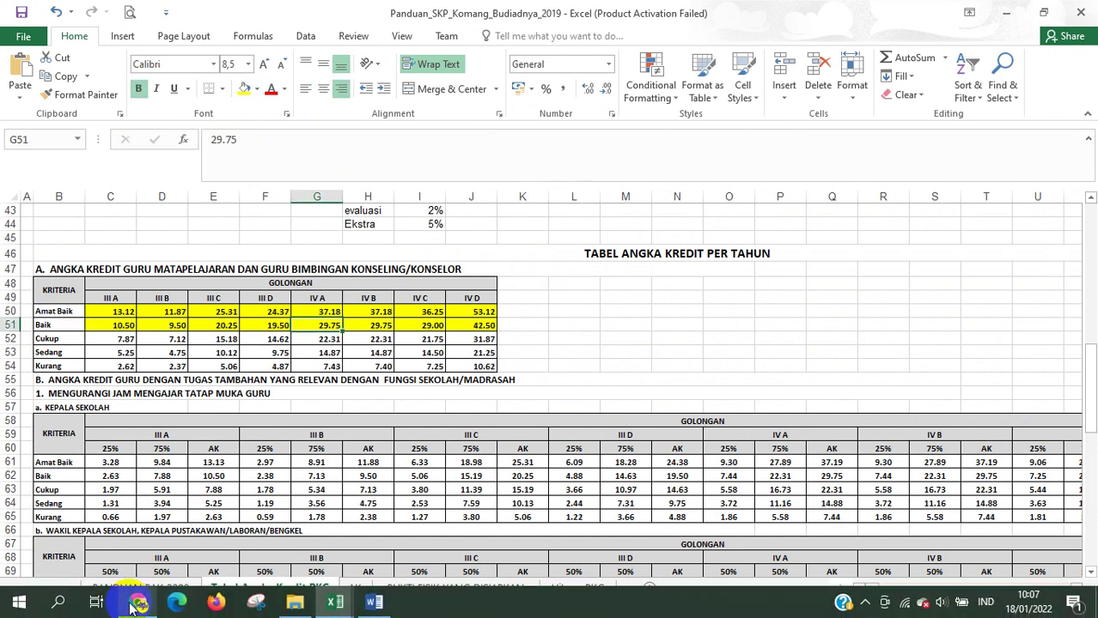
{"action": "left_click", "coordinate": [139, 602]}
{"action": "left_click", "coordinate": [672, 170]}
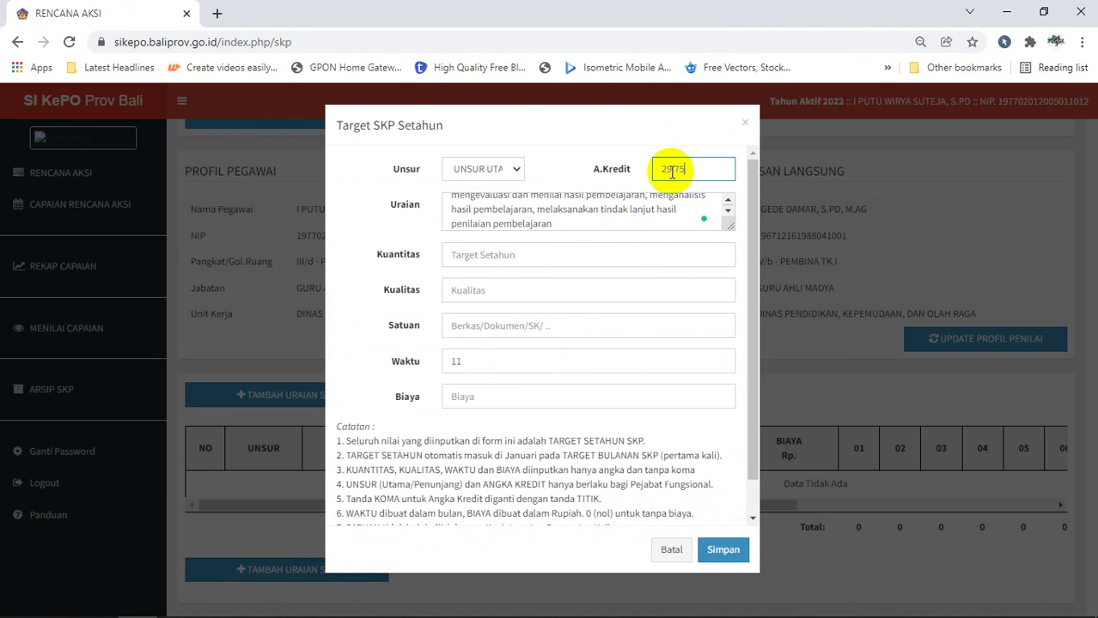
Step: Set Kuantitas to 1, Kualitas to 100 and Satuan to Laporan PKG in the Target SKP Setahun form
{"action": "type", "text": "1"}
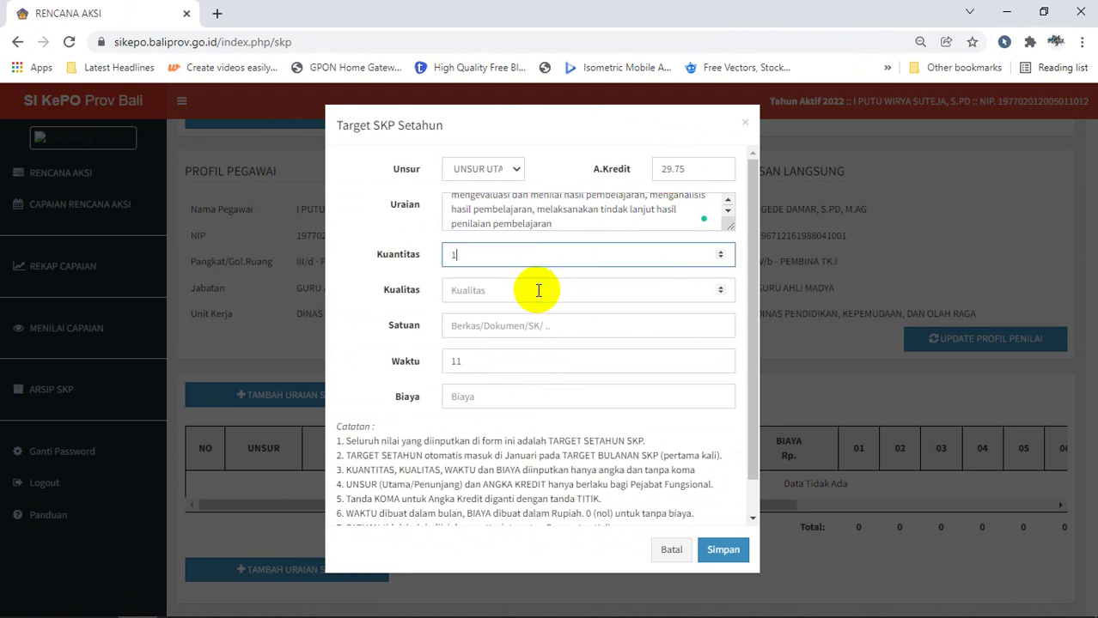
{"action": "left_click", "coordinate": [534, 294]}
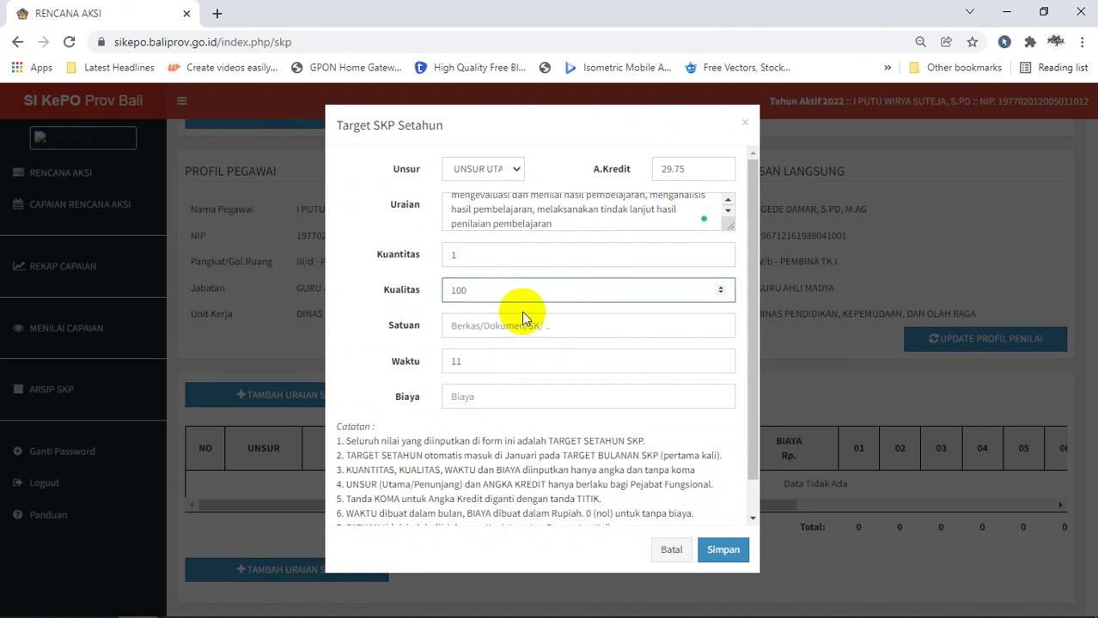
{"action": "left_click", "coordinate": [513, 326]}
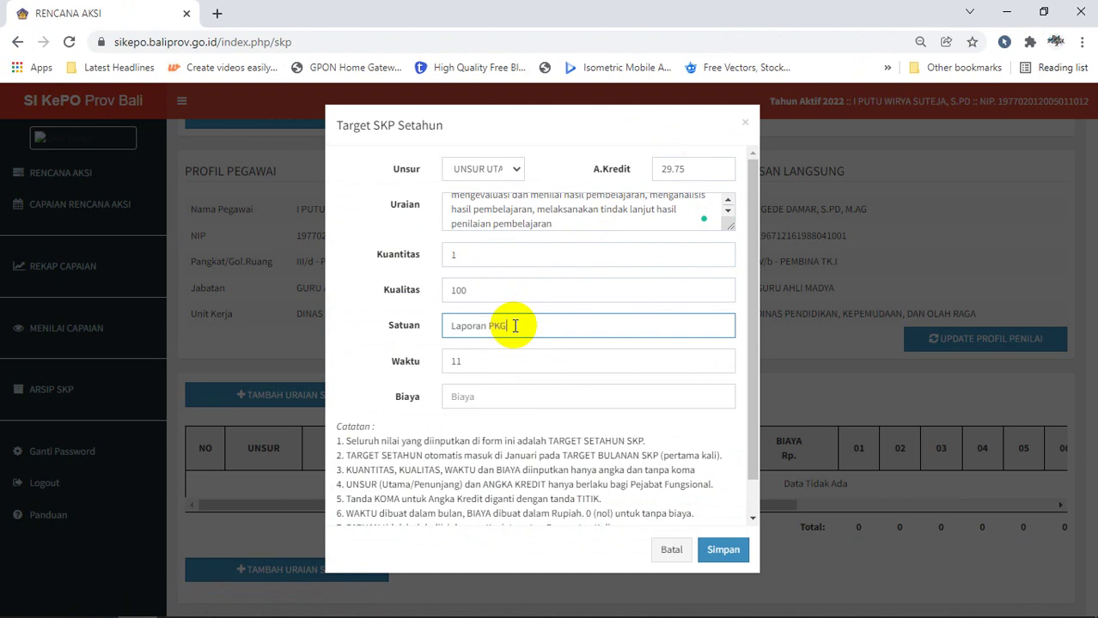
Step: Set Waktu to 12 months, save the annual SKP target and return to the target list
{"action": "left_click", "coordinate": [486, 355]}
{"action": "key", "text": "BackSpace"}
{"action": "key", "text": "BackSpace"}
{"action": "type", "text": "12"}
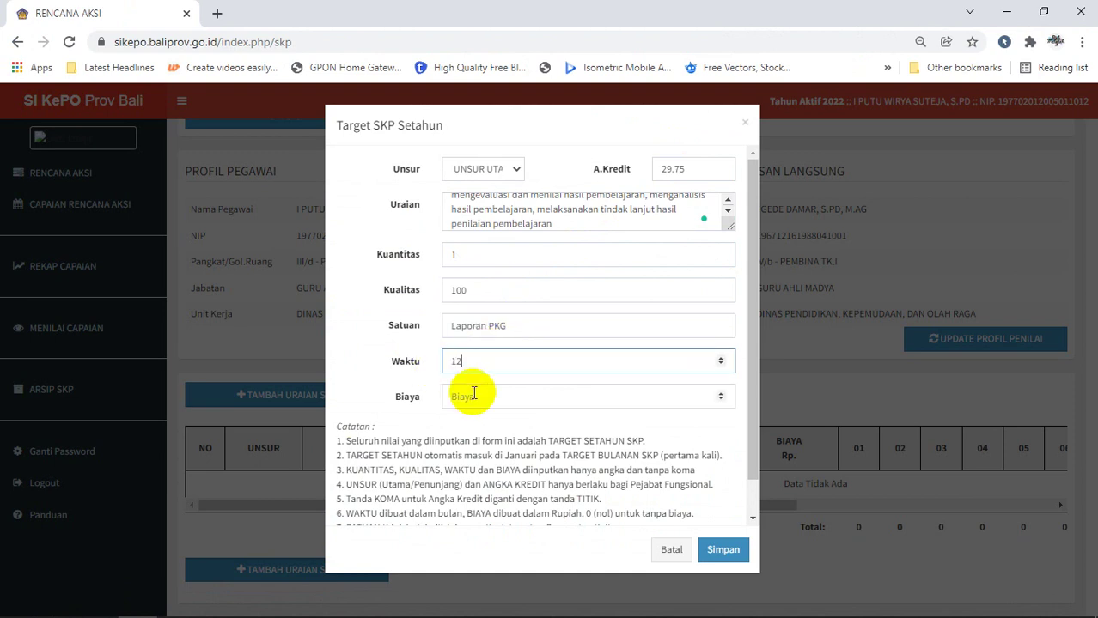
{"action": "left_click", "coordinate": [472, 394]}
{"action": "left_click", "coordinate": [723, 549]}
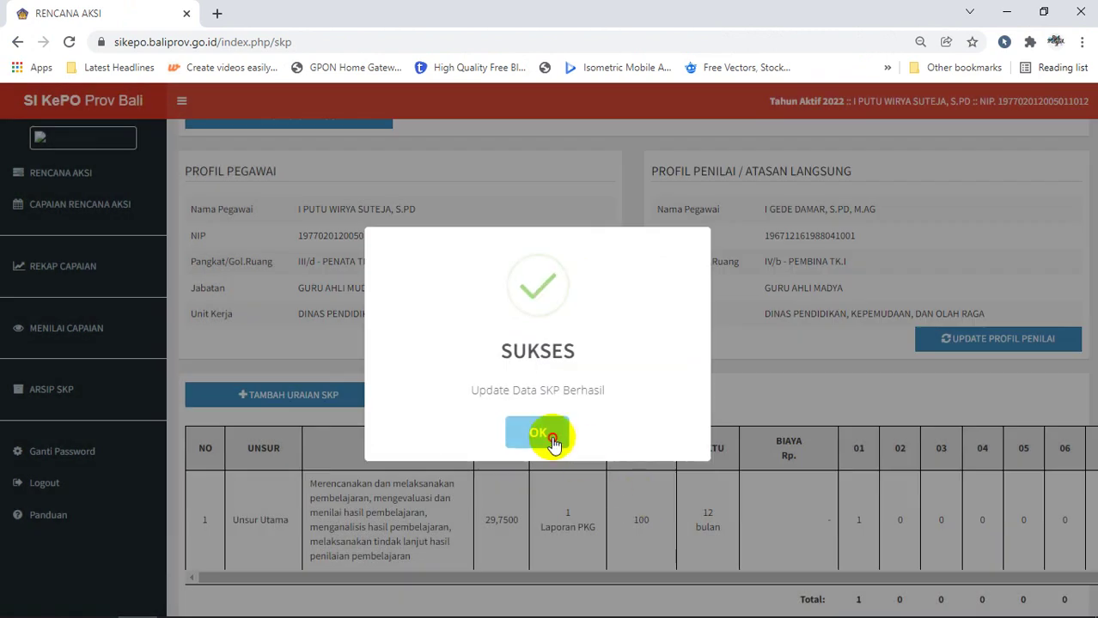
{"action": "left_click", "coordinate": [550, 436]}
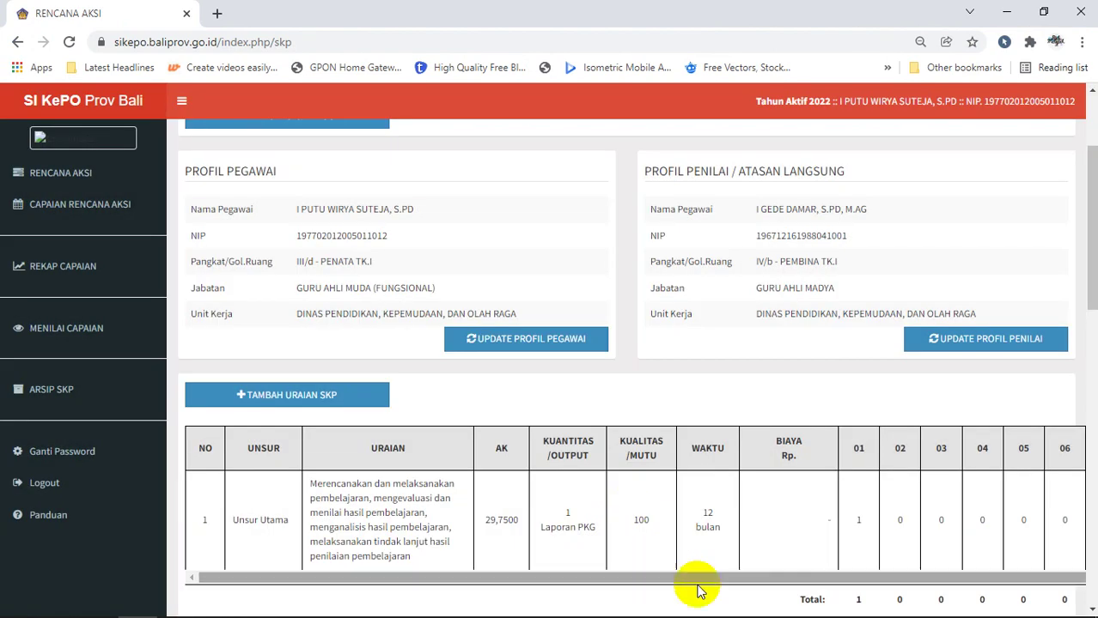
{"action": "left_click", "coordinate": [814, 584]}
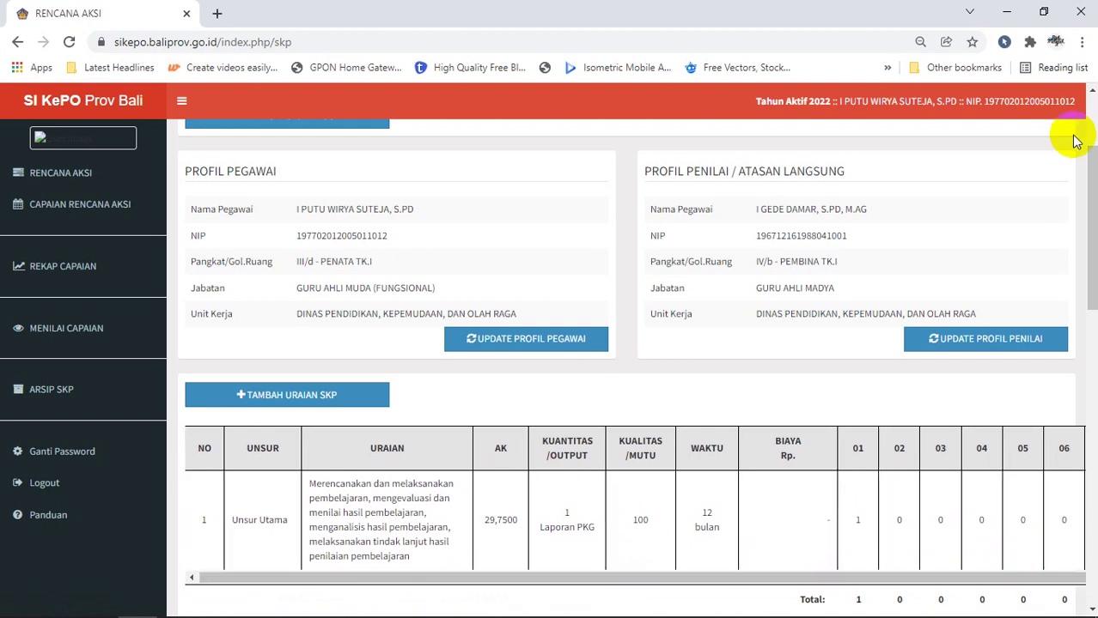
Step: Reduce the browser page zoom to 67% to fit the SKP table's twelve months and action column
{"action": "left_click", "coordinate": [1081, 43]}
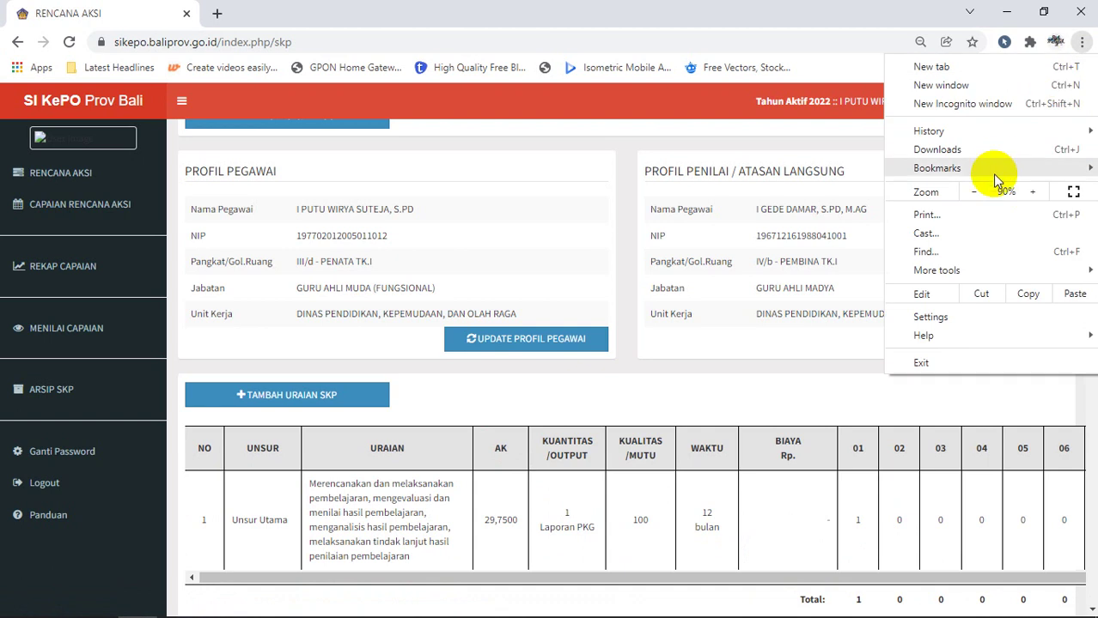
{"action": "left_click", "coordinate": [976, 193]}
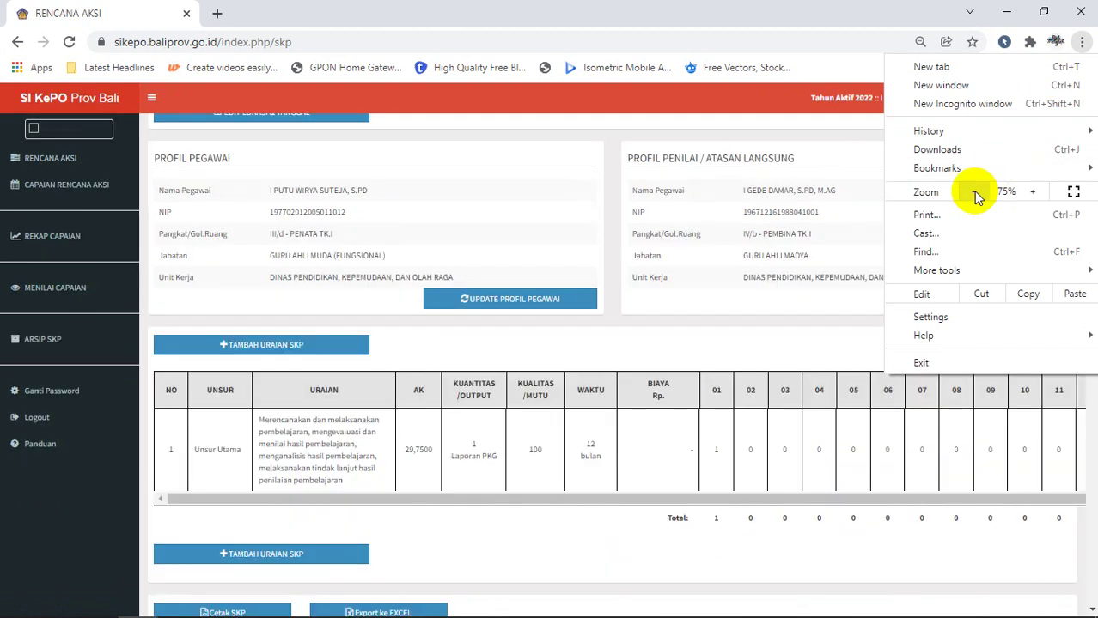
{"action": "left_click", "coordinate": [973, 191]}
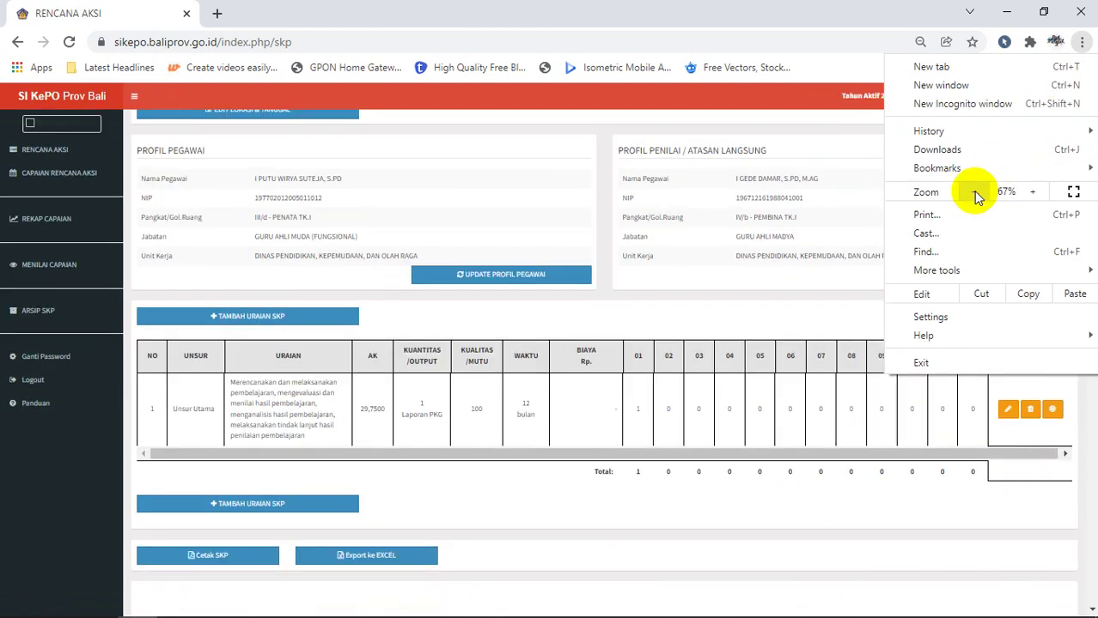
{"action": "left_click", "coordinate": [889, 460]}
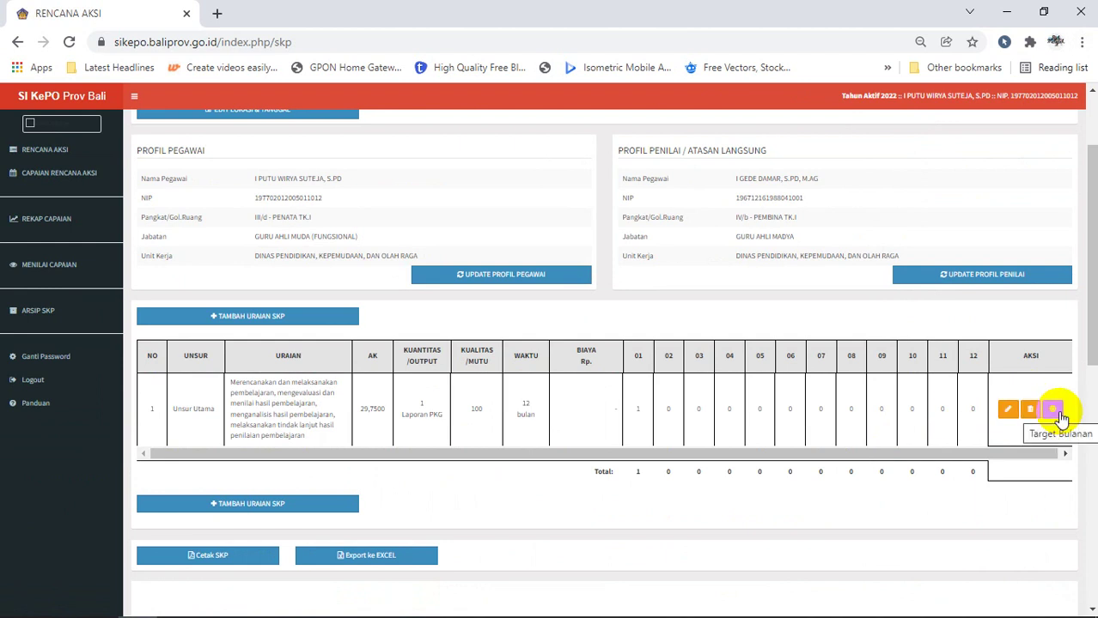
Step: Edit the monthly targets of the first SKP item, setting Januari to 0 and Agustus to 1, and save them
{"action": "left_click", "coordinate": [1055, 412]}
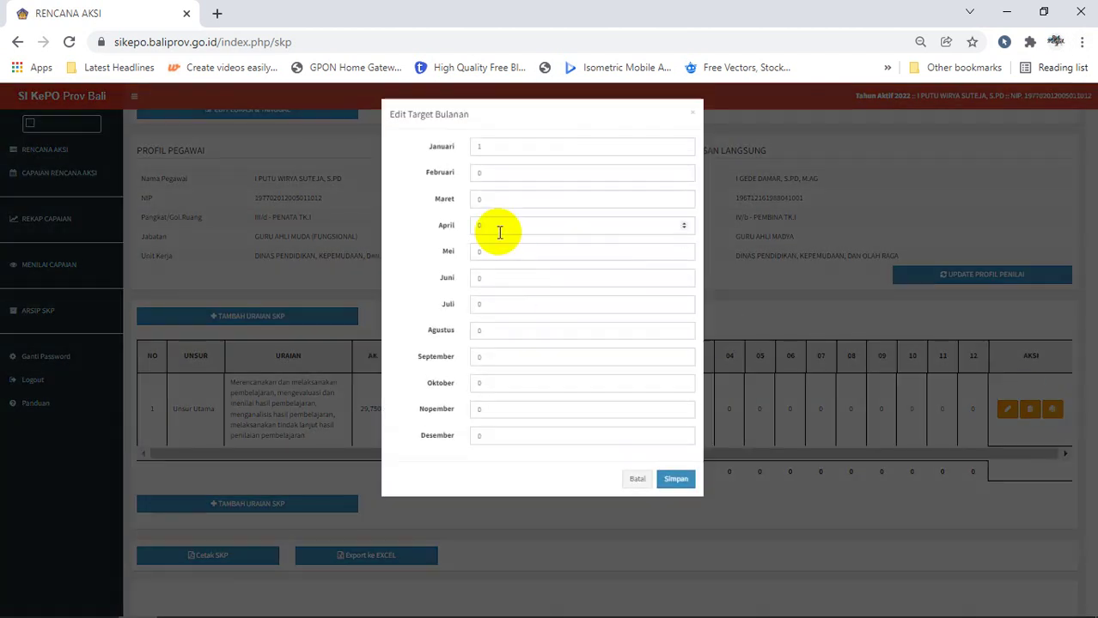
{"action": "double_click", "coordinate": [463, 146]}
{"action": "type", "text": "1"}
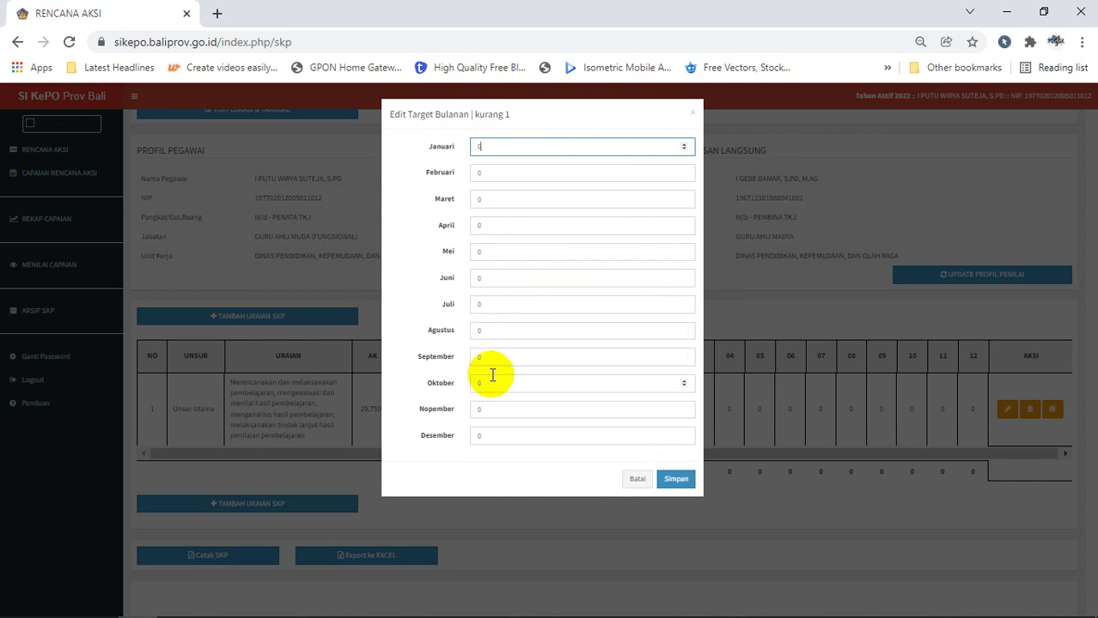
{"action": "double_click", "coordinate": [485, 332]}
{"action": "type", "text": "1"}
{"action": "left_click", "coordinate": [677, 479]}
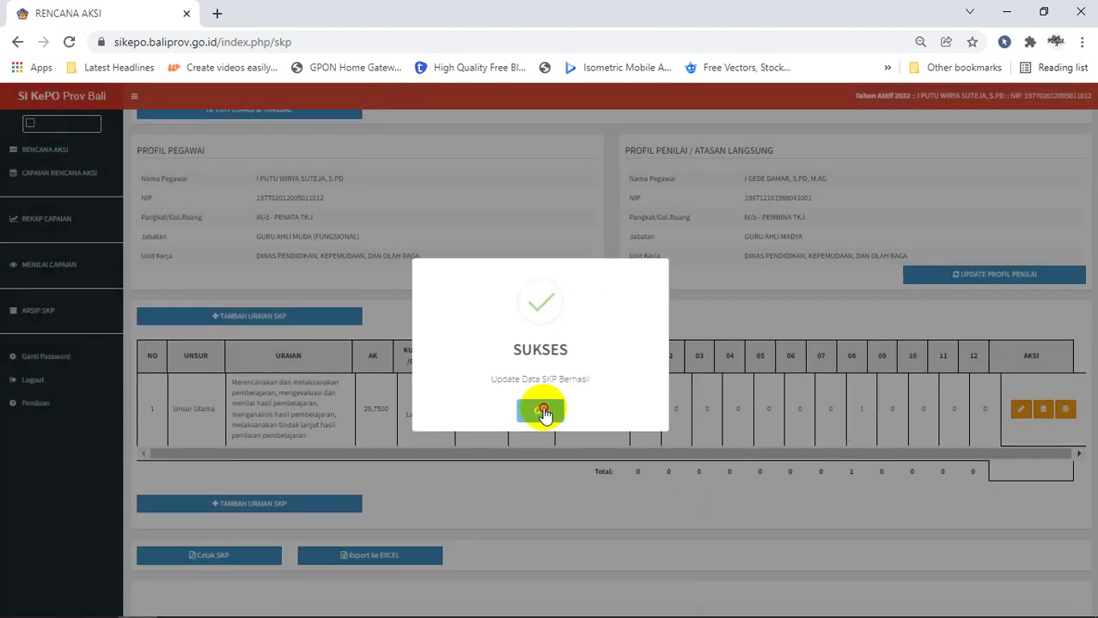
{"action": "left_click", "coordinate": [547, 410]}
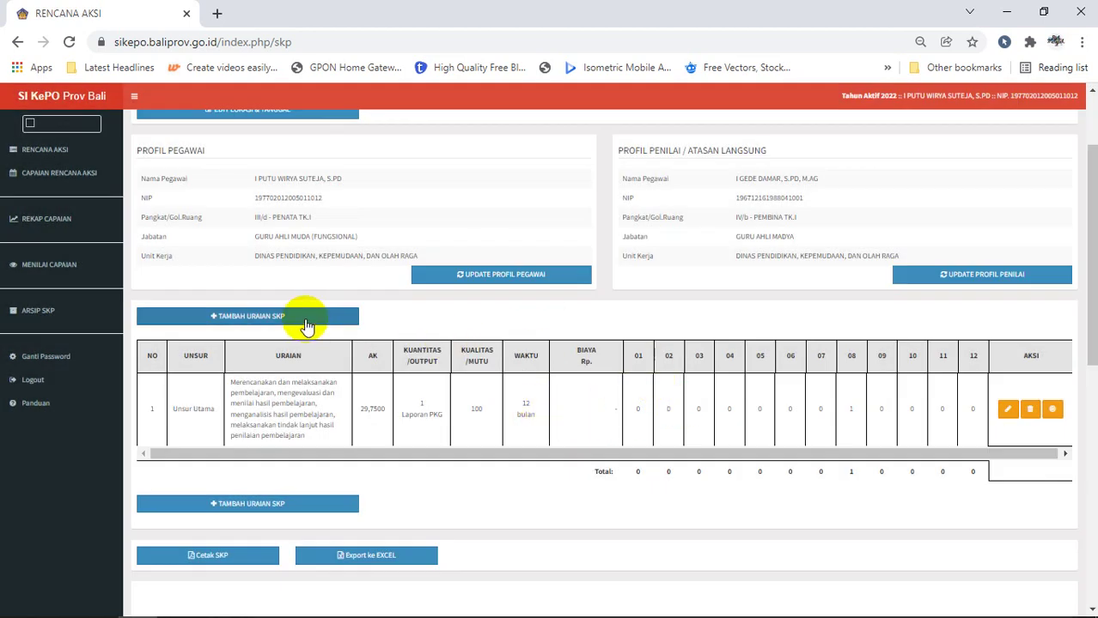
Step: Switch to Excel to examine the additional-duty plans in the Capaian Rencana 2022 sheet, and return to the SiKEPO target list in Chrome
{"action": "mouse_move", "coordinate": [334, 607]}
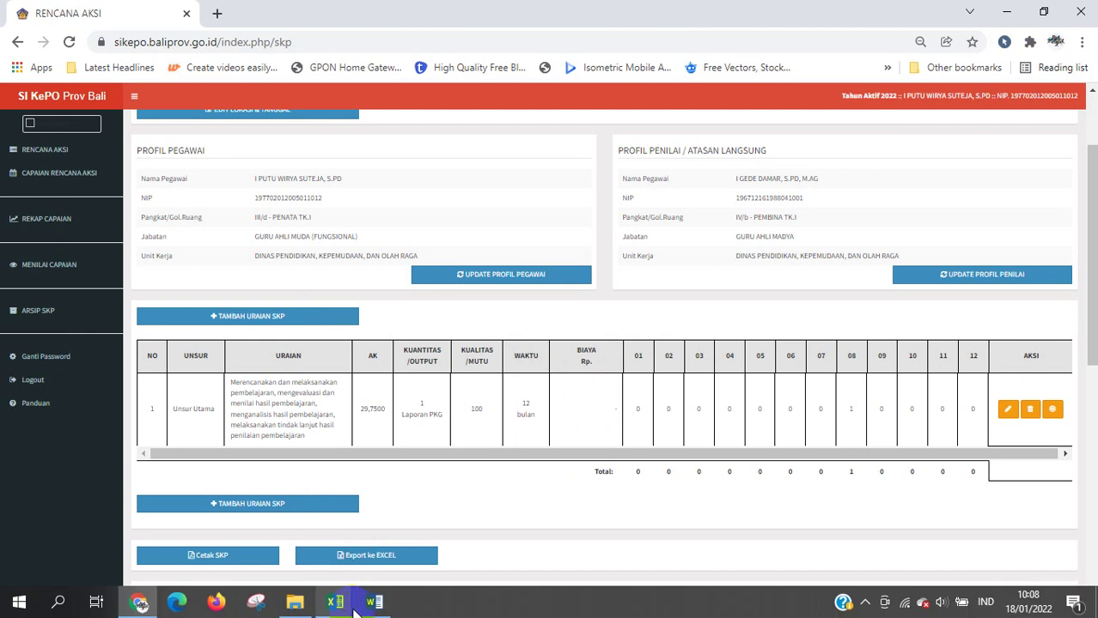
{"action": "left_click", "coordinate": [215, 550]}
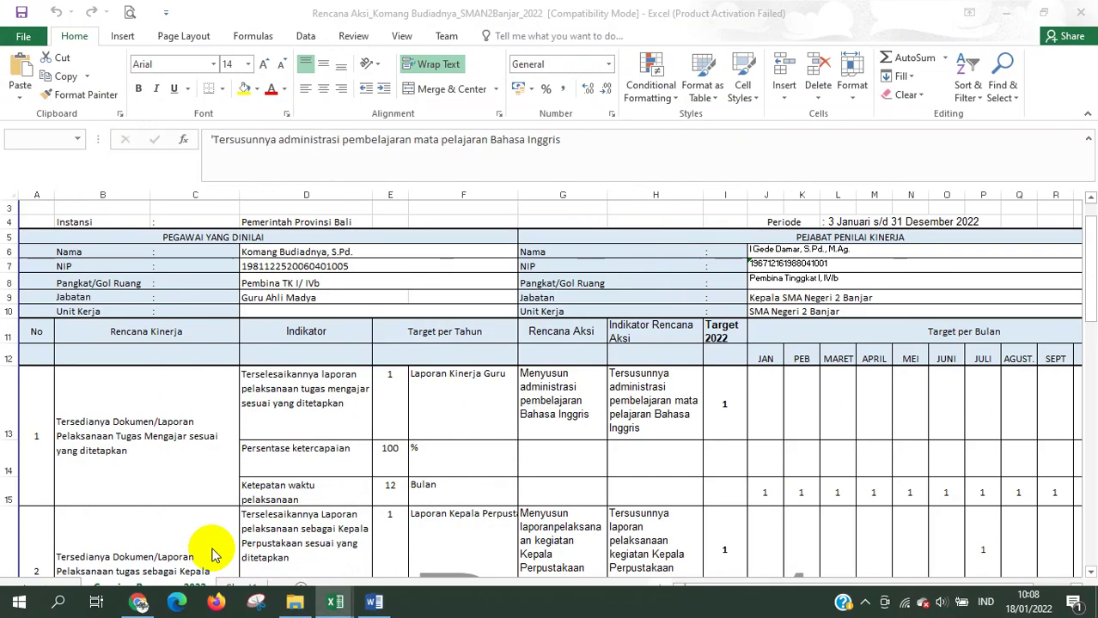
{"action": "scroll", "coordinate": [199, 509], "scroll_direction": "down", "scroll_amount": 1}
{"action": "left_click", "coordinate": [208, 520]}
{"action": "scroll", "coordinate": [208, 519], "scroll_direction": "down", "scroll_amount": 1}
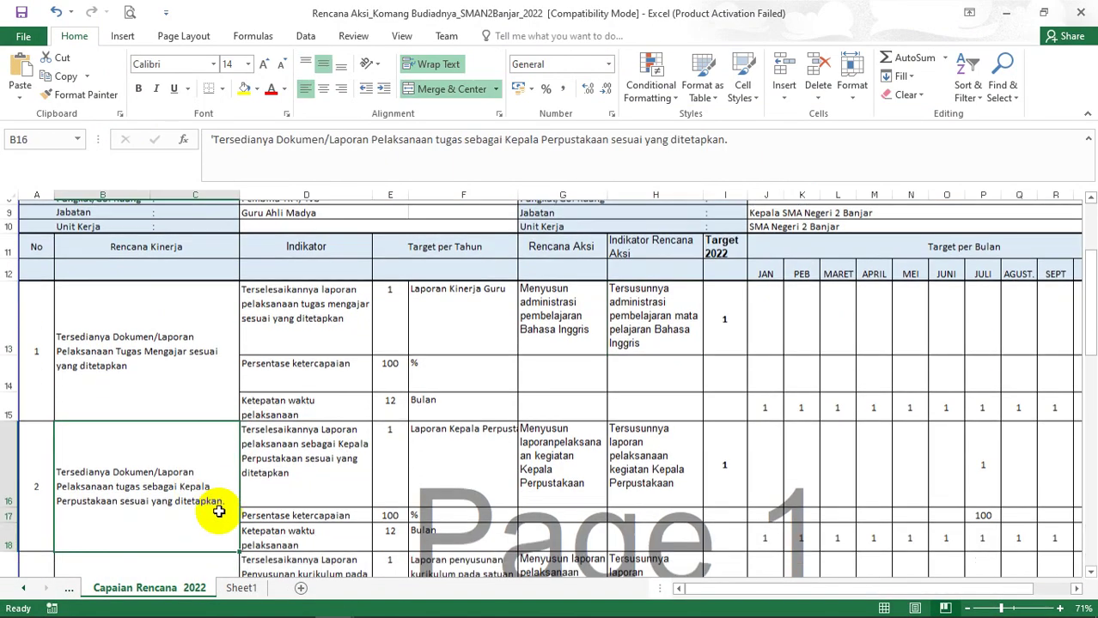
{"action": "scroll", "coordinate": [448, 489], "scroll_direction": "down", "scroll_amount": 1}
{"action": "mouse_move", "coordinate": [331, 606]}
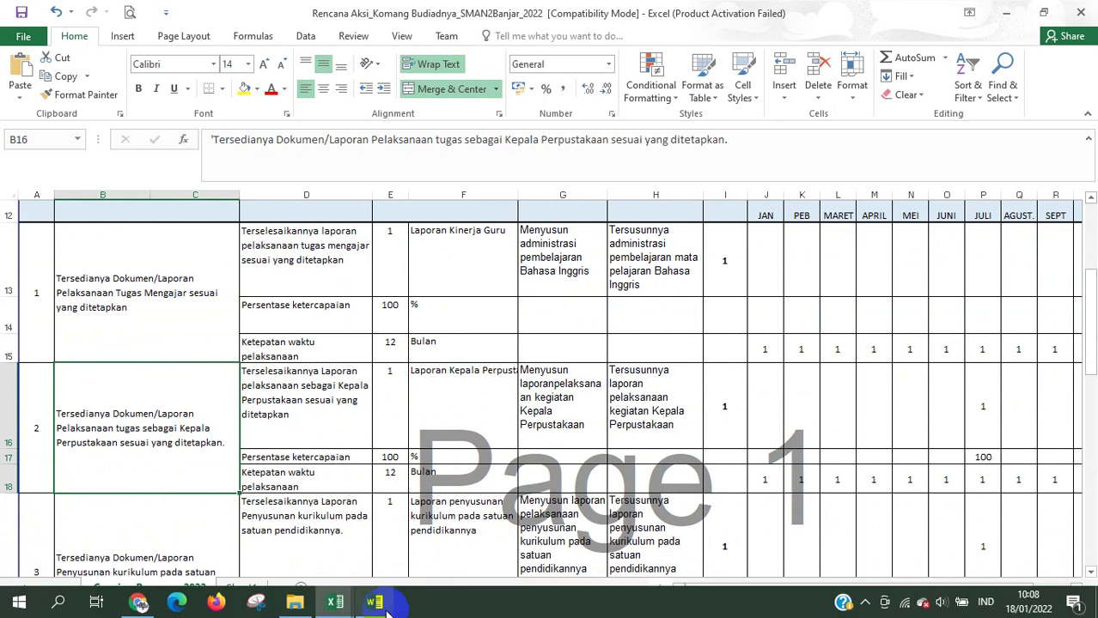
{"action": "left_click", "coordinate": [138, 602]}
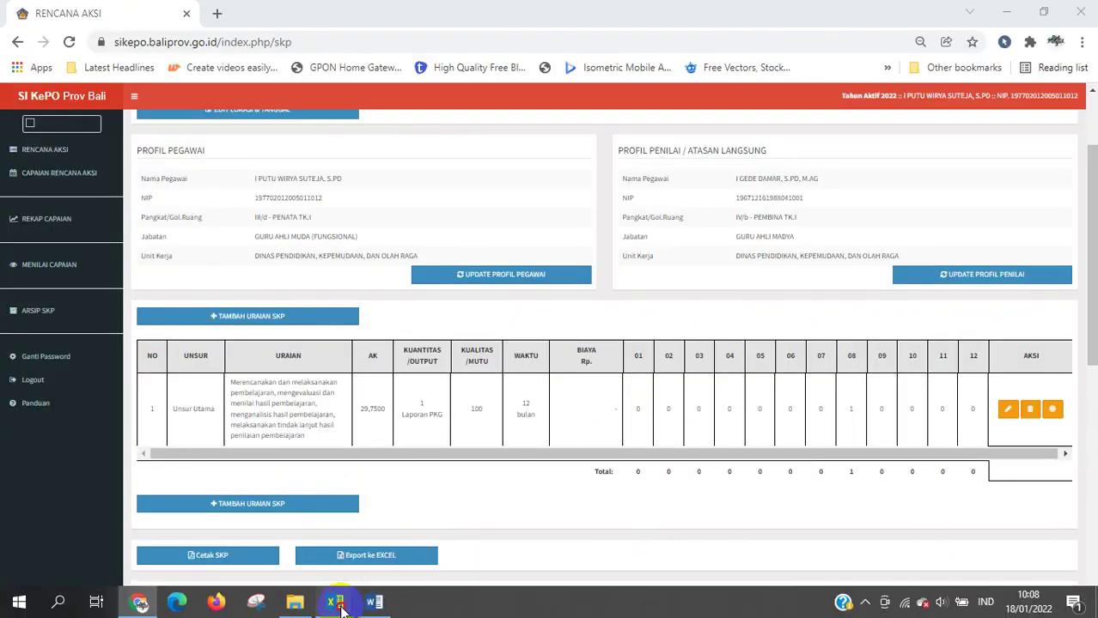
{"action": "mouse_move", "coordinate": [341, 607]}
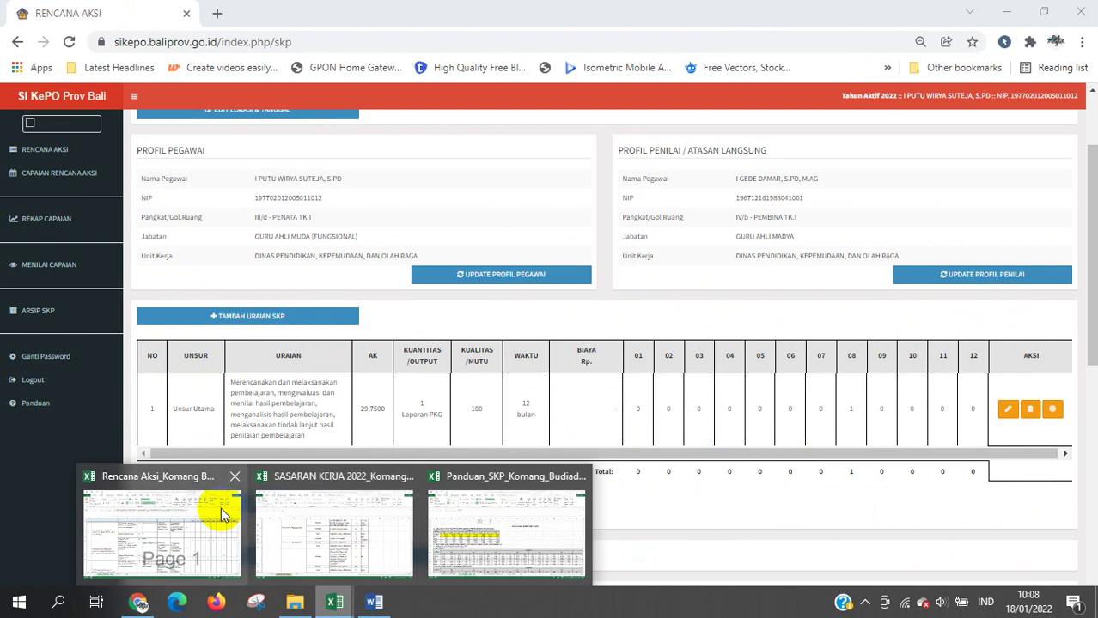
{"action": "left_click", "coordinate": [118, 521]}
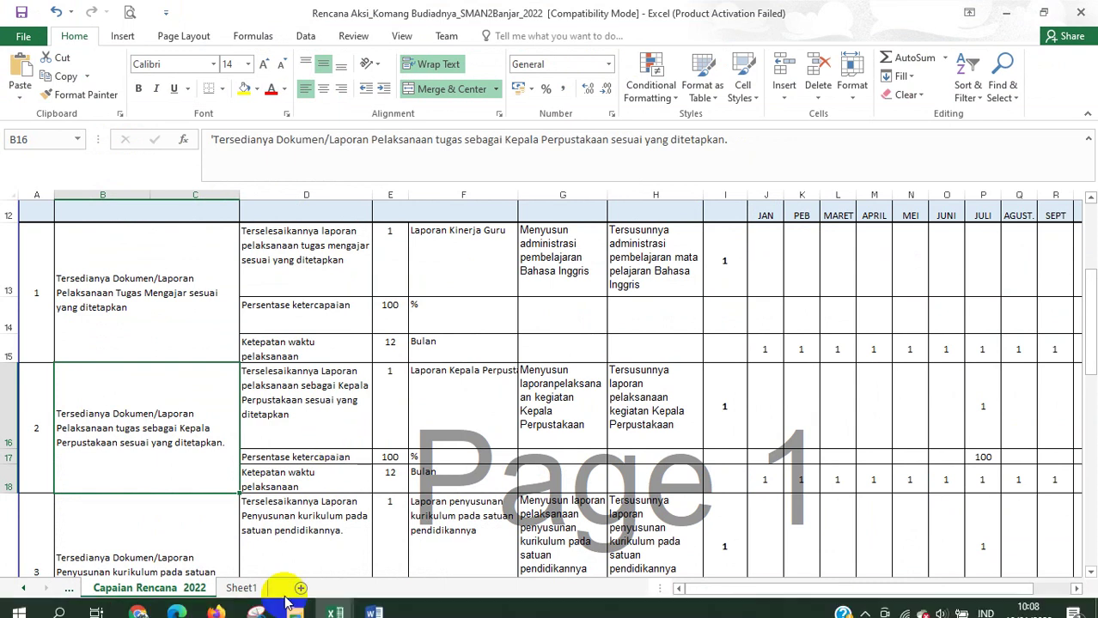
{"action": "left_click", "coordinate": [139, 603]}
{"action": "left_click_drag", "start_coordinate": [233, 425], "coordinate": [369, 405]}
{"action": "left_click", "coordinate": [372, 408]}
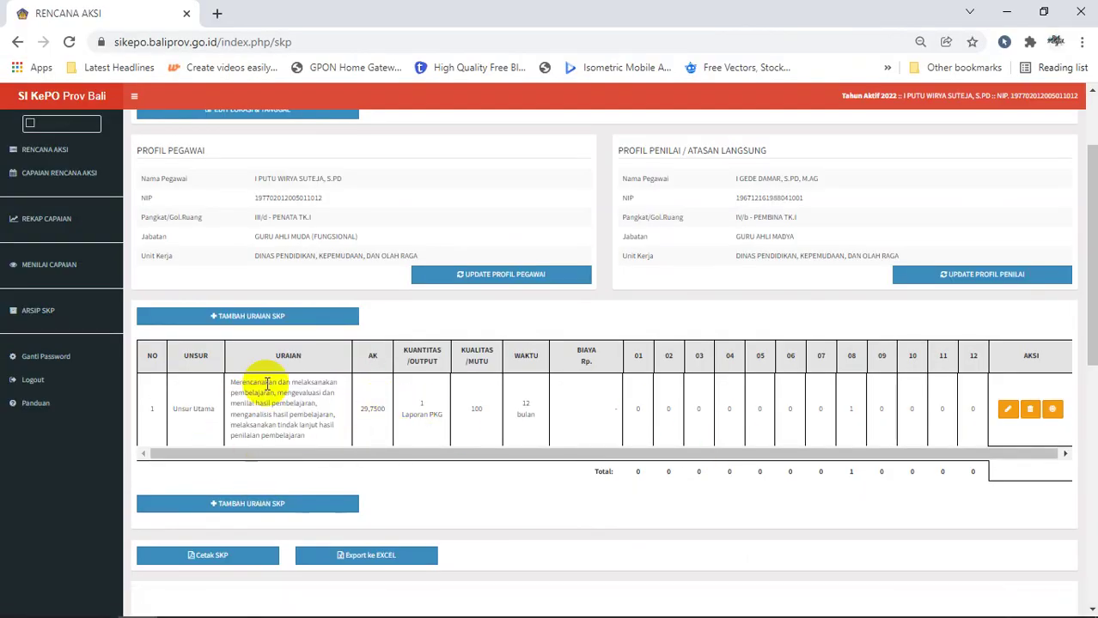
Step: Start a new SKP description in SiKEPO and switch to the PANDUAN PAK 2009 sheet of the SKP guide workbook in Excel
{"action": "left_click_drag", "start_coordinate": [286, 318], "coordinate": [265, 322]}
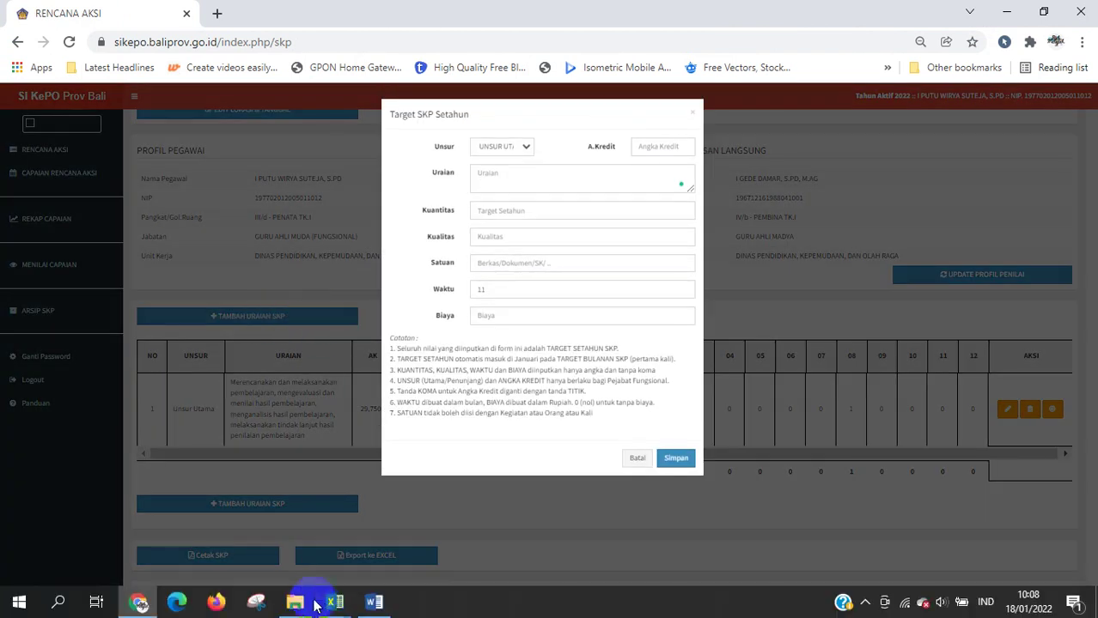
{"action": "mouse_move", "coordinate": [324, 594]}
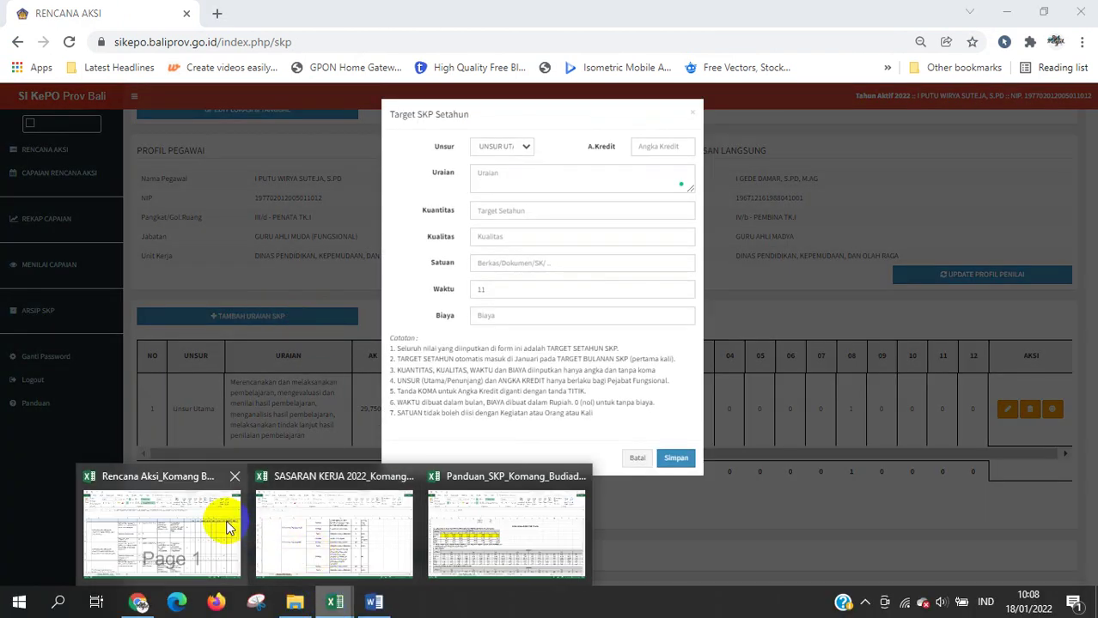
{"action": "left_click", "coordinate": [486, 548]}
{"action": "left_click", "coordinate": [140, 588]}
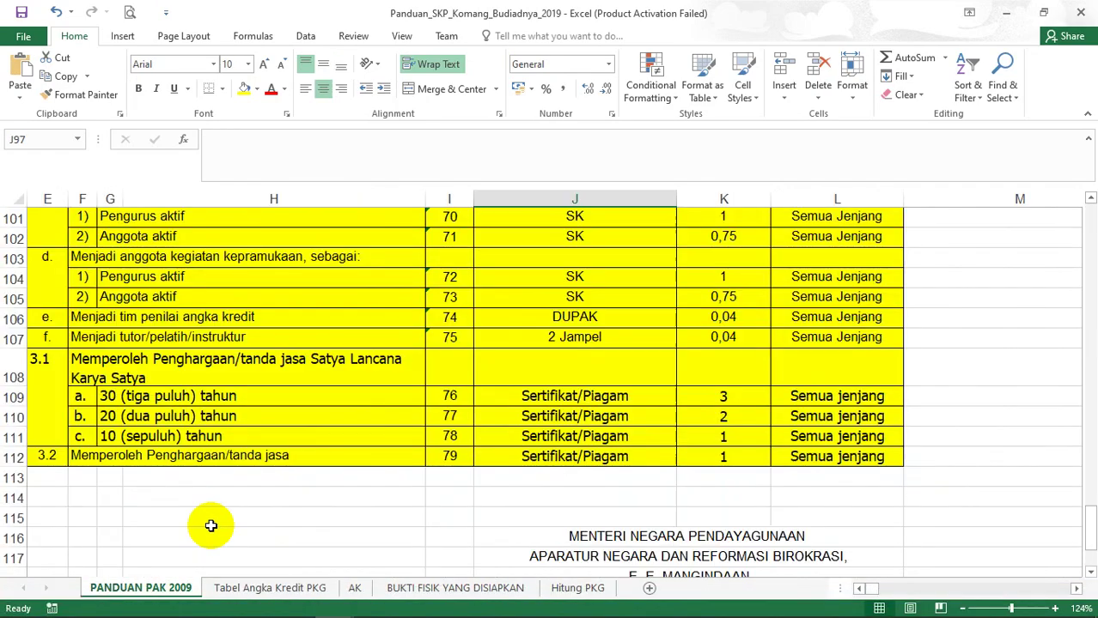
Step: Copy the text "Menjadi wali kelas" from item 3.7 of PANDUAN PAK 2009 into Uraian of the Target SKP Setahun form in Chrome
{"action": "scroll", "coordinate": [213, 522], "scroll_direction": "up", "scroll_amount": 5}
{"action": "left_click_drag", "start_coordinate": [1078, 509], "coordinate": [1089, 251]}
{"action": "scroll", "coordinate": [304, 386], "scroll_direction": "up", "scroll_amount": 1}
{"action": "scroll", "coordinate": [301, 395], "scroll_direction": "down", "scroll_amount": 1}
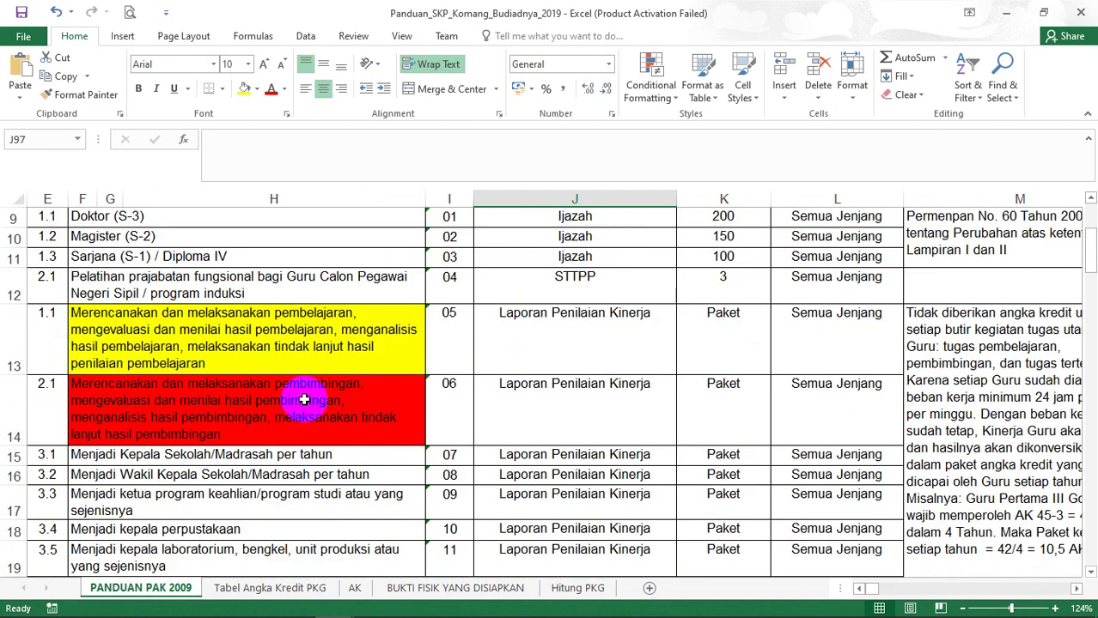
{"action": "scroll", "coordinate": [297, 412], "scroll_direction": "down", "scroll_amount": 1}
{"action": "scroll", "coordinate": [223, 470], "scroll_direction": "down", "scroll_amount": 1}
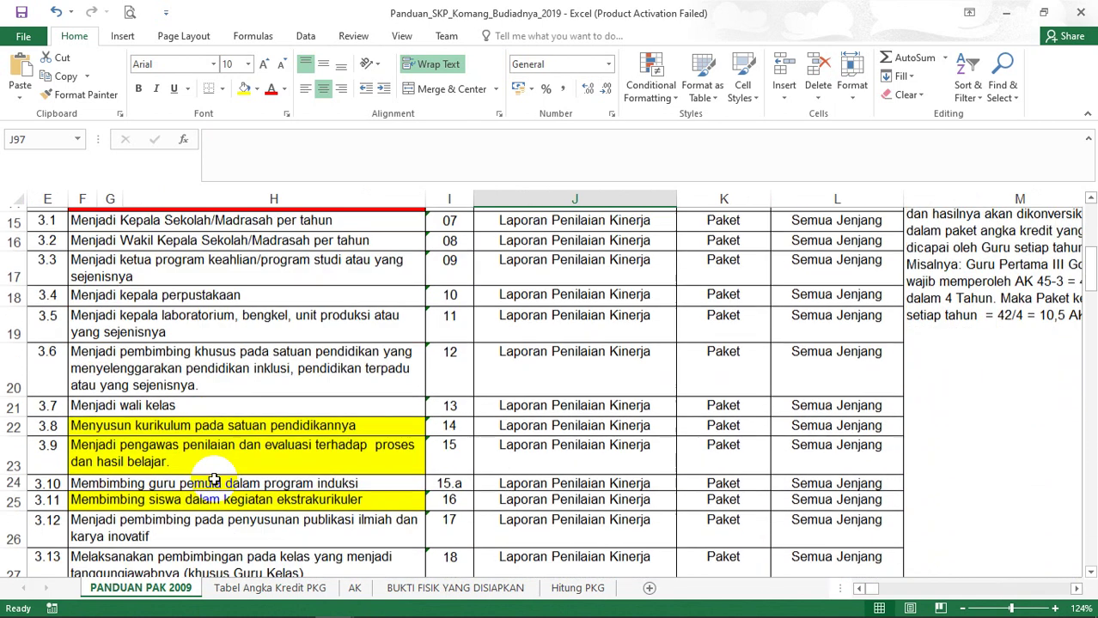
{"action": "left_click", "coordinate": [160, 399]}
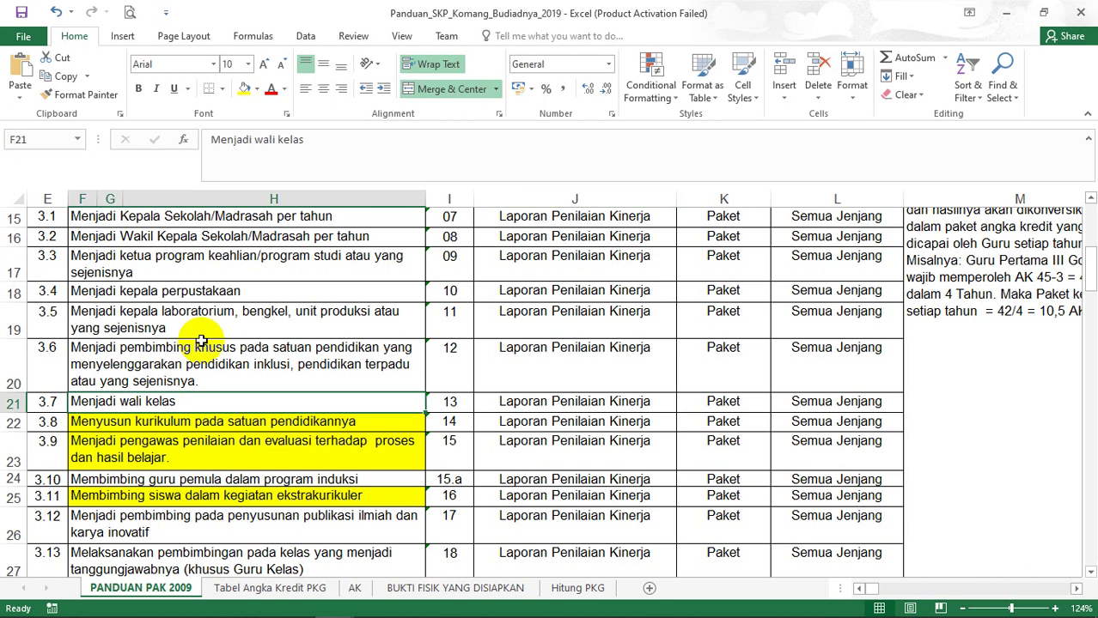
{"action": "left_click_drag", "start_coordinate": [305, 140], "coordinate": [199, 133]}
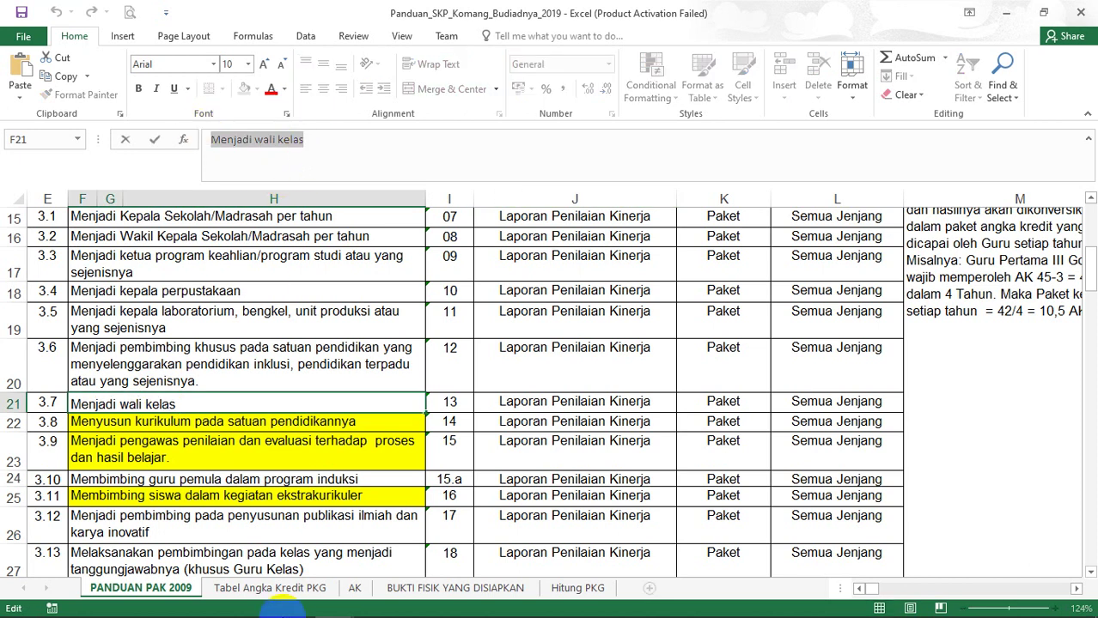
{"action": "left_click", "coordinate": [139, 603]}
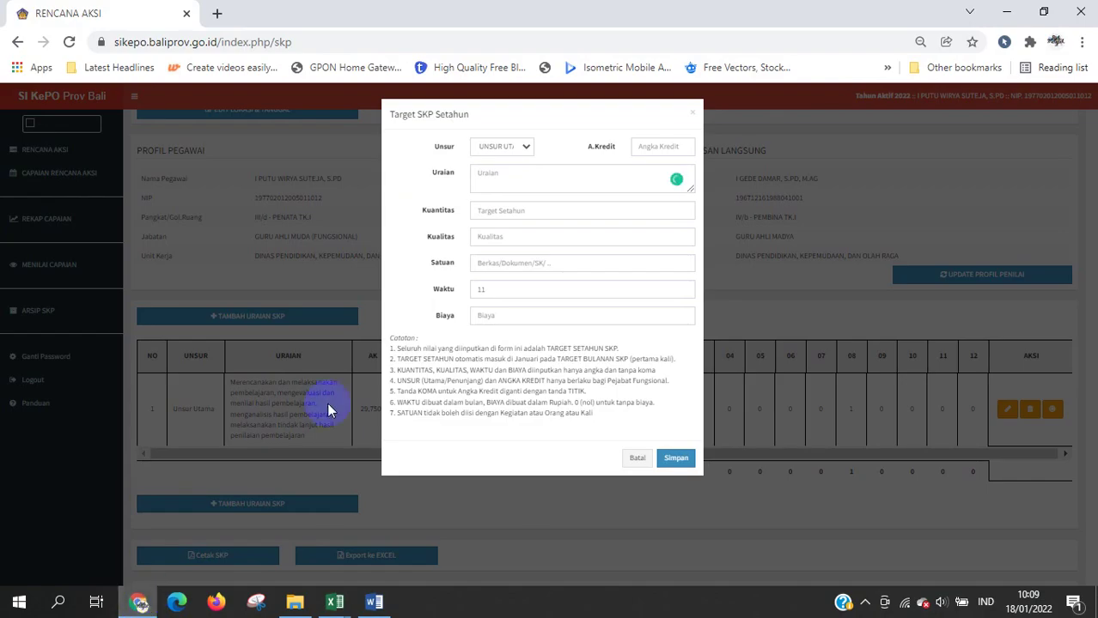
{"action": "left_click", "coordinate": [502, 179]}
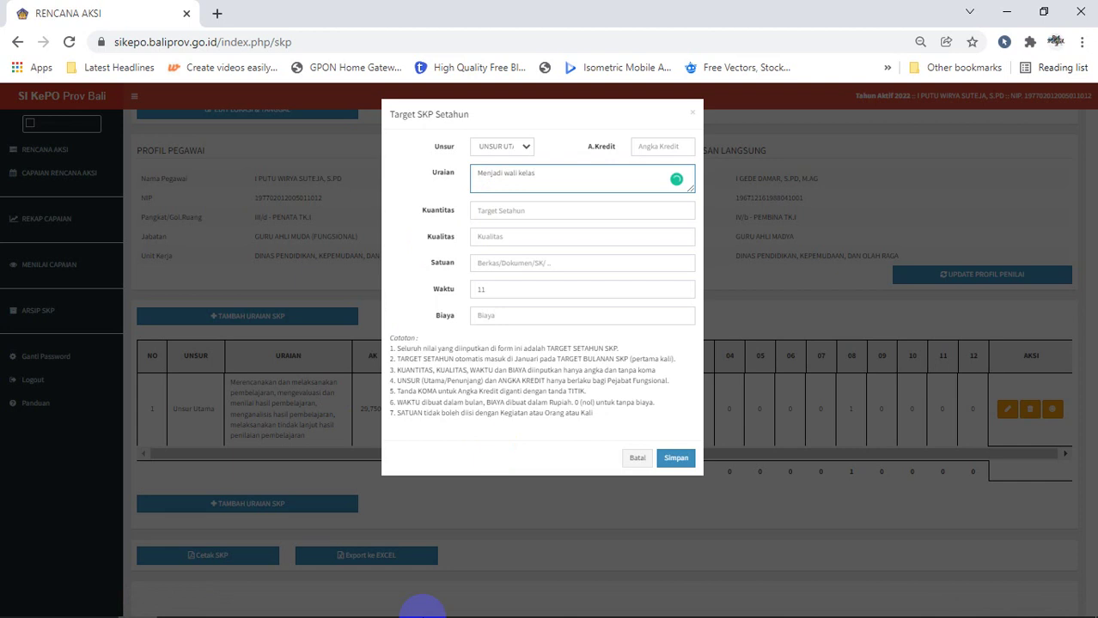
Step: Take the 5% Baik value for IV B from cell S81 of Tabel Angka Kredit PKG in Excel and enter 1.49 as A.Kredit in SiKEPO
{"action": "left_click", "coordinate": [333, 603]}
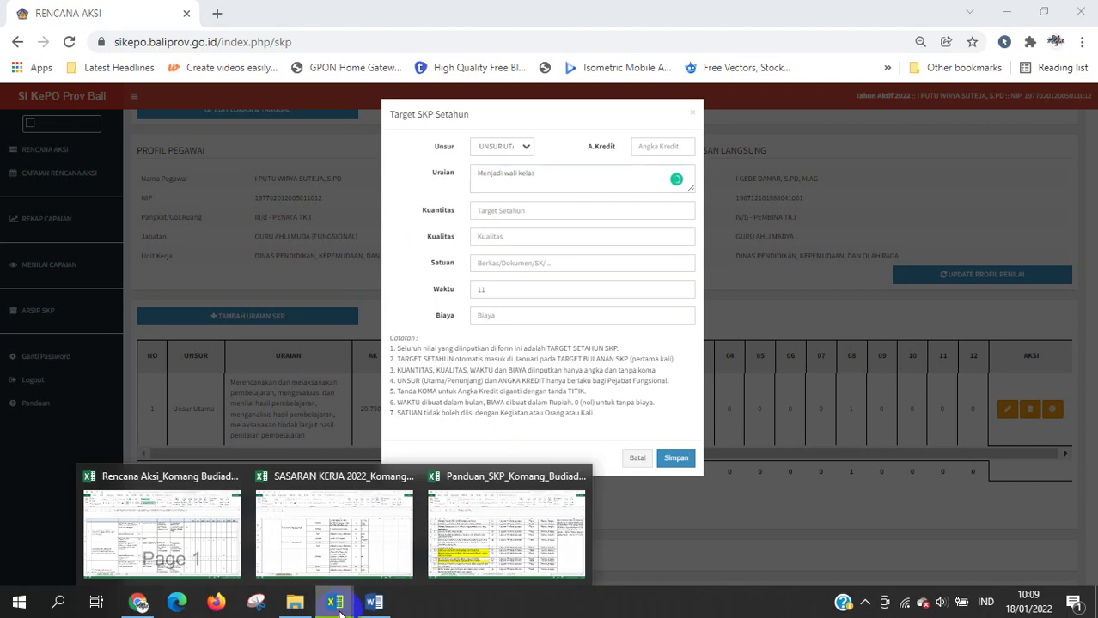
{"action": "left_click", "coordinate": [460, 538]}
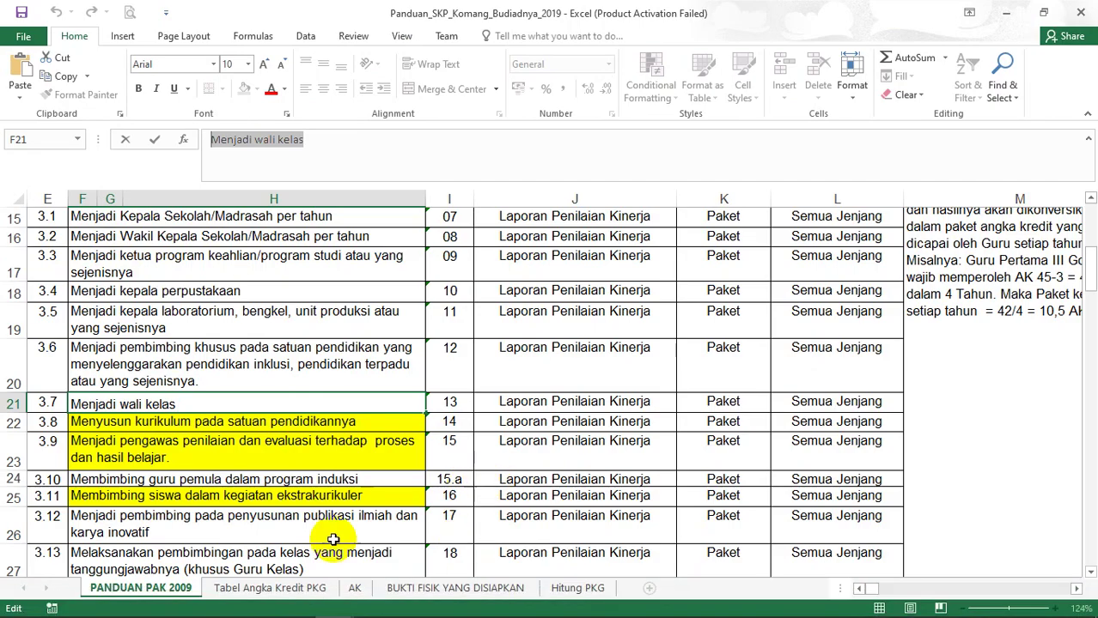
{"action": "left_click", "coordinate": [288, 588]}
{"action": "scroll", "coordinate": [335, 516], "scroll_direction": "down", "scroll_amount": 3}
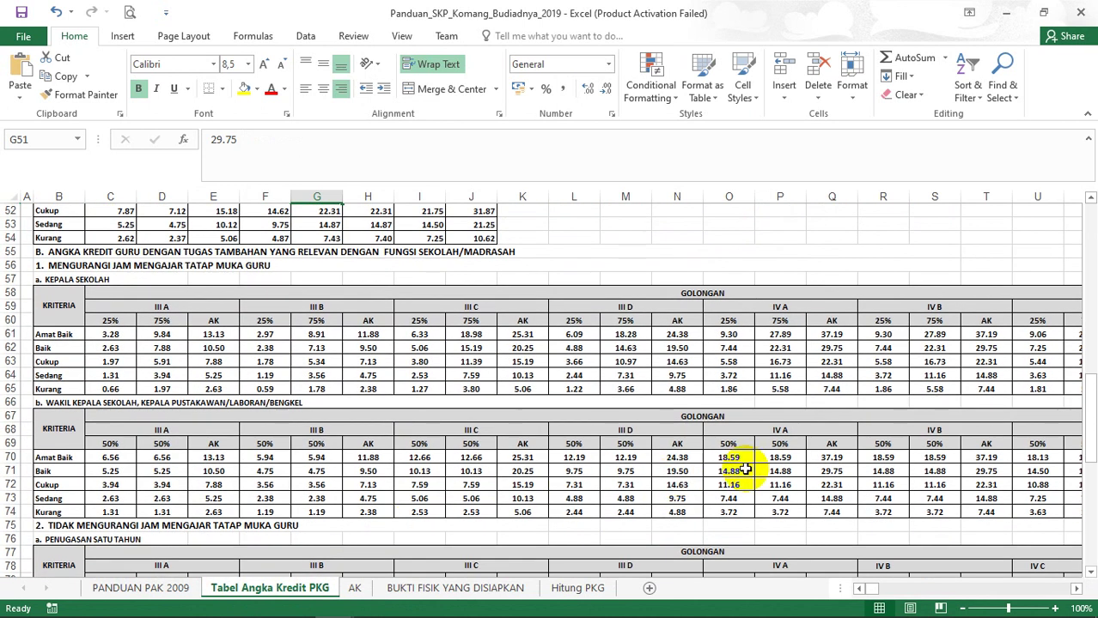
{"action": "scroll", "coordinate": [294, 455], "scroll_direction": "down", "scroll_amount": 1}
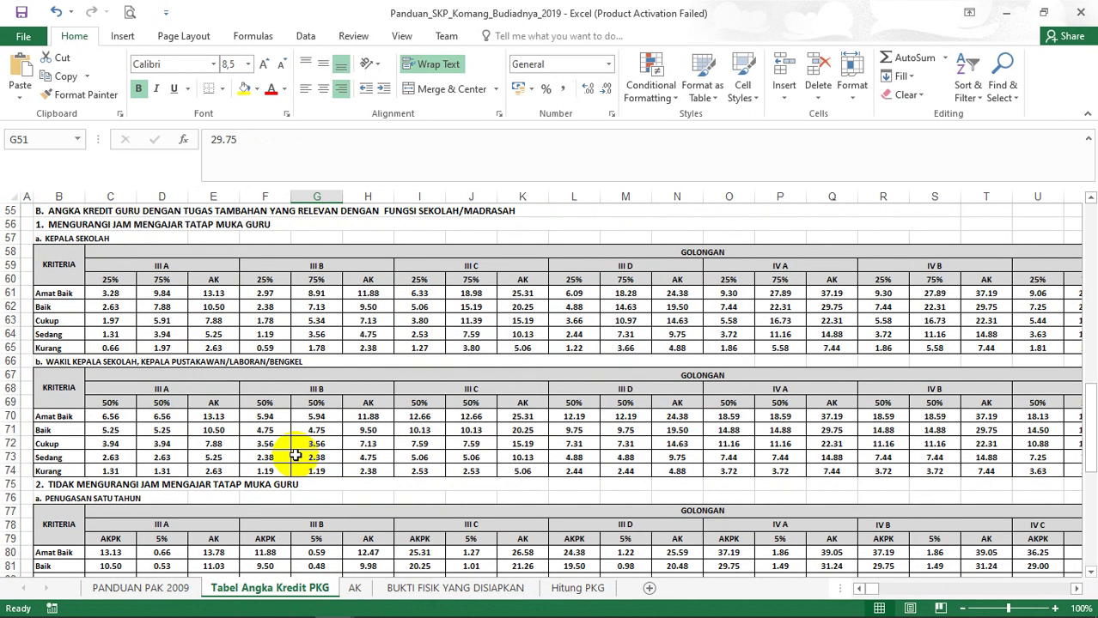
{"action": "scroll", "coordinate": [295, 455], "scroll_direction": "down", "scroll_amount": 1}
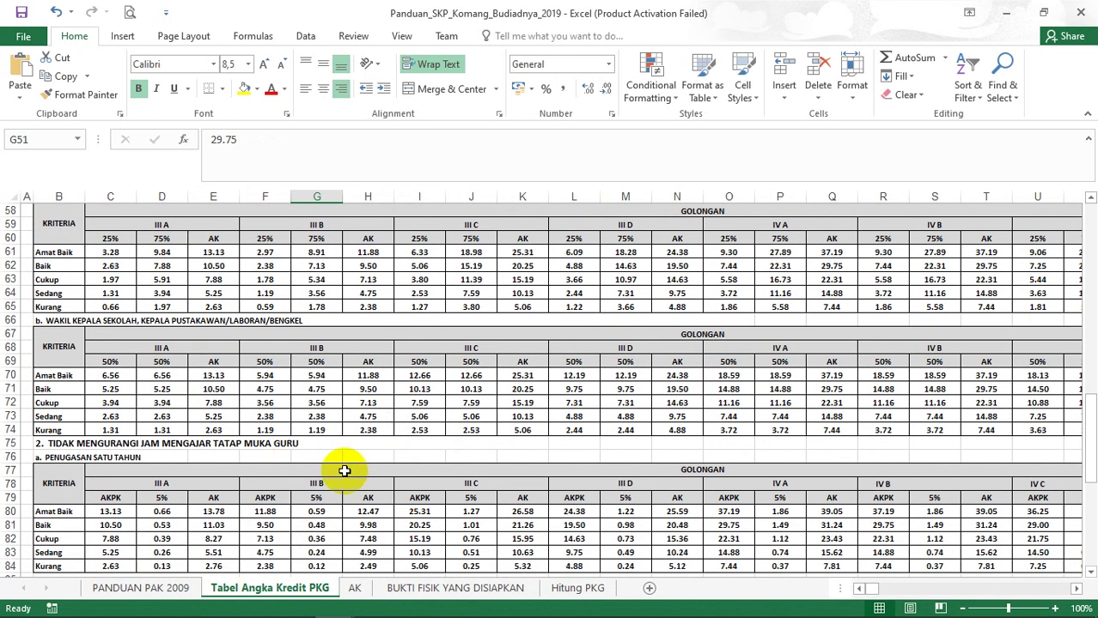
{"action": "scroll", "coordinate": [344, 471], "scroll_direction": "down", "scroll_amount": 1}
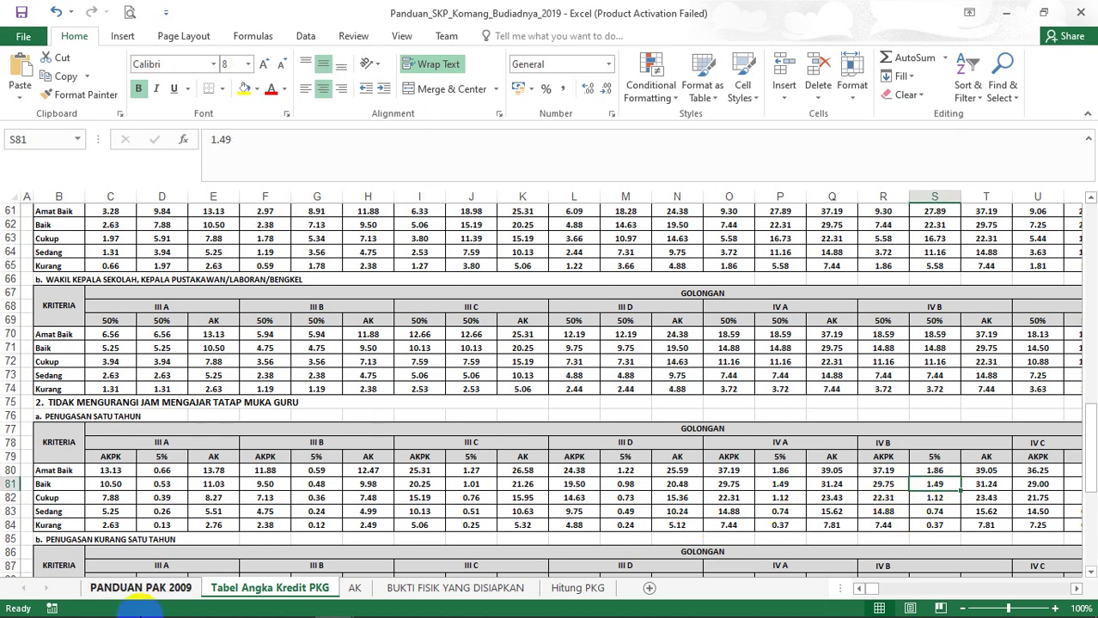
{"action": "left_click", "coordinate": [137, 602]}
{"action": "left_click", "coordinate": [661, 149]}
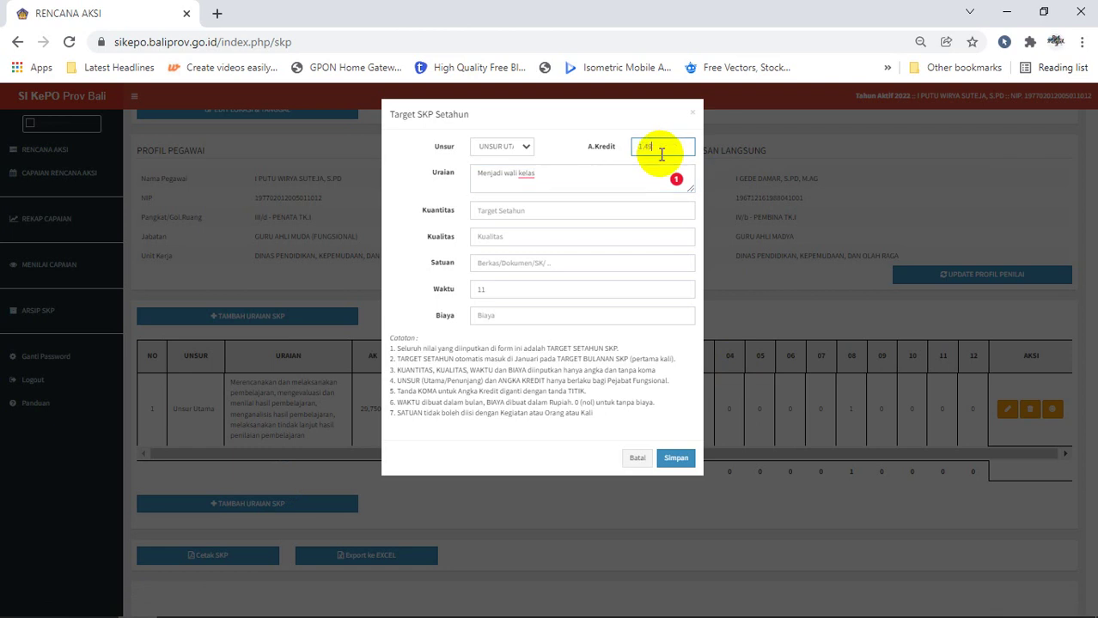
Step: Set Kuantitas to 1, Kualitas to 100 and Satuan to Laporan PKG for the Menjadi wali kelas target
{"action": "left_click", "coordinate": [539, 213]}
{"action": "type", "text": "1"}
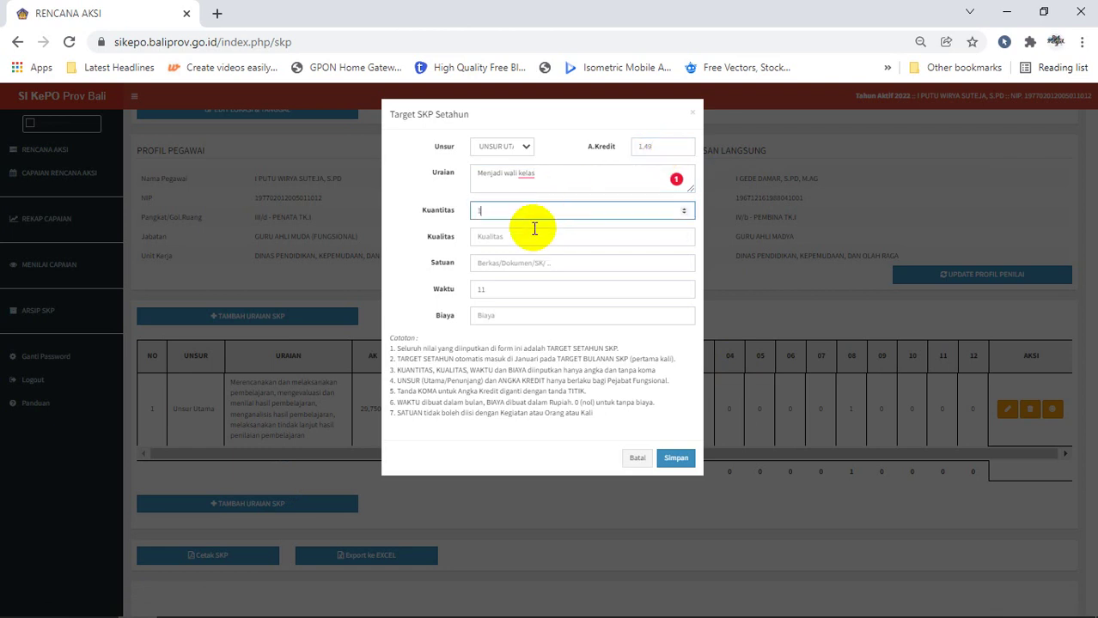
{"action": "left_click", "coordinate": [528, 238]}
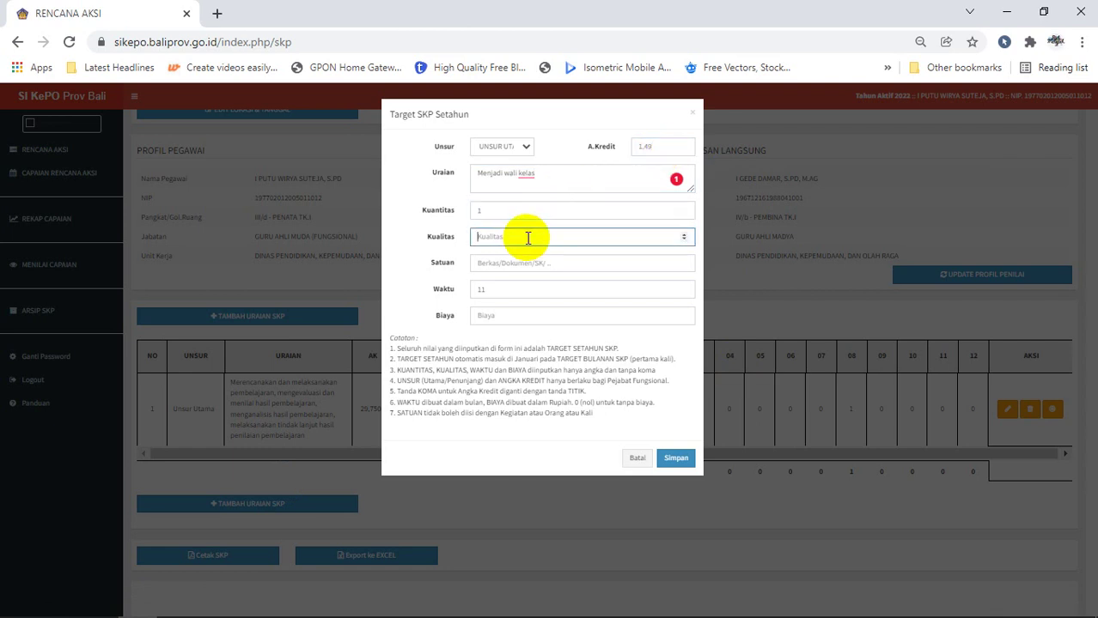
{"action": "left_click", "coordinate": [488, 262]}
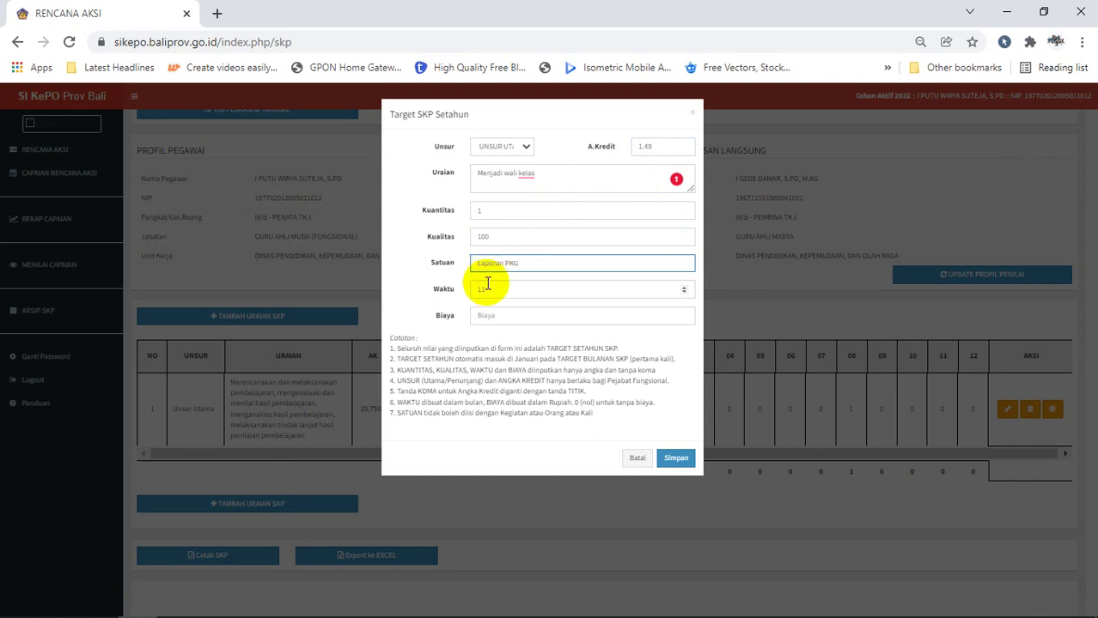
Step: Set Waktu to 12 and Biaya to 0 for the Menjadi wali kelas target and save it
{"action": "left_click", "coordinate": [451, 290]}
{"action": "type", "text": "12"}
{"action": "left_click", "coordinate": [485, 315]}
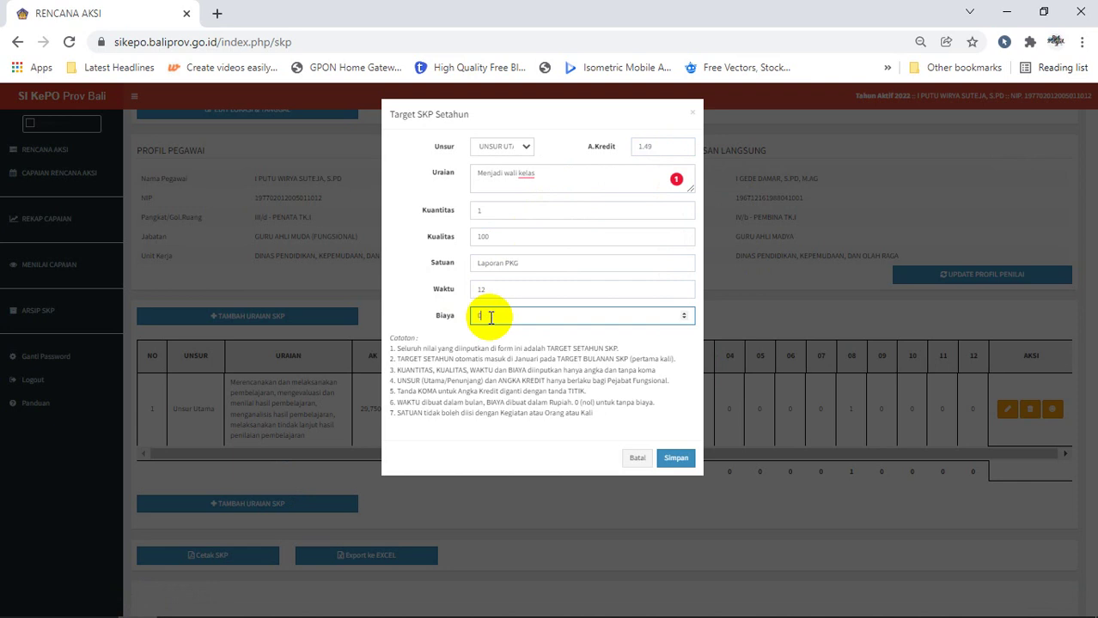
{"action": "type", "text": "0"}
{"action": "left_click", "coordinate": [675, 458]}
{"action": "left_click", "coordinate": [541, 410]}
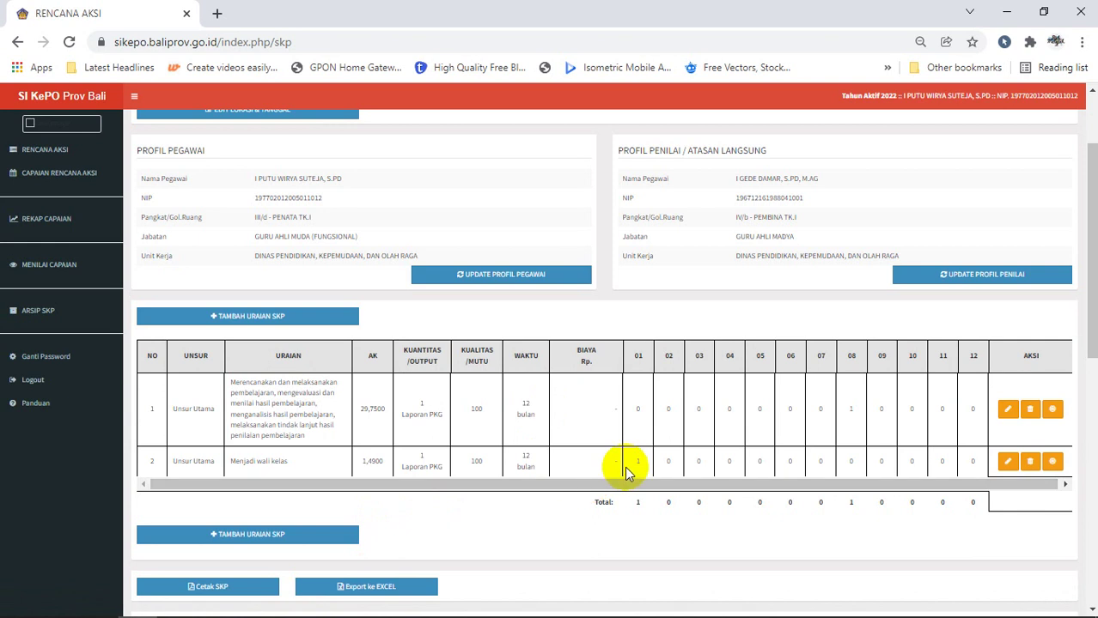
Step: Copy the text "Menjadi Wakil Kepala Sekolah" from item 3.2 of the PANDUAN PAK 2009 sheet in the Excel SKP guide workbook
{"action": "left_click", "coordinate": [1005, 464]}
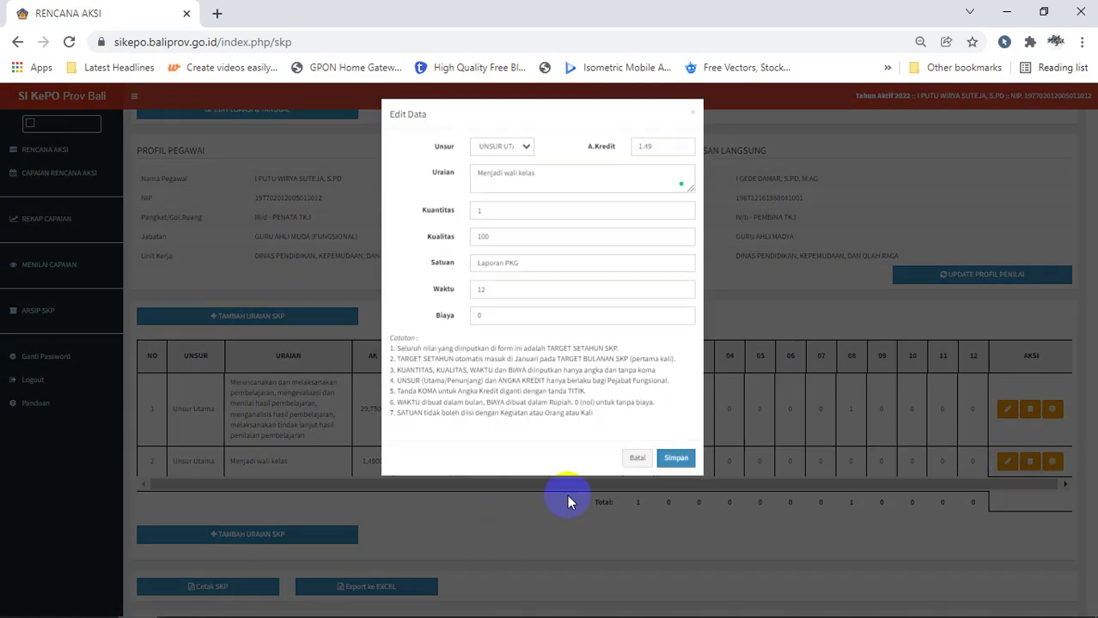
{"action": "left_click", "coordinate": [636, 458]}
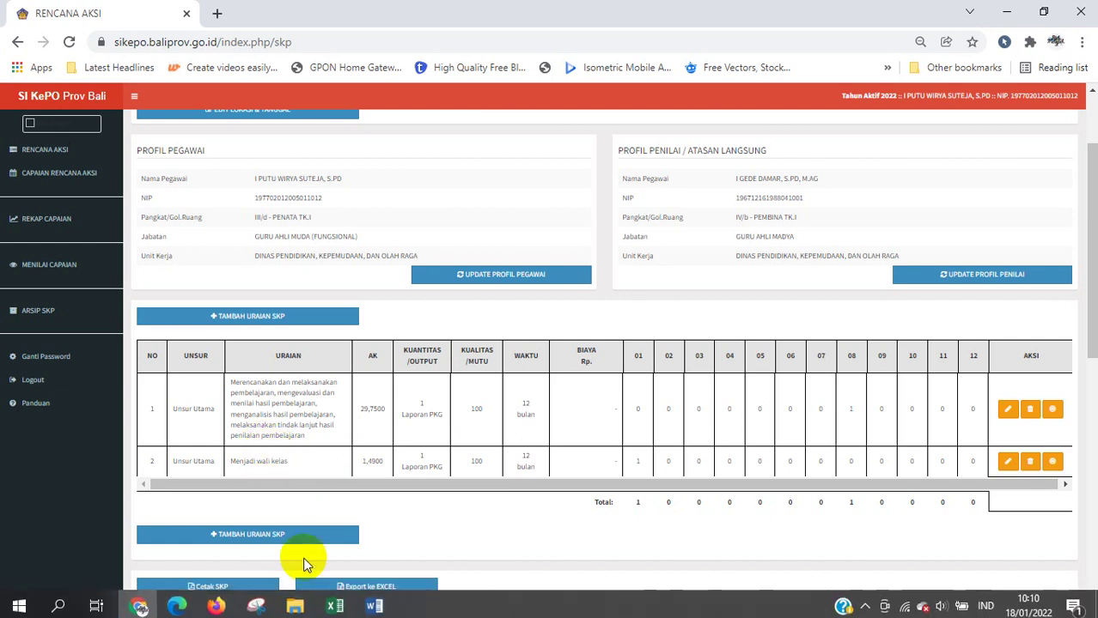
{"action": "left_click", "coordinate": [335, 604]}
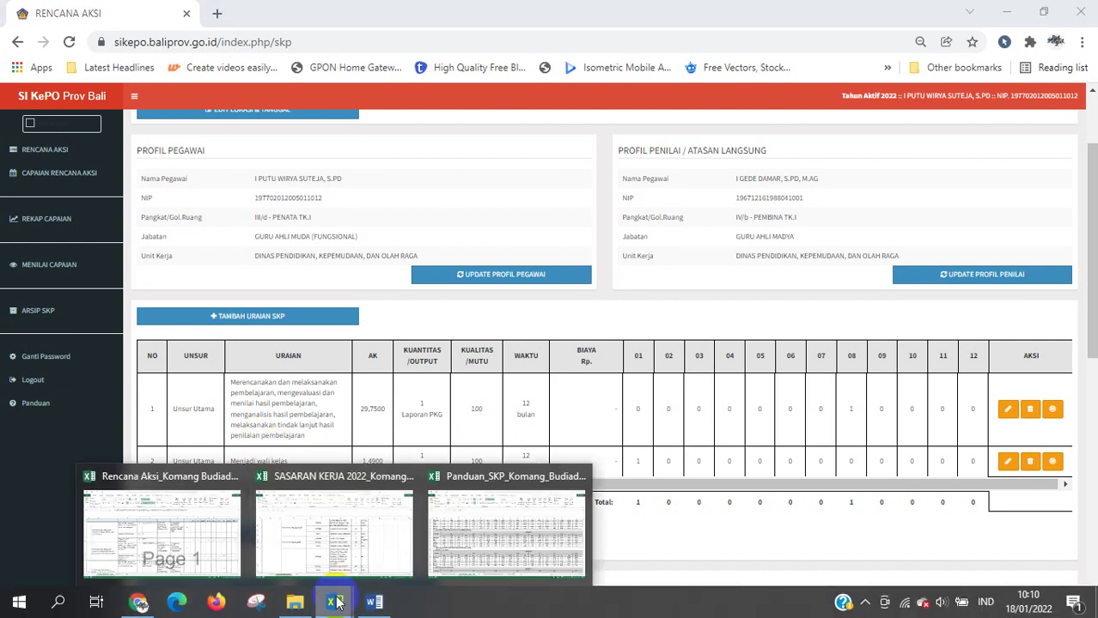
{"action": "left_click", "coordinate": [442, 524]}
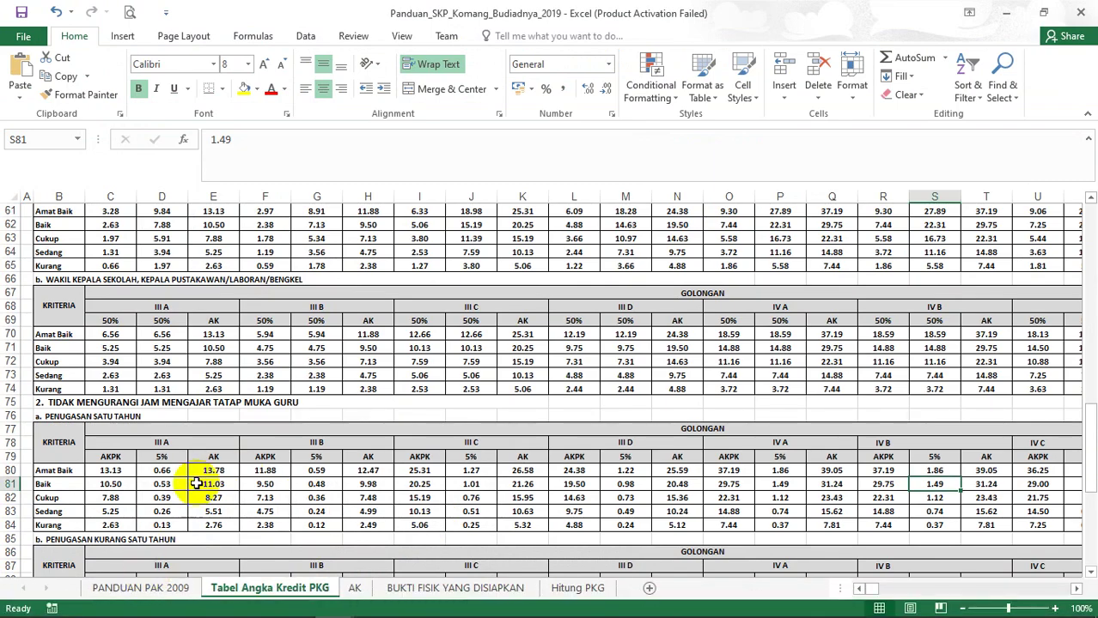
{"action": "scroll", "coordinate": [205, 473], "scroll_direction": "up", "scroll_amount": 1}
{"action": "left_click", "coordinate": [169, 589]}
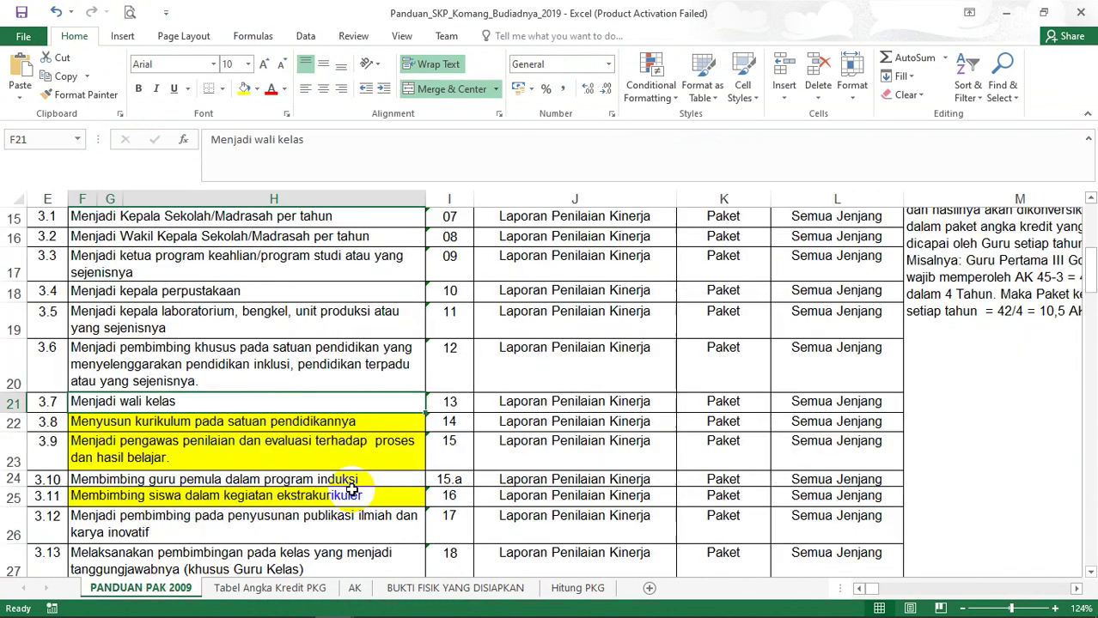
{"action": "scroll", "coordinate": [483, 395], "scroll_direction": "up", "scroll_amount": 1}
{"action": "scroll", "coordinate": [482, 395], "scroll_direction": "up", "scroll_amount": 2}
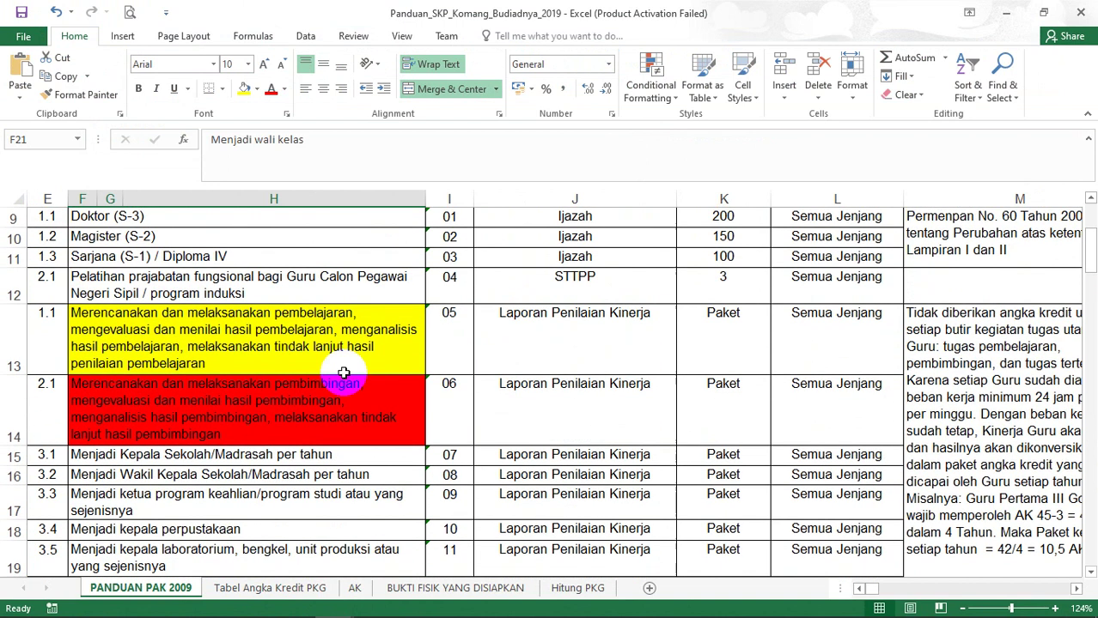
{"action": "left_click", "coordinate": [197, 476]}
{"action": "left_click_drag", "start_coordinate": [363, 139], "coordinate": [174, 131]}
{"action": "key", "text": "ctrl+c"}
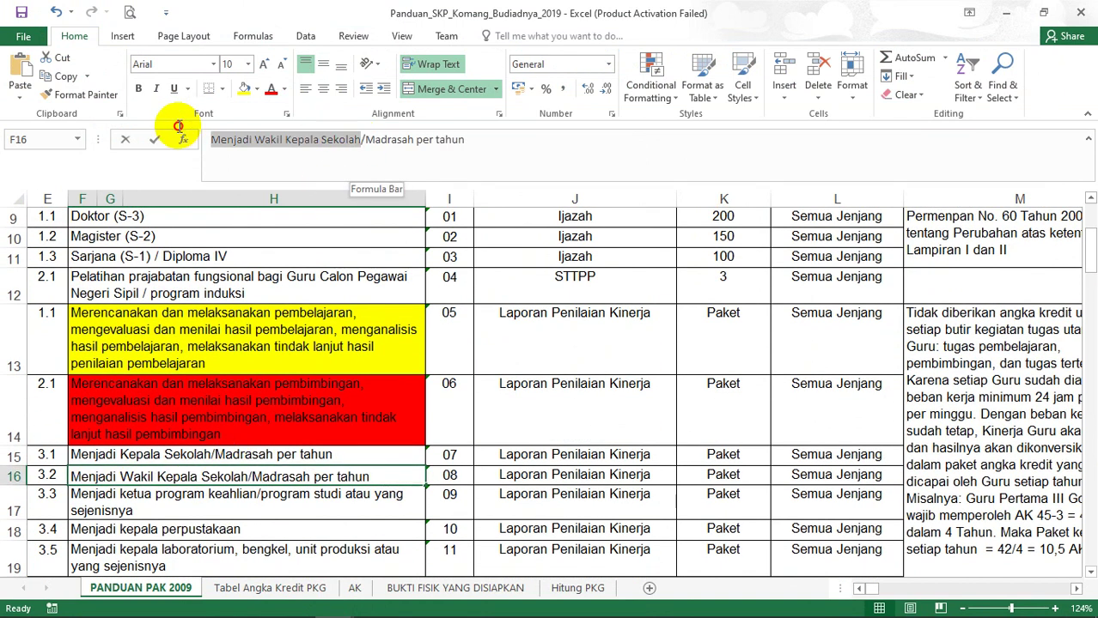
Step: Replace the Uraian of the Menjadi wali kelas target in SiKEPO with the copied text "Menjadi Wakil Kepala Sekolah"
{"action": "left_click", "coordinate": [209, 600]}
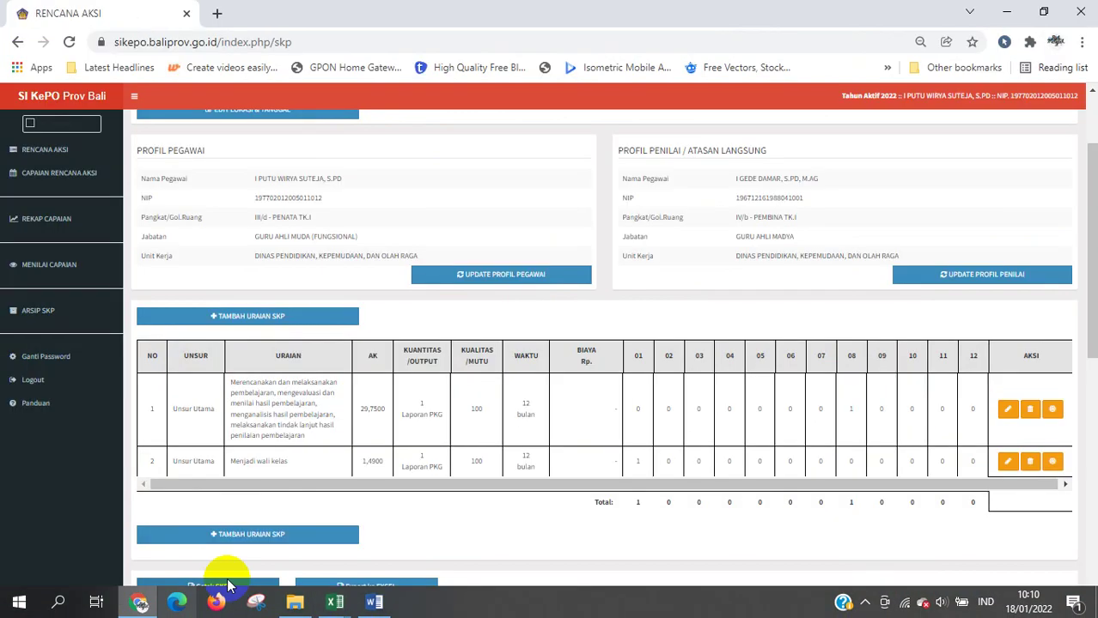
{"action": "left_click", "coordinate": [1006, 461]}
{"action": "left_click_drag", "start_coordinate": [547, 174], "coordinate": [446, 163]}
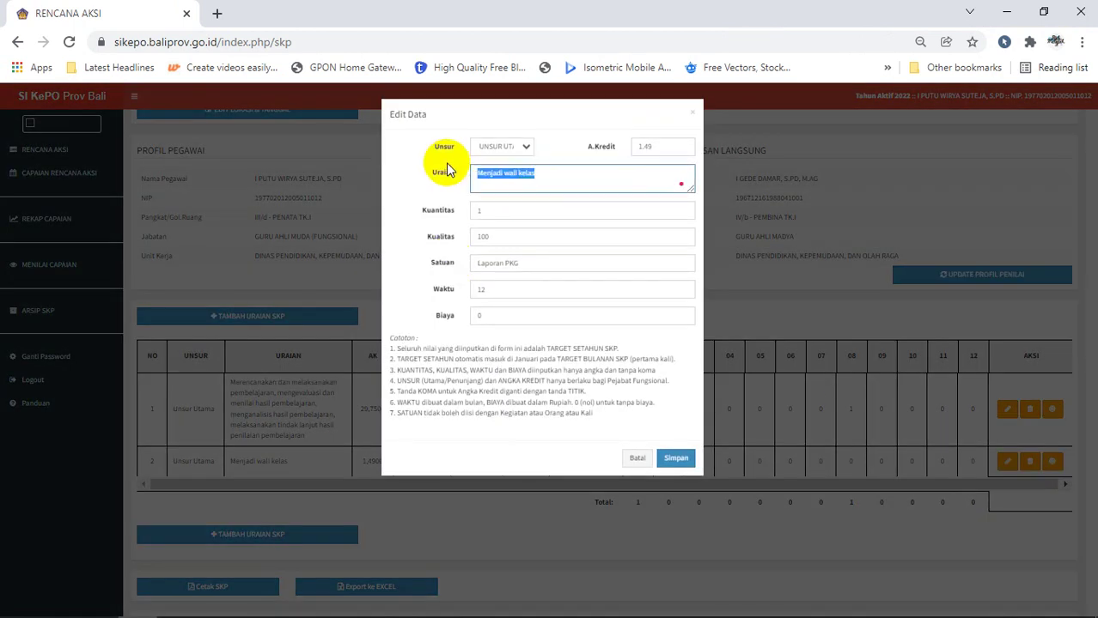
{"action": "key", "text": "ctrl+v"}
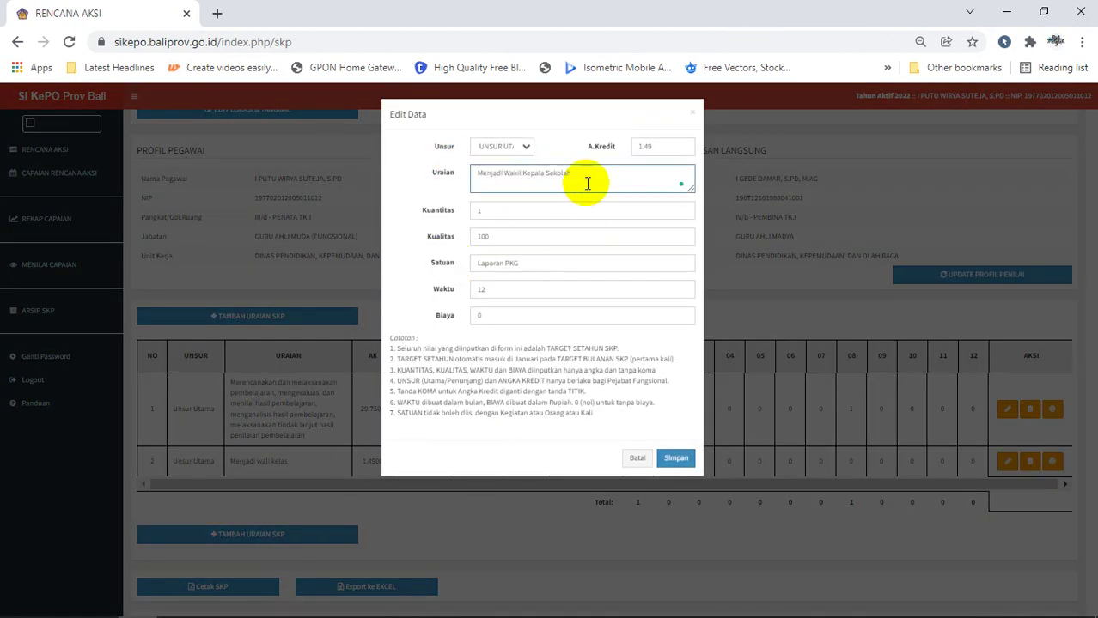
Step: Take the III D Baik 50% value for Wakil Kepala Sekolah from Tabel Angka Kredit PKG in Excel and enter 9.75 as A.Kredit in SiKEPO
{"action": "left_click_drag", "start_coordinate": [646, 153], "coordinate": [593, 142]}
{"action": "key", "text": "BackSpace"}
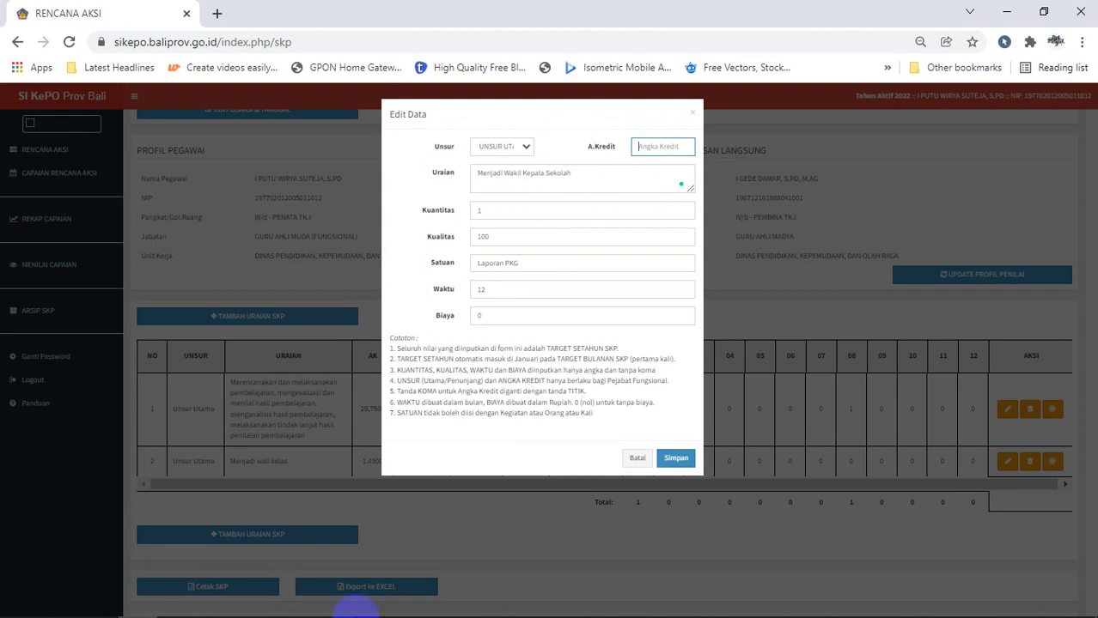
{"action": "left_click", "coordinate": [341, 604]}
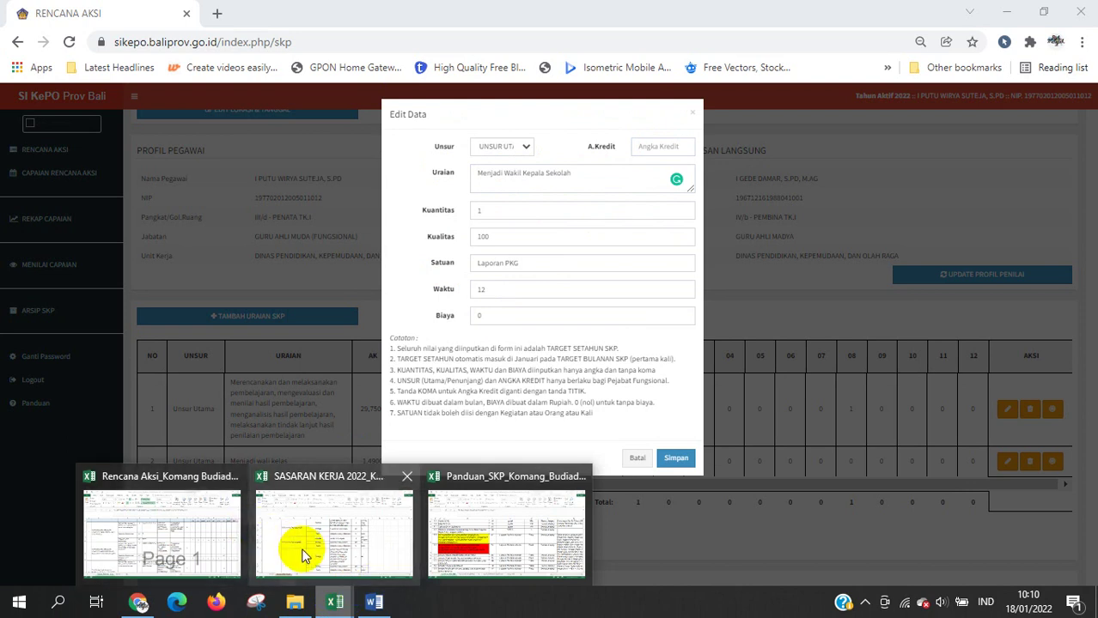
{"action": "left_click", "coordinate": [356, 554]}
{"action": "mouse_move", "coordinate": [335, 601]}
{"action": "left_click", "coordinate": [443, 554]}
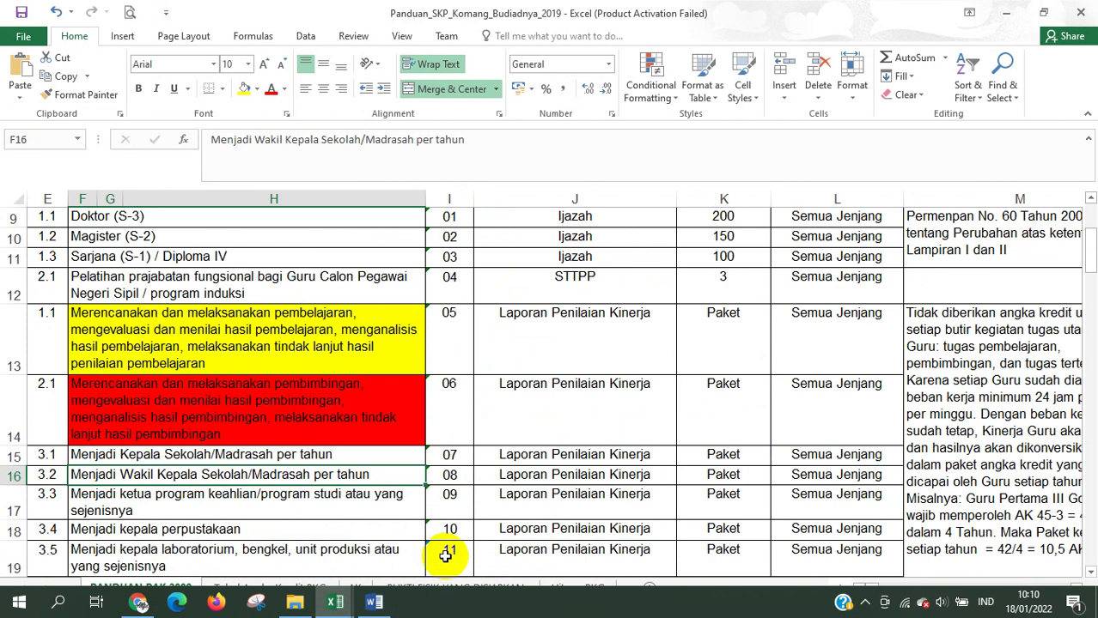
{"action": "left_click", "coordinate": [298, 587]}
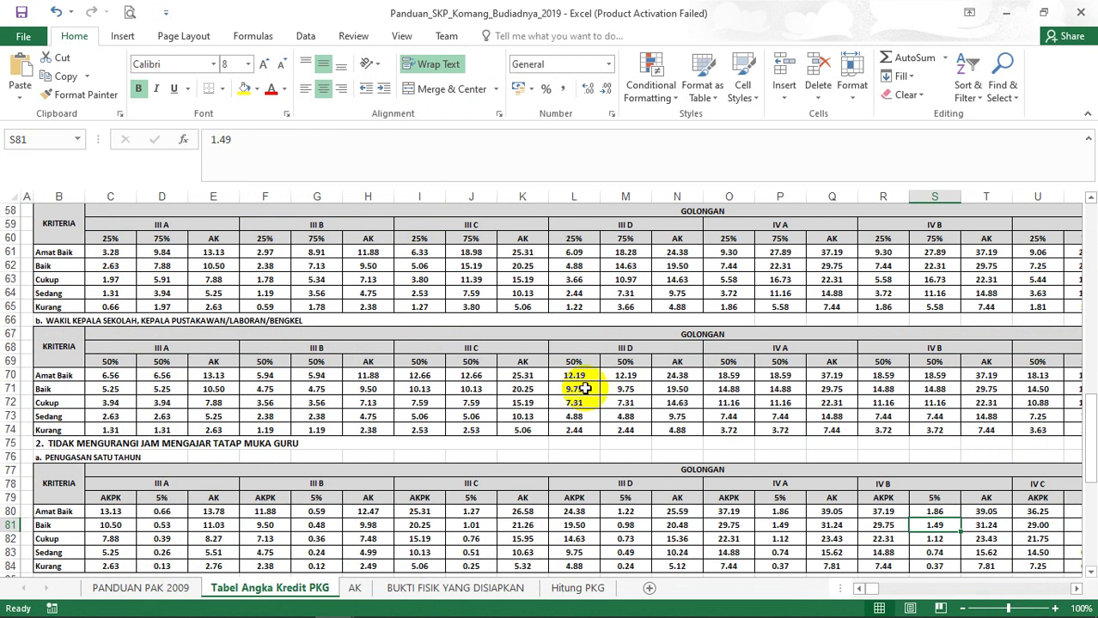
{"action": "left_click", "coordinate": [583, 389]}
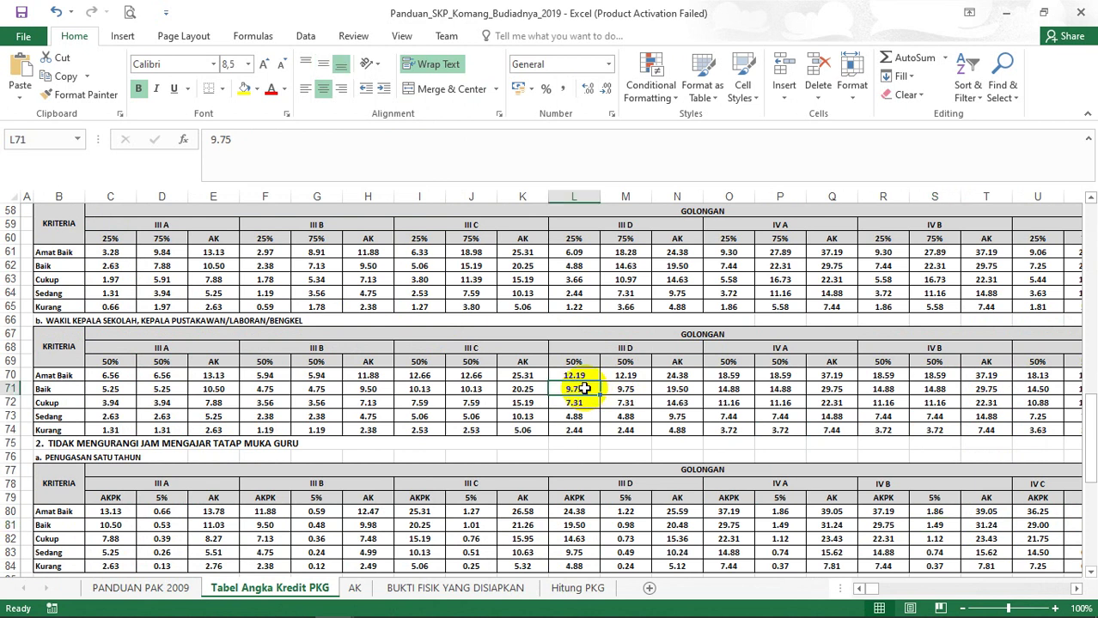
{"action": "left_click", "coordinate": [654, 389]}
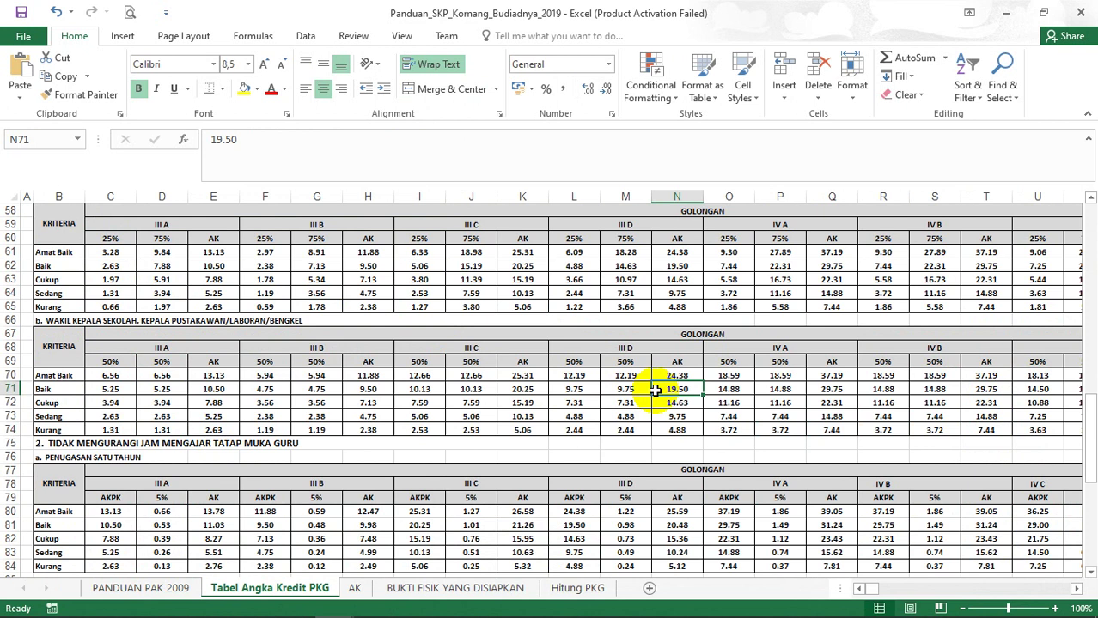
{"action": "left_click", "coordinate": [584, 391]}
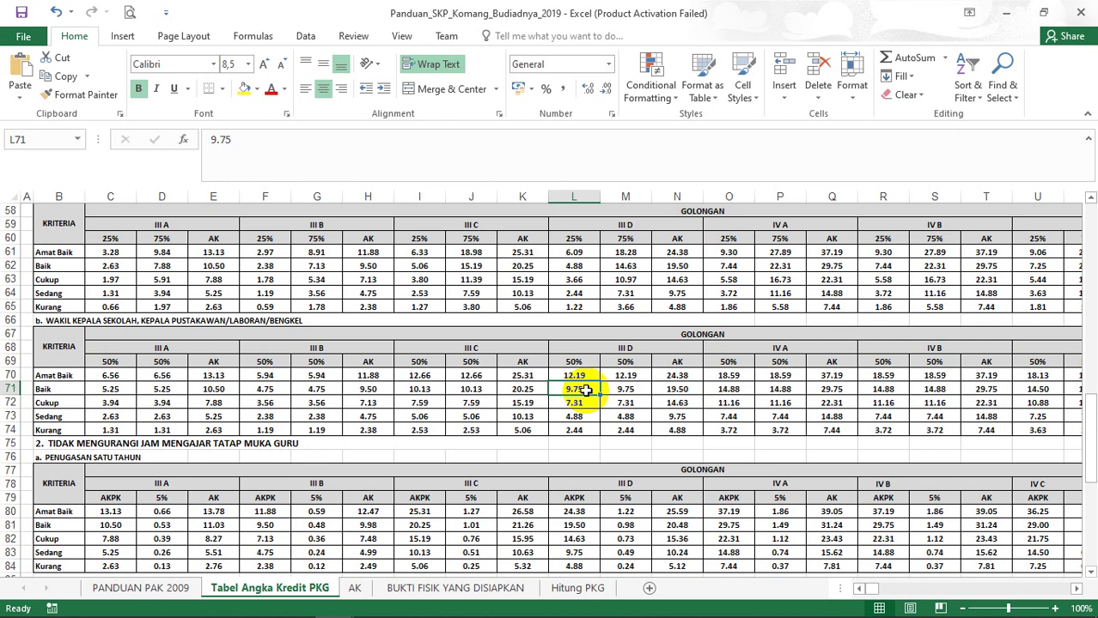
{"action": "mouse_move", "coordinate": [254, 612]}
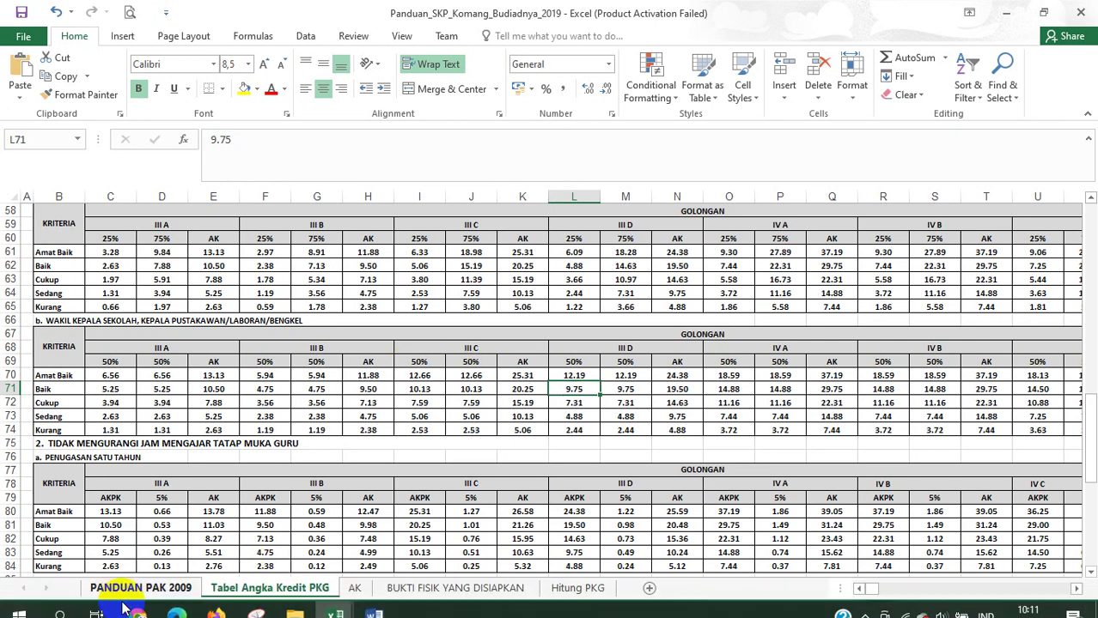
{"action": "left_click", "coordinate": [137, 613]}
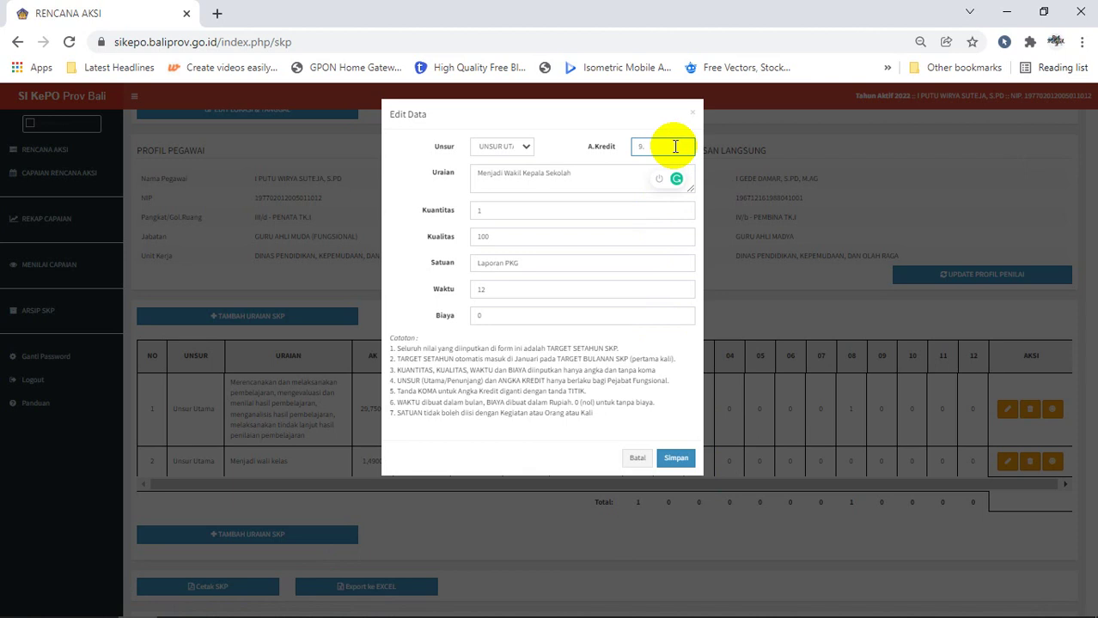
Step: Add "Bidang Kesiswaan" to the end of the Menjadi Wakil Kepala Sekolah description and save the target
{"action": "left_click", "coordinate": [612, 176]}
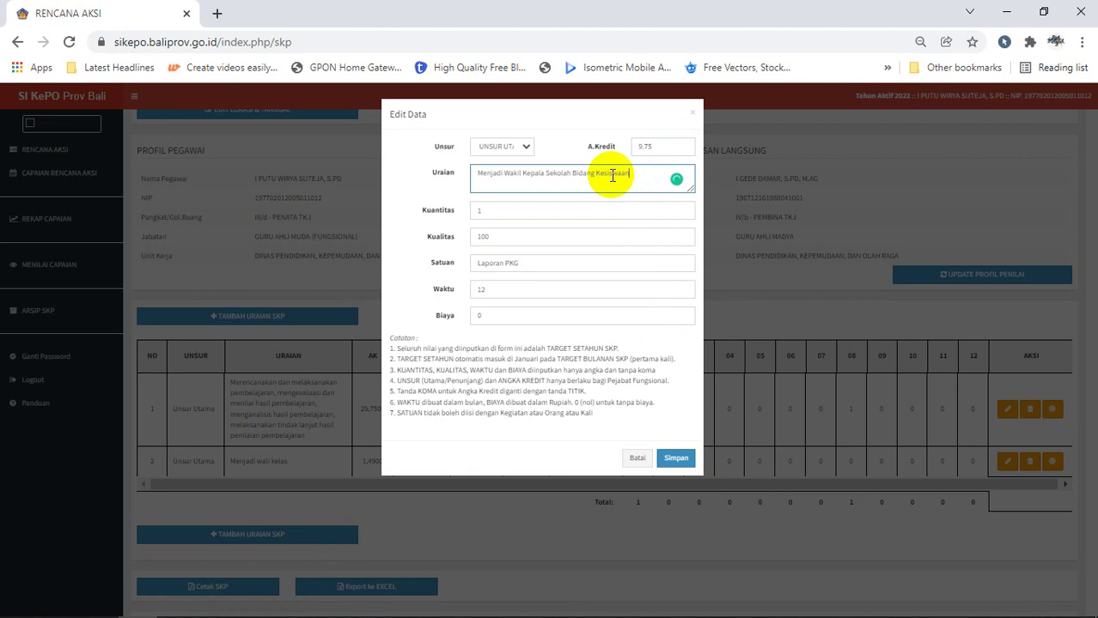
{"action": "type", "text": "Bidang Kesiswaan"}
{"action": "left_click", "coordinate": [670, 459]}
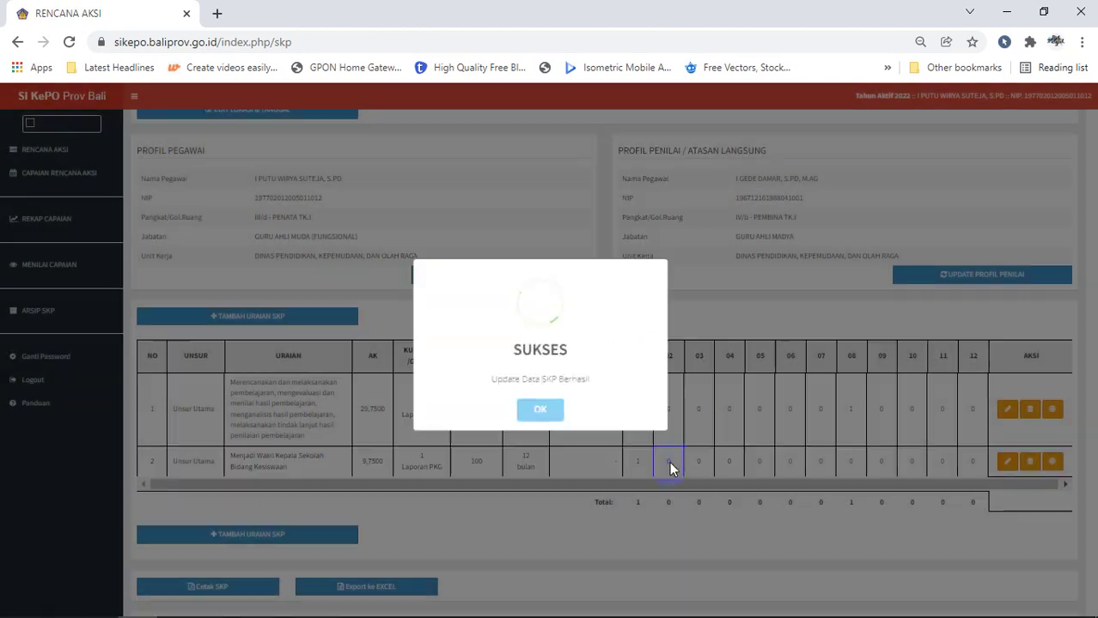
{"action": "left_click", "coordinate": [550, 410]}
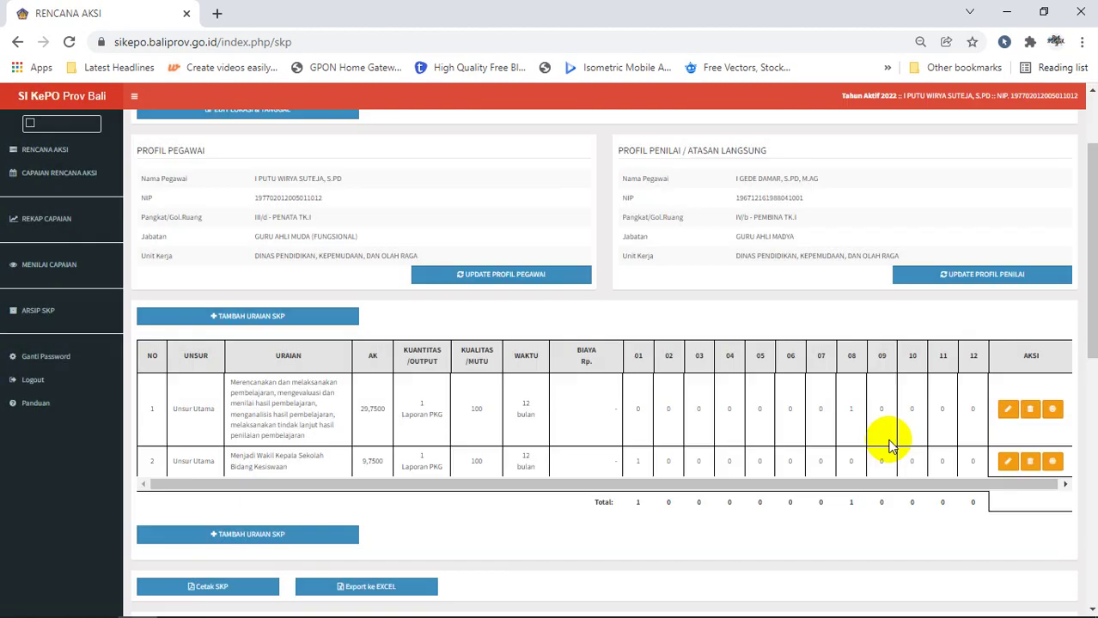
Step: Set A.Kredit of the first target, Merencanakan dan melaksanakan pembelajaran, to 9.75 from cell M71 of Tabel Angka Kredit PKG in Excel and save it
{"action": "left_click", "coordinate": [1011, 416]}
{"action": "left_click_drag", "start_coordinate": [679, 147], "coordinate": [597, 137]}
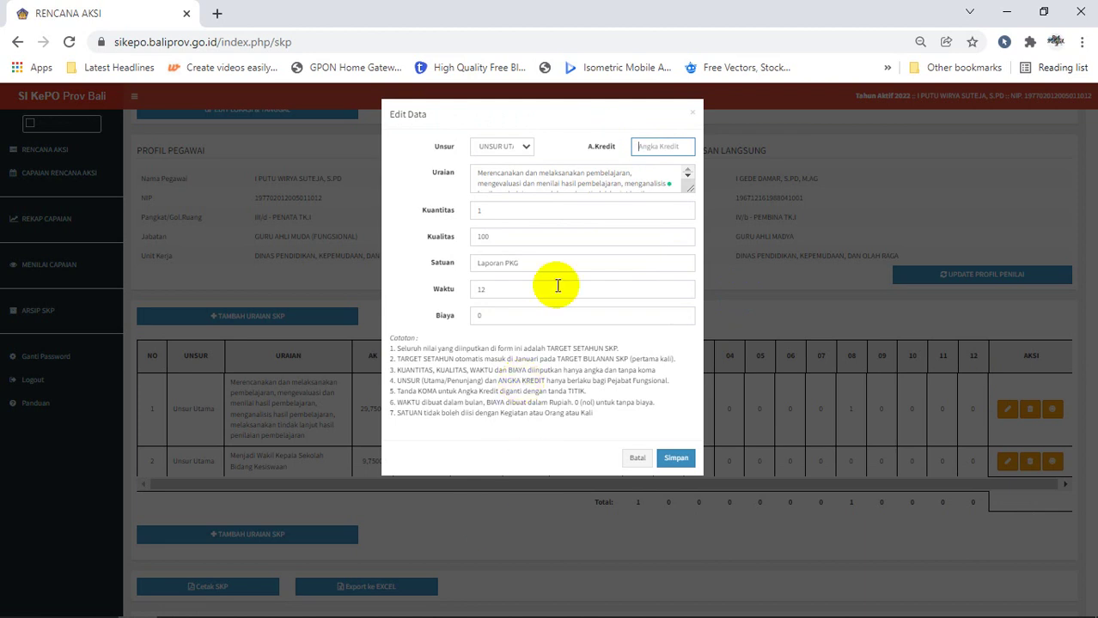
{"action": "mouse_move", "coordinate": [404, 589]}
{"action": "mouse_move", "coordinate": [337, 603]}
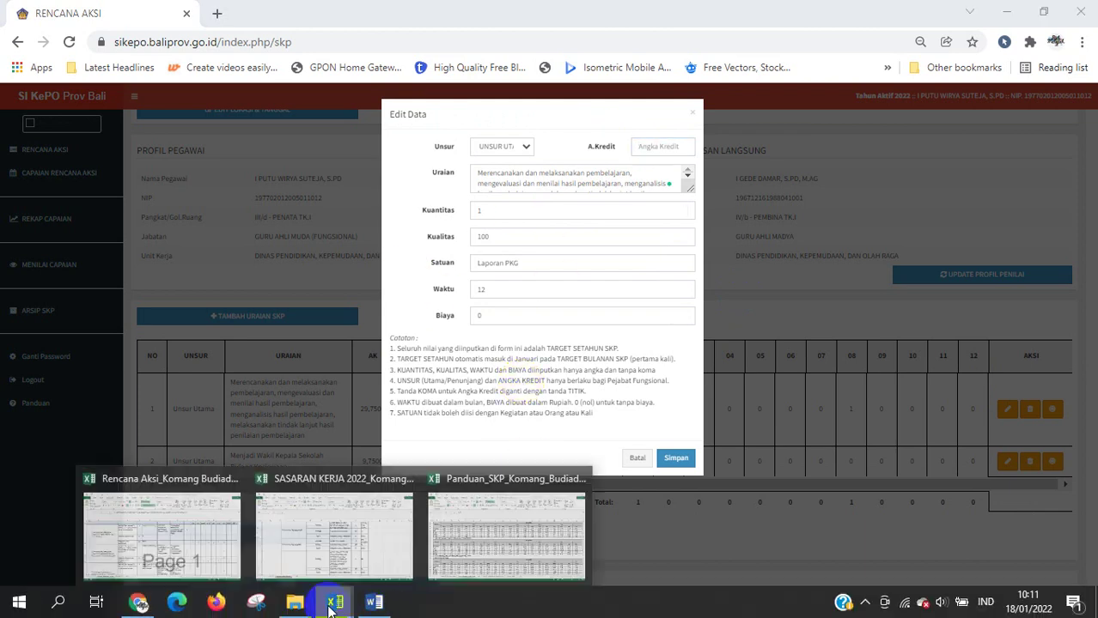
{"action": "left_click", "coordinate": [487, 544]}
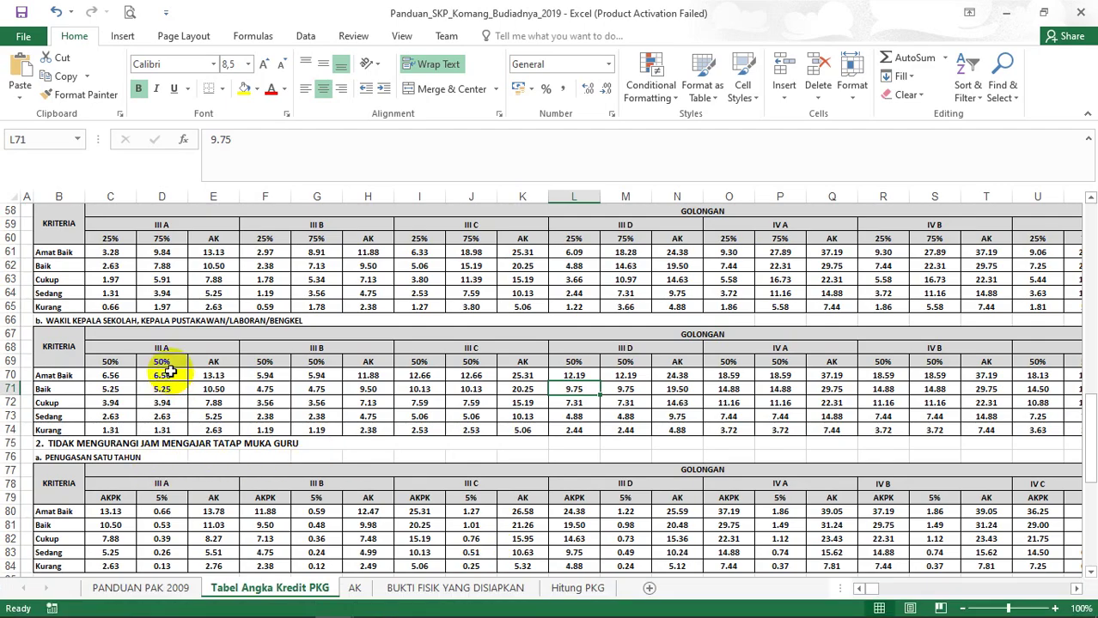
{"action": "left_click", "coordinate": [632, 390]}
{"action": "mouse_move", "coordinate": [284, 613]}
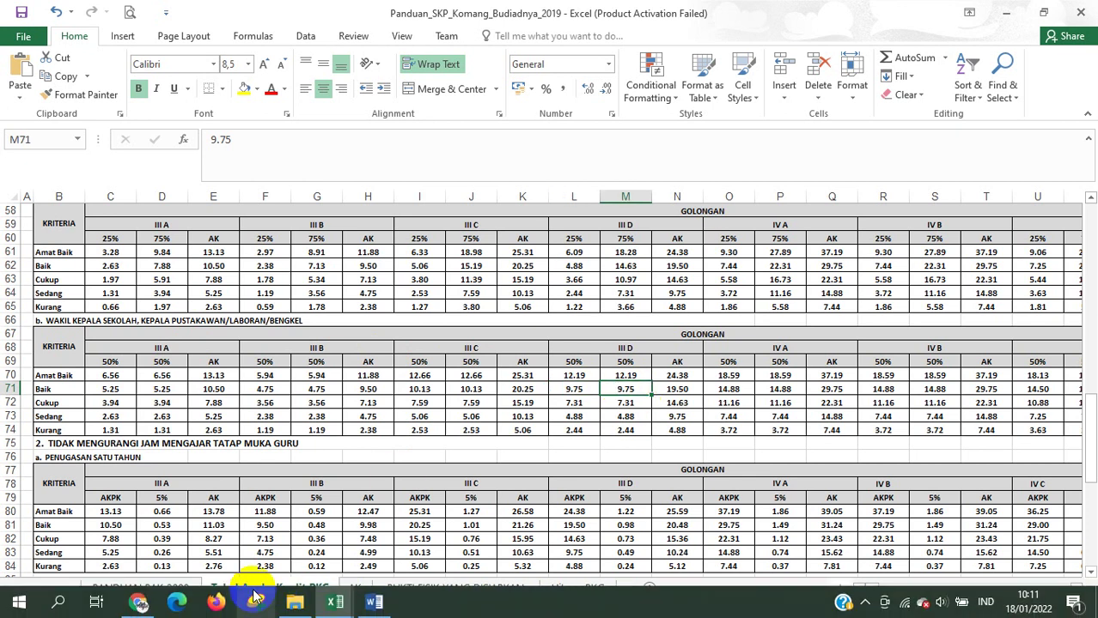
{"action": "left_click", "coordinate": [140, 601]}
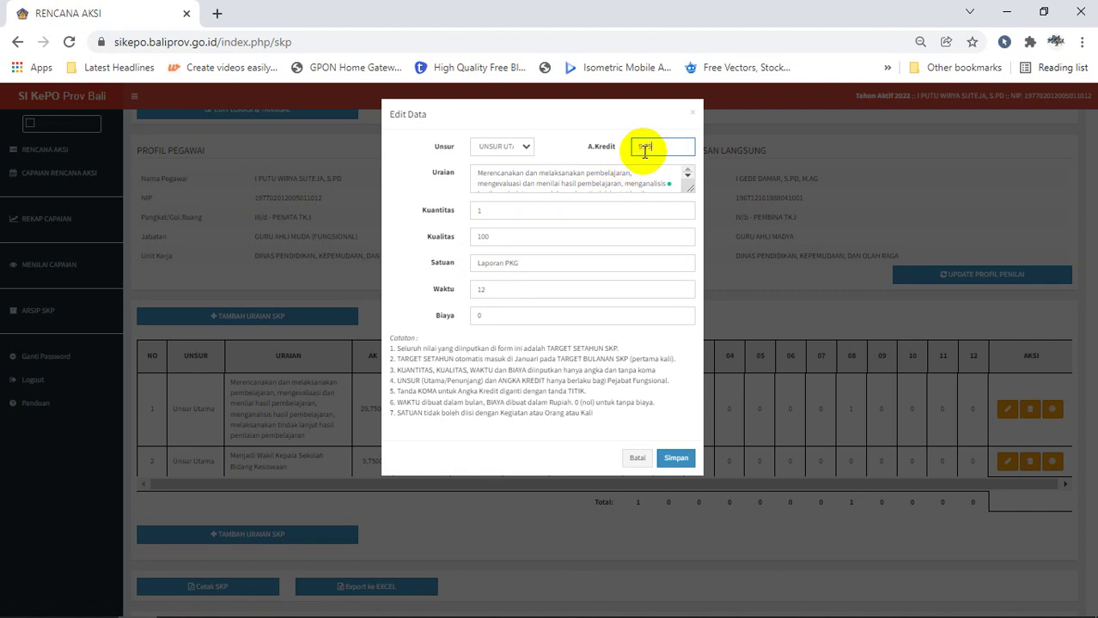
{"action": "left_click", "coordinate": [678, 459]}
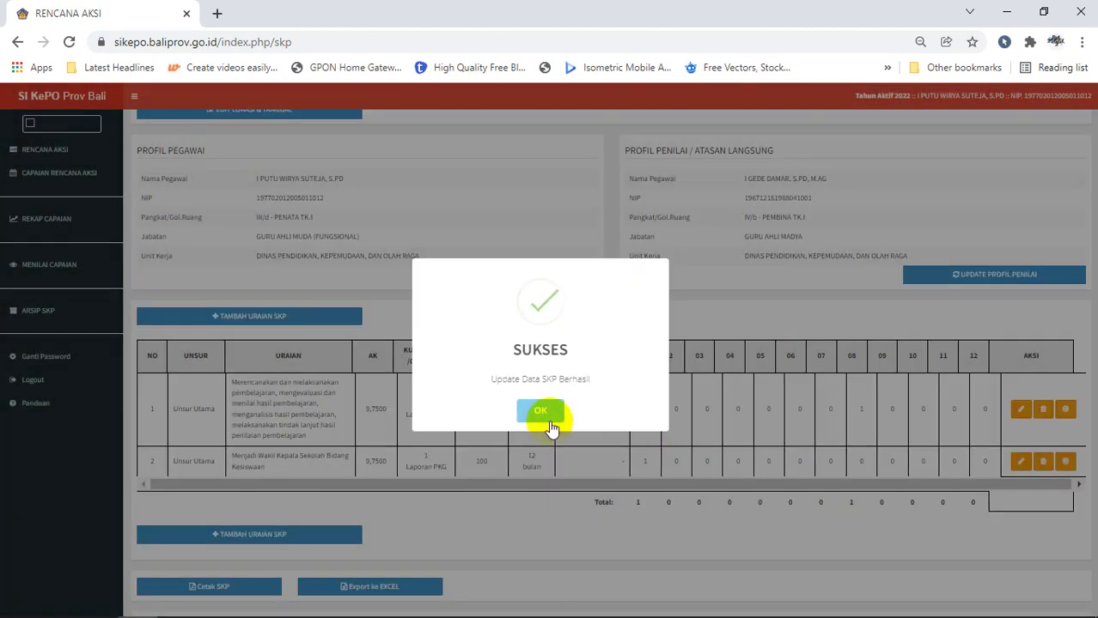
{"action": "left_click", "coordinate": [541, 414]}
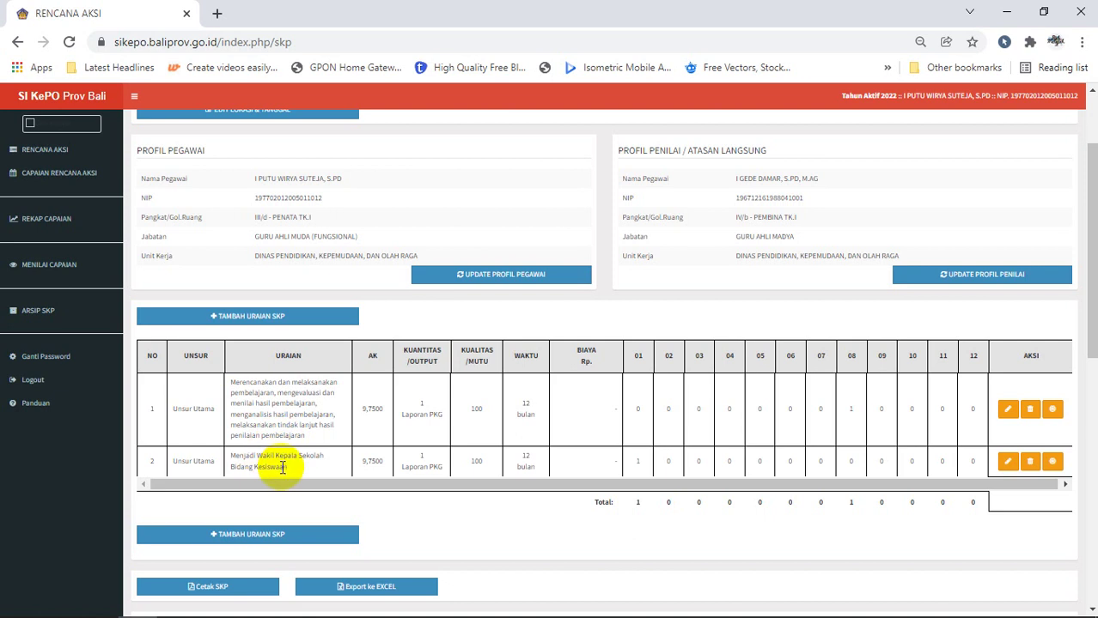
Step: Start a new annual target in SiKEPO and check the curriculum and extracurricular duties in Excel's Capaian Rencana 2022 sheet
{"action": "left_click", "coordinate": [276, 316]}
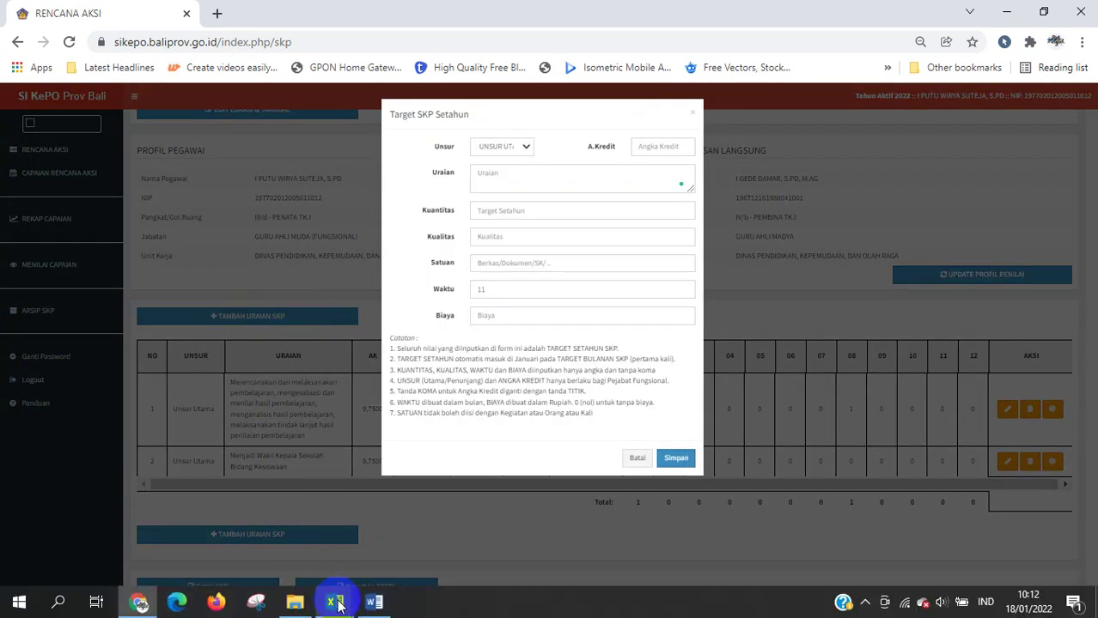
{"action": "mouse_move", "coordinate": [334, 601]}
{"action": "left_click", "coordinate": [188, 523]}
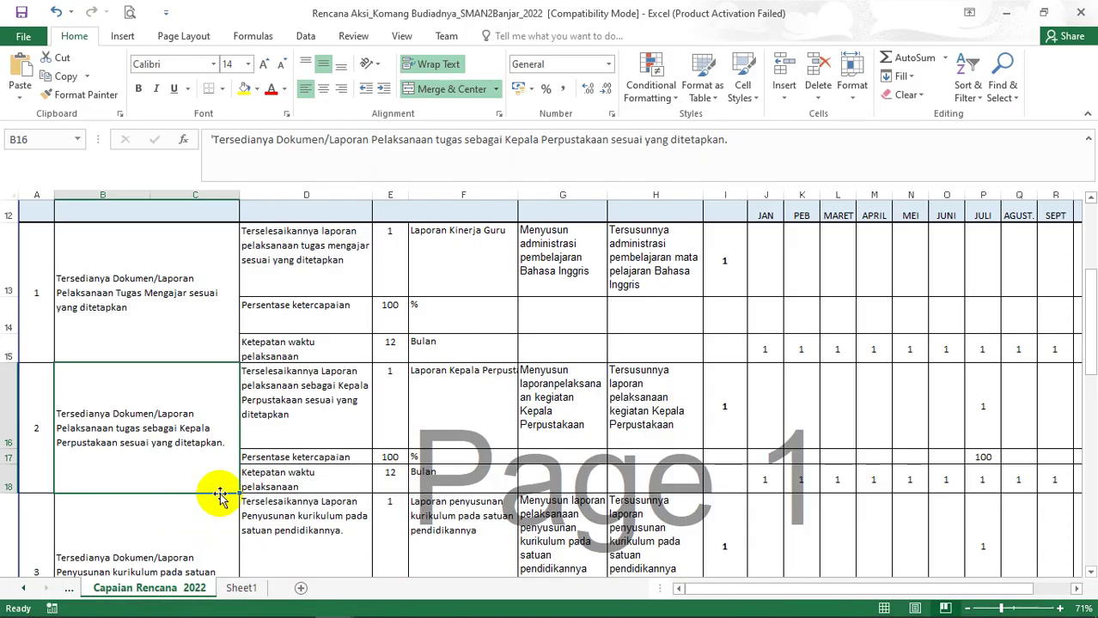
{"action": "scroll", "coordinate": [247, 484], "scroll_direction": "down", "scroll_amount": 1}
{"action": "left_click", "coordinate": [281, 436]}
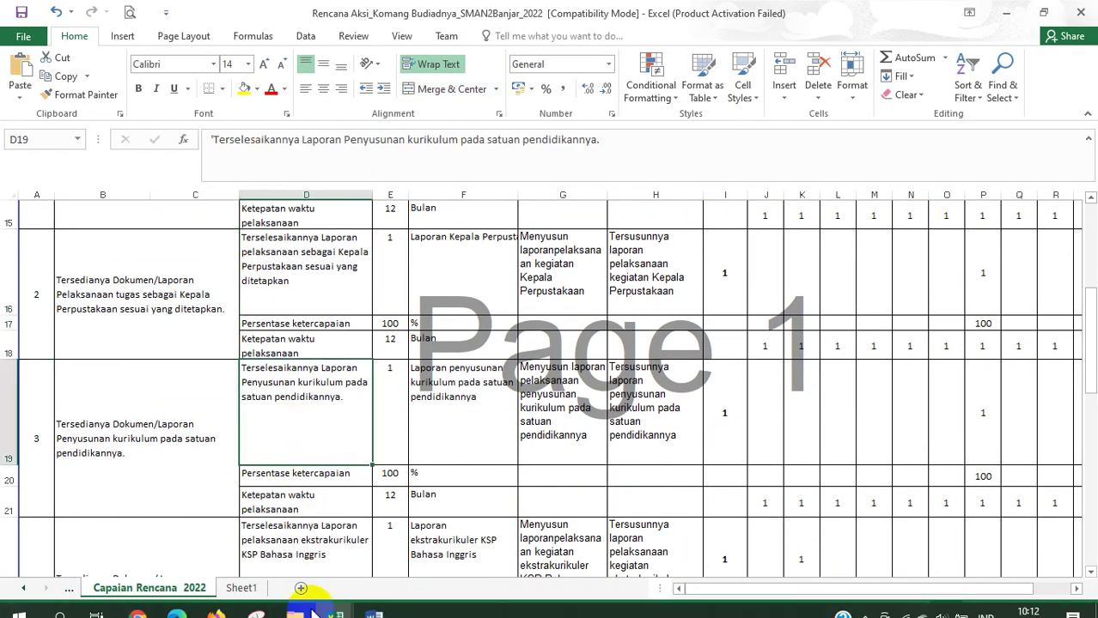
{"action": "left_click", "coordinate": [340, 565]}
Step: Copy "Menyusun kurikulum pada satuan pendidikannya" from the PANDUAN PAK 2009 sheet into the new target's Uraian in SiKEPO
{"action": "left_click", "coordinate": [343, 606]}
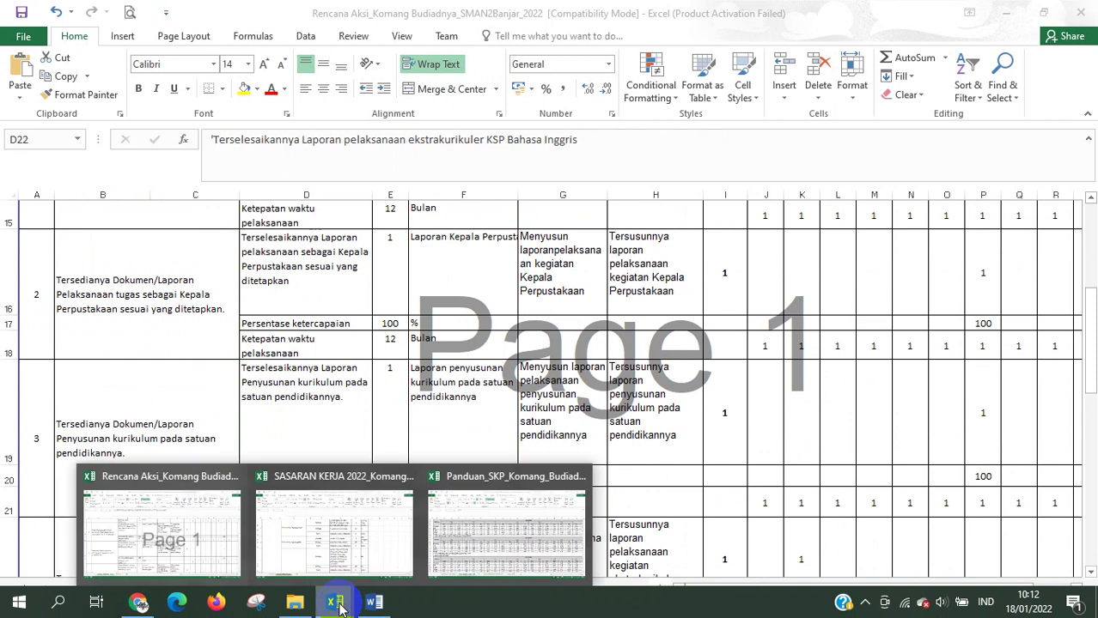
{"action": "left_click", "coordinate": [522, 557]}
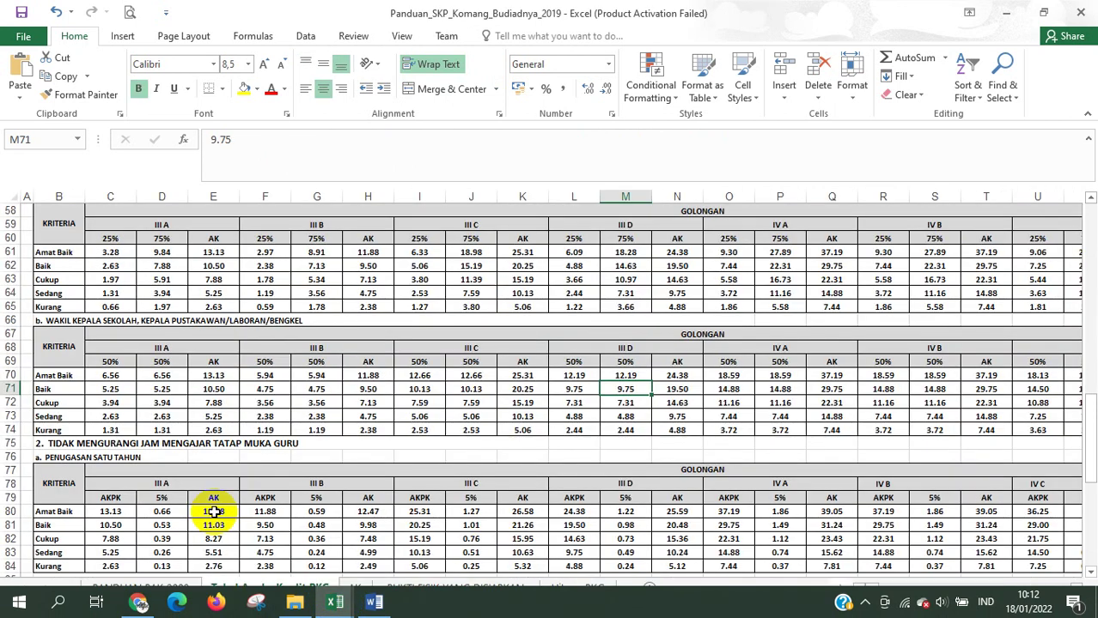
{"action": "left_click", "coordinate": [169, 590]}
{"action": "left_click", "coordinate": [259, 453]}
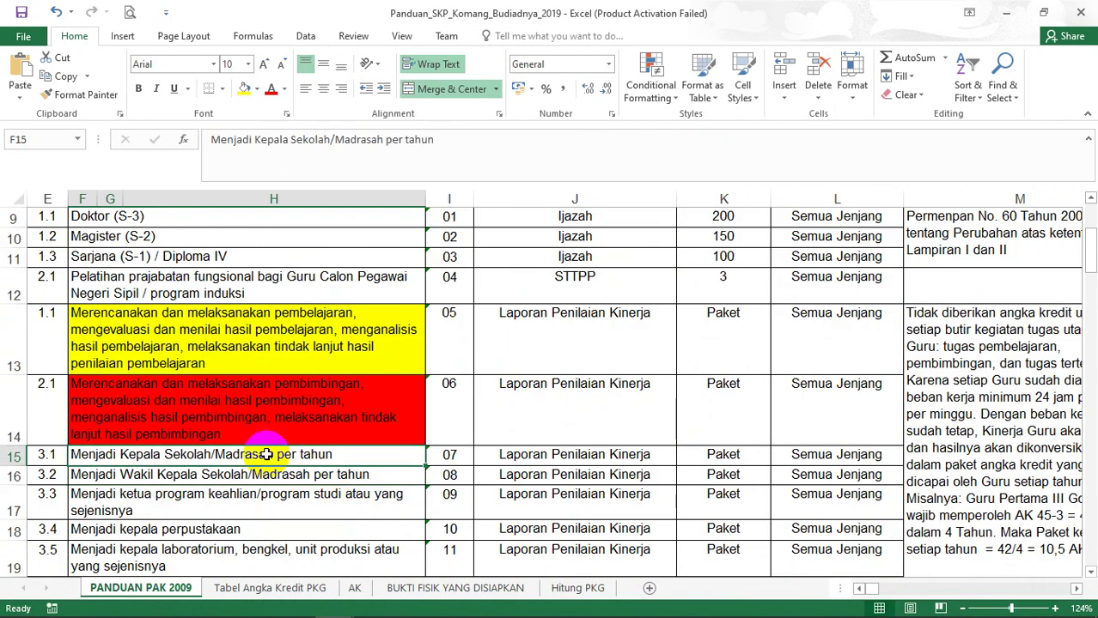
{"action": "scroll", "coordinate": [267, 457], "scroll_direction": "up", "scroll_amount": 2}
{"action": "scroll", "coordinate": [240, 461], "scroll_direction": "down", "scroll_amount": 1}
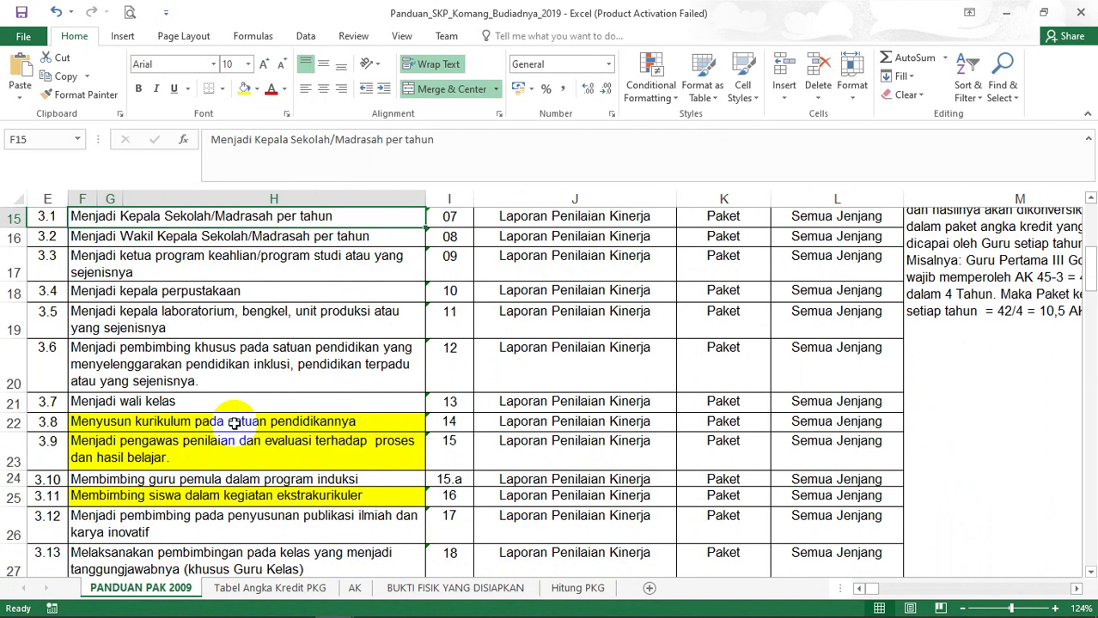
{"action": "left_click", "coordinate": [205, 380]}
{"action": "left_click", "coordinate": [197, 421]}
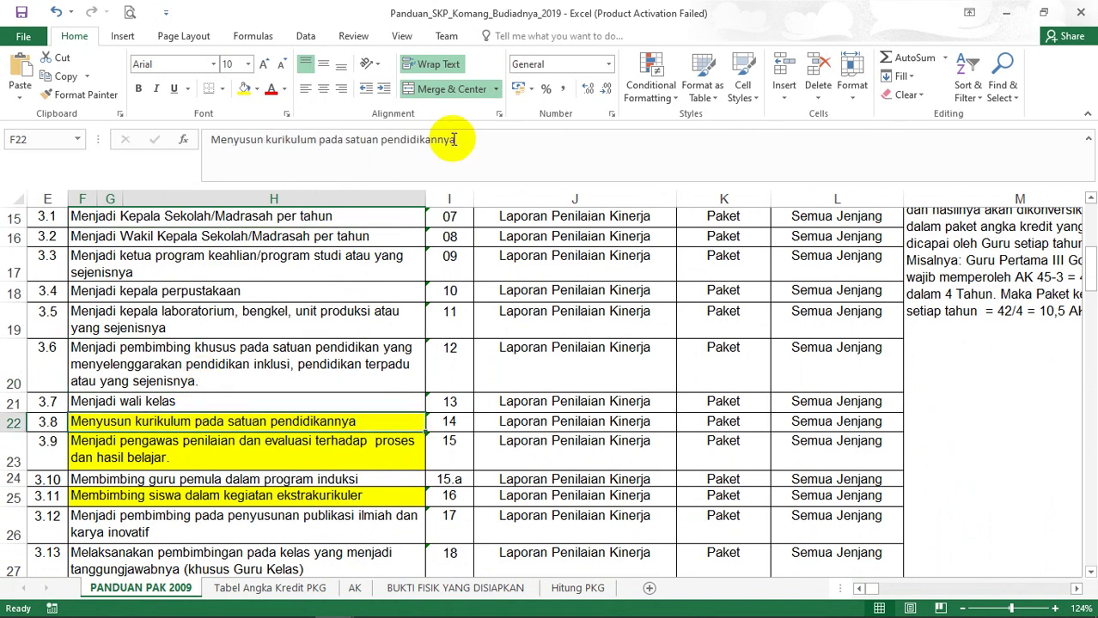
{"action": "left_click_drag", "start_coordinate": [456, 139], "coordinate": [203, 139]}
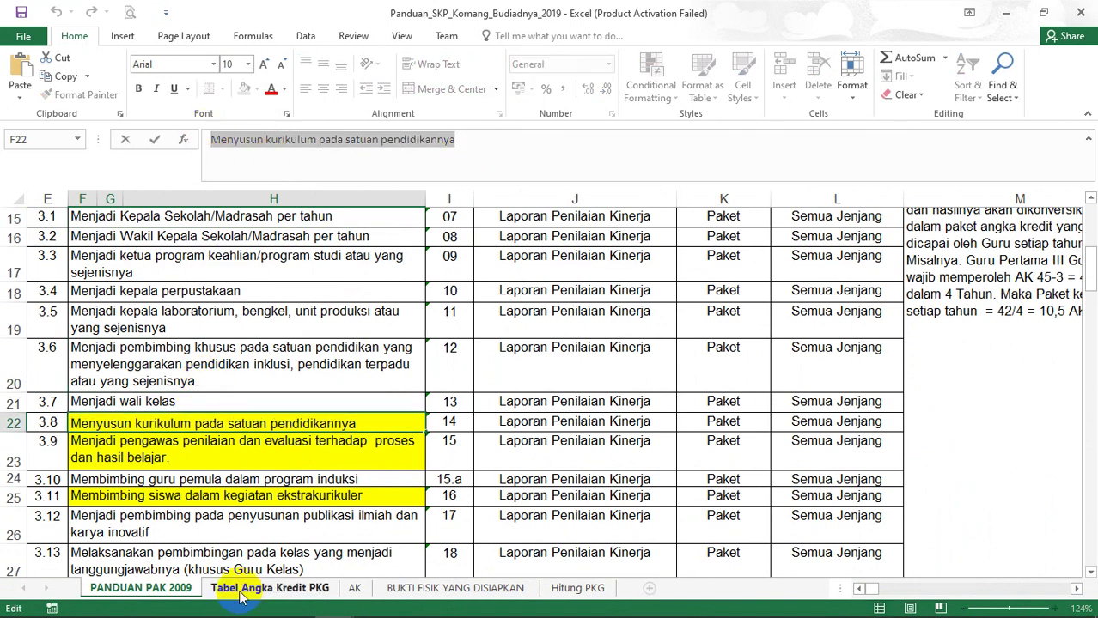
{"action": "left_click", "coordinate": [210, 603]}
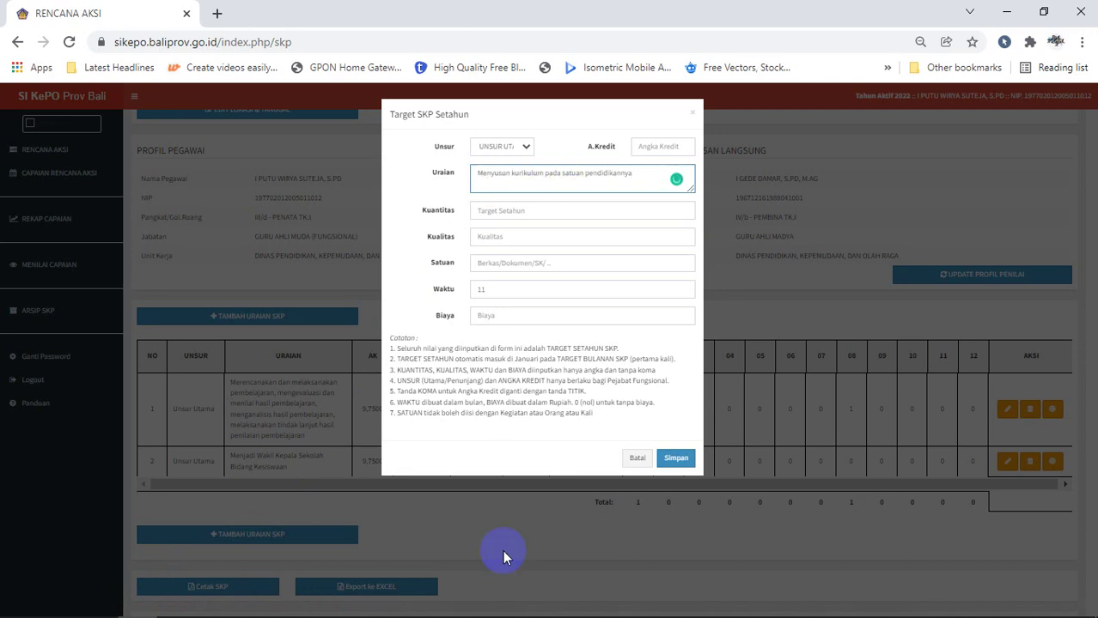
Step: Take the III D Baik 2% value for Penugasan Kurang Satu Tahun from Tabel Angka Kredit PKG in Excel and enter 0.39 as A.Kredit in SiKEPO
{"action": "mouse_move", "coordinate": [335, 605]}
{"action": "left_click", "coordinate": [467, 549]}
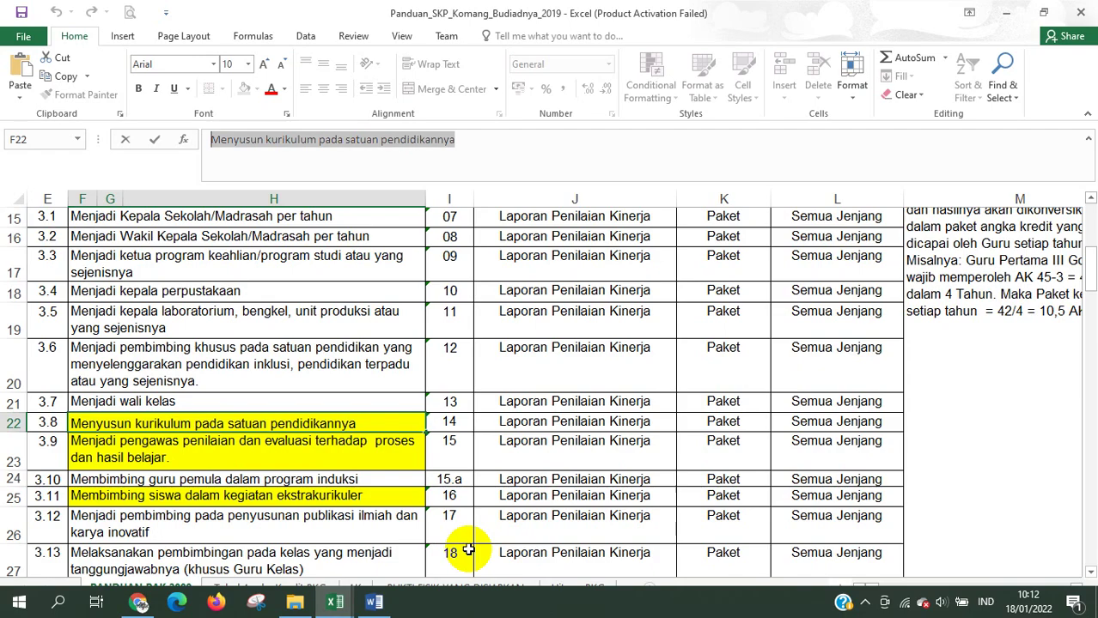
{"action": "left_click", "coordinate": [285, 589]}
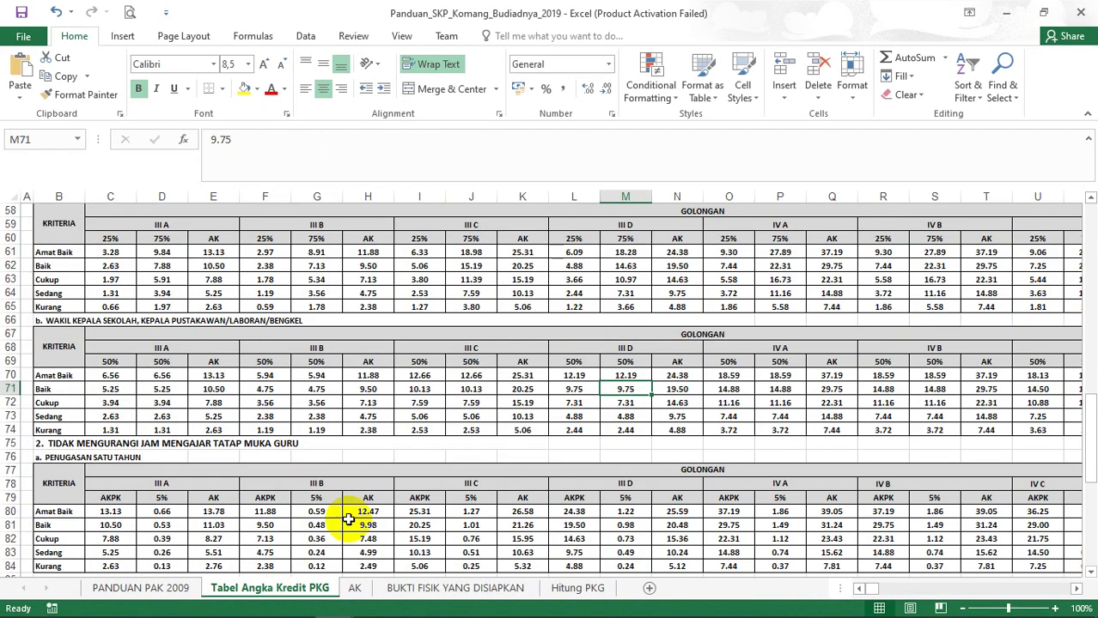
{"action": "scroll", "coordinate": [364, 453], "scroll_direction": "down", "scroll_amount": 4}
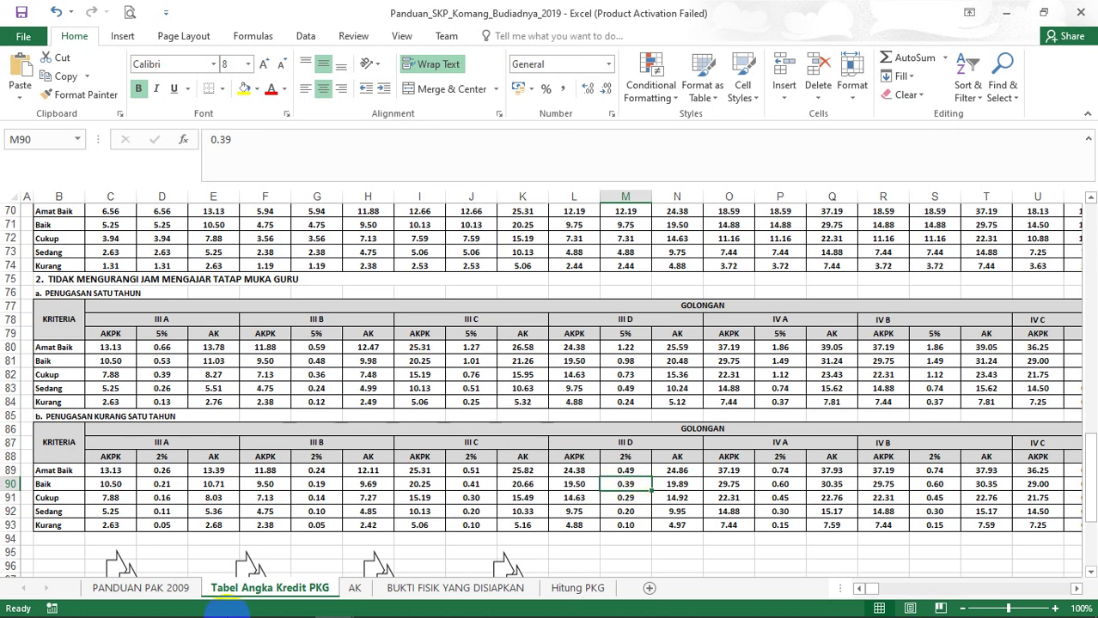
{"action": "mouse_move", "coordinate": [196, 602]}
{"action": "left_click", "coordinate": [150, 603]}
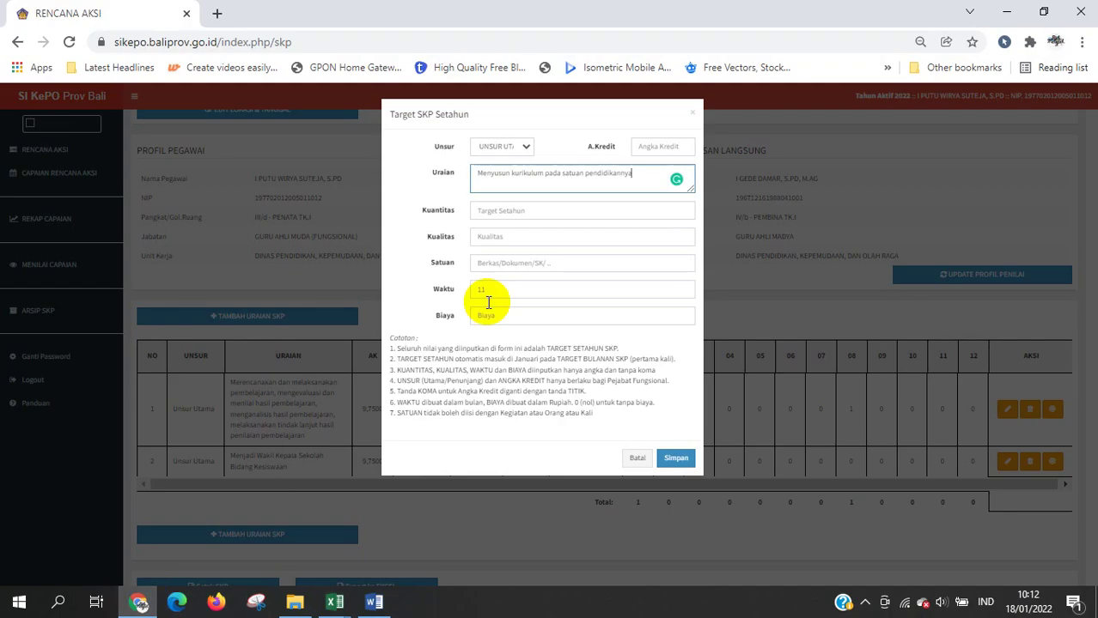
{"action": "left_click", "coordinate": [641, 150]}
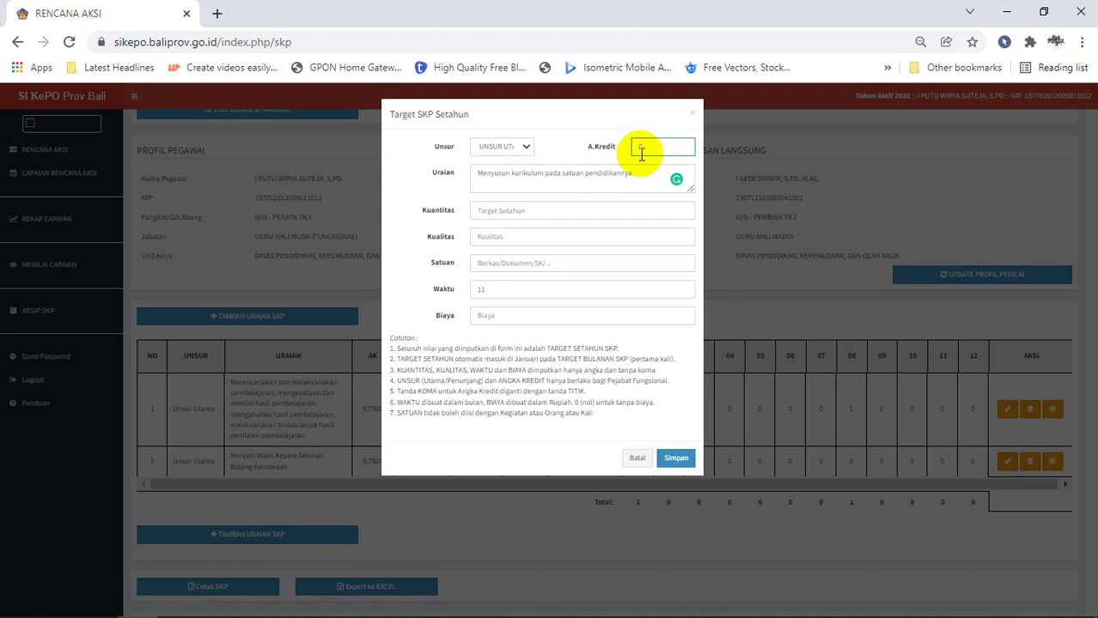
{"action": "type", "text": "0.39"}
Step: Fill in the curriculum target with Kuantitas 1, Kualitas 100, Satuan Laporan PKG, Waktu 1 and Biaya 0, and save it
{"action": "left_click", "coordinate": [601, 211]}
{"action": "type", "text": "1"}
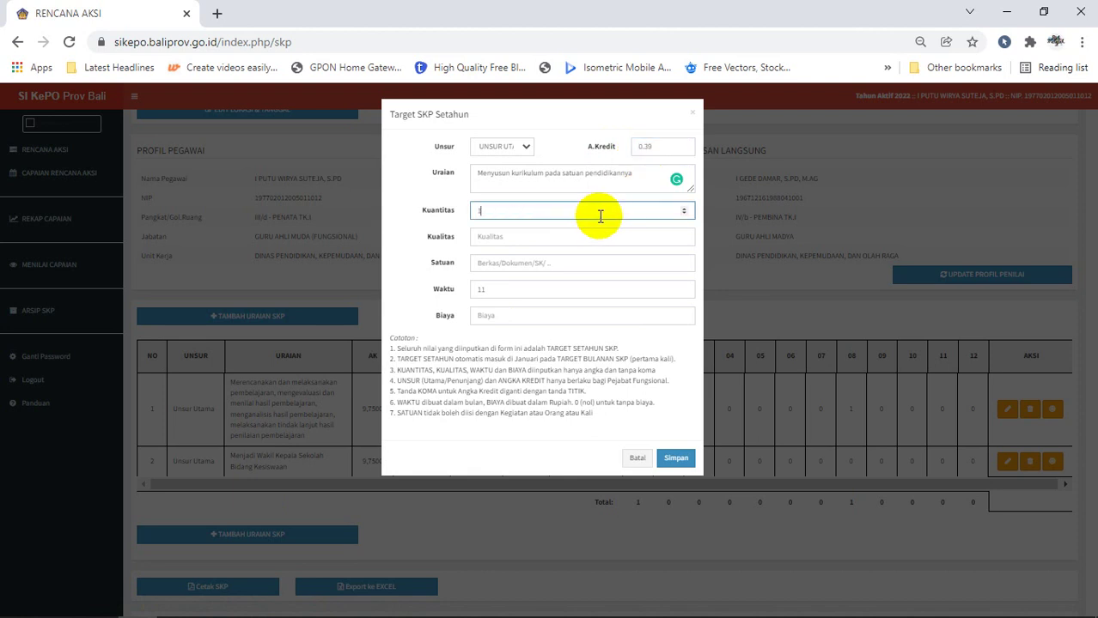
{"action": "left_click", "coordinate": [560, 233]}
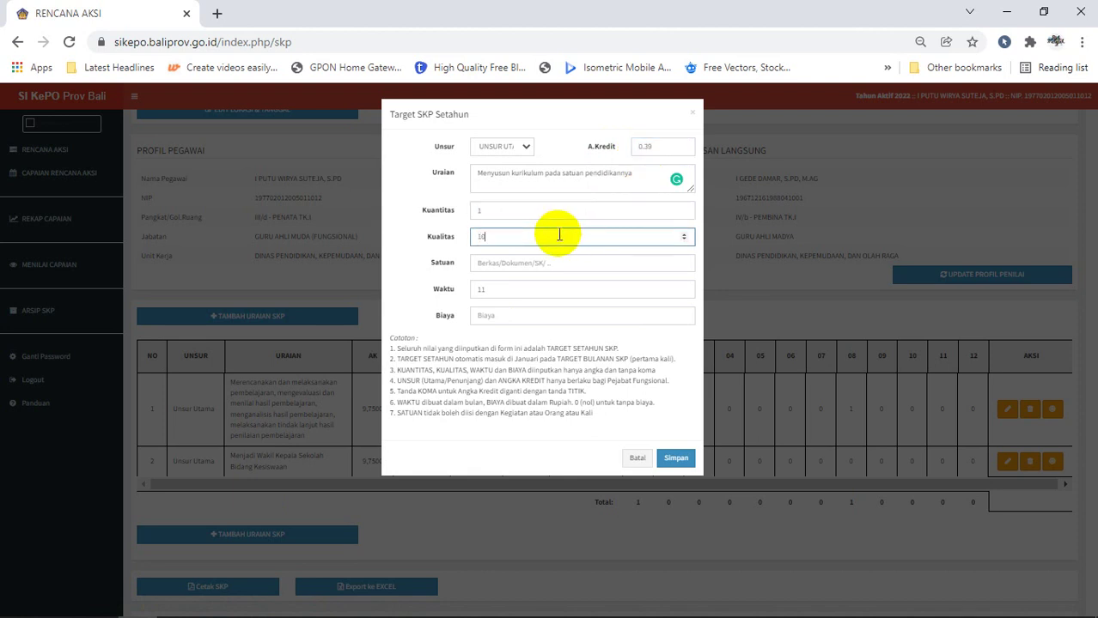
{"action": "left_click", "coordinate": [523, 266]}
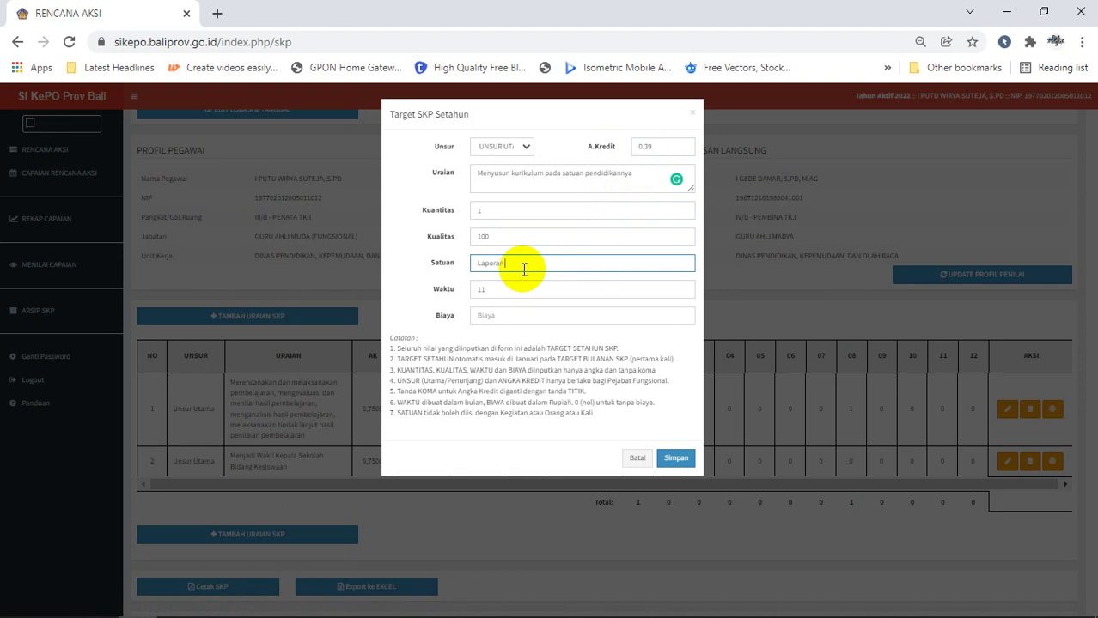
{"action": "left_click", "coordinate": [480, 290]}
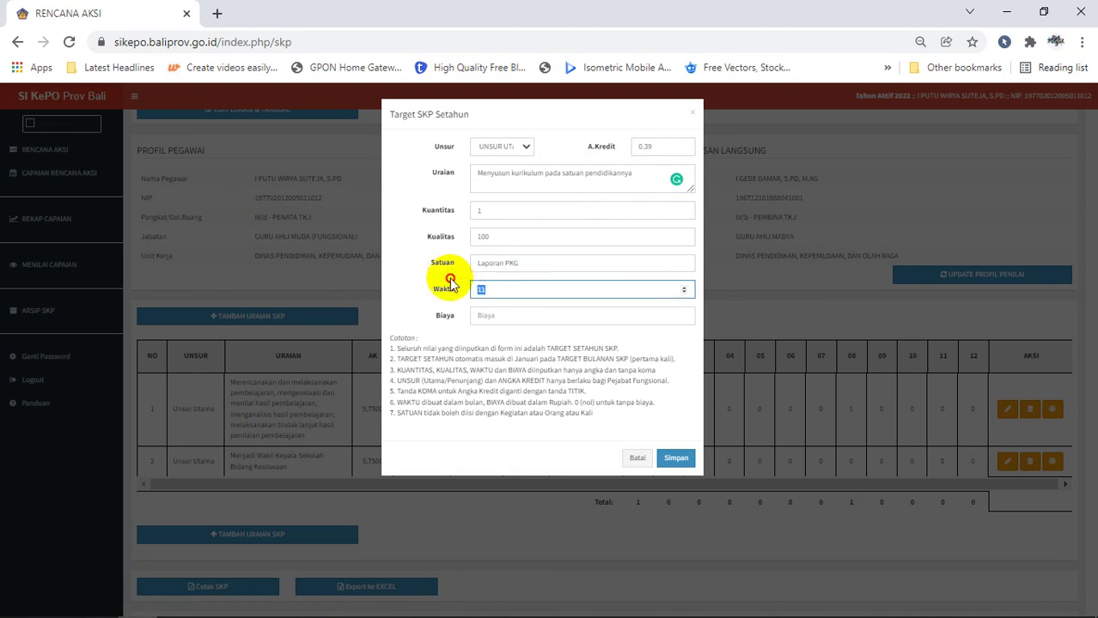
{"action": "type", "text": "1"}
{"action": "left_click", "coordinate": [482, 314]}
{"action": "type", "text": "0"}
{"action": "left_click", "coordinate": [676, 457]}
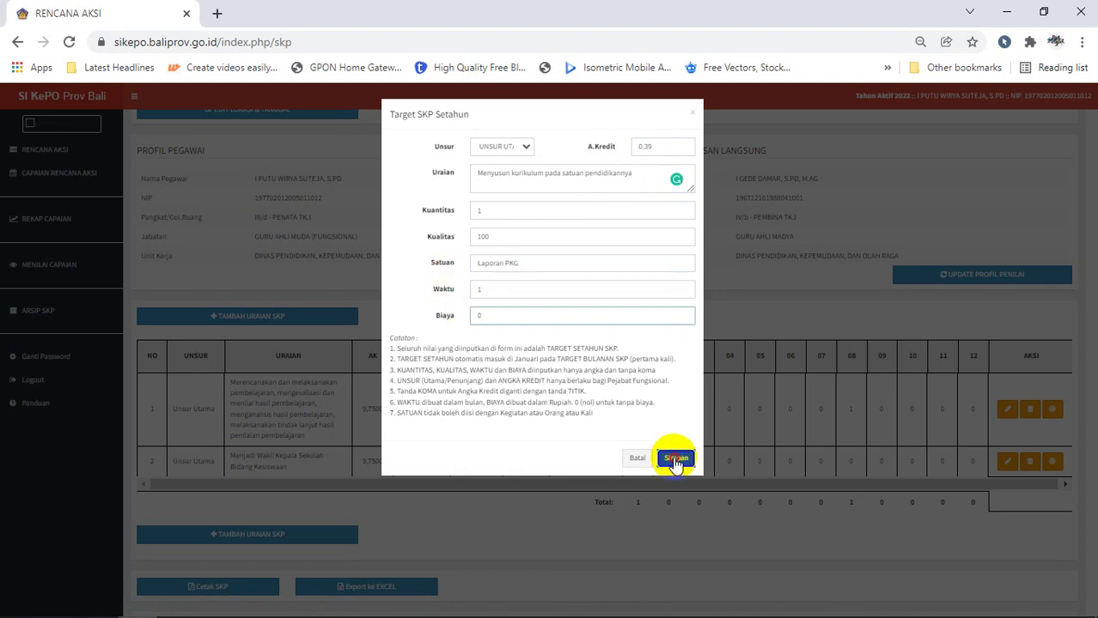
{"action": "left_click", "coordinate": [544, 413]}
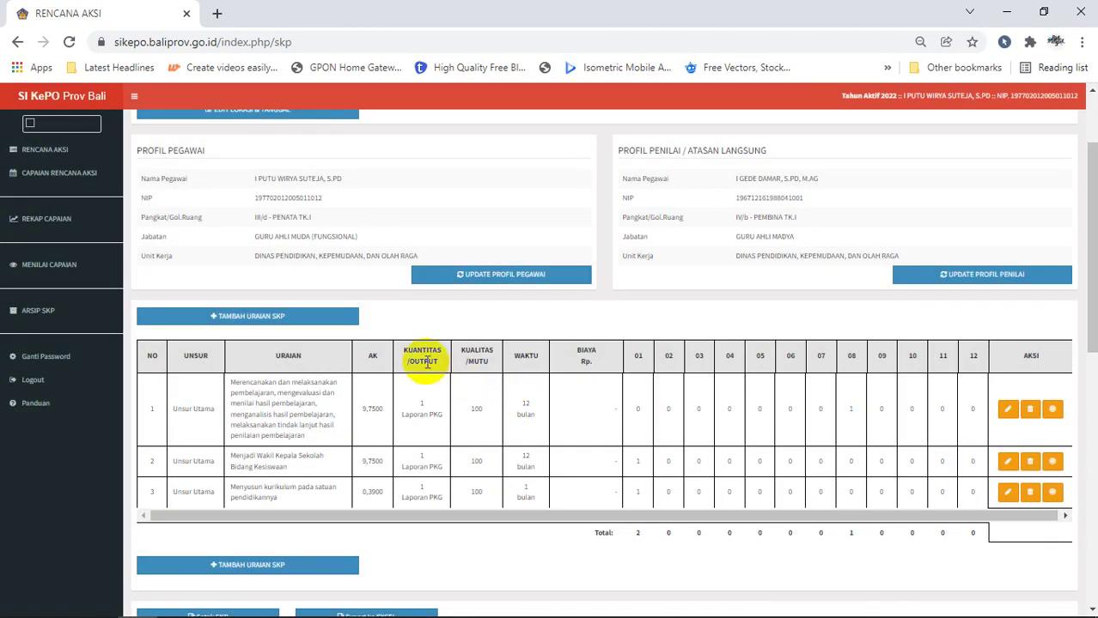
Step: Start another annual target in SiKEPO and review the duties listed in Excel's Capaian Rencana 2022 sheet
{"action": "left_click", "coordinate": [325, 315]}
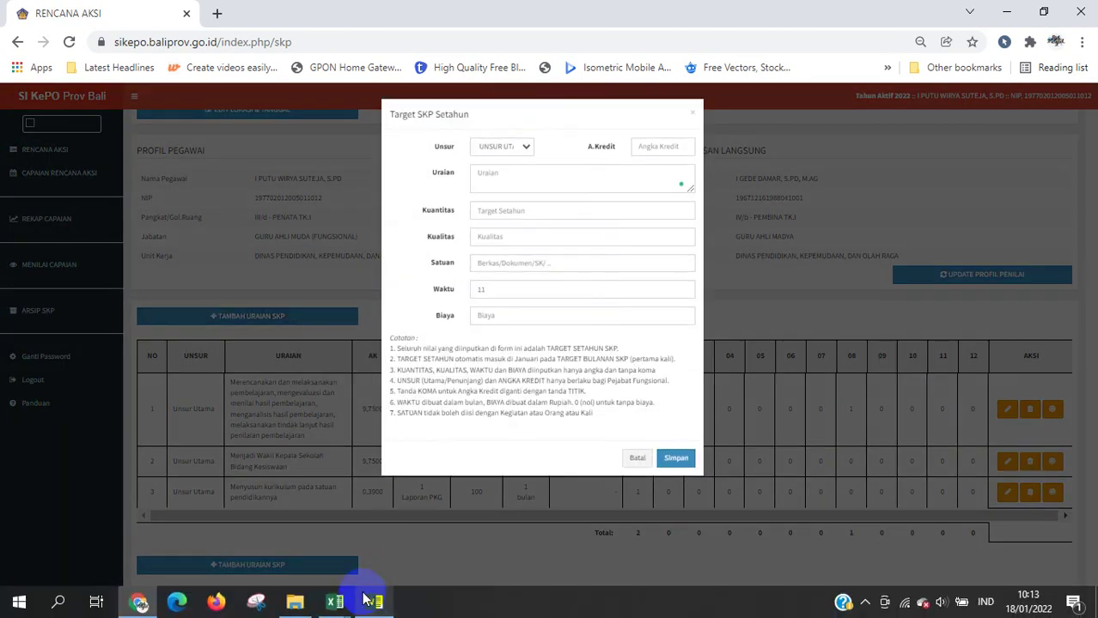
{"action": "mouse_move", "coordinate": [339, 601]}
{"action": "left_click", "coordinate": [169, 502]}
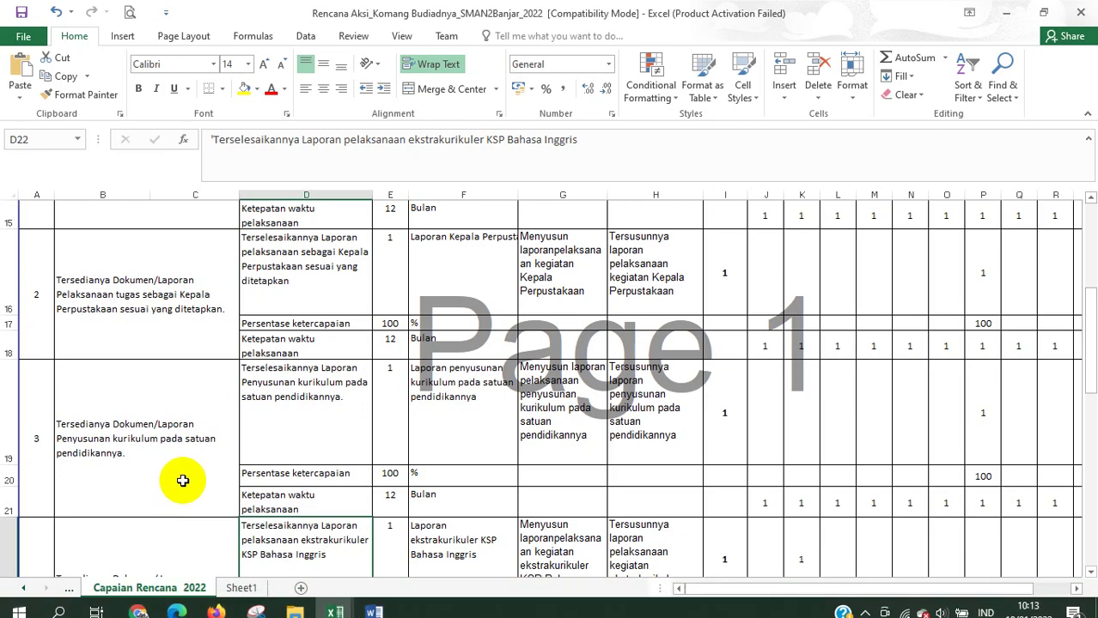
{"action": "scroll", "coordinate": [169, 498], "scroll_direction": "down", "scroll_amount": 1}
{"action": "scroll", "coordinate": [166, 491], "scroll_direction": "down", "scroll_amount": 1}
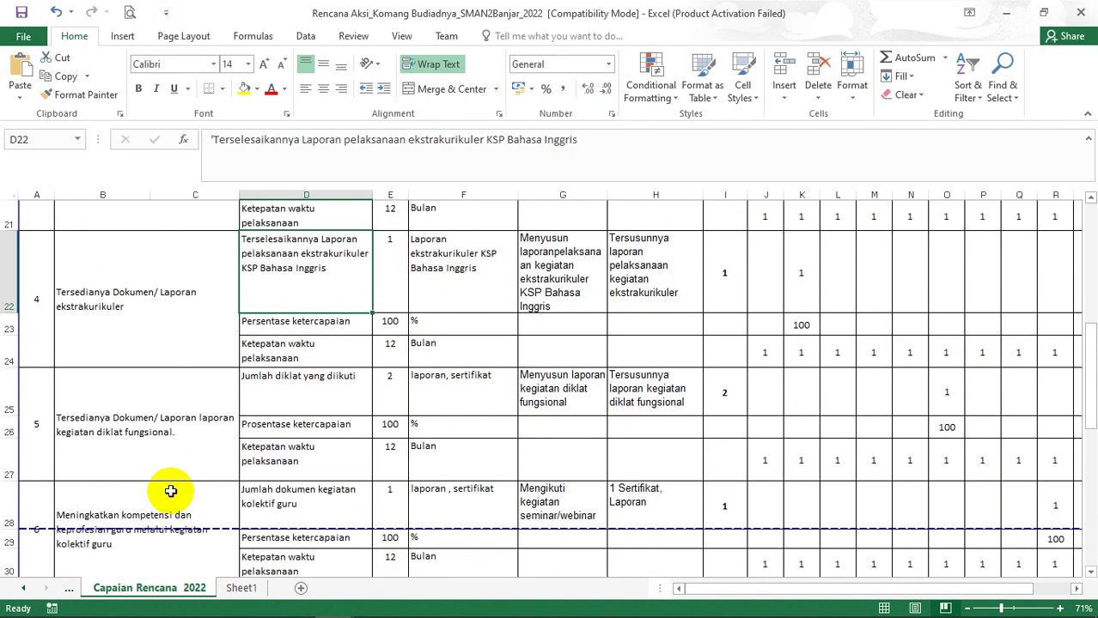
{"action": "scroll", "coordinate": [270, 429], "scroll_direction": "up", "scroll_amount": 3}
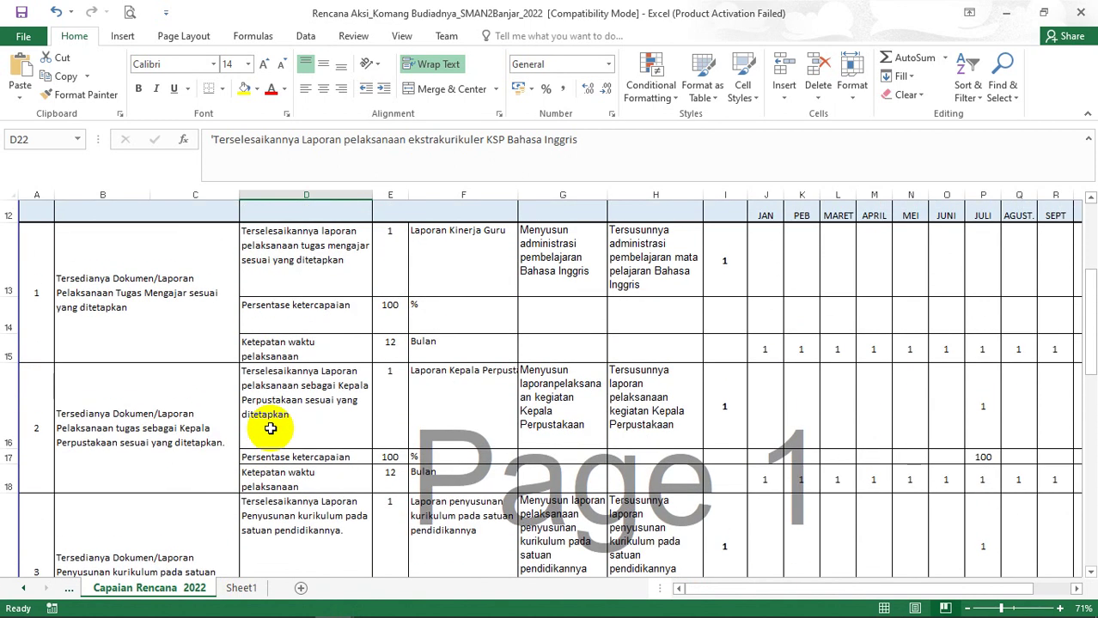
Step: Copy "Menjadi pengawas penilaian dan evaluasi terhadap proses dan hasil belajar." from the PANDUAN PAK 2009 sheet into the target's Uraian in SiKEPO
{"action": "mouse_move", "coordinate": [289, 608]}
{"action": "left_click", "coordinate": [335, 606]}
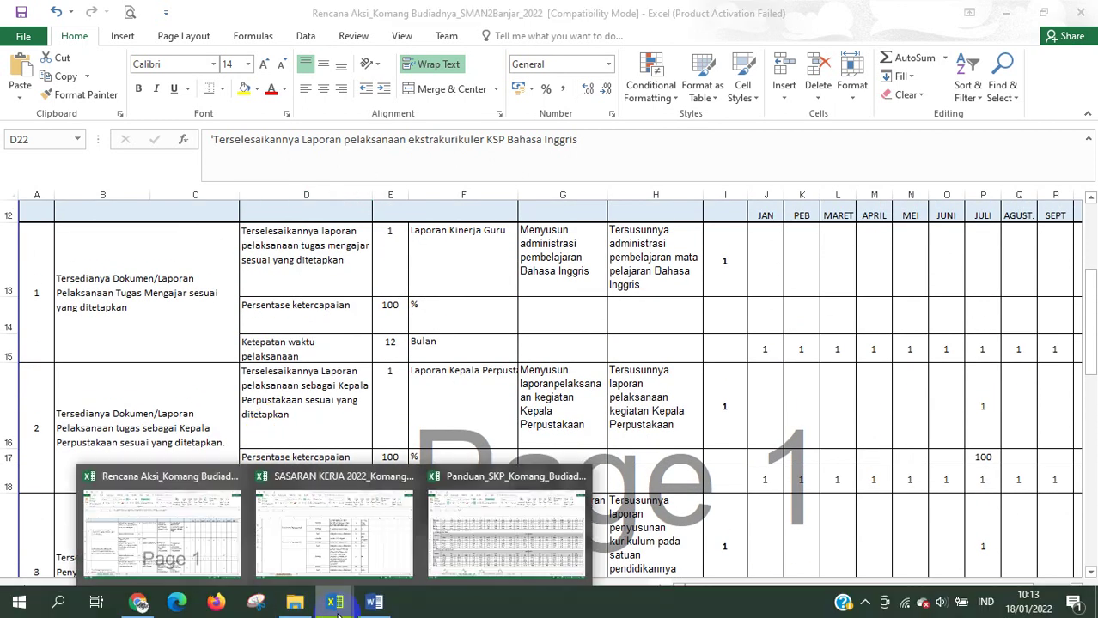
{"action": "left_click", "coordinate": [449, 537]}
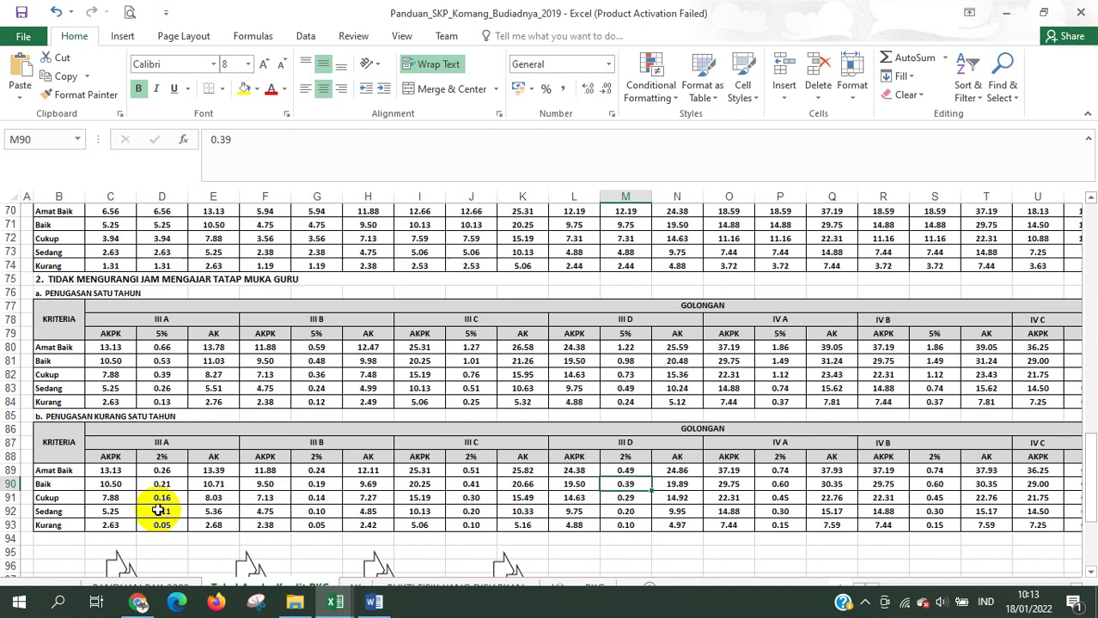
{"action": "left_click", "coordinate": [163, 588]}
{"action": "left_click", "coordinate": [206, 454]}
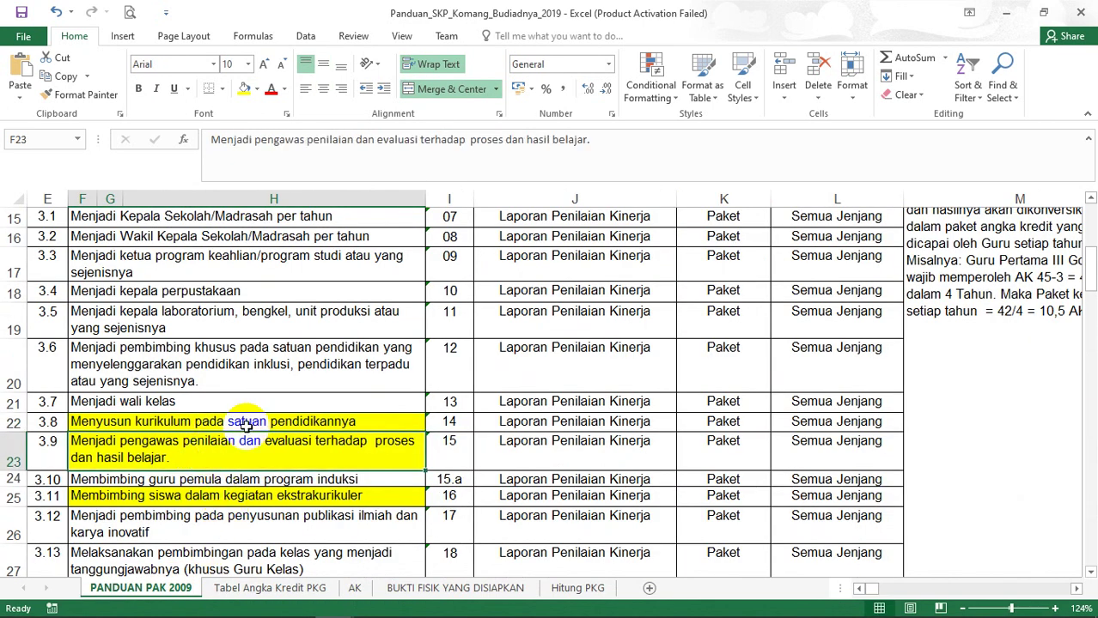
{"action": "left_click_drag", "start_coordinate": [600, 139], "coordinate": [210, 111]}
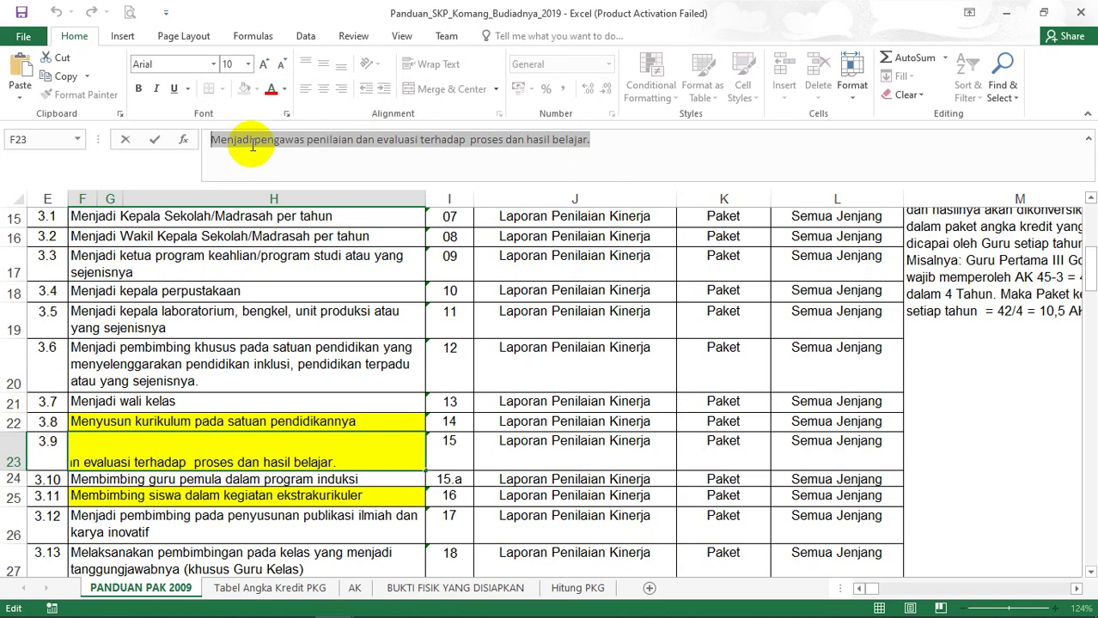
{"action": "left_click", "coordinate": [138, 602]}
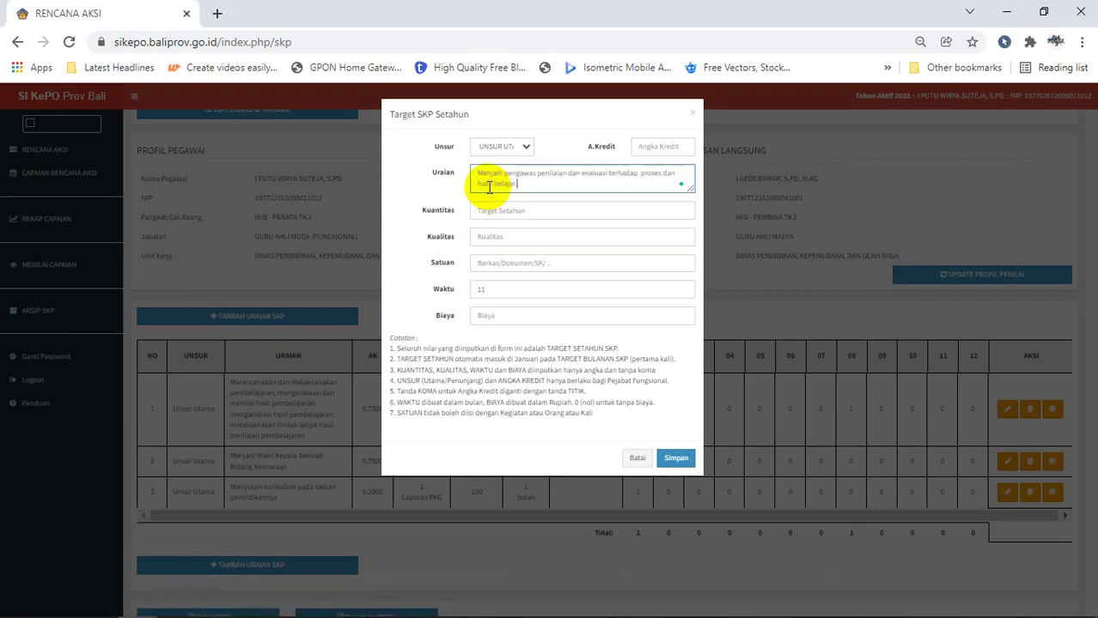
Step: Fill in the pengawas penilaian target with Kuantitas 1, Kualitas 100, Satuan Laporan PKG, Waktu 12 and Biaya 0
{"action": "left_click", "coordinate": [638, 147]}
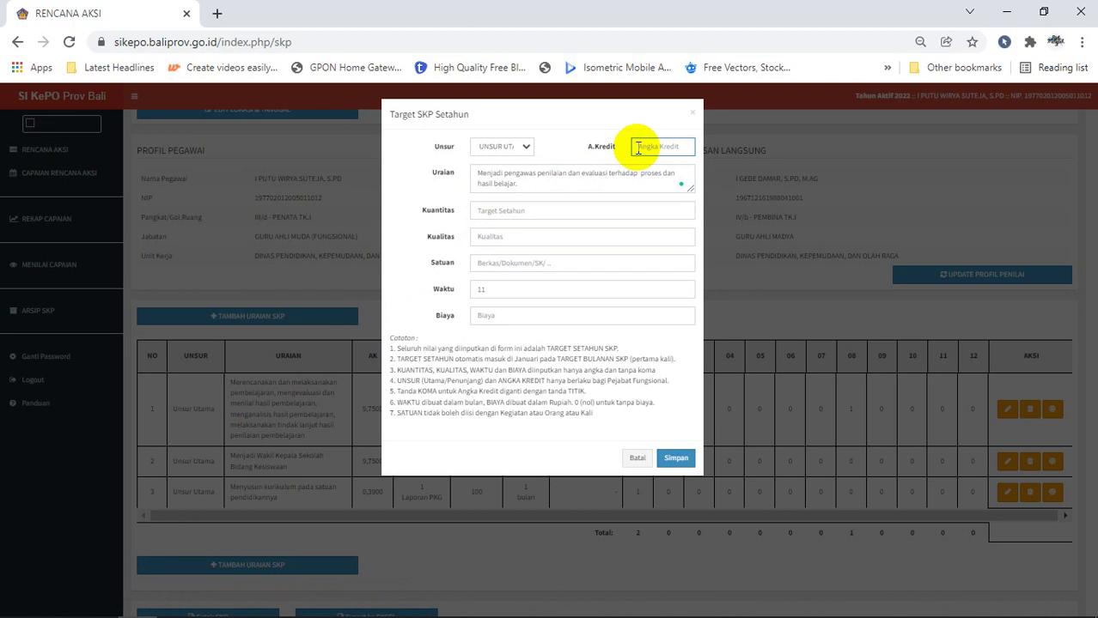
{"action": "left_click", "coordinate": [507, 216]}
{"action": "type", "text": "1"}
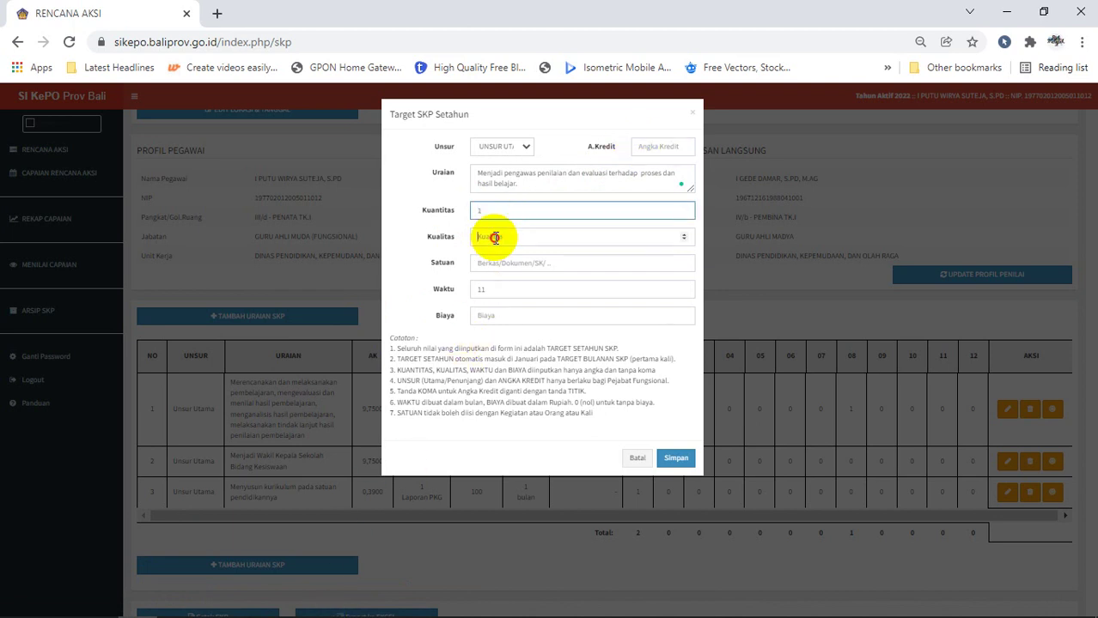
{"action": "left_click", "coordinate": [494, 238]}
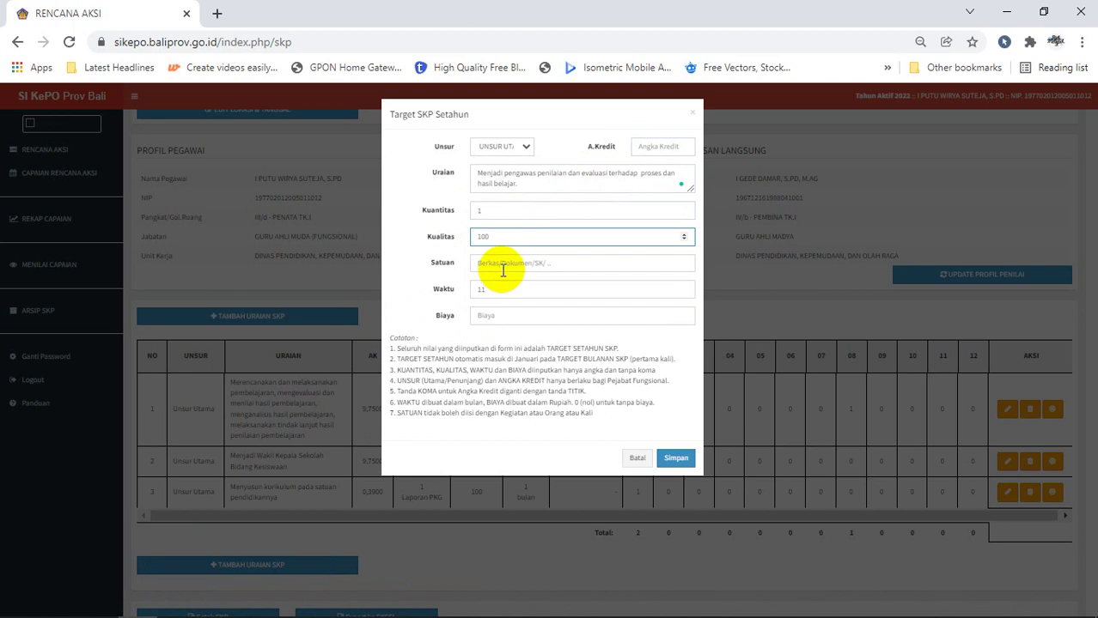
{"action": "left_click", "coordinate": [505, 268]}
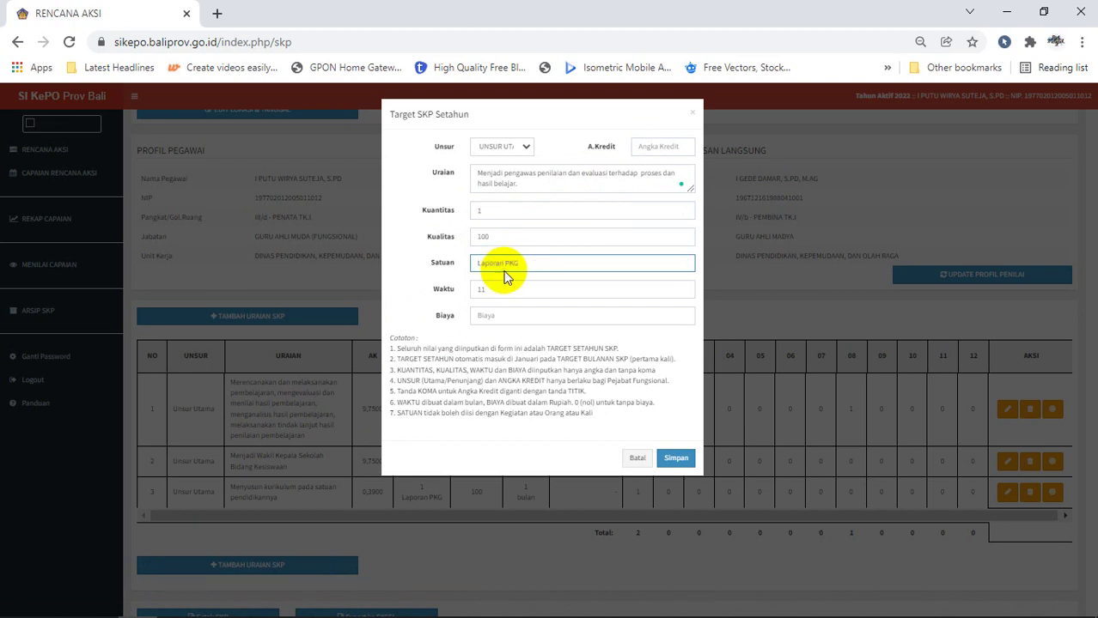
{"action": "double_click", "coordinate": [470, 292]}
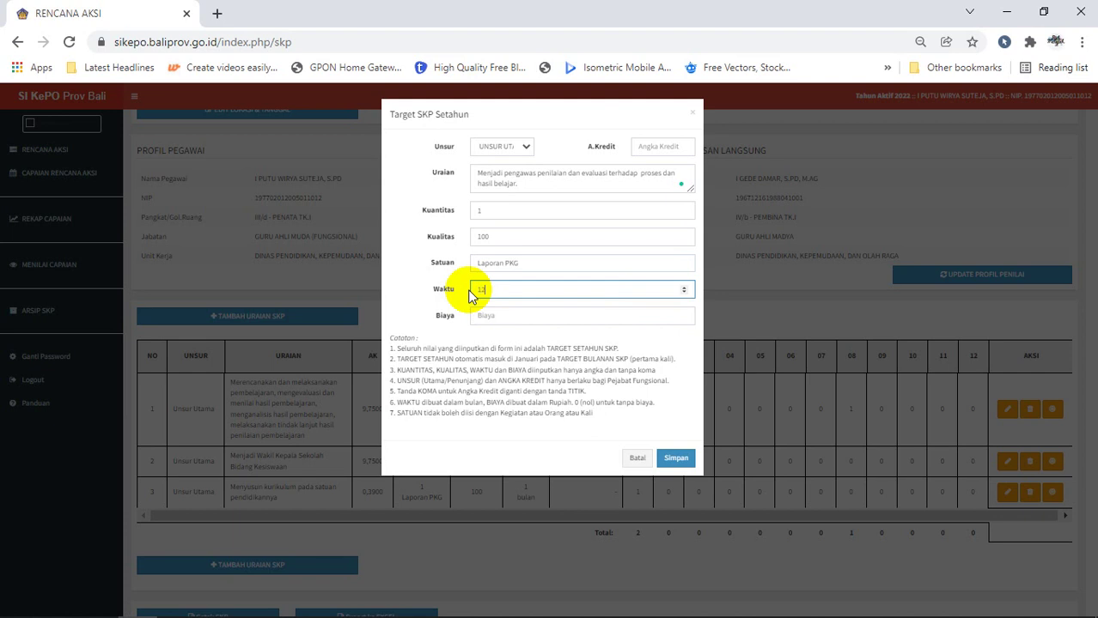
{"action": "left_click", "coordinate": [485, 314]}
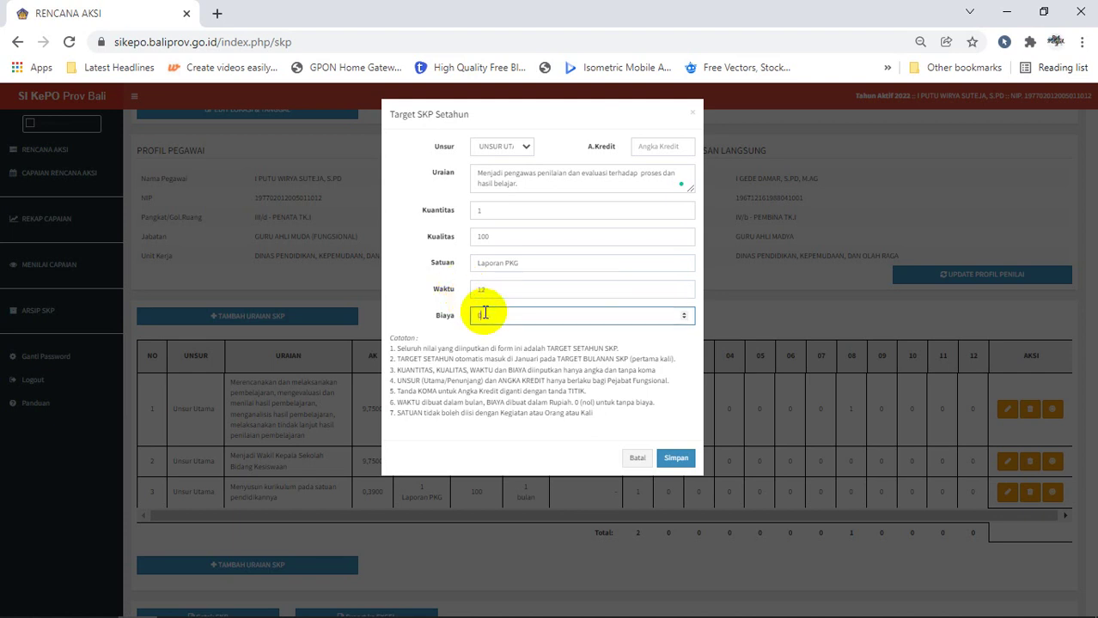
Step: Look up the III D Baik 2% value for Penugasan Kurang Satu Tahun in Excel's Tabel Angka Kredit PKG and enter 0.39 as A.Kredit in SiKEPO
{"action": "left_click", "coordinate": [340, 603]}
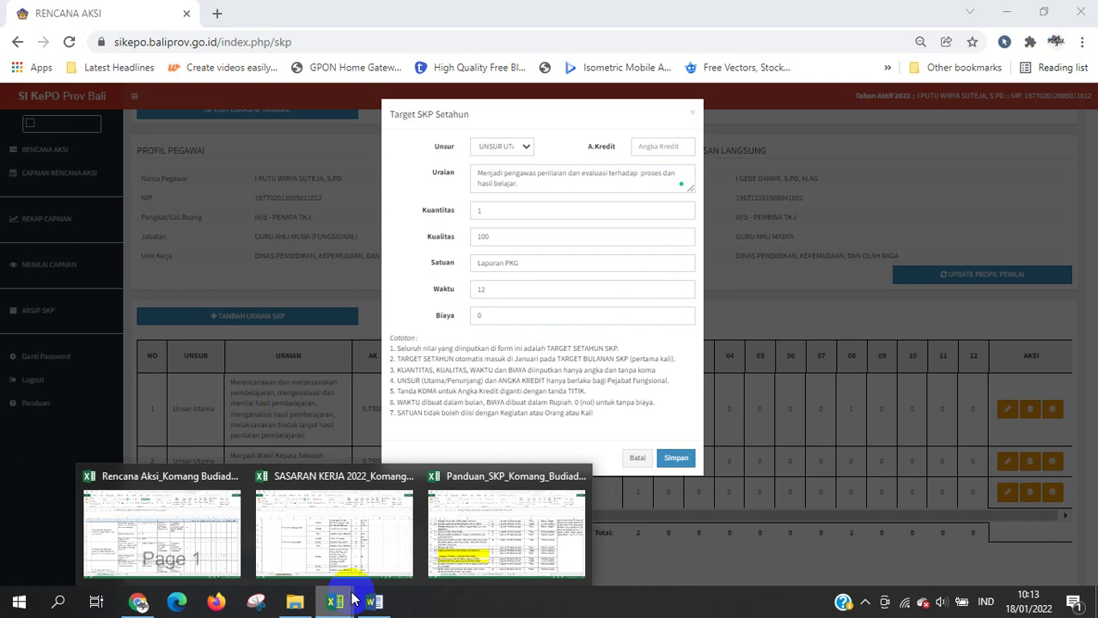
{"action": "left_click", "coordinate": [363, 563]}
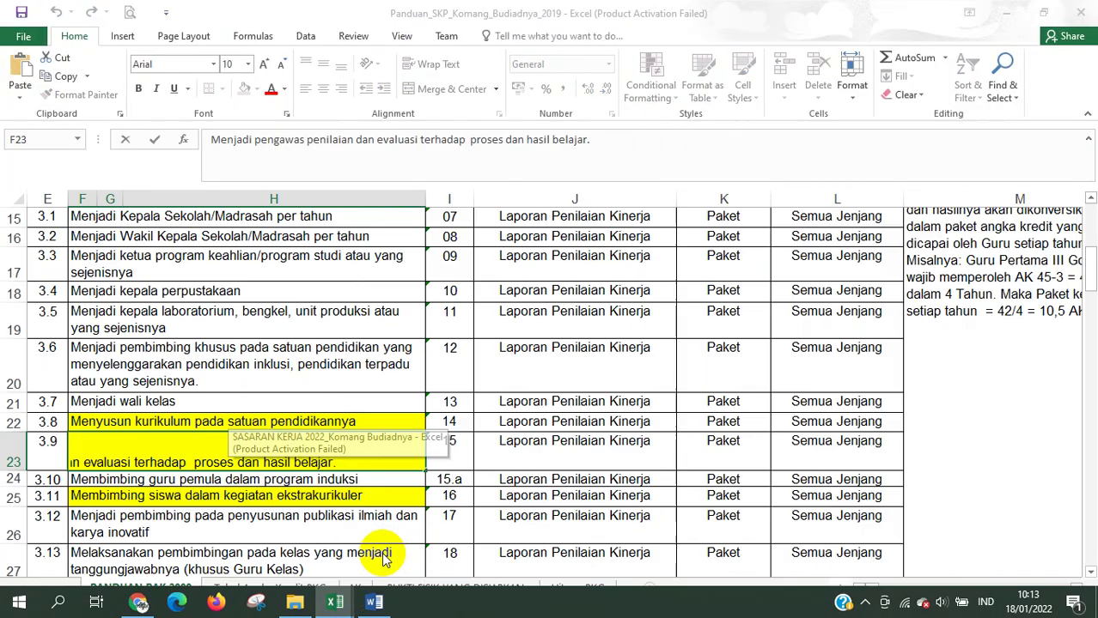
{"action": "left_click", "coordinate": [335, 602]}
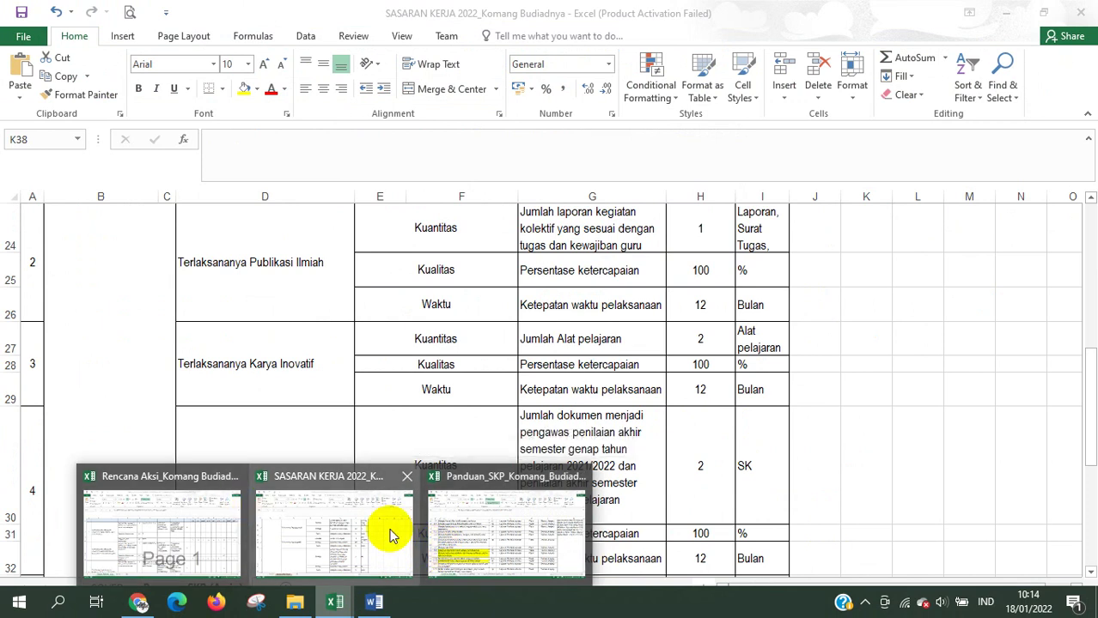
{"action": "left_click", "coordinate": [453, 528]}
{"action": "left_click", "coordinate": [290, 590]}
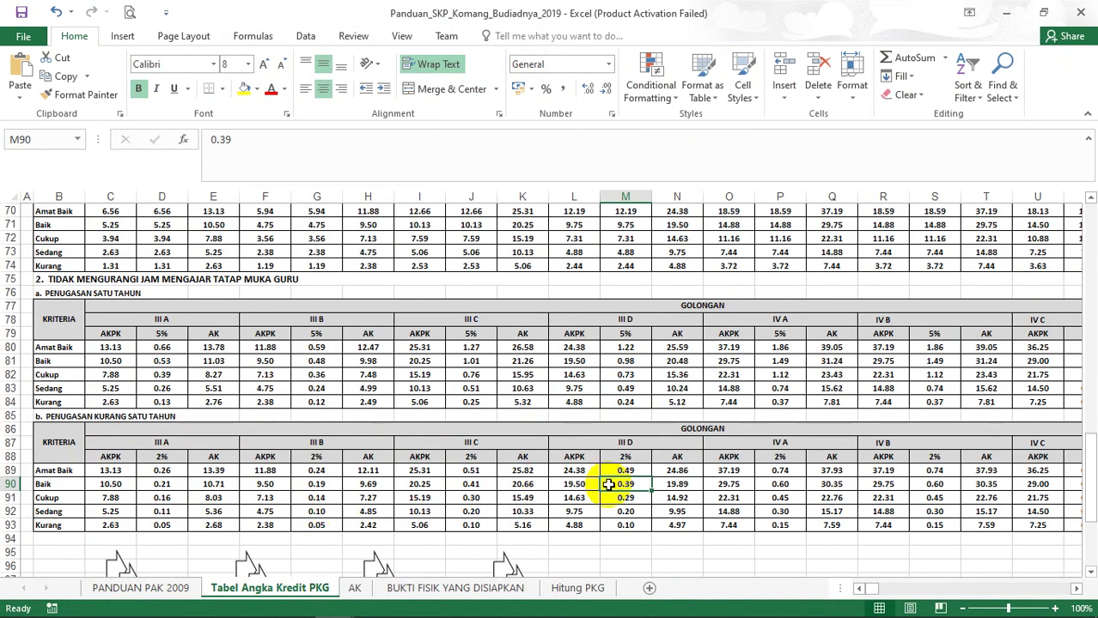
{"action": "left_click", "coordinate": [137, 602]}
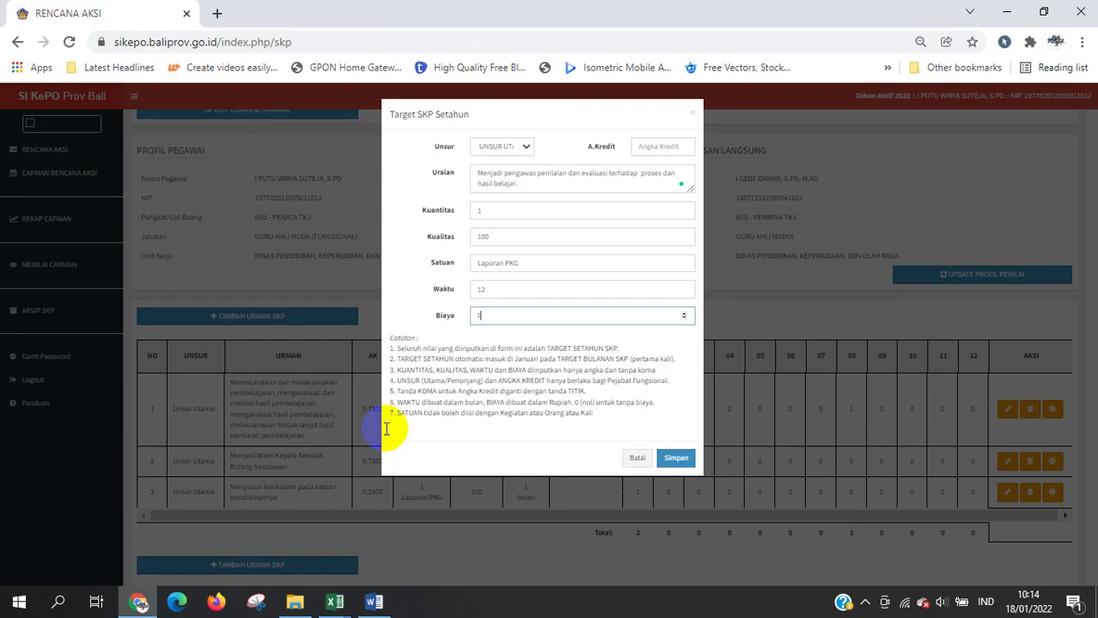
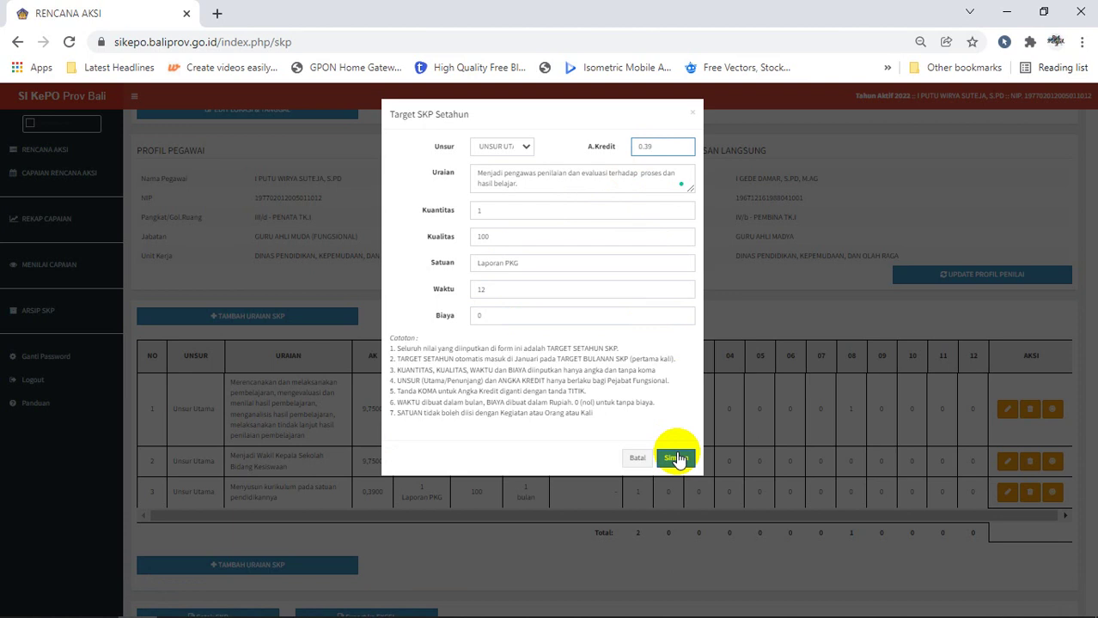
Step: Save the filled-in annual SKP target and start a new SKP target entry
{"action": "left_click", "coordinate": [676, 458]}
{"action": "left_click", "coordinate": [550, 407]}
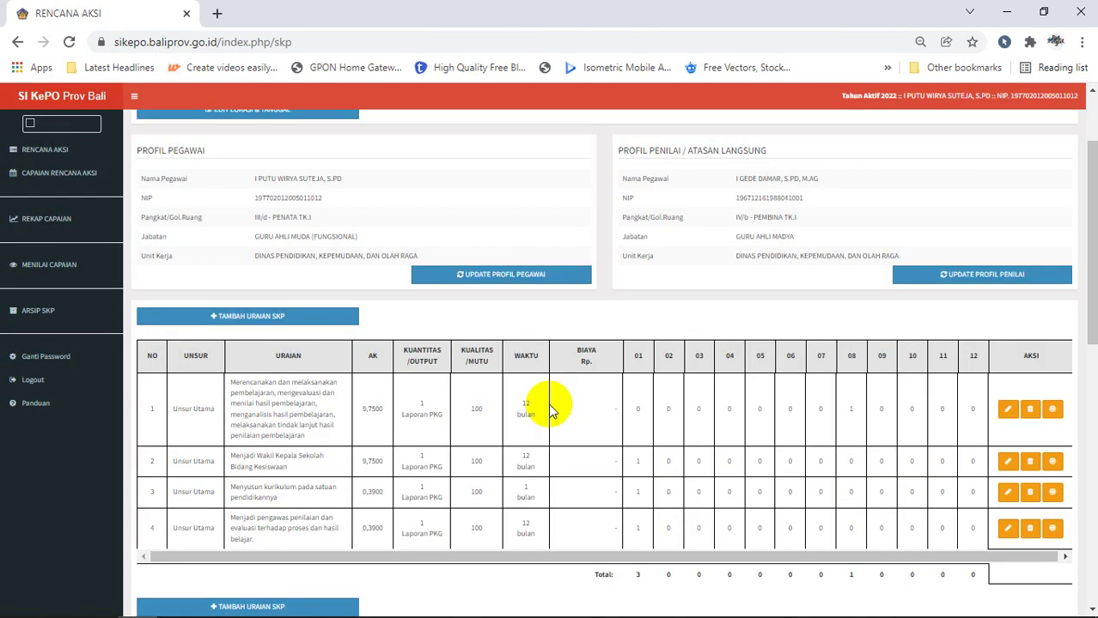
{"action": "left_click", "coordinate": [300, 318]}
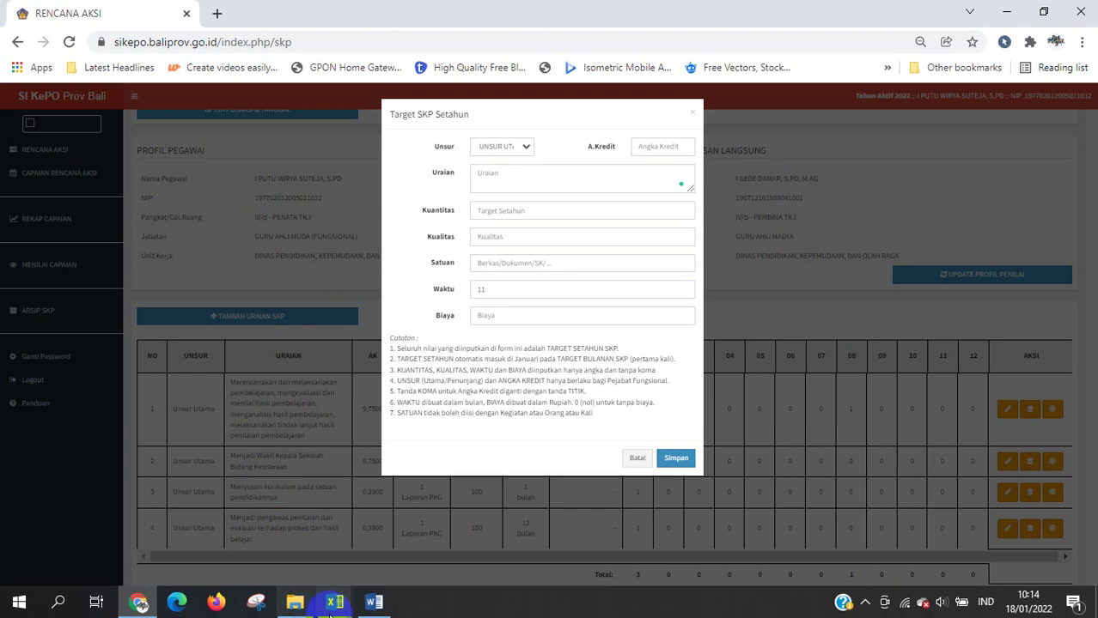
Step: In Excel's Panduan_SKP workbook, copy the item text "Mengikuti diklat fungsional:" from the PANDUAN PAK 2009 sheet
{"action": "mouse_move", "coordinate": [331, 612]}
{"action": "left_click", "coordinate": [425, 546]}
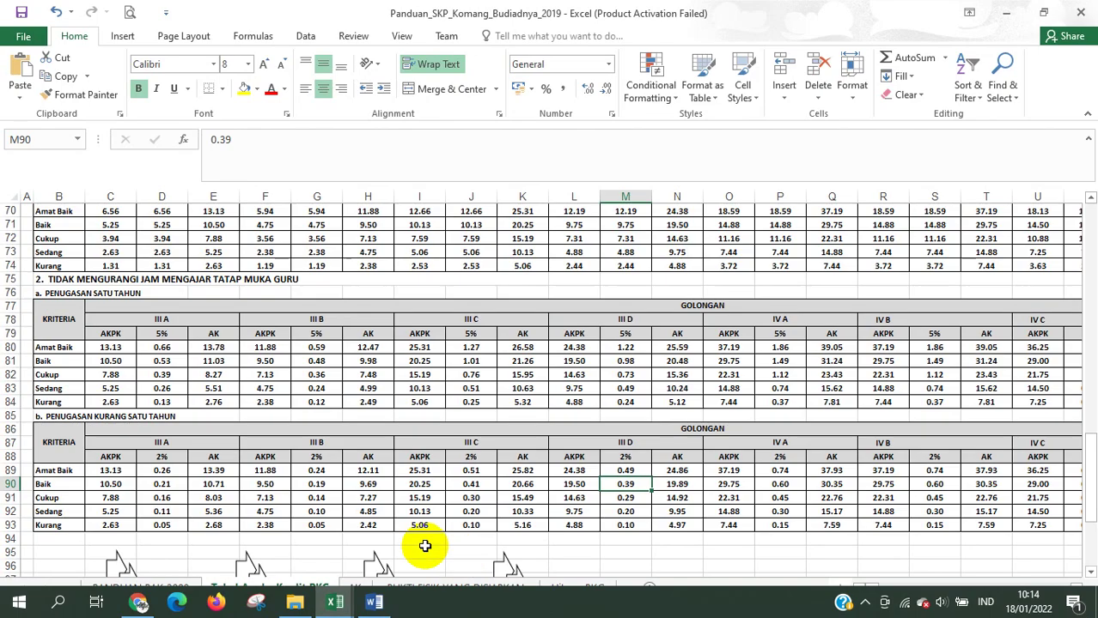
{"action": "left_click", "coordinate": [141, 588]}
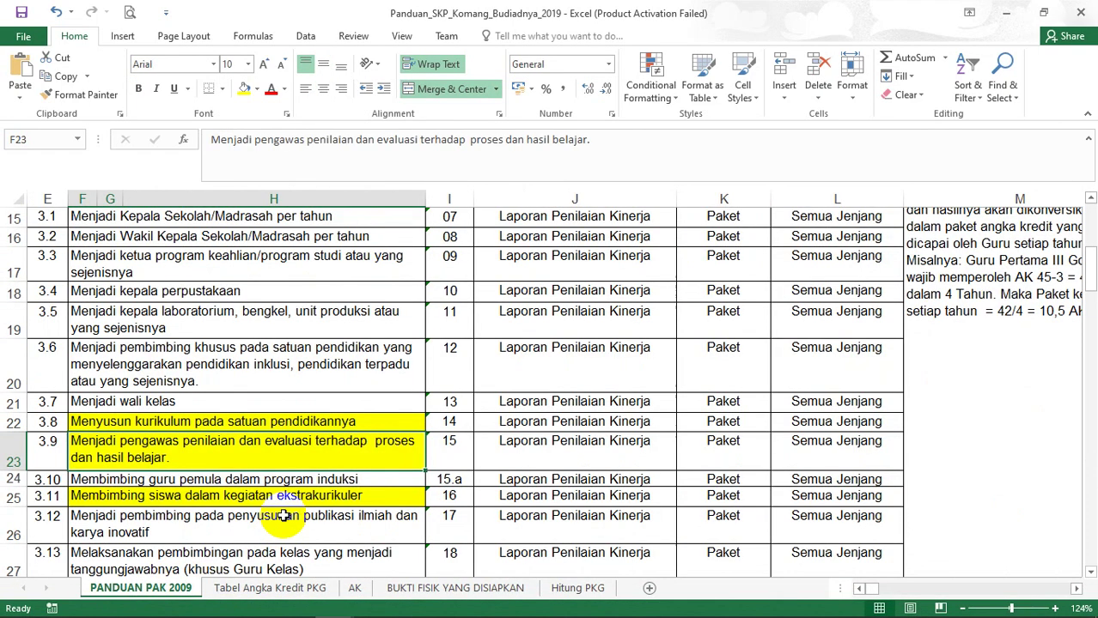
{"action": "left_click", "coordinate": [230, 488]}
{"action": "scroll", "coordinate": [350, 421], "scroll_direction": "down", "scroll_amount": 1}
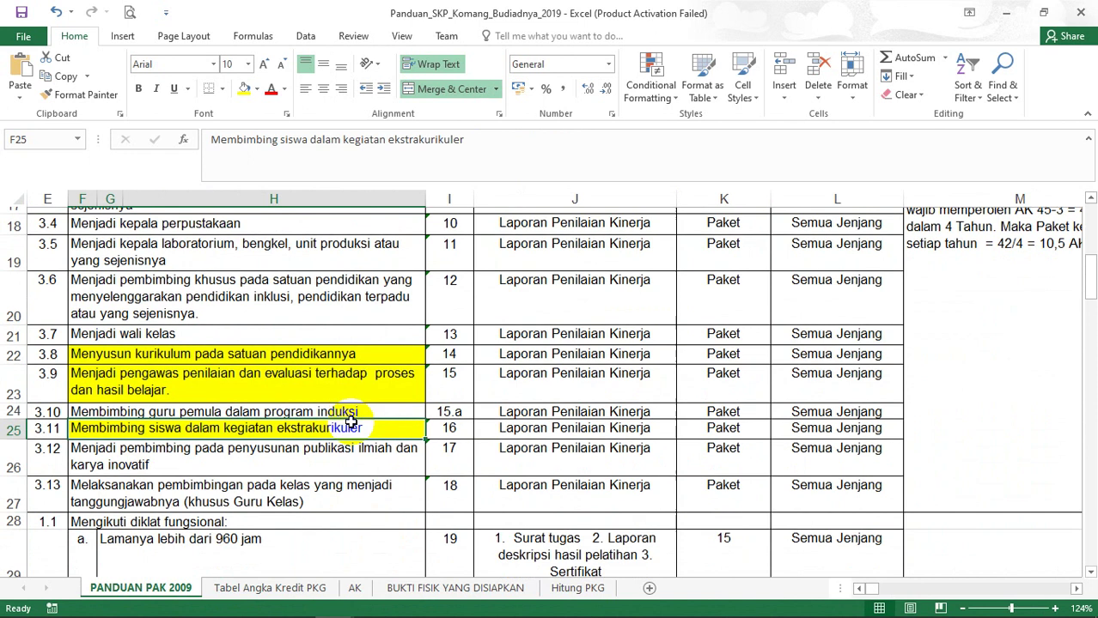
{"action": "scroll", "coordinate": [350, 421], "scroll_direction": "down", "scroll_amount": 1}
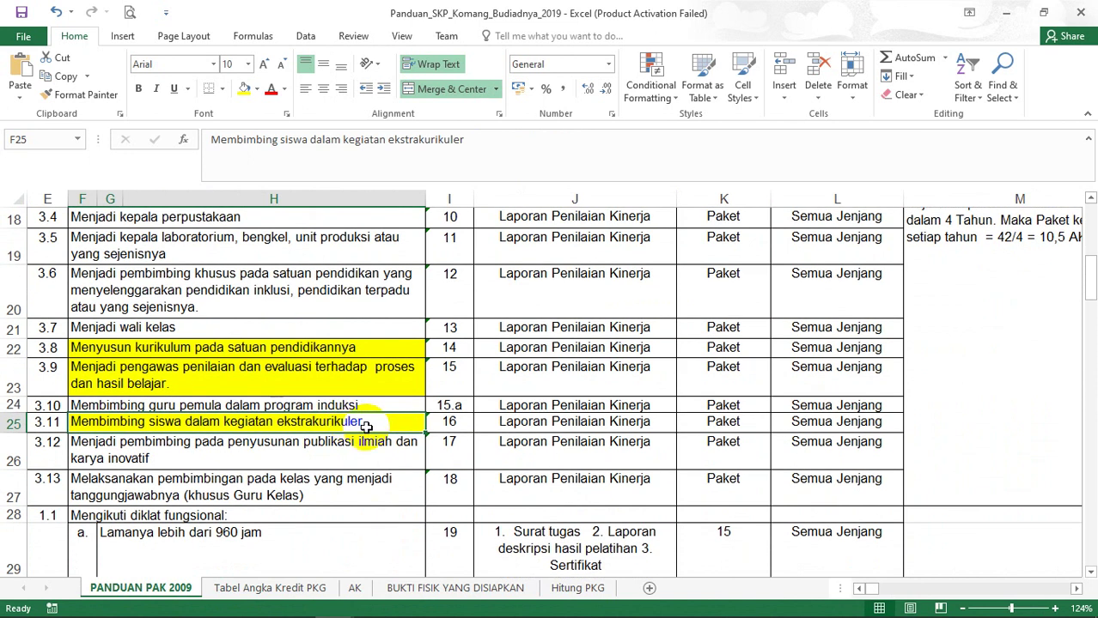
{"action": "left_click", "coordinate": [319, 378]}
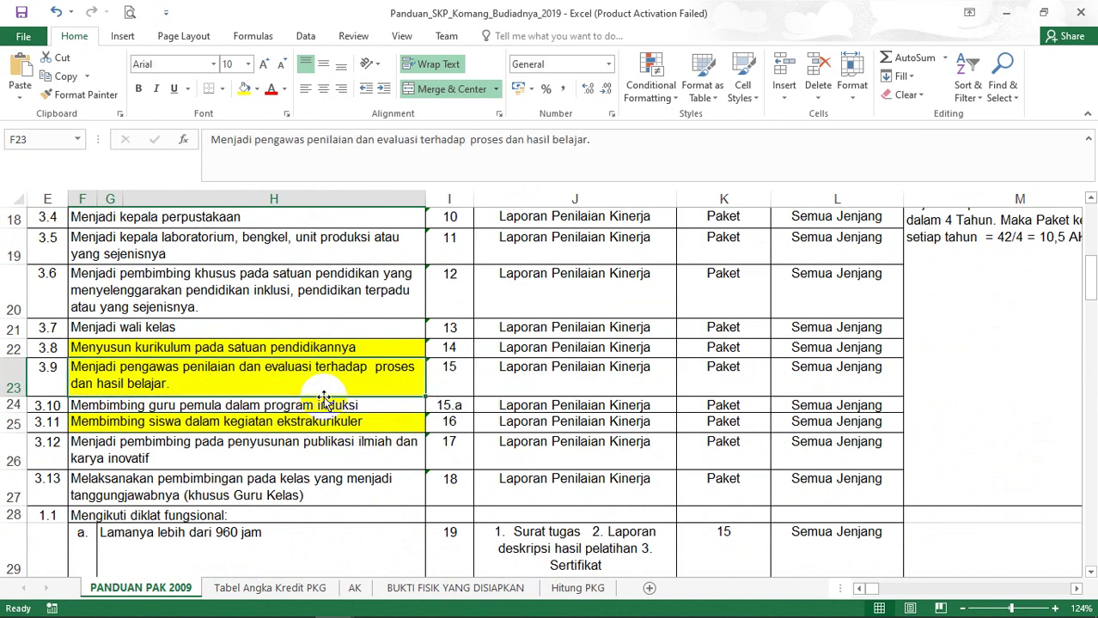
{"action": "scroll", "coordinate": [323, 393], "scroll_direction": "down", "scroll_amount": 1}
{"action": "left_click", "coordinate": [99, 404]}
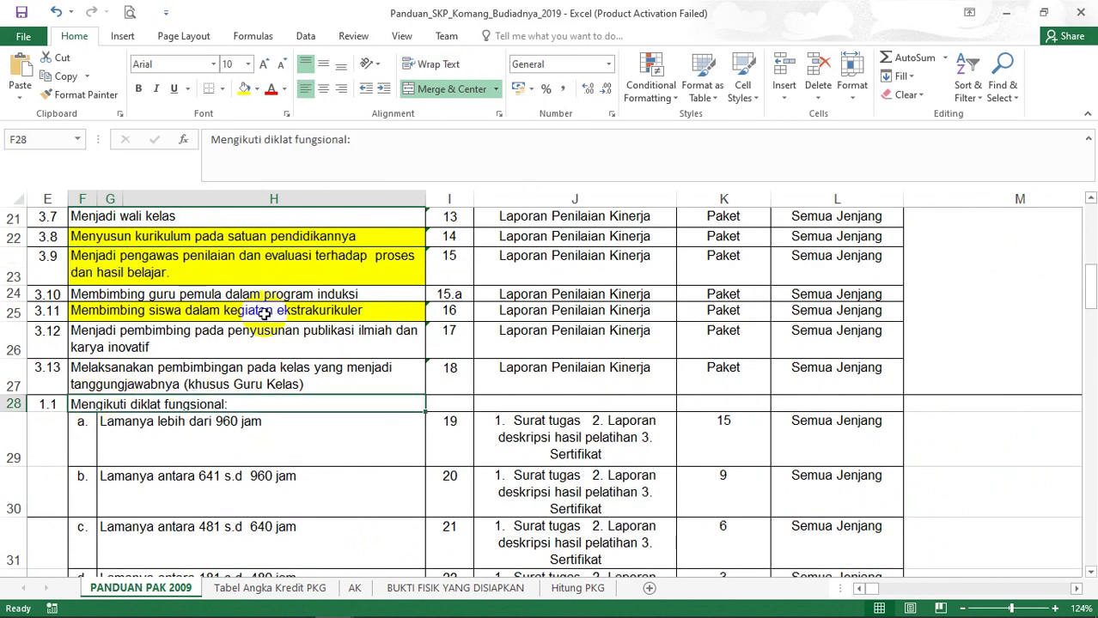
{"action": "left_click", "coordinate": [355, 140]}
{"action": "left_click_drag", "start_coordinate": [357, 140], "coordinate": [152, 110]}
{"action": "key", "text": "ctrl+c"}
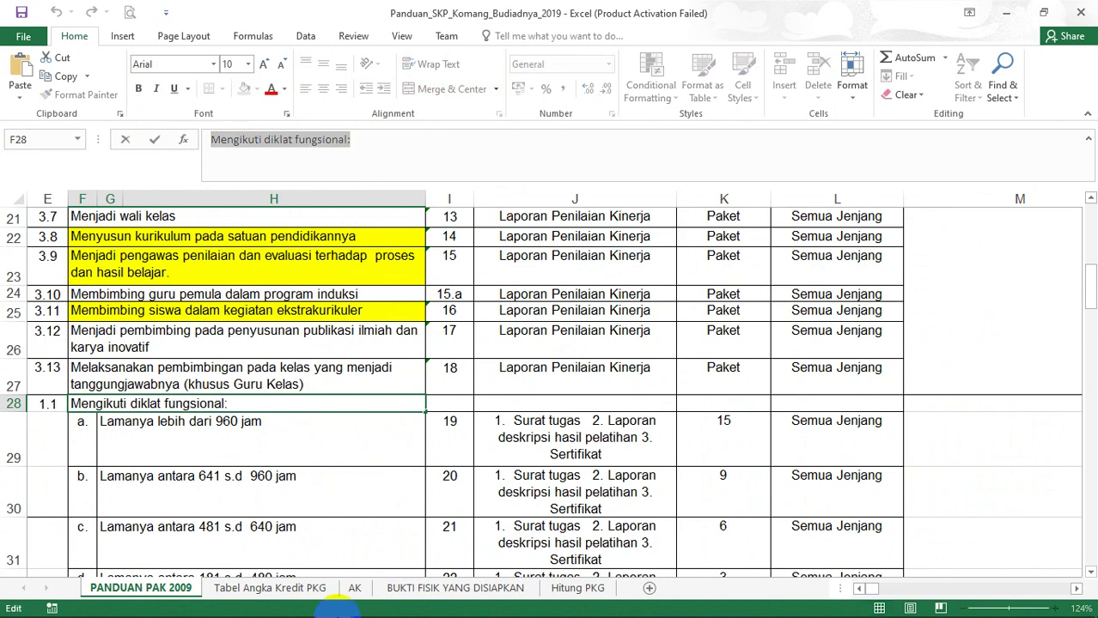
Step: Switch to Chrome and paste the copied text into the new target's Uraian
{"action": "left_click", "coordinate": [141, 601]}
{"action": "left_click", "coordinate": [486, 184]}
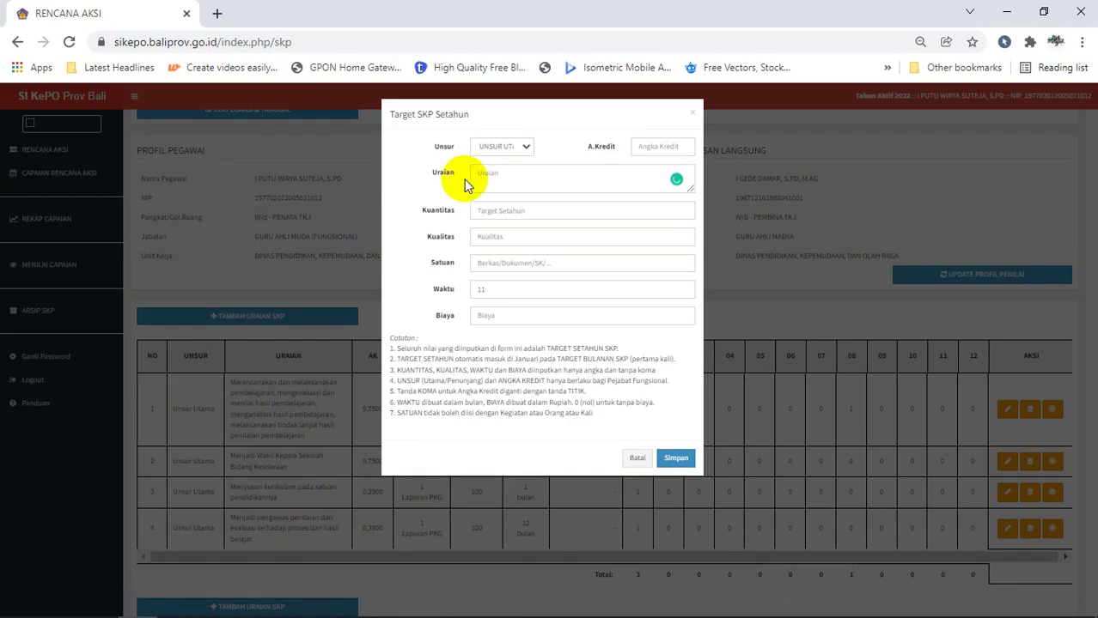
{"action": "key", "text": "ctrl+v"}
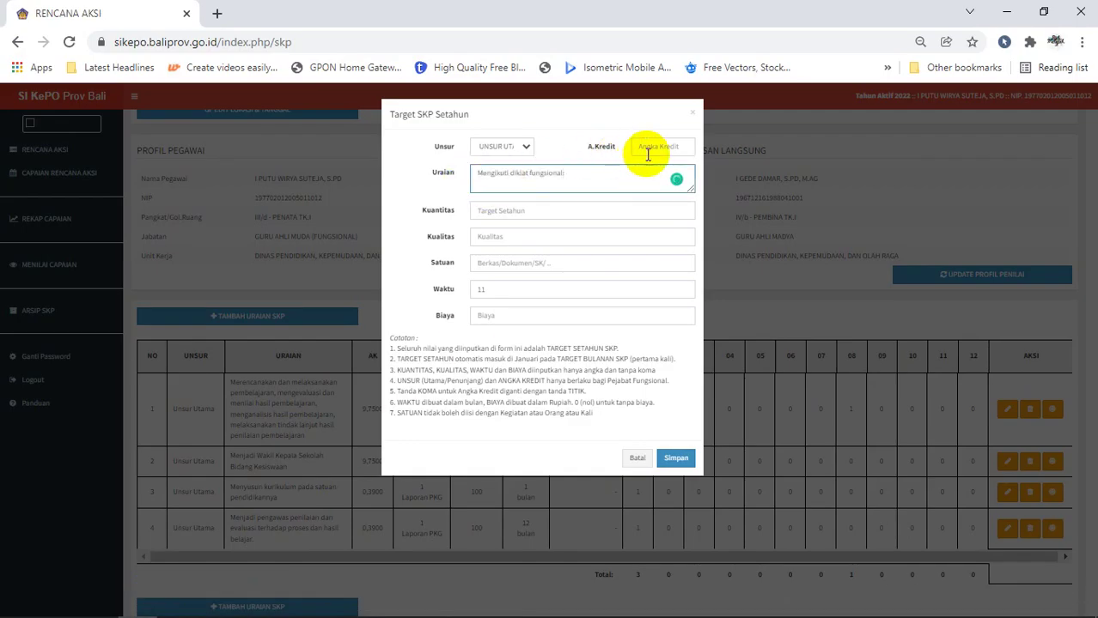
Step: Return to the Panduan_SKP workbook in Excel and copy item f under 1.1, "Lamanya antara 30 s.d 80 jam"
{"action": "left_click", "coordinate": [329, 604]}
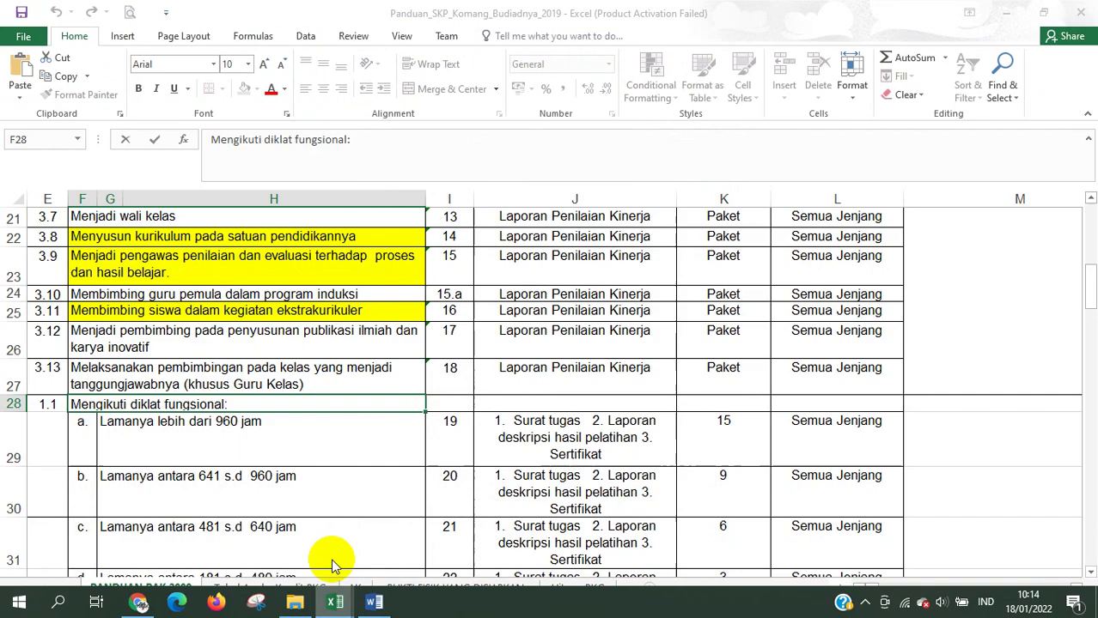
{"action": "left_click", "coordinate": [330, 558]}
{"action": "mouse_move", "coordinate": [335, 601]}
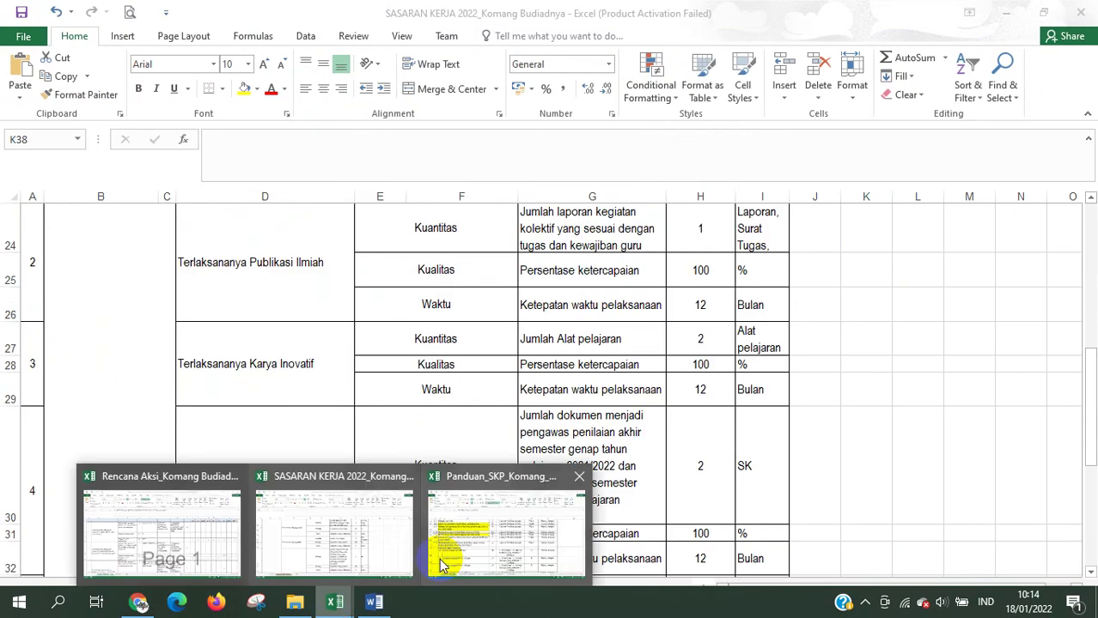
{"action": "left_click", "coordinate": [442, 564]}
{"action": "scroll", "coordinate": [270, 508], "scroll_direction": "down", "scroll_amount": 2}
{"action": "left_click", "coordinate": [239, 533]}
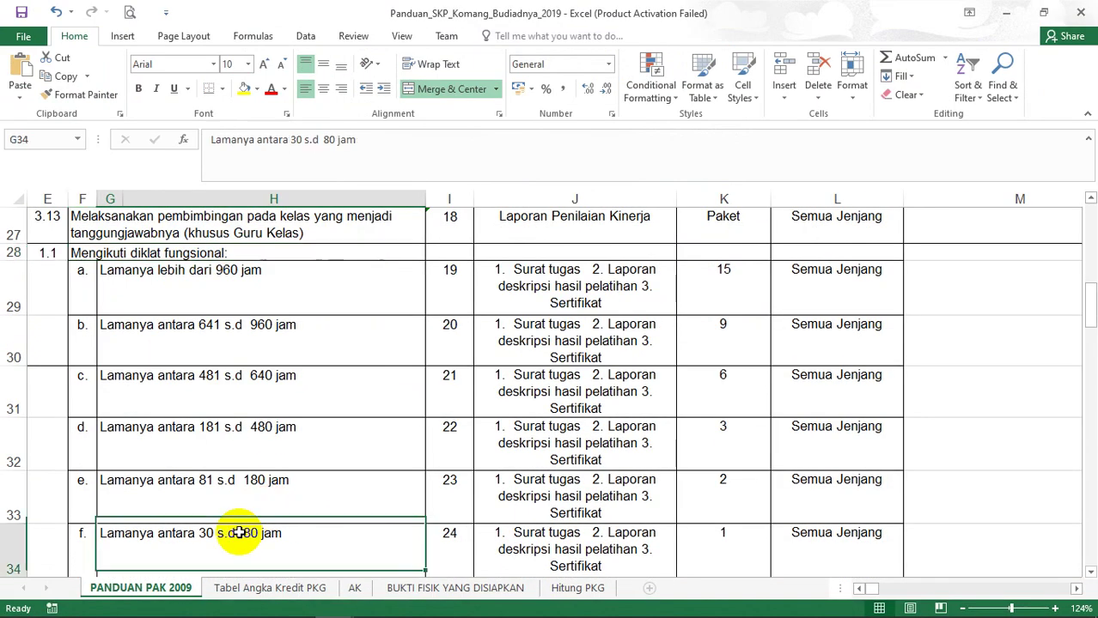
{"action": "left_click_drag", "start_coordinate": [354, 139], "coordinate": [184, 104]}
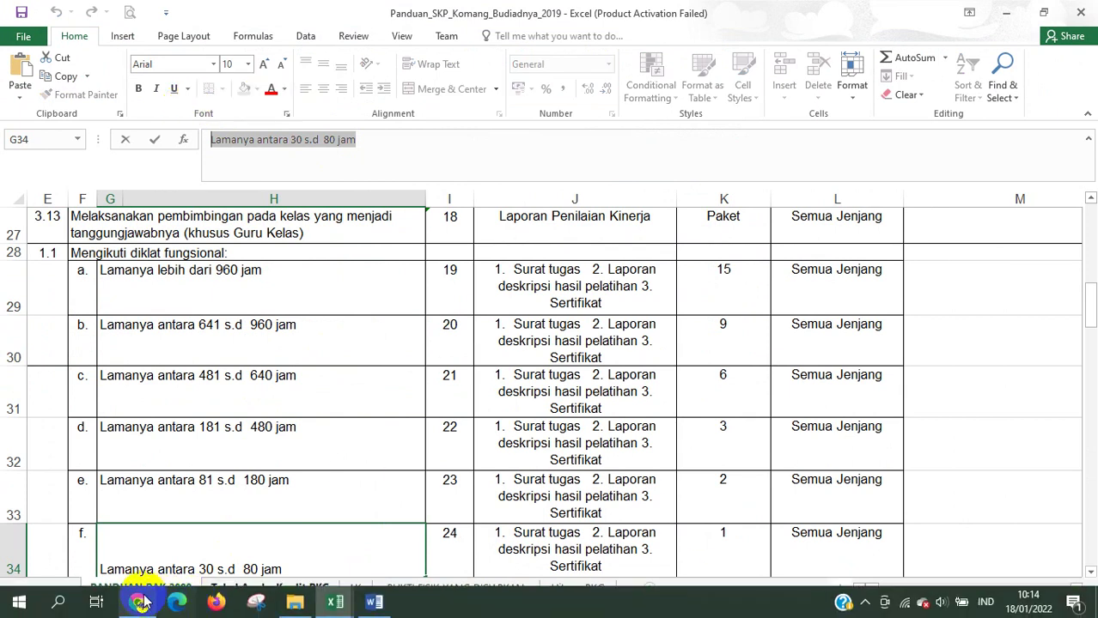
Step: Back in the Chrome form, set A.Kredit to 1 and append the copied duration text to Uraian
{"action": "left_click", "coordinate": [140, 602]}
{"action": "left_click", "coordinate": [639, 149]}
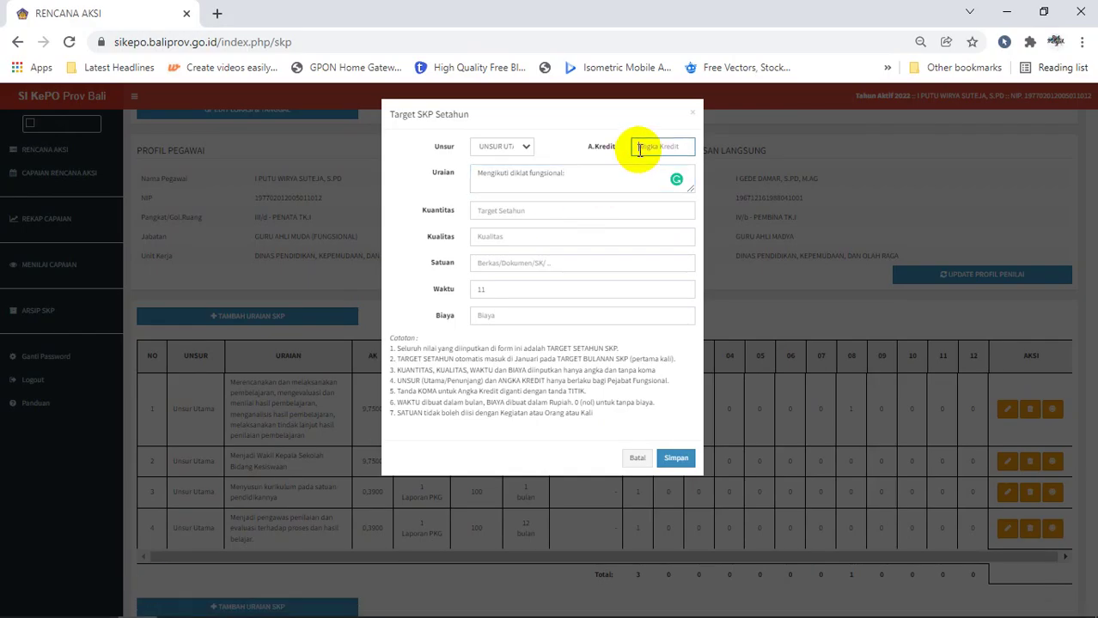
{"action": "type", "text": "1"}
{"action": "left_click", "coordinate": [593, 174]}
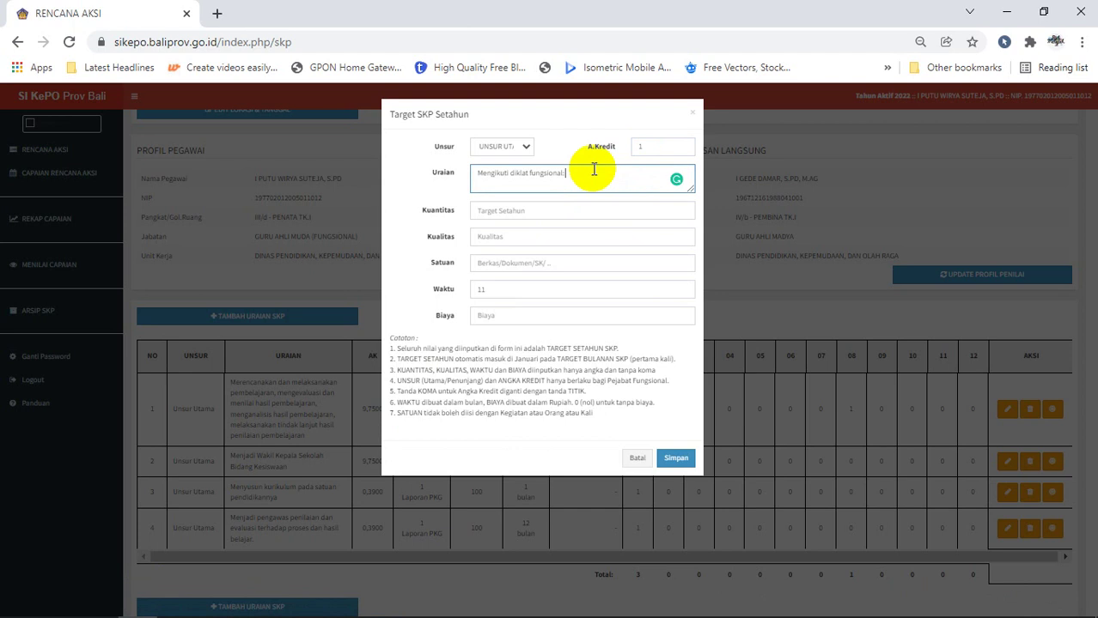
Step: Set the training target's Kuantitas to 2, Kualitas to 100 and Satuan to Sertifikat
{"action": "left_click", "coordinate": [543, 207]}
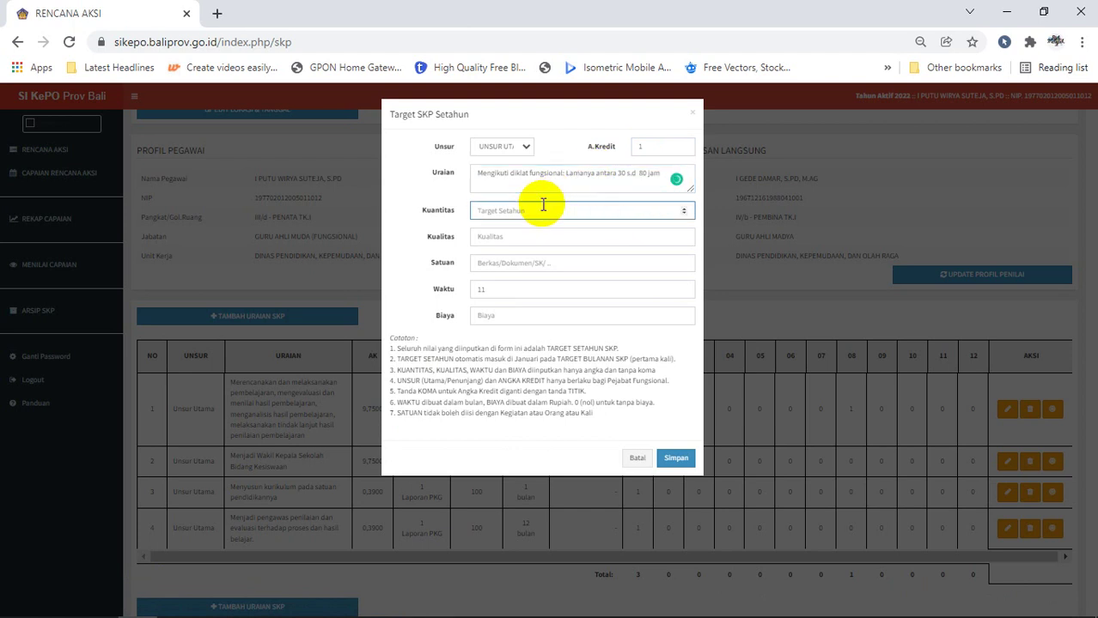
{"action": "type", "text": "2"}
{"action": "left_click", "coordinate": [521, 242]}
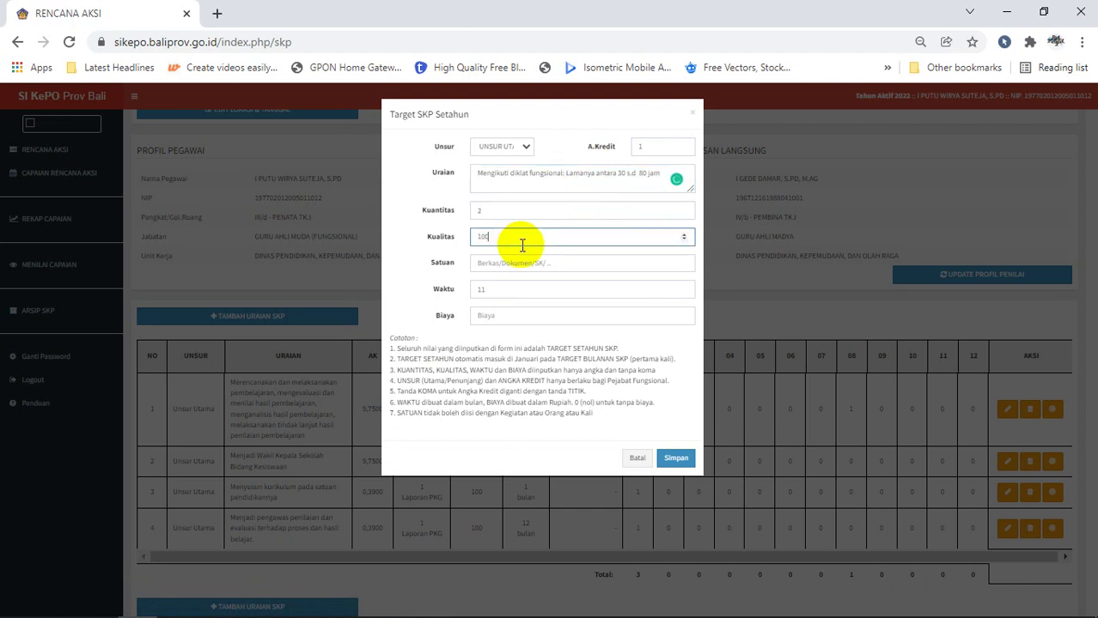
{"action": "left_click", "coordinate": [519, 262]}
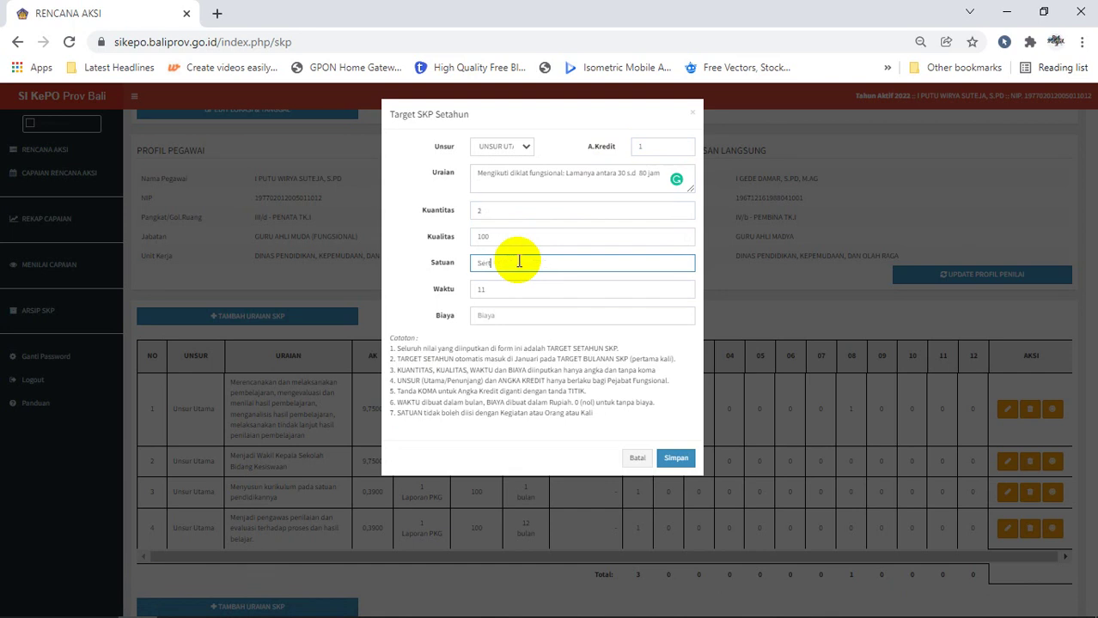
{"action": "type", "text": "Sertifikat"}
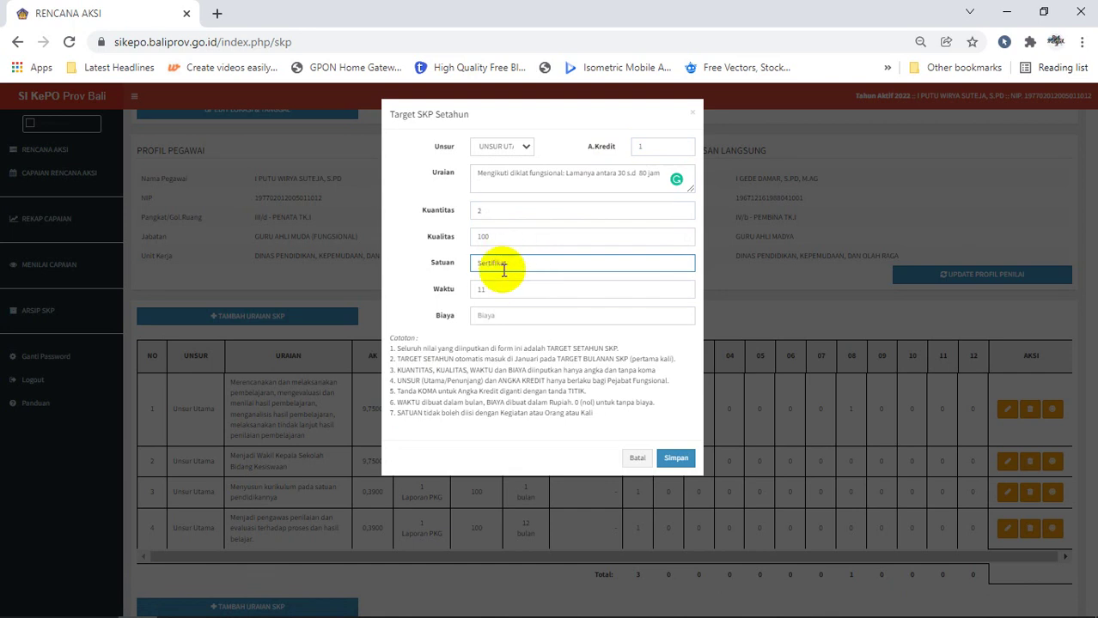
Step: Set the training target's Waktu to 2 and Biaya to 0, and save the entry
{"action": "double_click", "coordinate": [470, 287]}
{"action": "type", "text": "2"}
{"action": "left_click", "coordinate": [494, 314]}
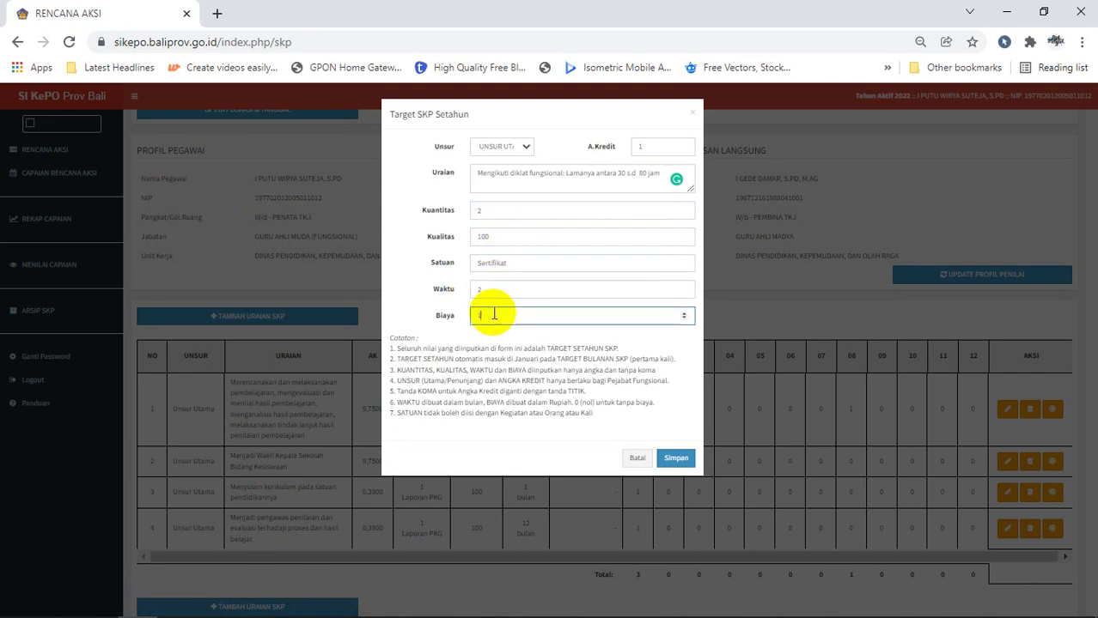
{"action": "left_click", "coordinate": [675, 459]}
{"action": "left_click", "coordinate": [548, 406]}
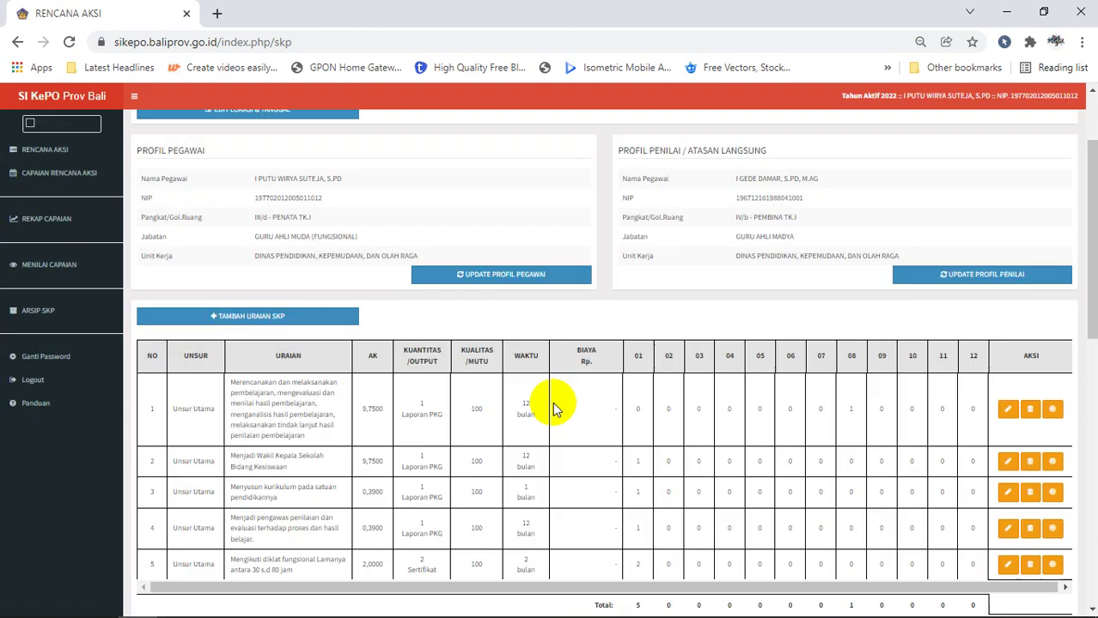
Step: Start another SKP target and copy item 1.2 c, "Kegiatan kolektif lainnya yang sesuai dengan tugas dan kewajiban guru", from Excel's Panduan_SKP workbook
{"action": "left_click", "coordinate": [292, 326]}
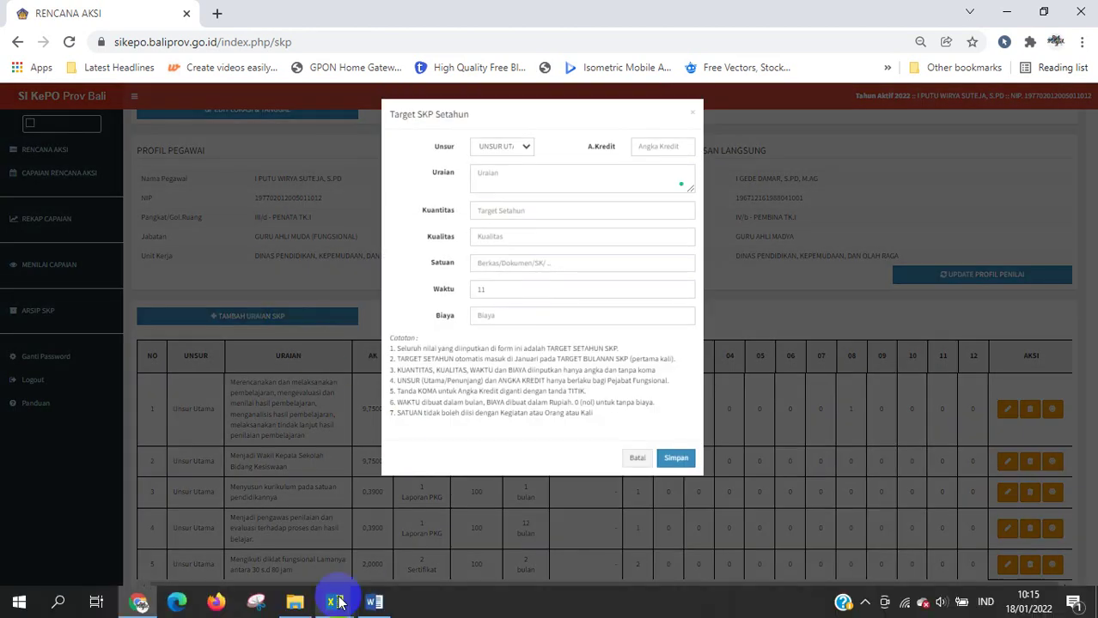
{"action": "mouse_move", "coordinate": [343, 598]}
{"action": "left_click", "coordinate": [441, 537]}
{"action": "left_click", "coordinate": [331, 502]}
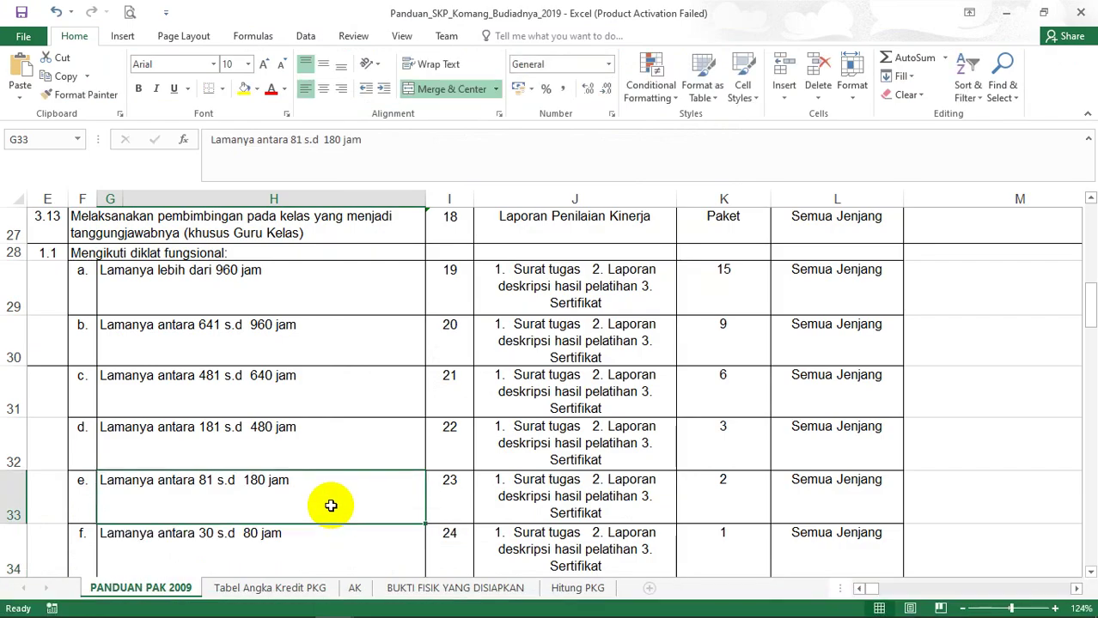
{"action": "scroll", "coordinate": [331, 506], "scroll_direction": "down", "scroll_amount": 2}
{"action": "scroll", "coordinate": [307, 481], "scroll_direction": "down", "scroll_amount": 2}
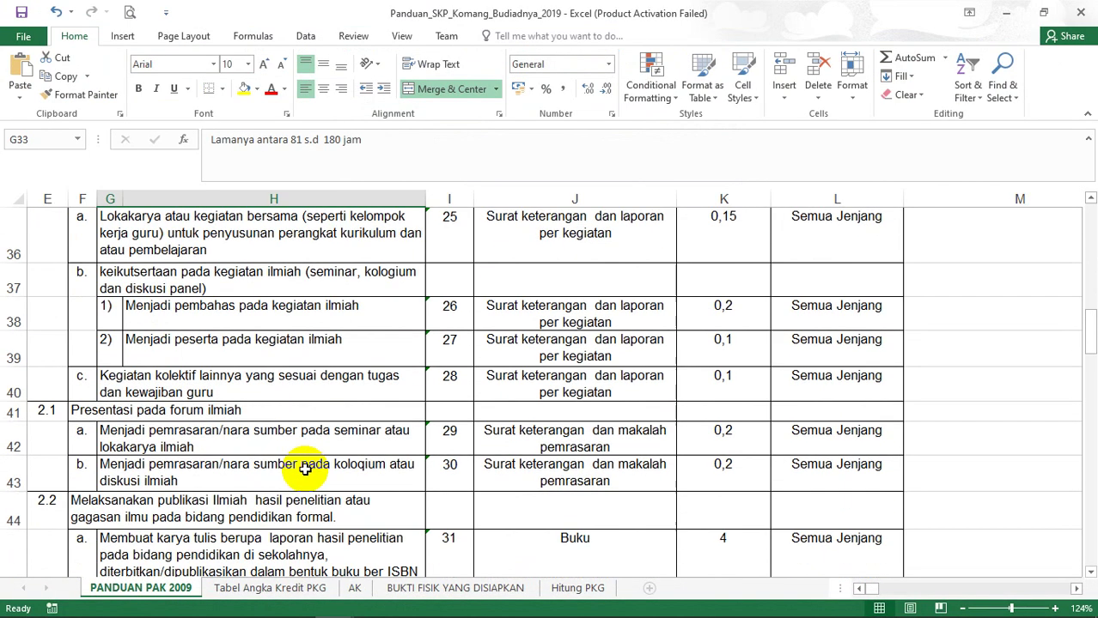
{"action": "scroll", "coordinate": [309, 467], "scroll_direction": "up", "scroll_amount": 2}
{"action": "left_click", "coordinate": [167, 333]}
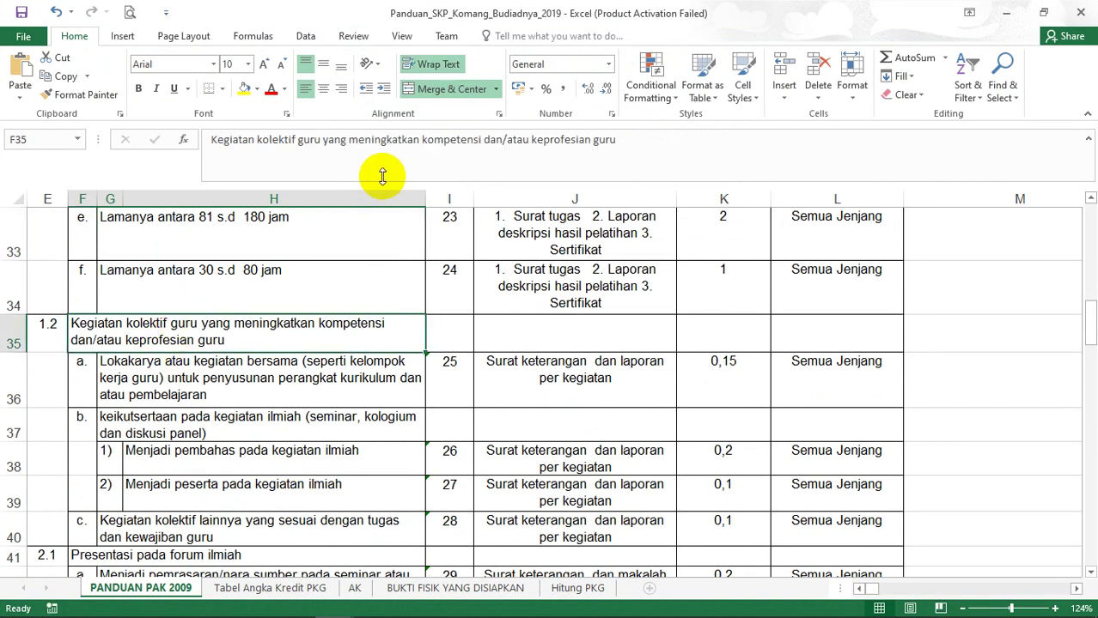
{"action": "left_click", "coordinate": [196, 526]}
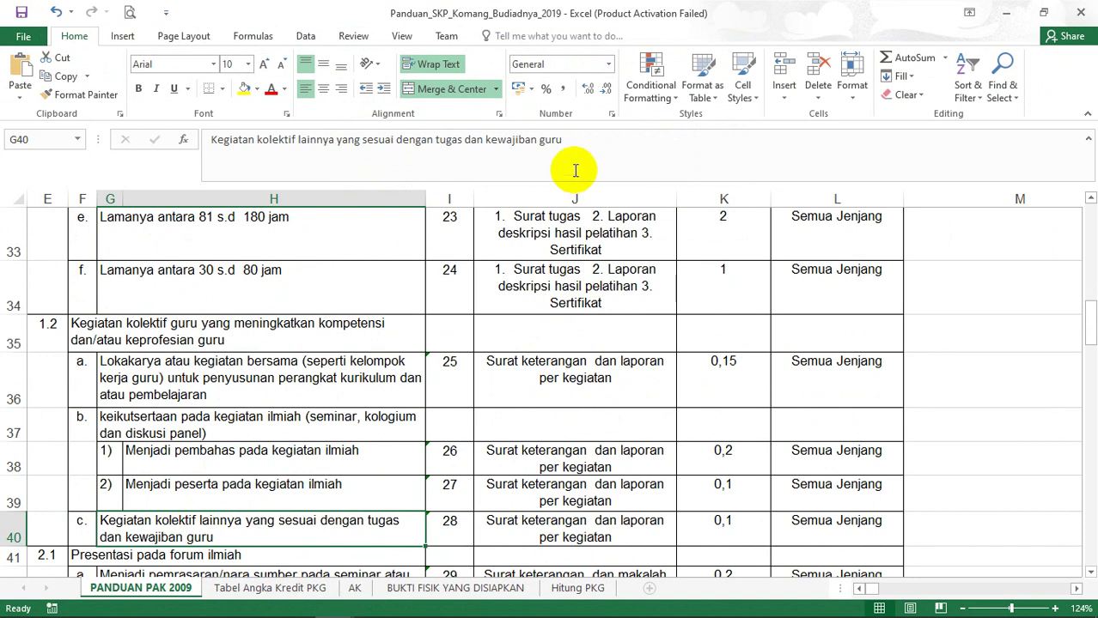
{"action": "left_click_drag", "start_coordinate": [567, 139], "coordinate": [153, 113]}
{"action": "key", "text": "ctrl+c"}
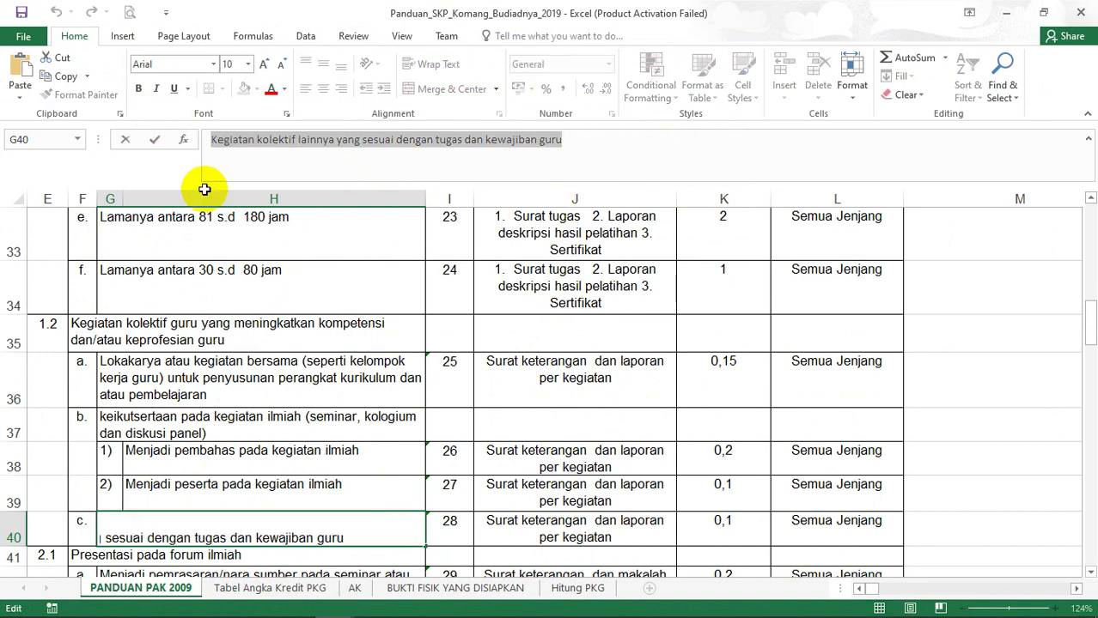
Step: Back in the Chrome form, paste the copied activity into Uraian and set A.Kredit to 0.1 after checking the credit in Excel's Panduan_SKP workbook
{"action": "left_click", "coordinate": [139, 601]}
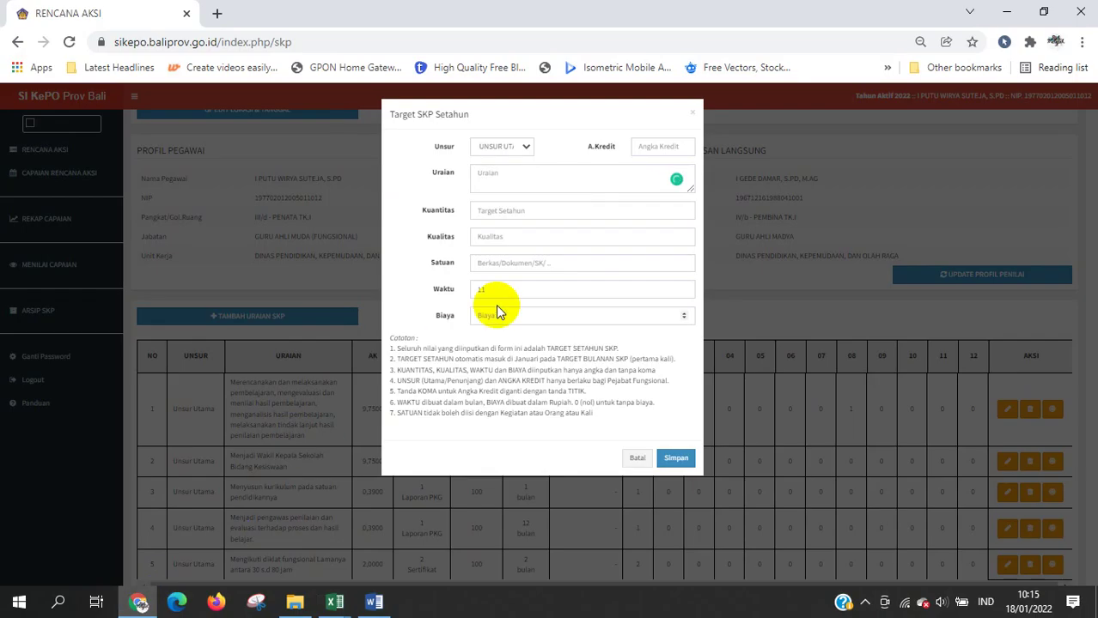
{"action": "key", "text": "ctrl+v"}
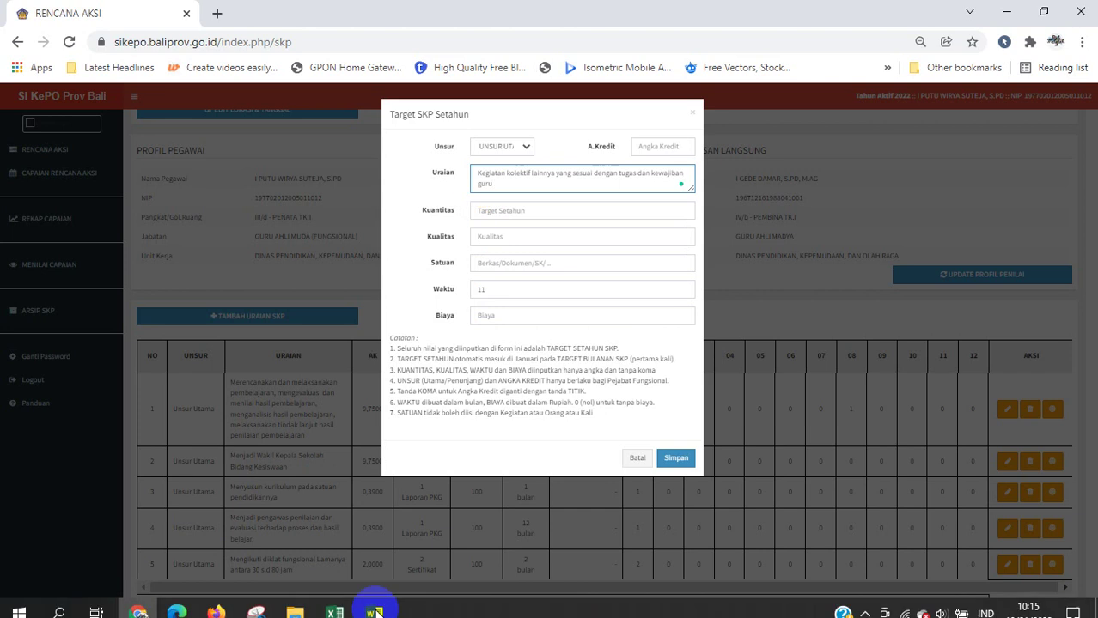
{"action": "mouse_move", "coordinate": [348, 605]}
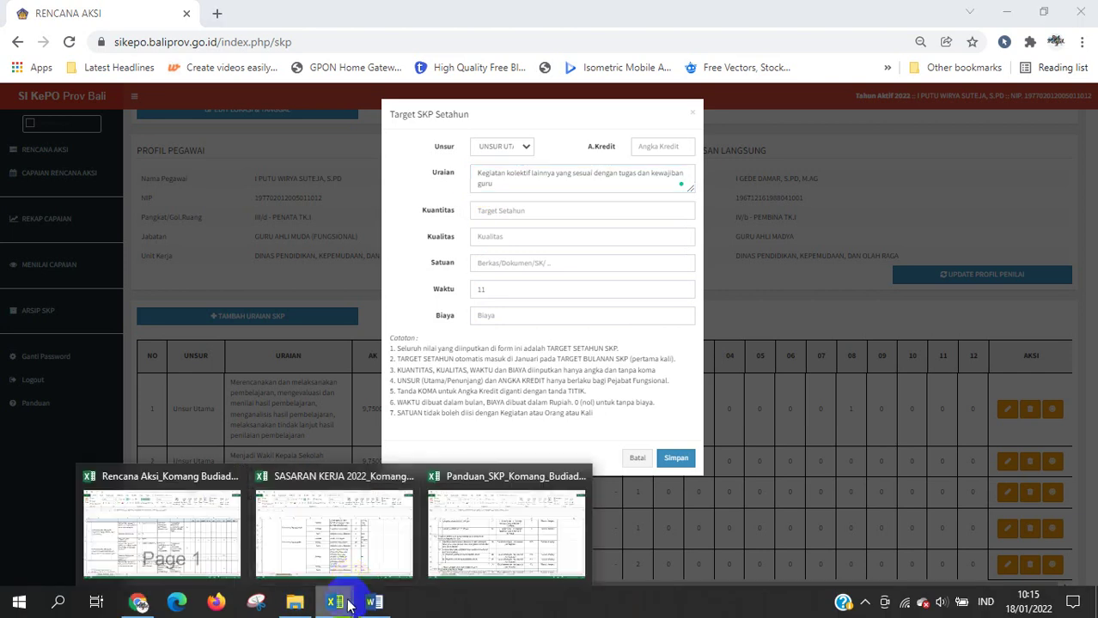
{"action": "left_click", "coordinate": [439, 545]}
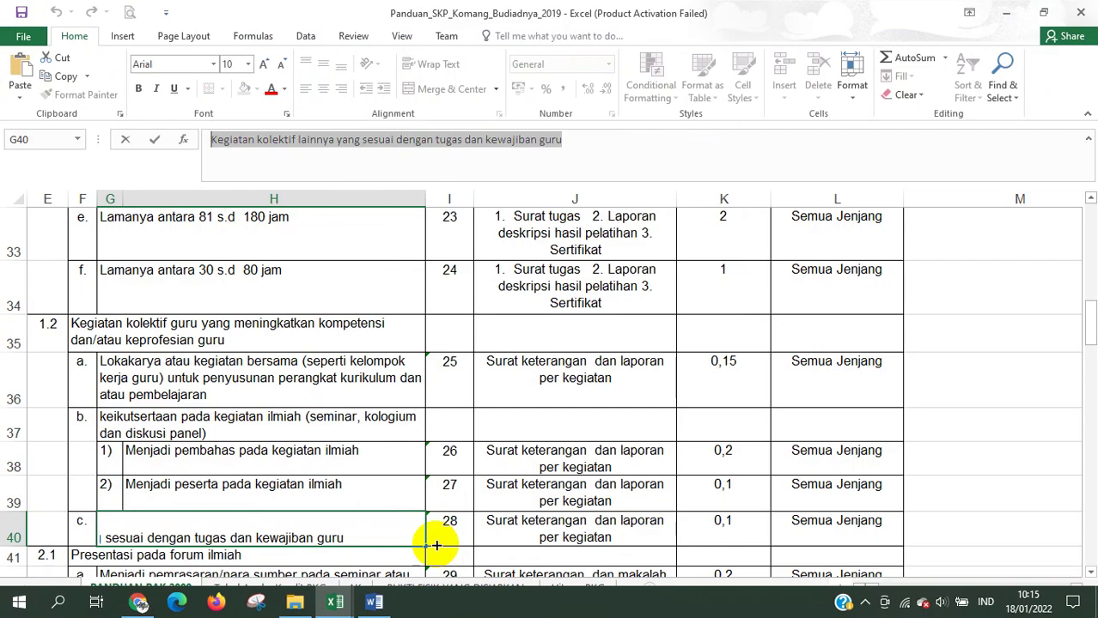
{"action": "left_click", "coordinate": [139, 611]}
{"action": "left_click", "coordinate": [651, 148]}
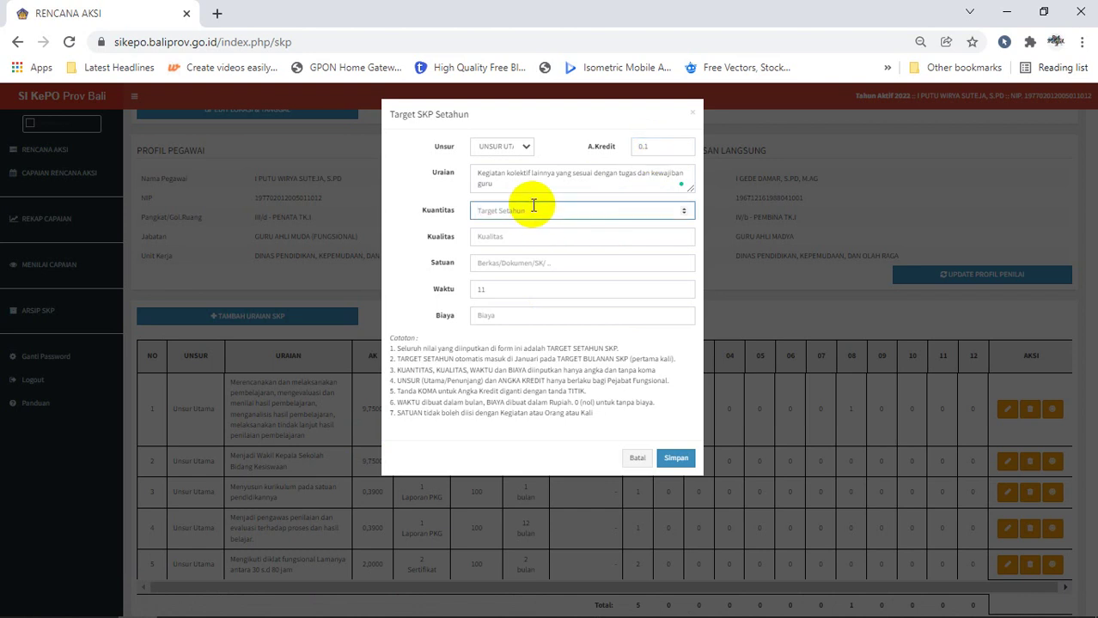
Step: Set the collective activity target's Kuantitas to 1, Kualitas to 100 and Satuan to Laporan PKG
{"action": "left_click", "coordinate": [515, 238]}
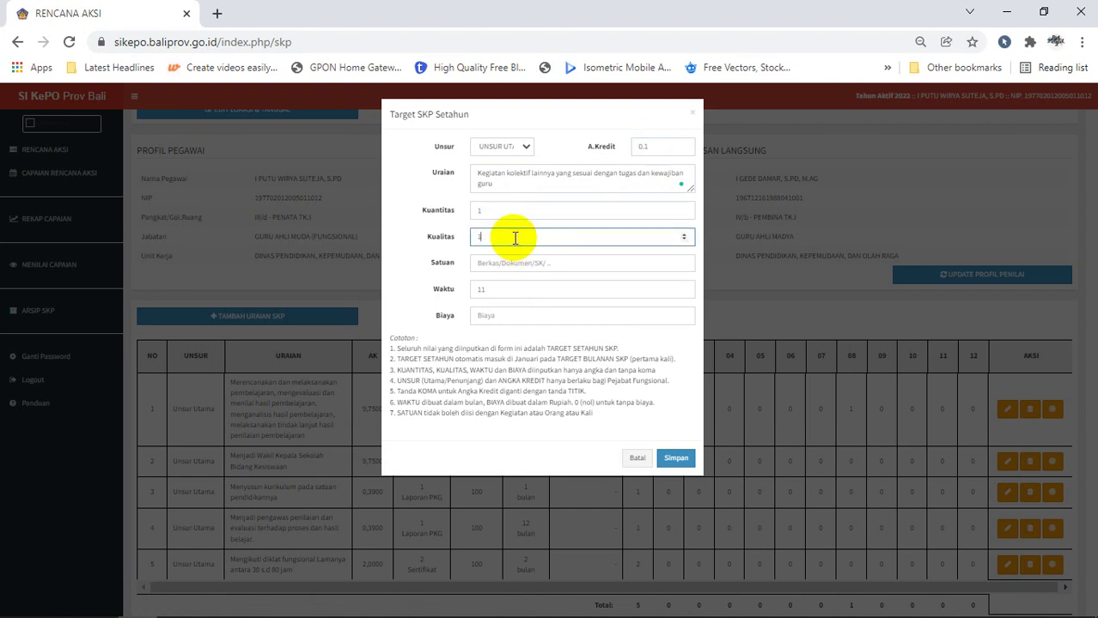
{"action": "left_click", "coordinate": [508, 268]}
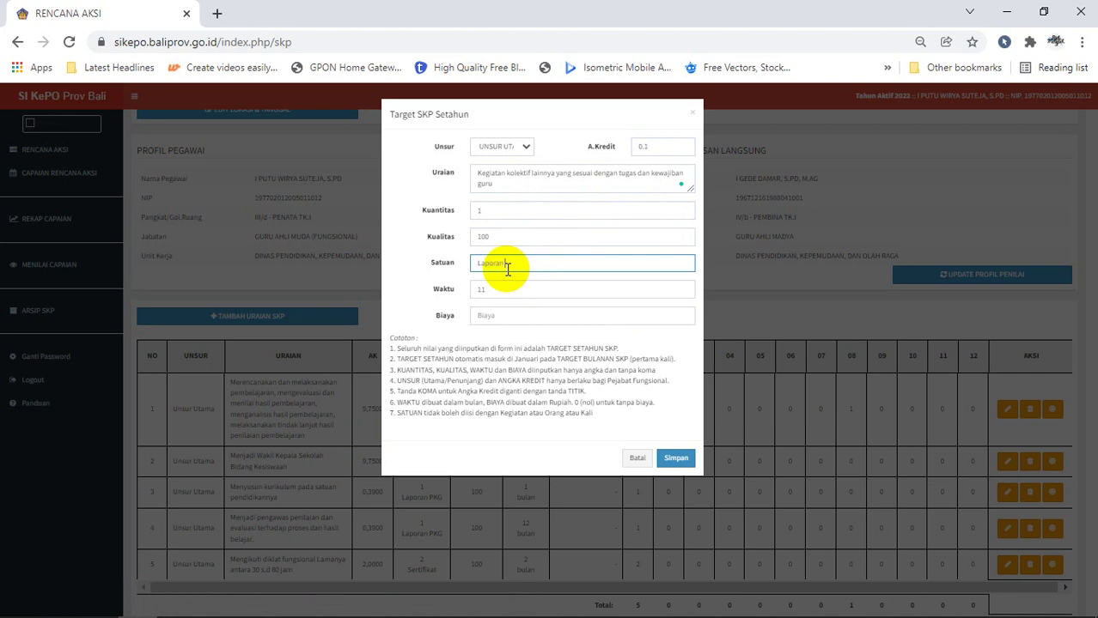
{"action": "key", "text": "Tab"}
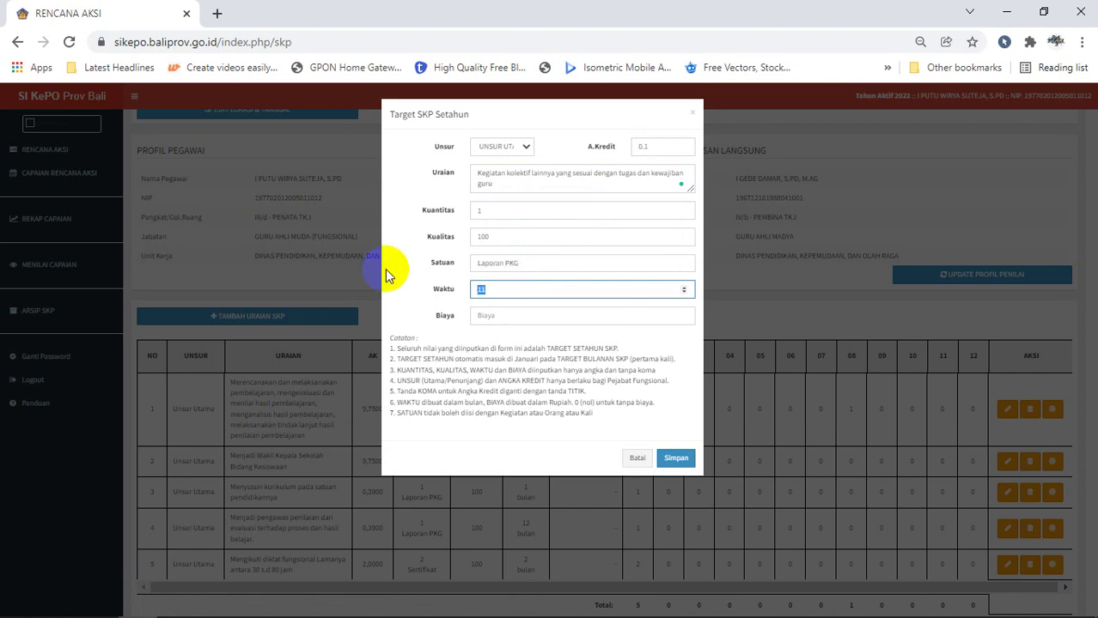
Step: Set the collective activity target's Waktu to 1 and Biaya to 0, and save the entry
{"action": "type", "text": "1"}
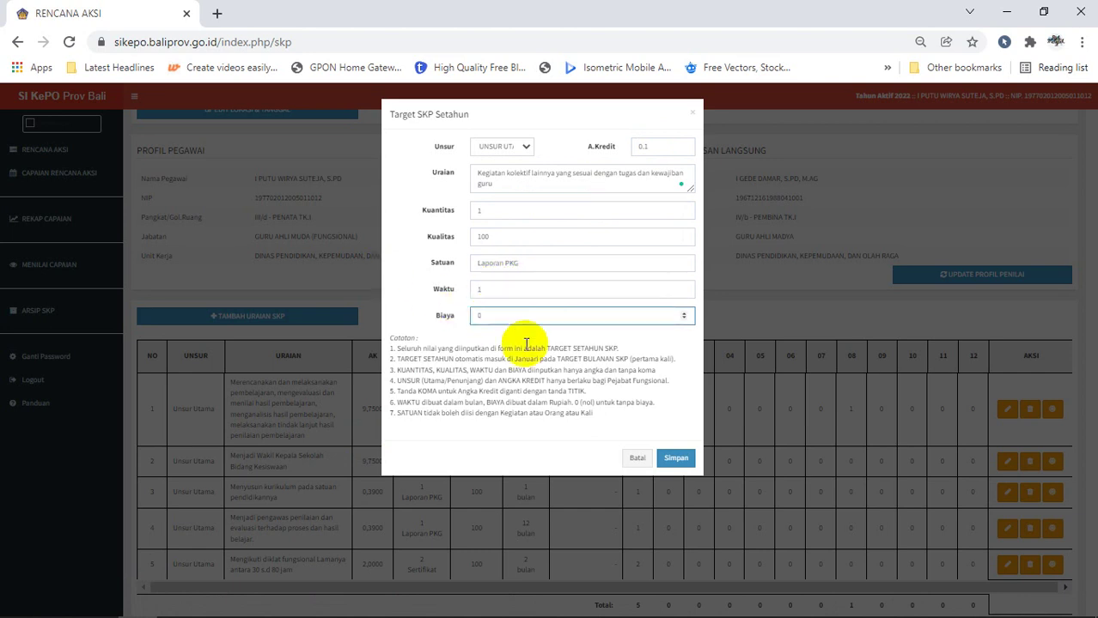
{"action": "left_click", "coordinate": [676, 459]}
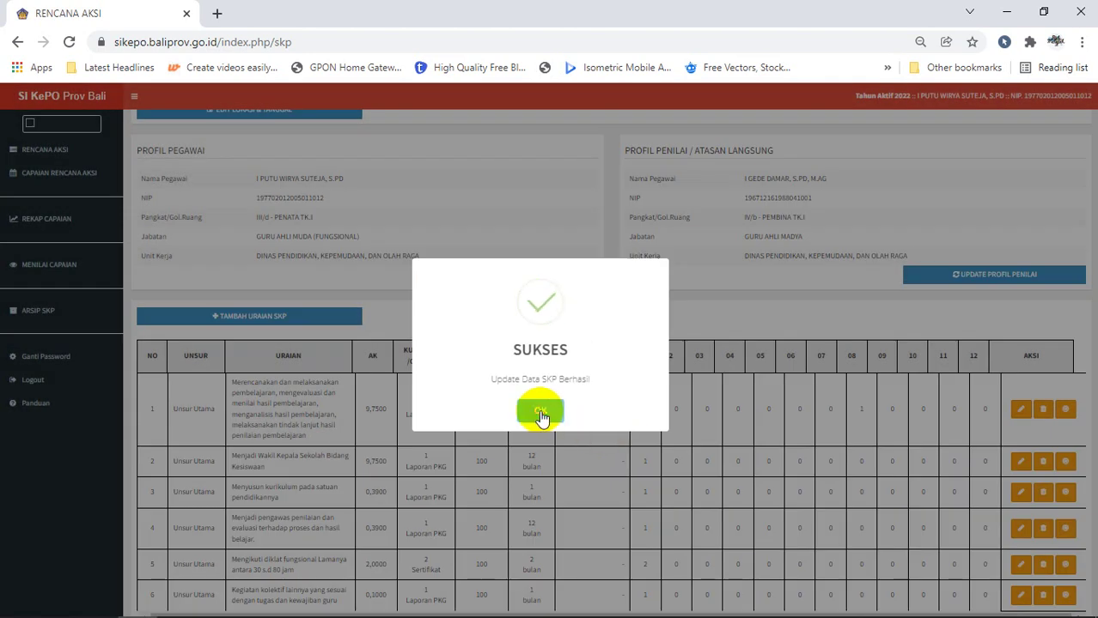
{"action": "left_click", "coordinate": [539, 411]}
Step: Switch to Excel's Panduan_SKP workbook and look through the scientific forum and publication activities in sections 2.1 to 2.3
{"action": "scroll", "coordinate": [439, 412], "scroll_direction": "down", "scroll_amount": 2}
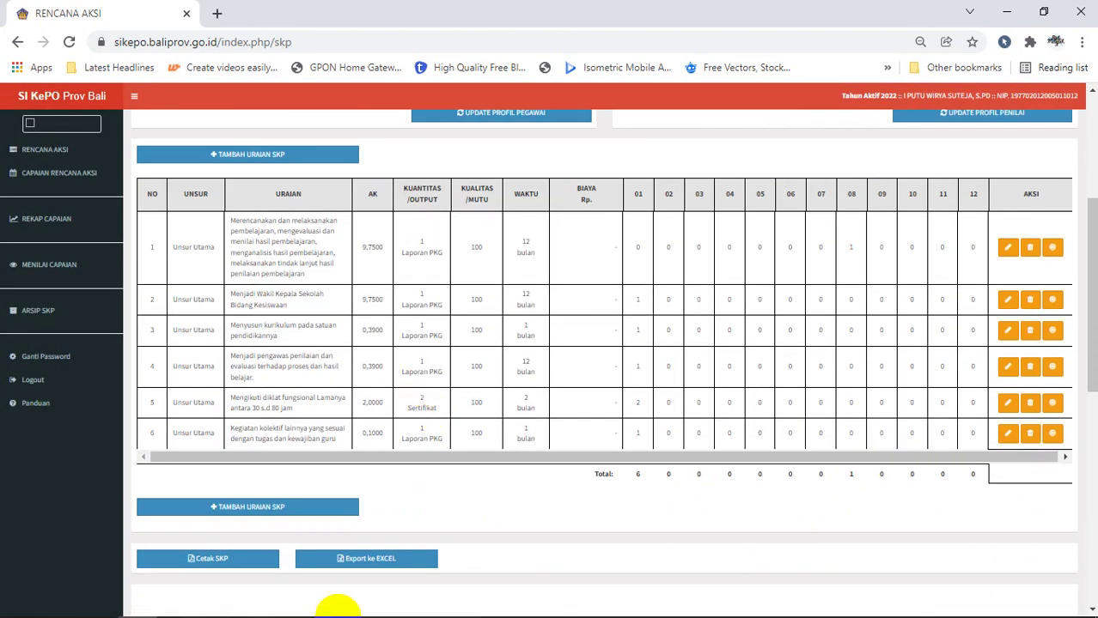
{"action": "mouse_move", "coordinate": [334, 601]}
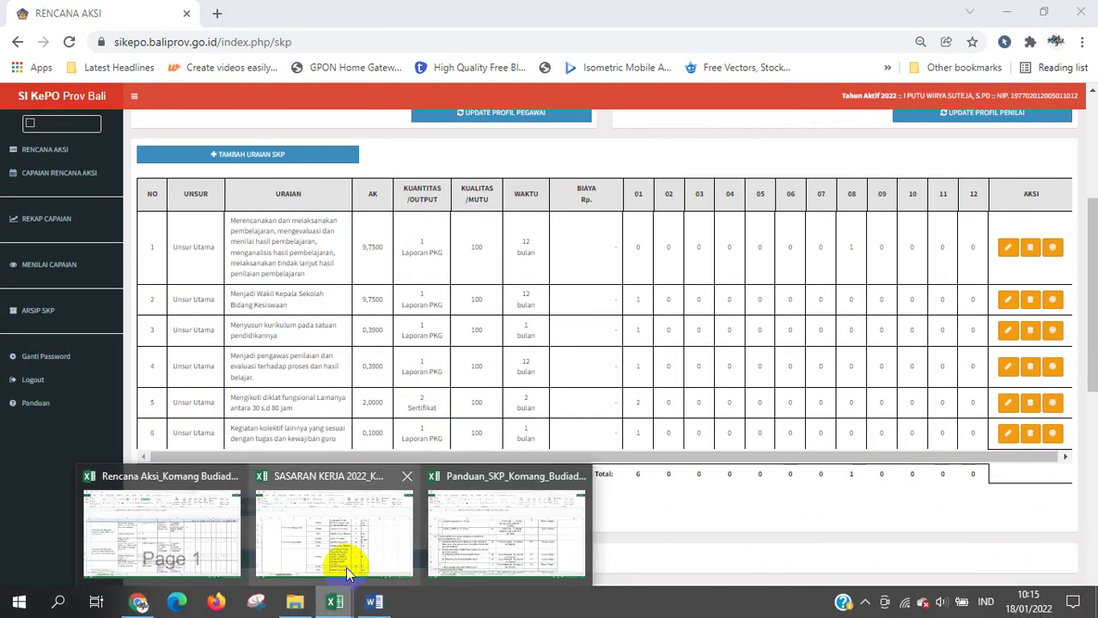
{"action": "left_click", "coordinate": [441, 534]}
{"action": "left_click", "coordinate": [474, 450]}
{"action": "scroll", "coordinate": [240, 447], "scroll_direction": "down", "scroll_amount": 1}
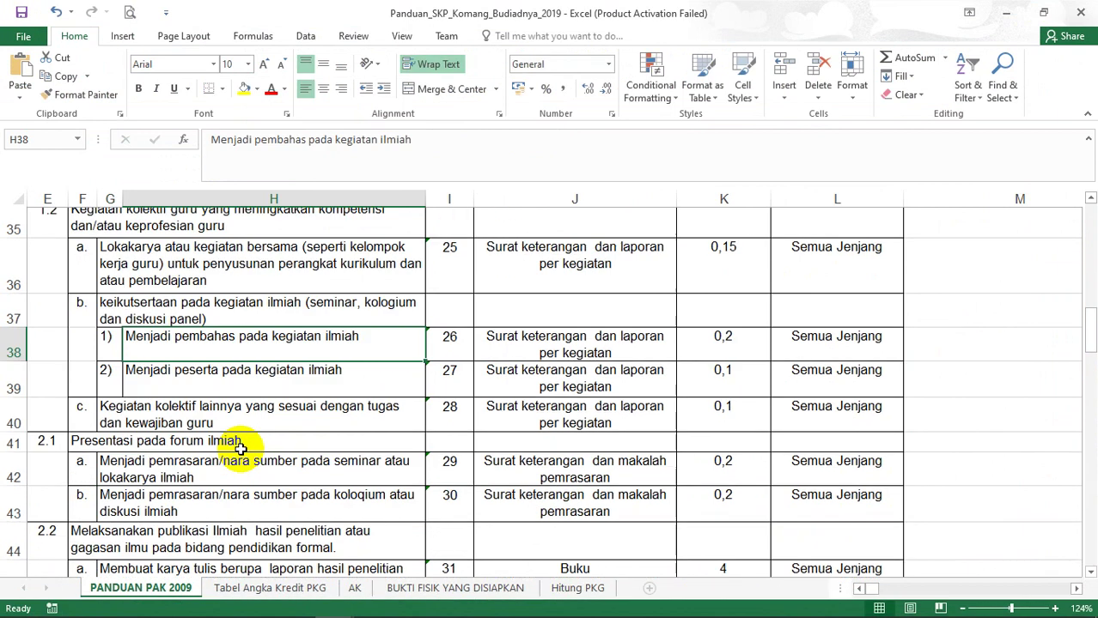
{"action": "scroll", "coordinate": [241, 449], "scroll_direction": "down", "scroll_amount": 2}
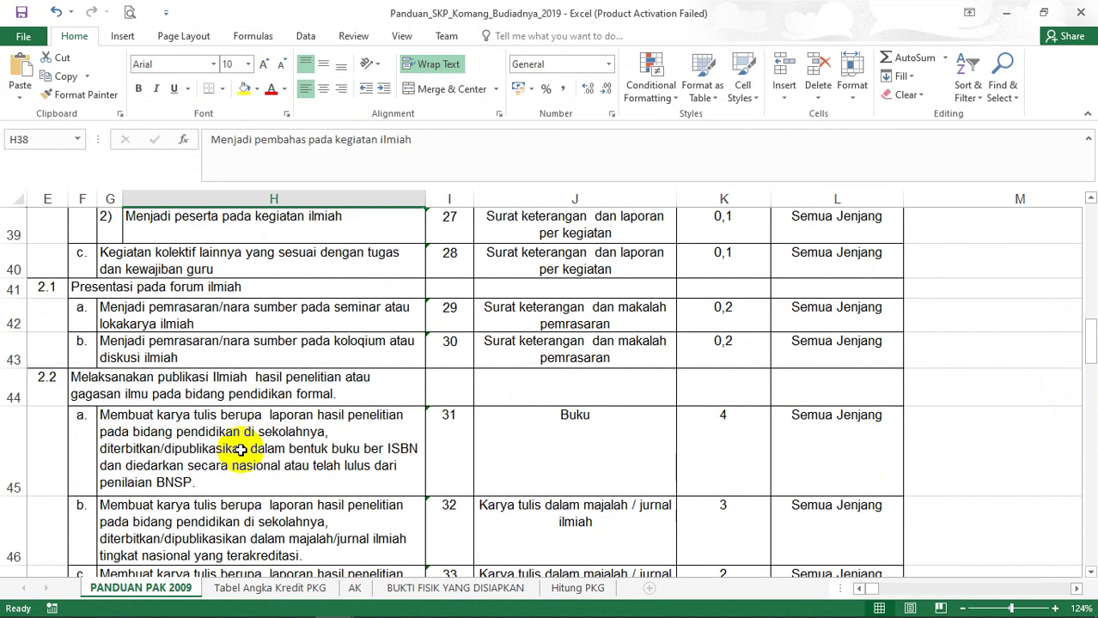
{"action": "scroll", "coordinate": [241, 449], "scroll_direction": "down", "scroll_amount": 2}
{"action": "scroll", "coordinate": [240, 448], "scroll_direction": "down", "scroll_amount": 2}
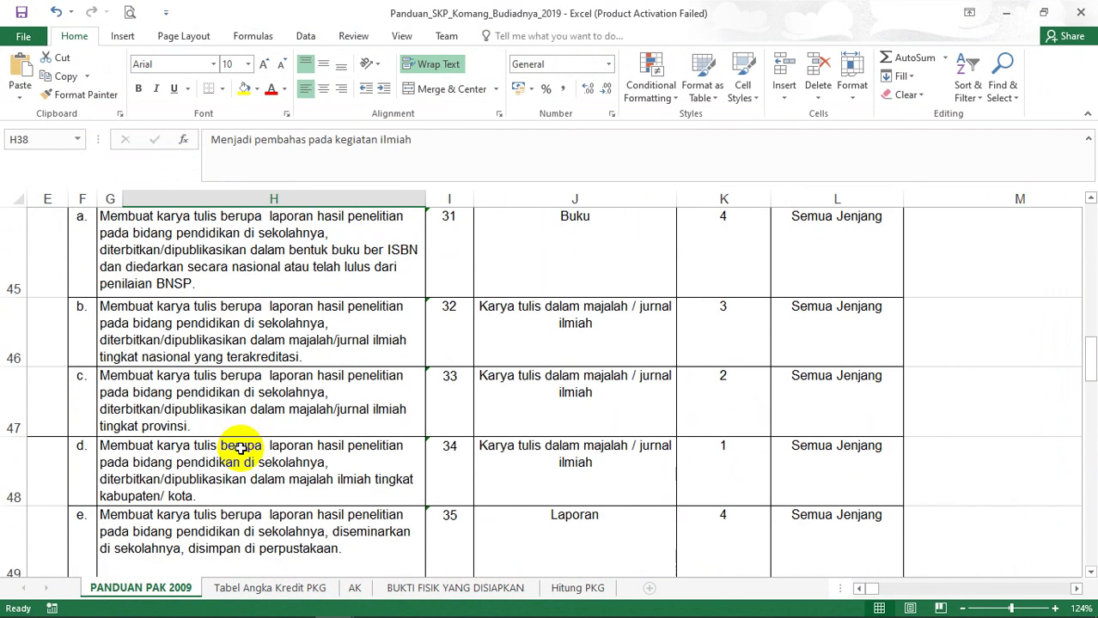
{"action": "scroll", "coordinate": [241, 448], "scroll_direction": "down", "scroll_amount": 3}
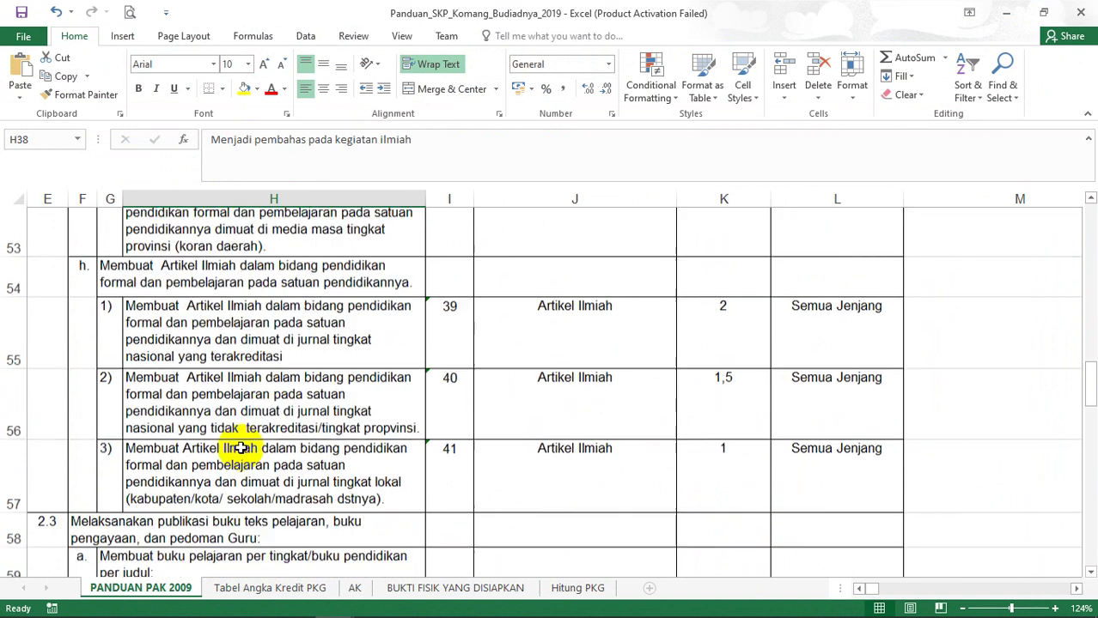
{"action": "scroll", "coordinate": [241, 445], "scroll_direction": "up", "scroll_amount": 5}
{"action": "scroll", "coordinate": [241, 442], "scroll_direction": "up", "scroll_amount": 1}
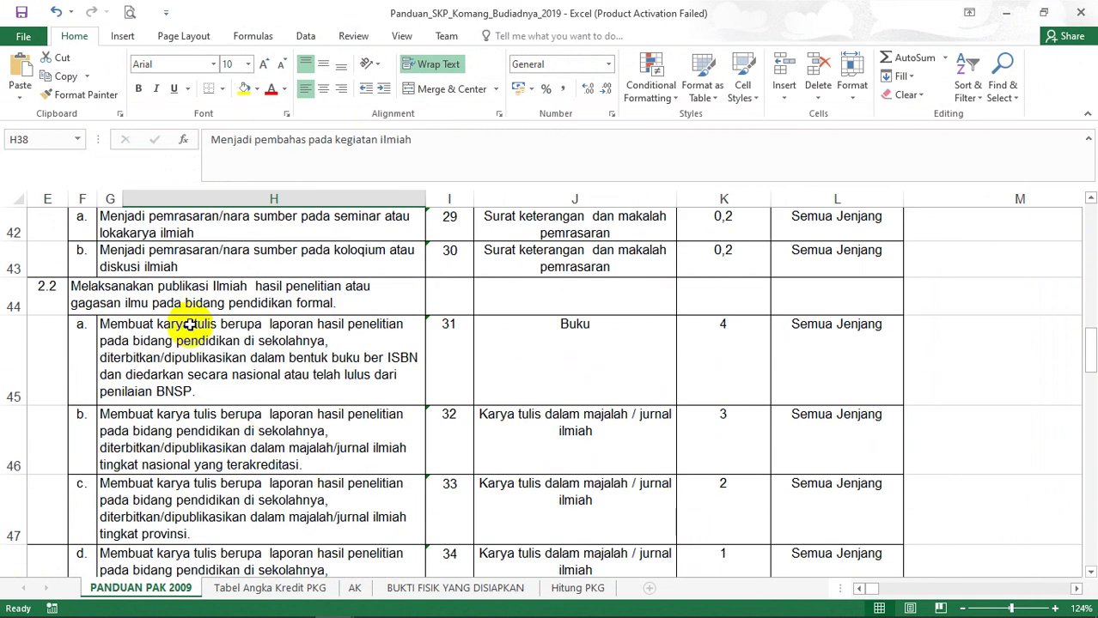
{"action": "left_click", "coordinate": [170, 268]}
{"action": "left_click", "coordinate": [862, 589]}
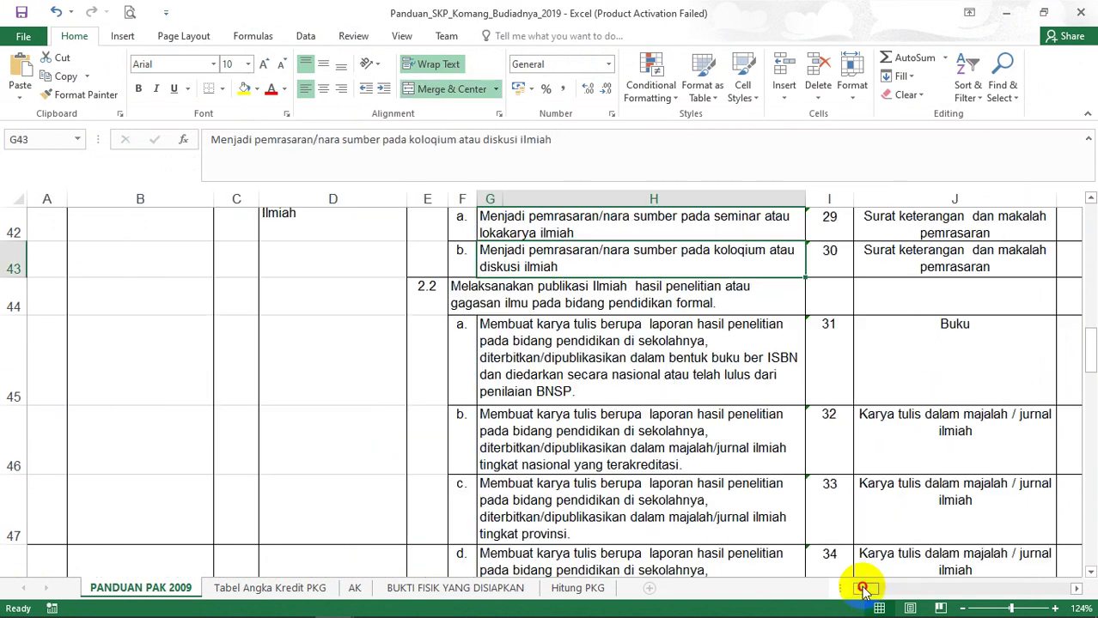
{"action": "scroll", "coordinate": [811, 512], "scroll_direction": "down", "scroll_amount": 1}
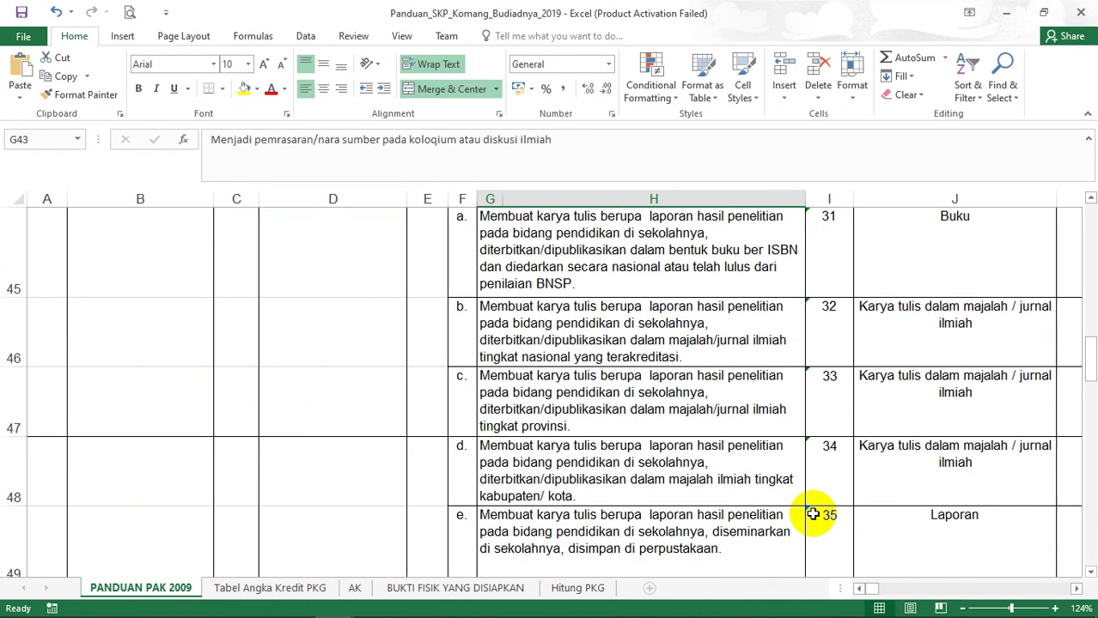
{"action": "left_click", "coordinate": [872, 589]}
{"action": "left_click_drag", "start_coordinate": [872, 589], "coordinate": [864, 588]}
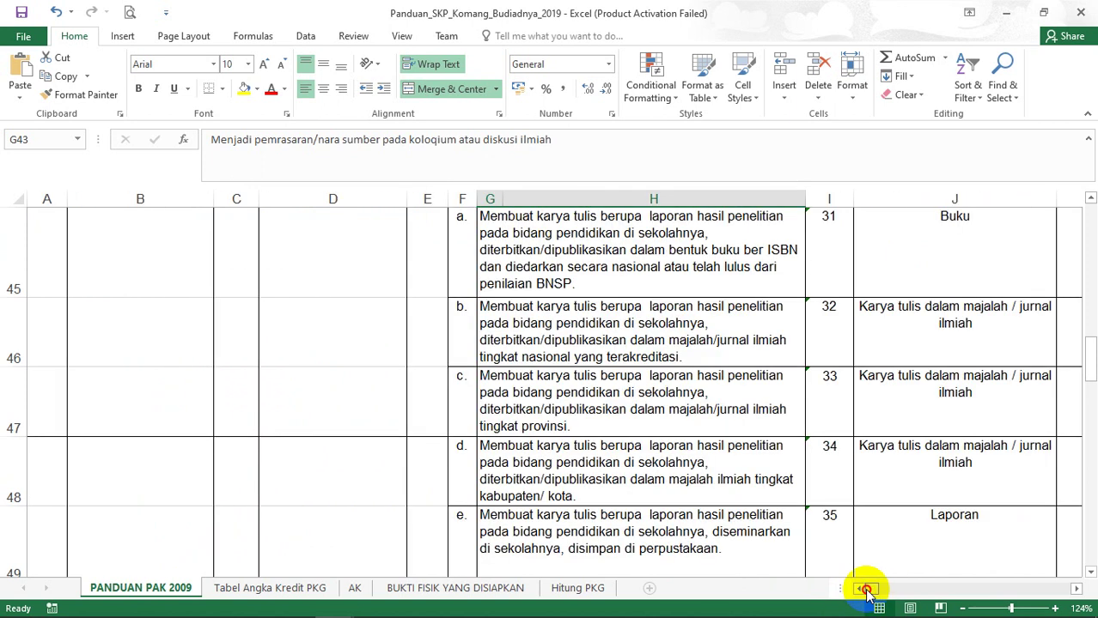
Step: Copy item 2.2 e, the research report "diseminarkan di sekolahnya, disimpan di perpustakaan", from the guide with the sheet zoomed to 100%
{"action": "left_click", "coordinate": [726, 516]}
{"action": "scroll", "coordinate": [726, 515], "scroll_direction": "down", "scroll_amount": 1}
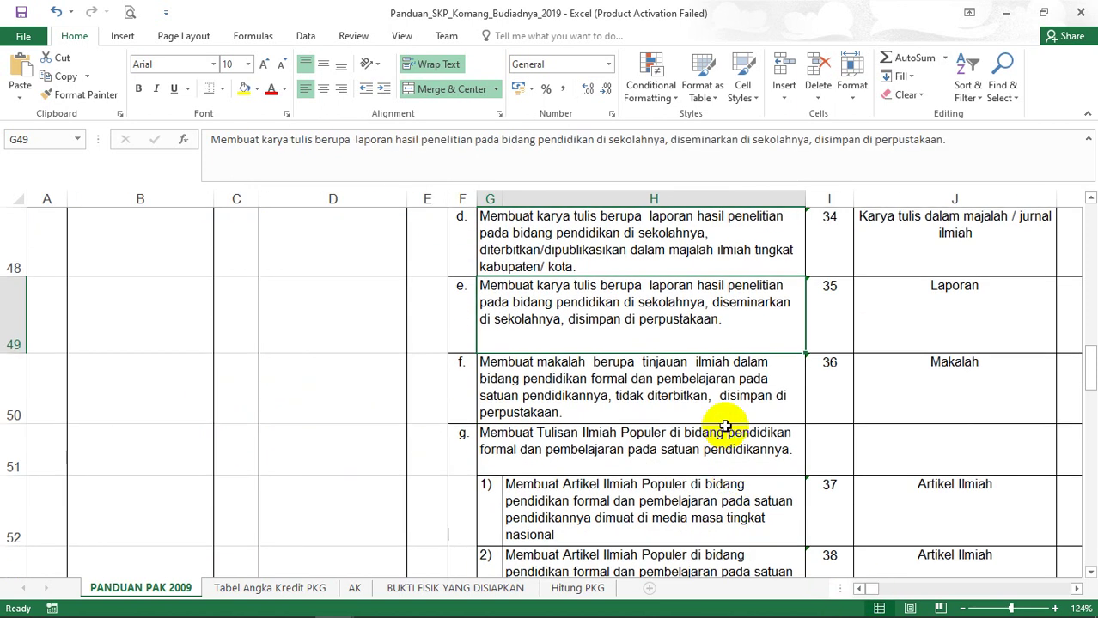
{"action": "left_click", "coordinate": [964, 609]}
{"action": "left_click", "coordinate": [963, 609]}
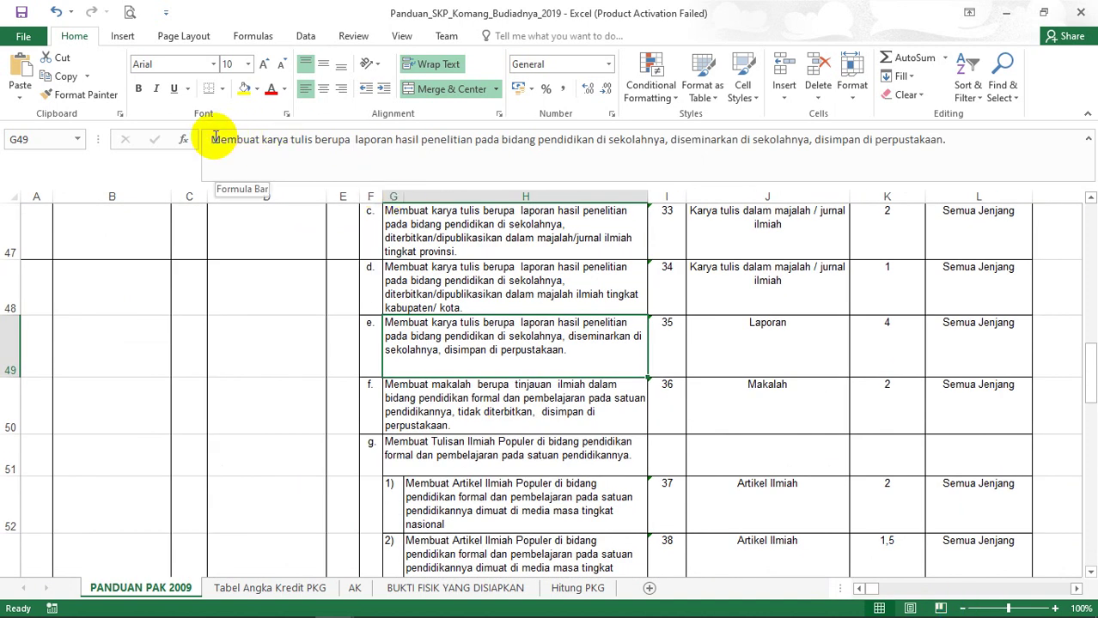
{"action": "left_click_drag", "start_coordinate": [212, 139], "coordinate": [943, 140]}
{"action": "key", "text": "ctrl+c"}
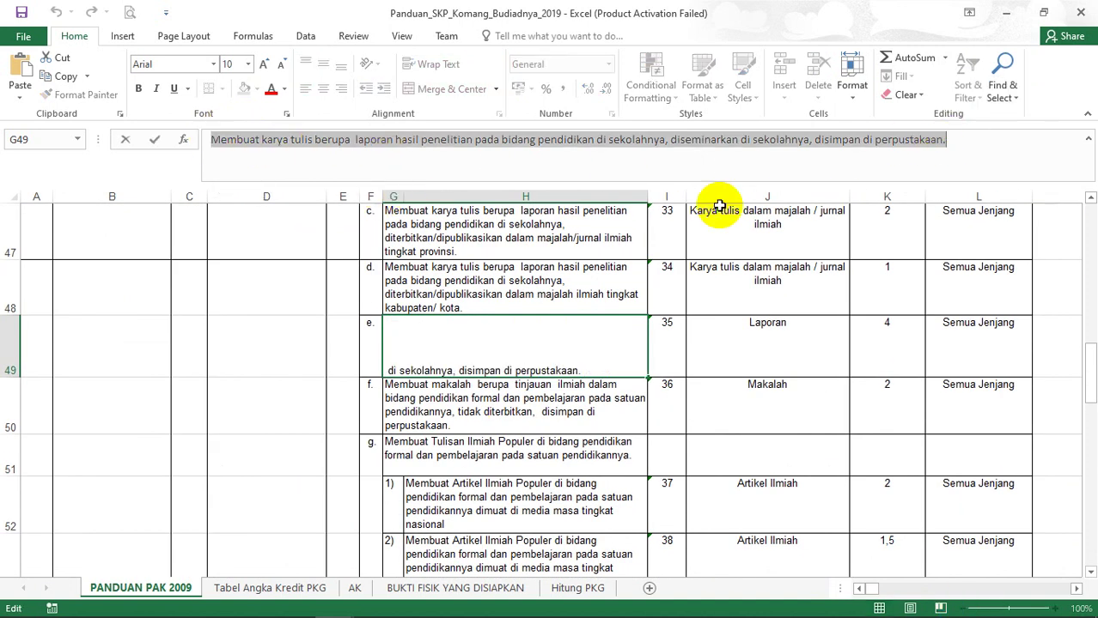
Step: In Chrome, start another SKP target with the copied activity as Uraian and A.Kredit 4, and check the guide's entry in Excel
{"action": "left_click", "coordinate": [138, 603]}
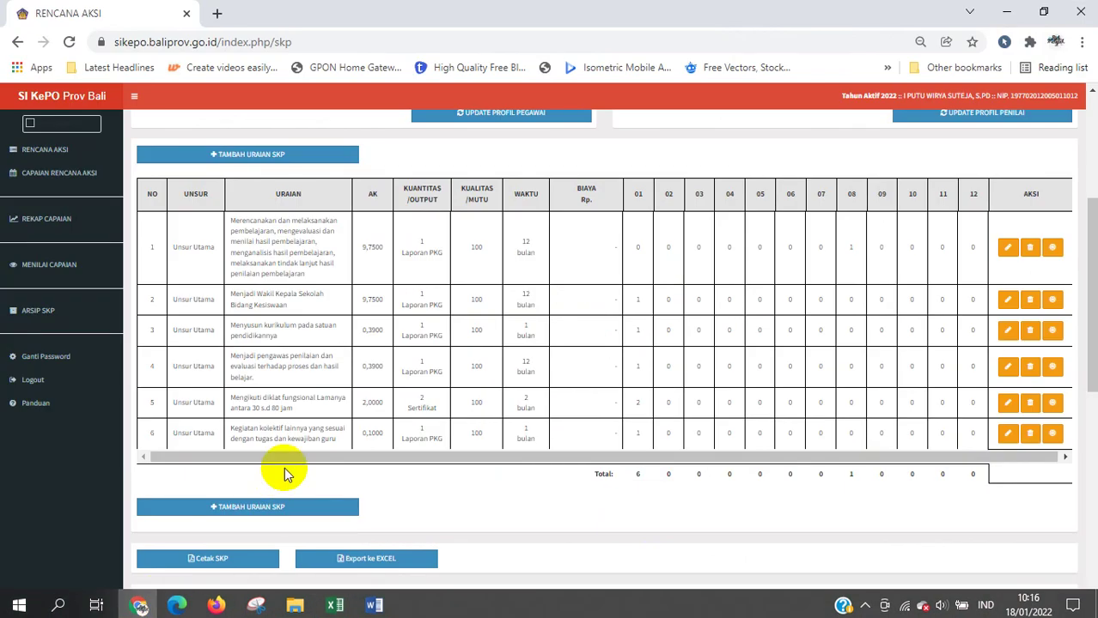
{"action": "left_click", "coordinate": [258, 507]}
{"action": "left_click", "coordinate": [513, 178]}
{"action": "key", "text": "ctrl+v"}
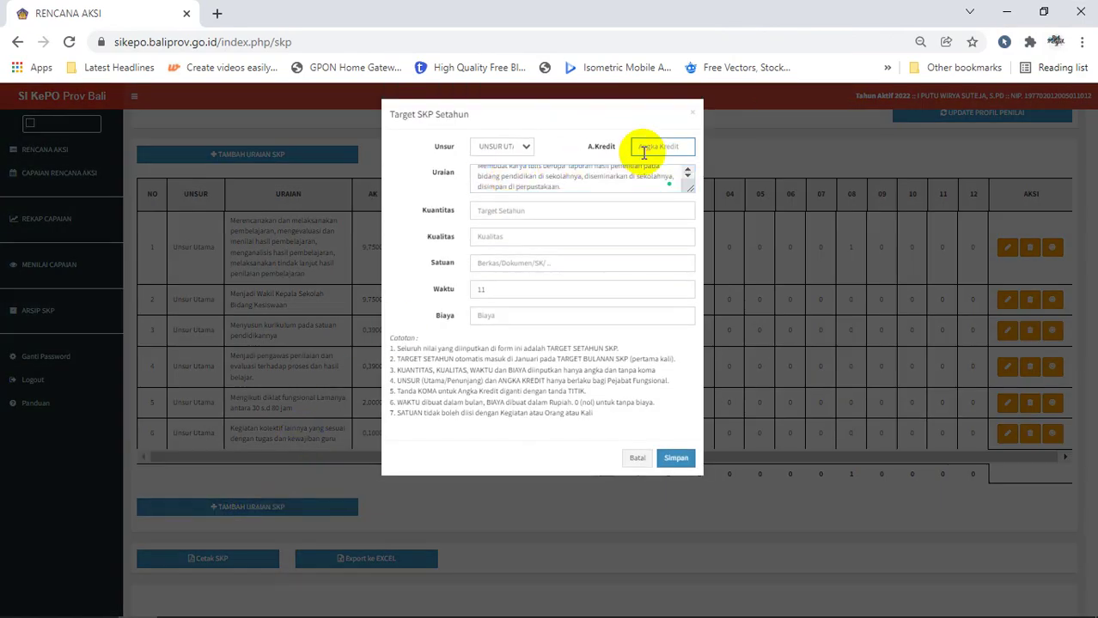
{"action": "type", "text": "4"}
{"action": "left_click", "coordinate": [334, 602]}
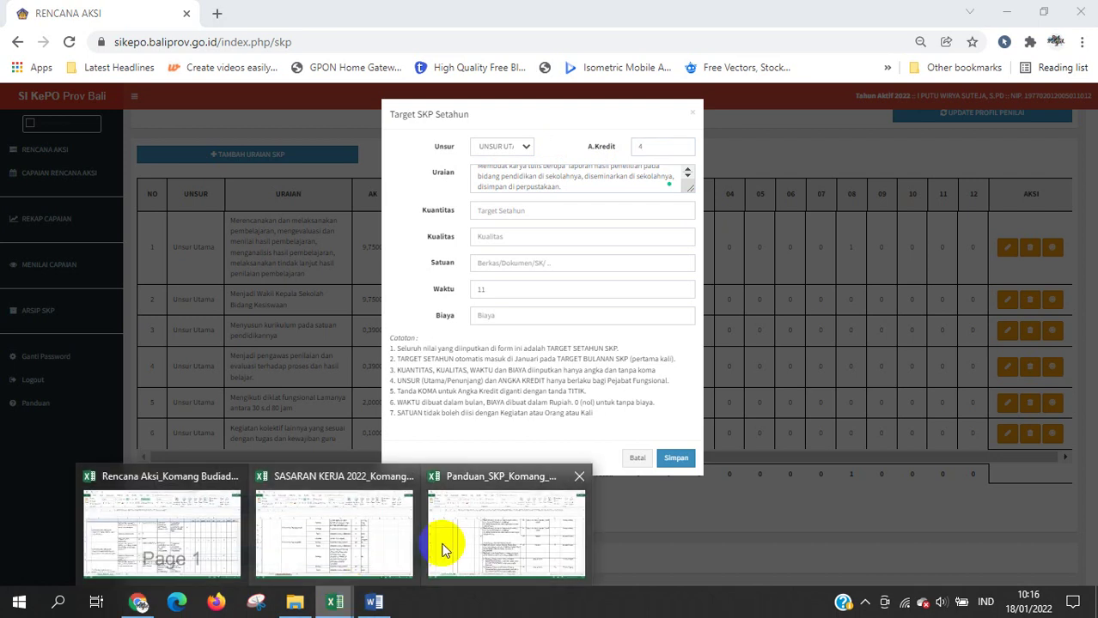
{"action": "left_click", "coordinate": [448, 531]}
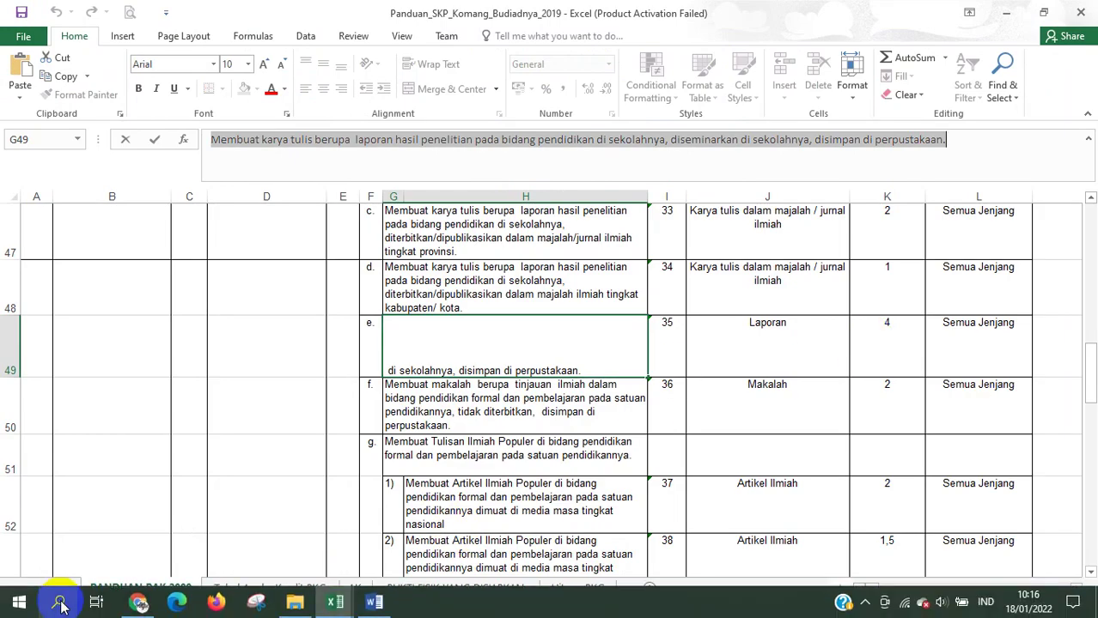
Step: Back in the Chrome form, set the research report target's Kuantitas to 1, Kualitas to 100 and Satuan to PTK
{"action": "left_click", "coordinate": [139, 602]}
{"action": "left_click", "coordinate": [546, 213]}
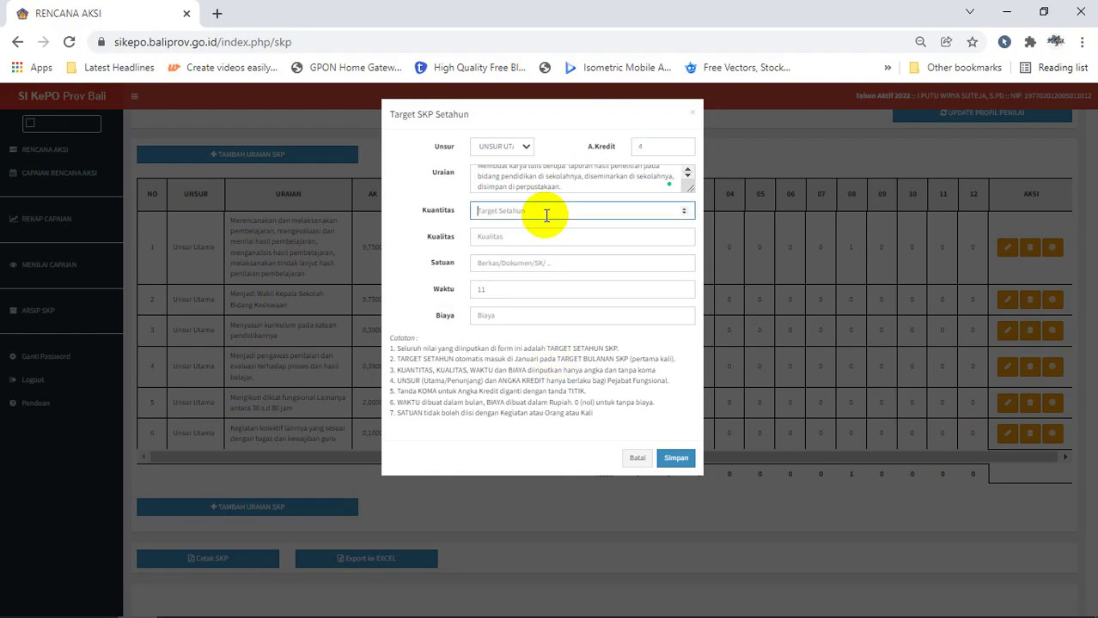
{"action": "type", "text": "1"}
{"action": "left_click", "coordinate": [517, 236]}
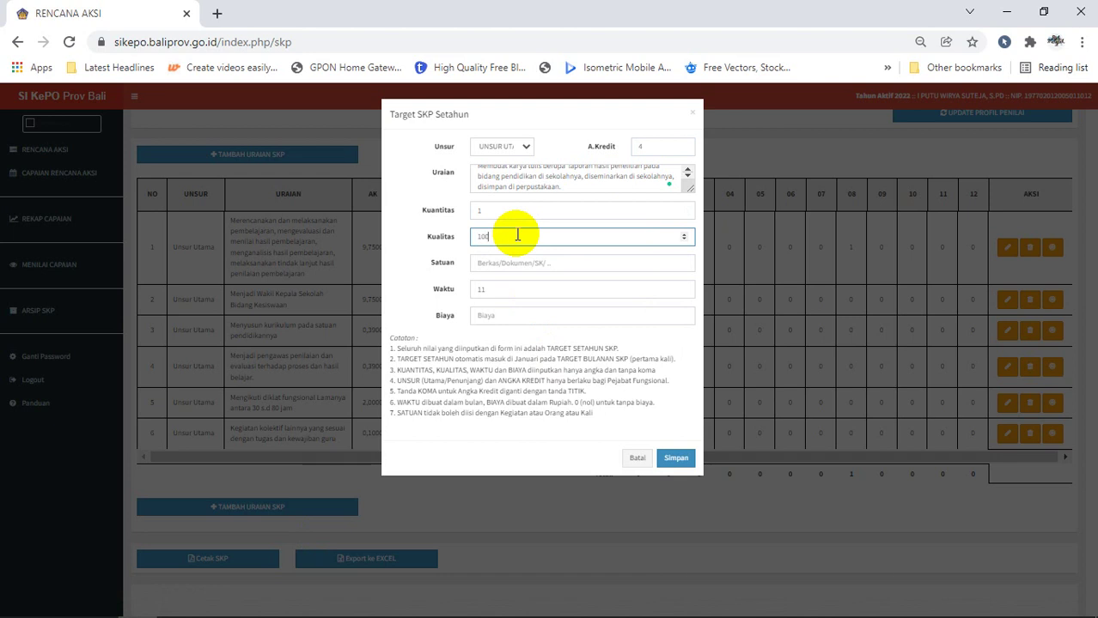
{"action": "left_click", "coordinate": [507, 262]}
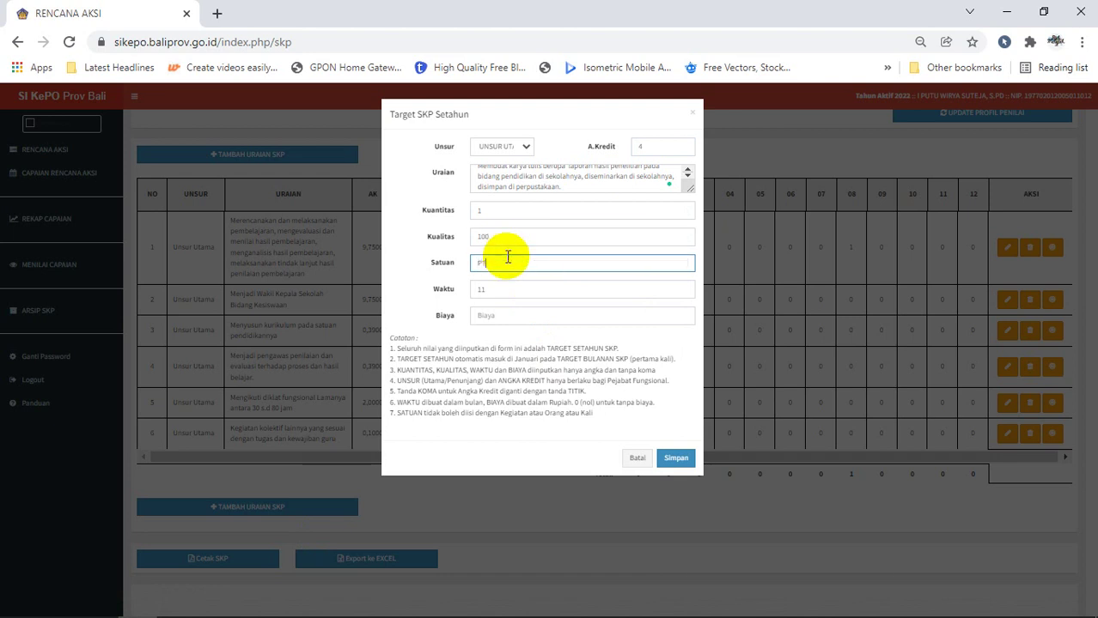
Step: Set the research report target's Waktu to 4 and Biaya to 0, and save the entry
{"action": "left_click", "coordinate": [481, 291]}
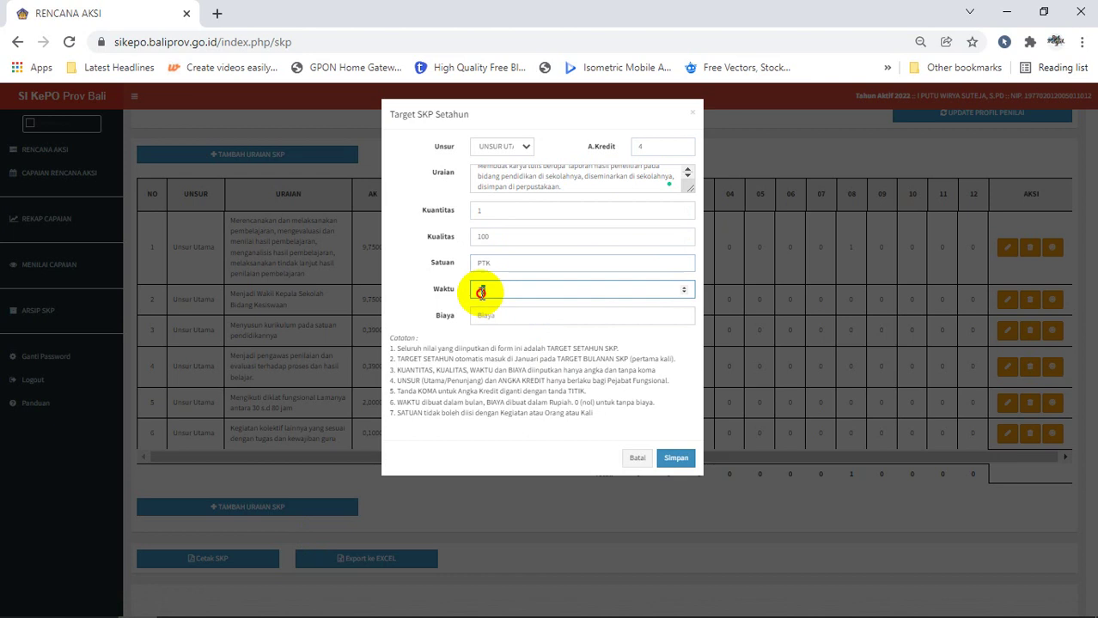
{"action": "type", "text": "4"}
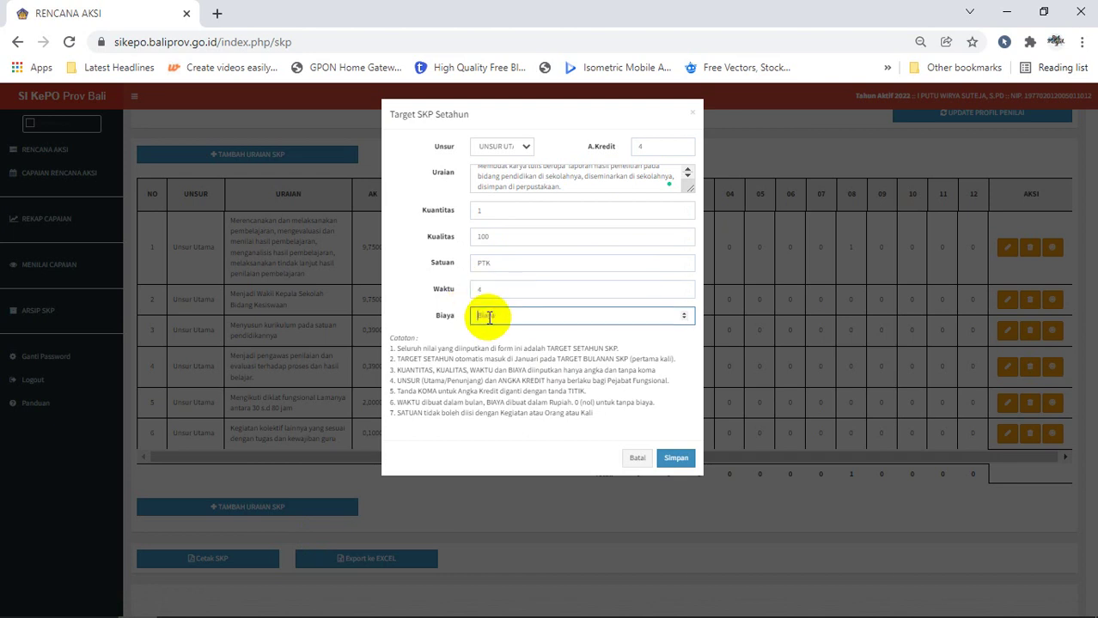
{"action": "type", "text": "0"}
{"action": "left_click", "coordinate": [676, 458]}
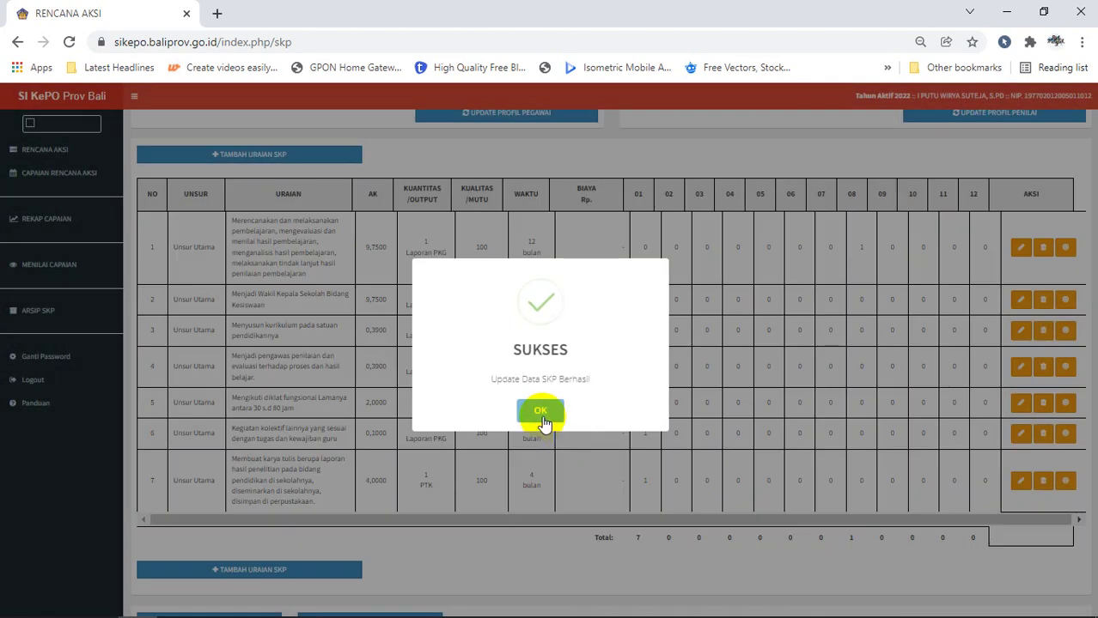
{"action": "left_click", "coordinate": [546, 407]}
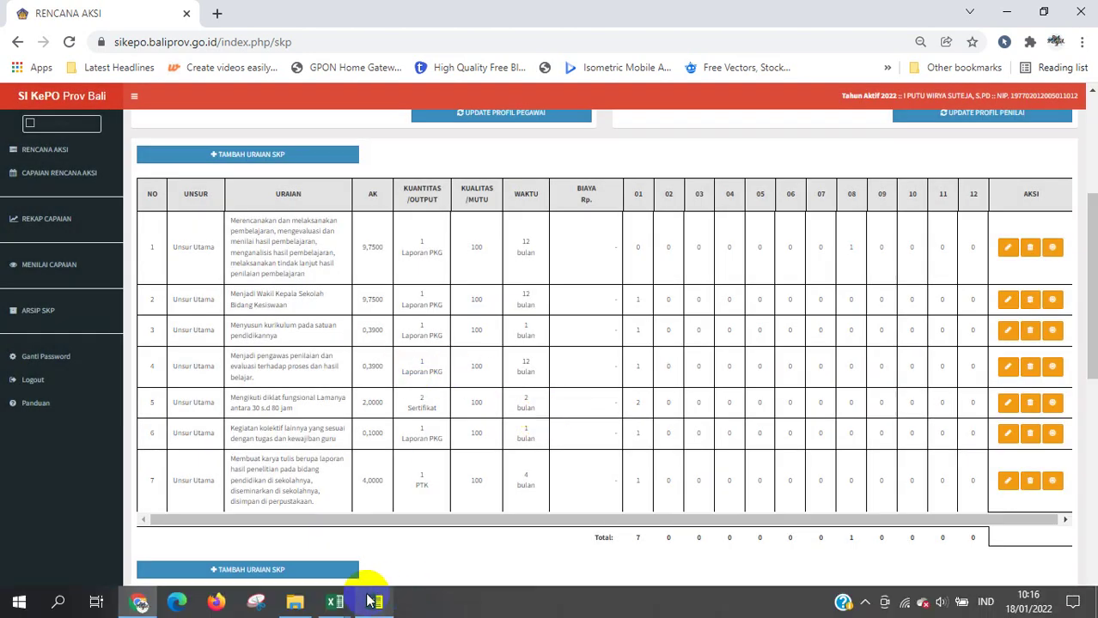
Step: Switch to the Excel guide and examine the scientific article activities in section 2.2 with their credit values
{"action": "left_click", "coordinate": [341, 606]}
{"action": "left_click", "coordinate": [449, 541]}
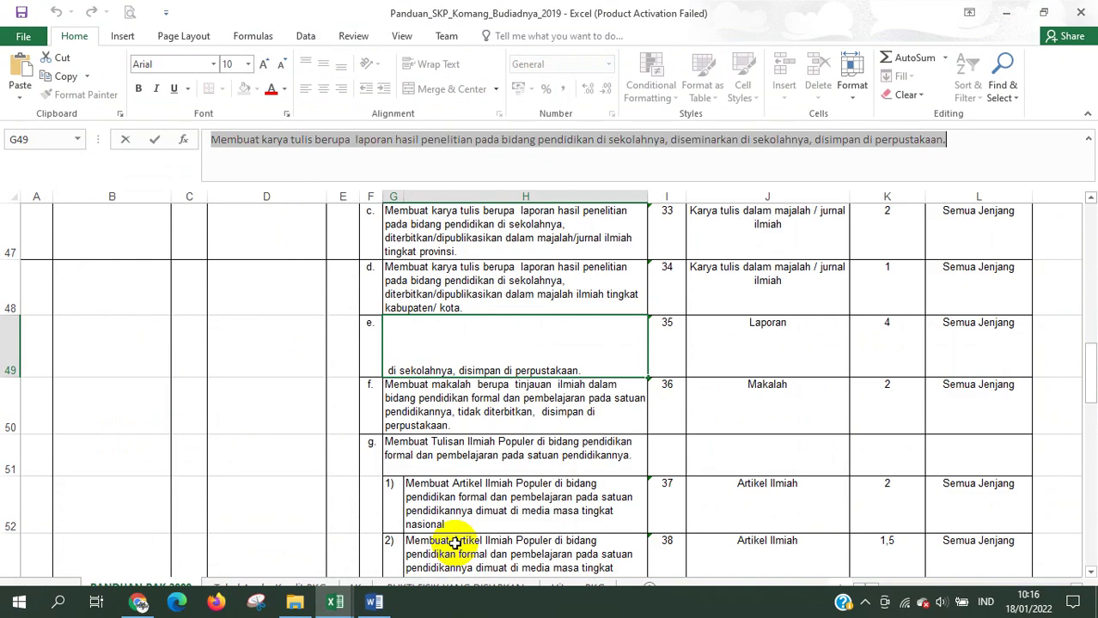
{"action": "left_click", "coordinate": [486, 500]}
{"action": "scroll", "coordinate": [486, 500], "scroll_direction": "down", "scroll_amount": 2}
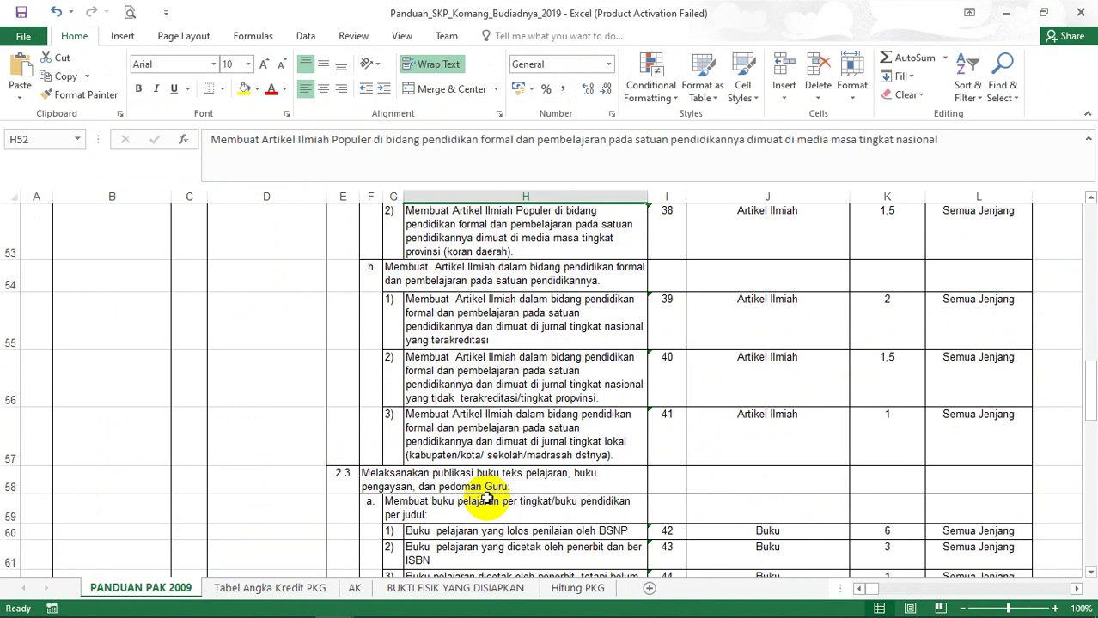
{"action": "left_click", "coordinate": [519, 457]}
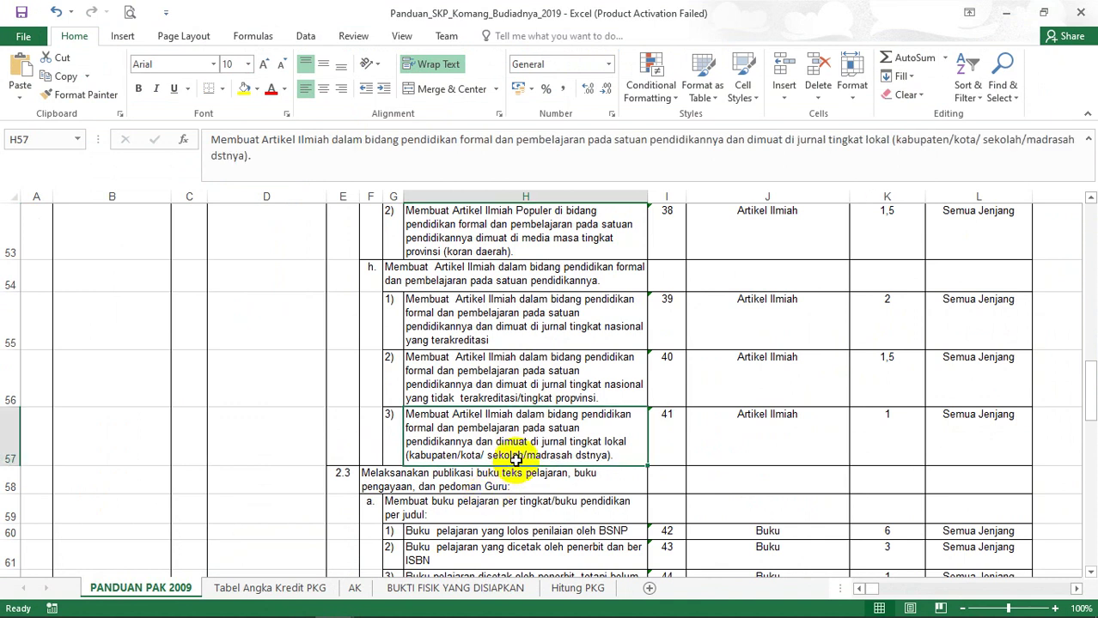
{"action": "left_click", "coordinate": [878, 423]}
{"action": "left_click", "coordinate": [569, 417]}
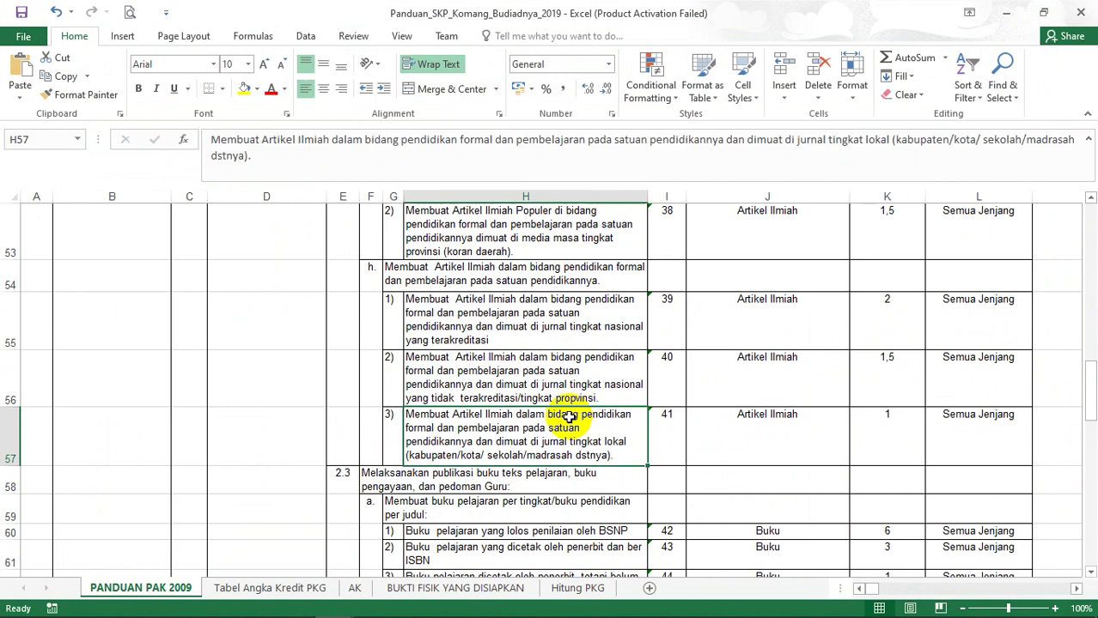
{"action": "left_click_drag", "start_coordinate": [562, 378], "coordinate": [862, 431]}
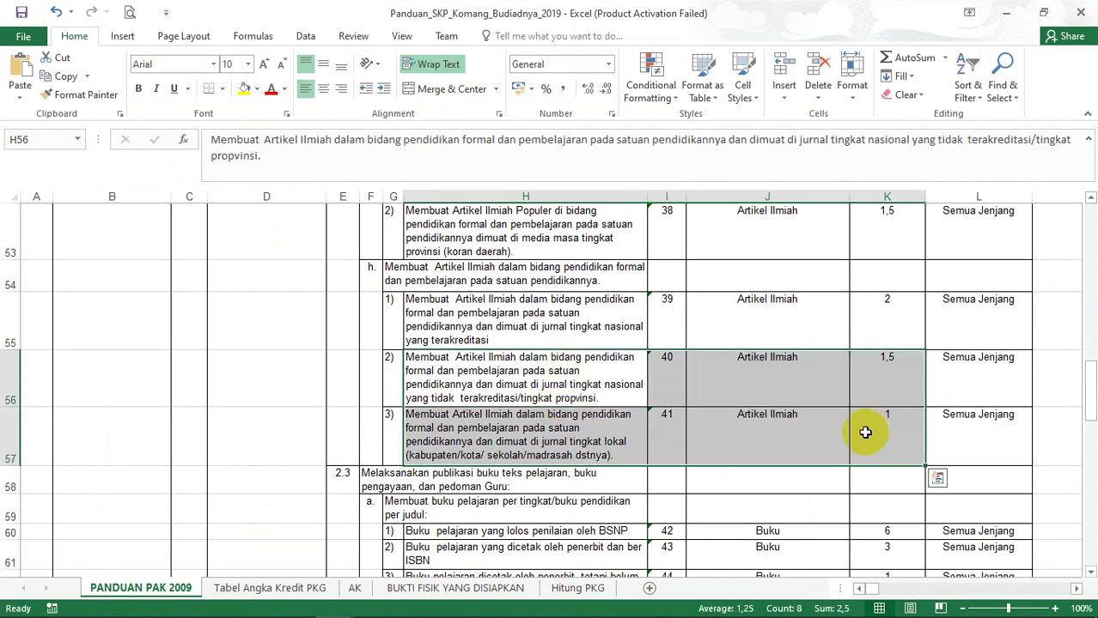
{"action": "scroll", "coordinate": [864, 432], "scroll_direction": "down", "scroll_amount": 1}
{"action": "scroll", "coordinate": [863, 432], "scroll_direction": "down", "scroll_amount": 2}
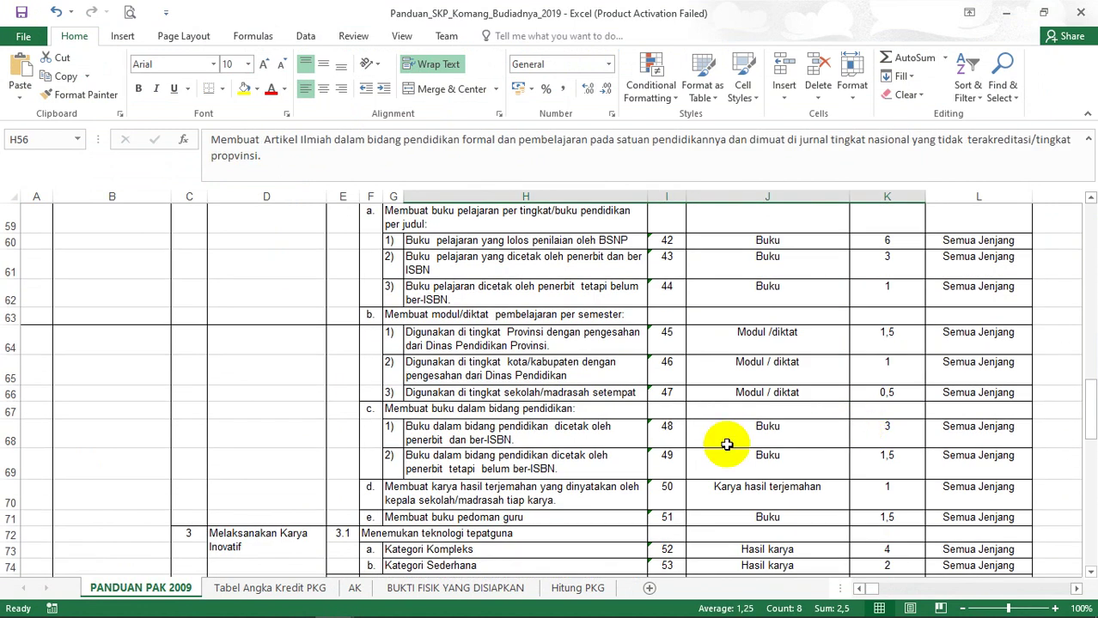
Step: Examine the guide's book, module and translation activities in section 2.3 and the innovative works in section 3
{"action": "left_click", "coordinate": [551, 489]}
{"action": "scroll", "coordinate": [550, 494], "scroll_direction": "down", "scroll_amount": 3}
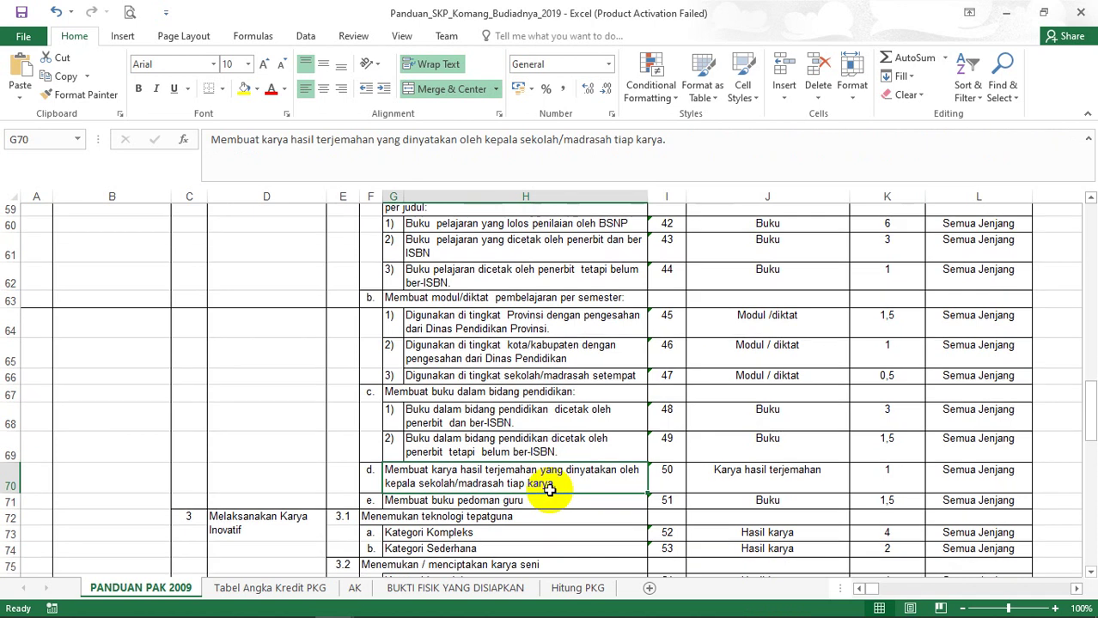
{"action": "left_click", "coordinate": [512, 445]}
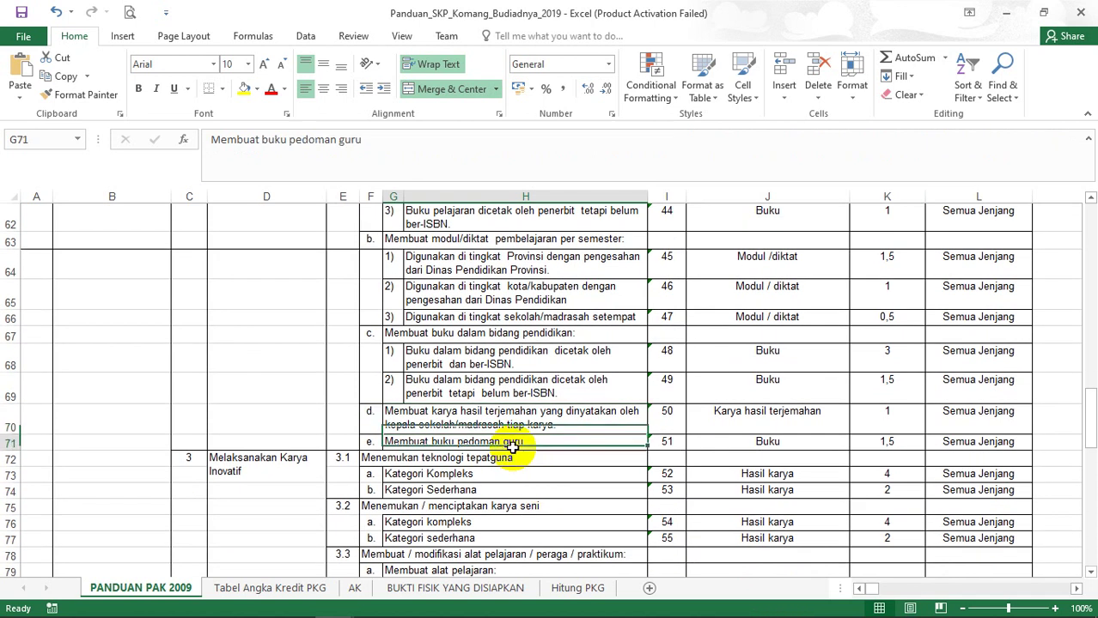
{"action": "left_click", "coordinate": [440, 334]}
{"action": "left_click", "coordinate": [419, 243]}
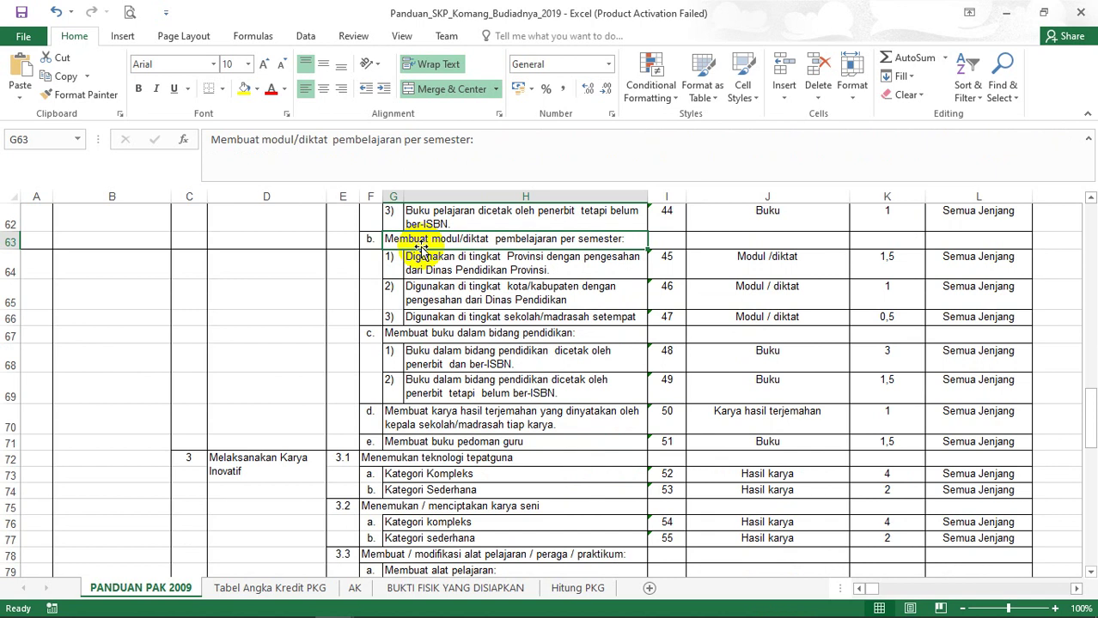
{"action": "scroll", "coordinate": [421, 249], "scroll_direction": "up", "scroll_amount": 3}
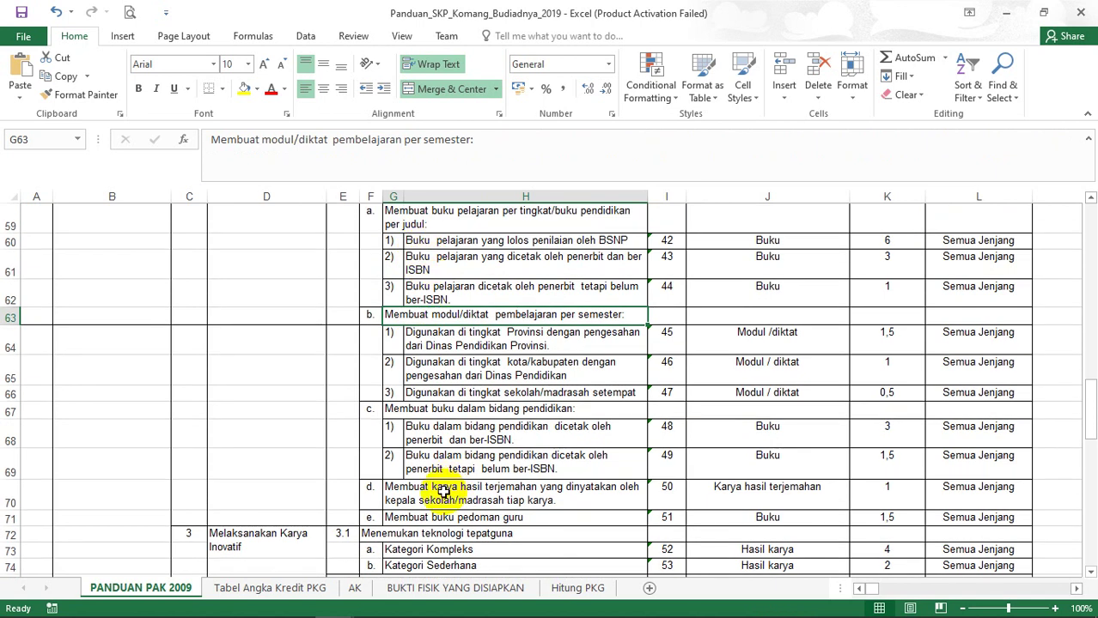
{"action": "left_click", "coordinate": [444, 491]}
{"action": "left_click", "coordinate": [441, 519]}
{"action": "scroll", "coordinate": [440, 519], "scroll_direction": "down", "scroll_amount": 1}
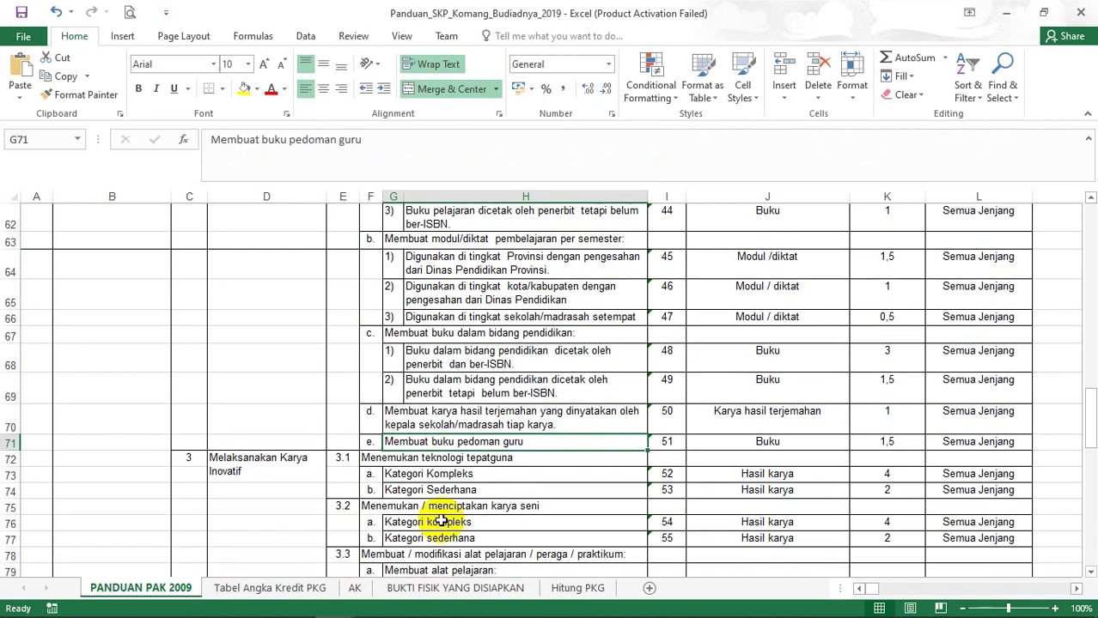
{"action": "scroll", "coordinate": [441, 521], "scroll_direction": "down", "scroll_amount": 4}
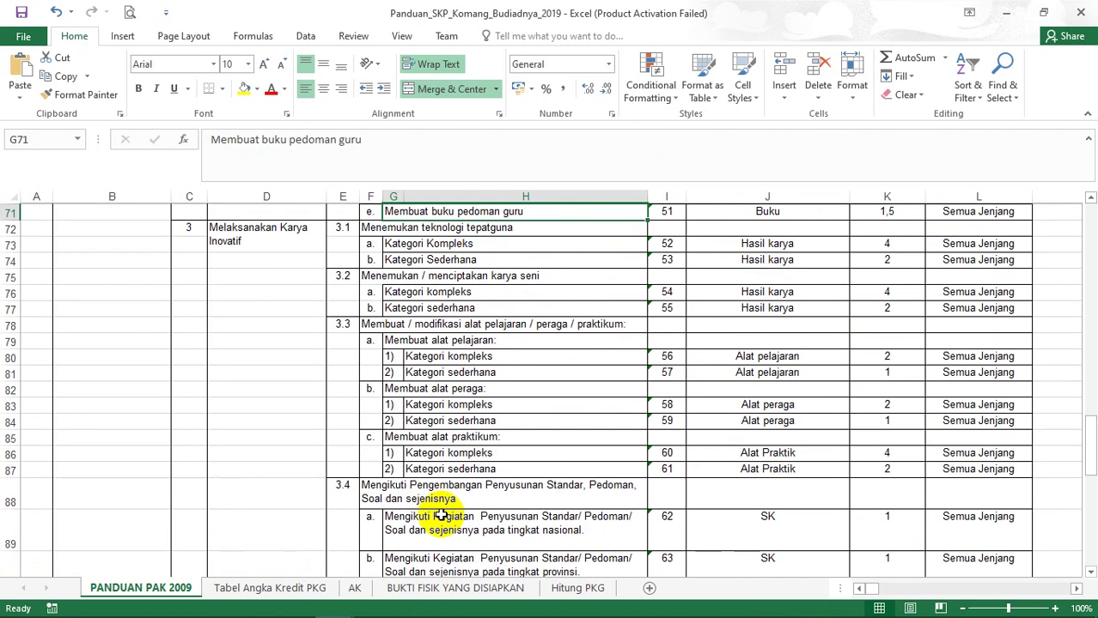
{"action": "scroll", "coordinate": [438, 486], "scroll_direction": "down", "scroll_amount": 1}
{"action": "scroll", "coordinate": [433, 490], "scroll_direction": "up", "scroll_amount": 2}
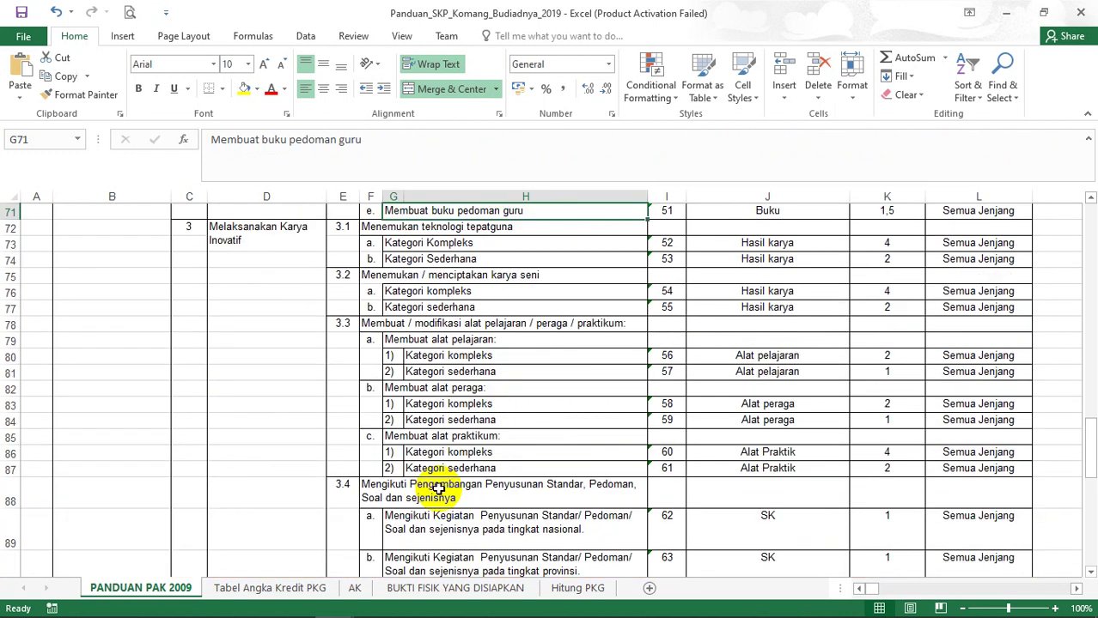
Step: Copy "Melaksanakan Karya Inovatif" from the guide and, in Chrome, start another SKP target with it as Uraian
{"action": "left_click", "coordinate": [264, 227]}
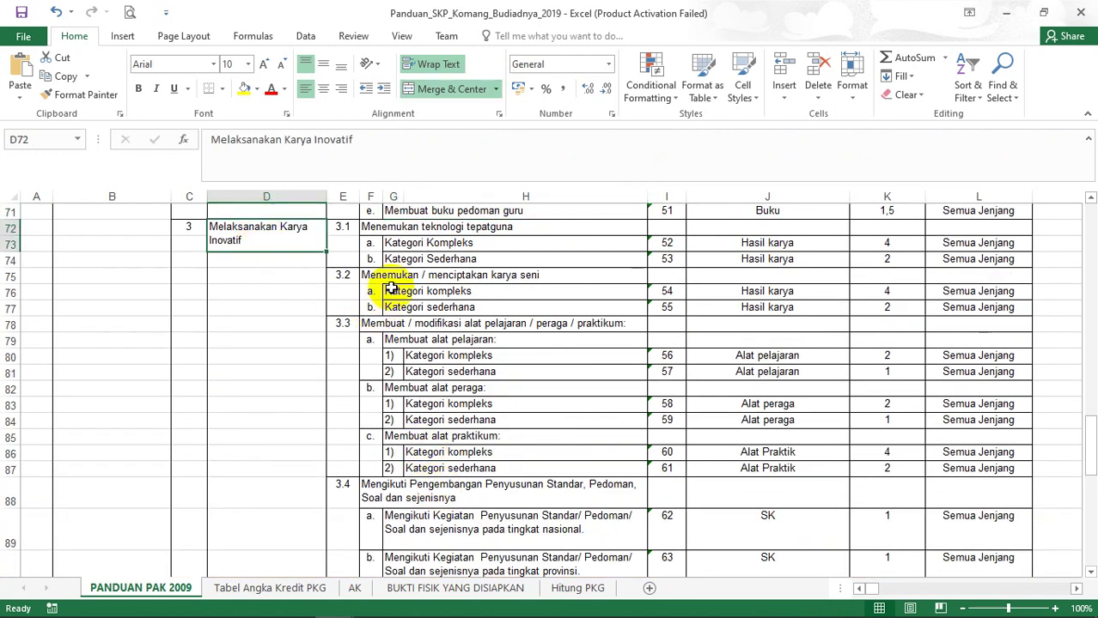
{"action": "left_click_drag", "start_coordinate": [369, 140], "coordinate": [201, 110]}
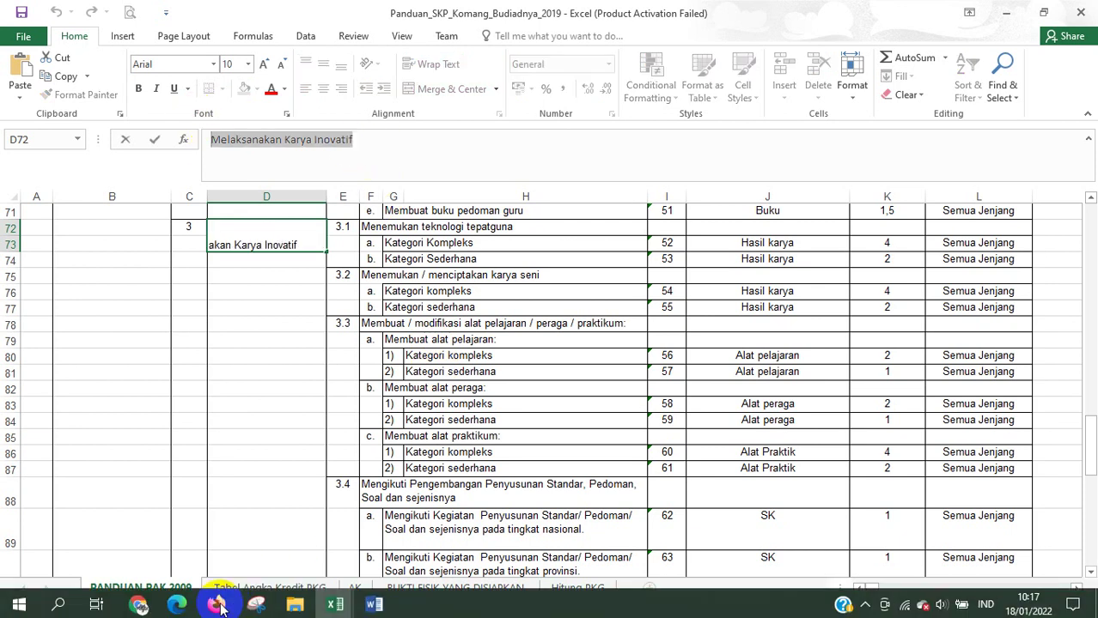
{"action": "left_click", "coordinate": [137, 602]}
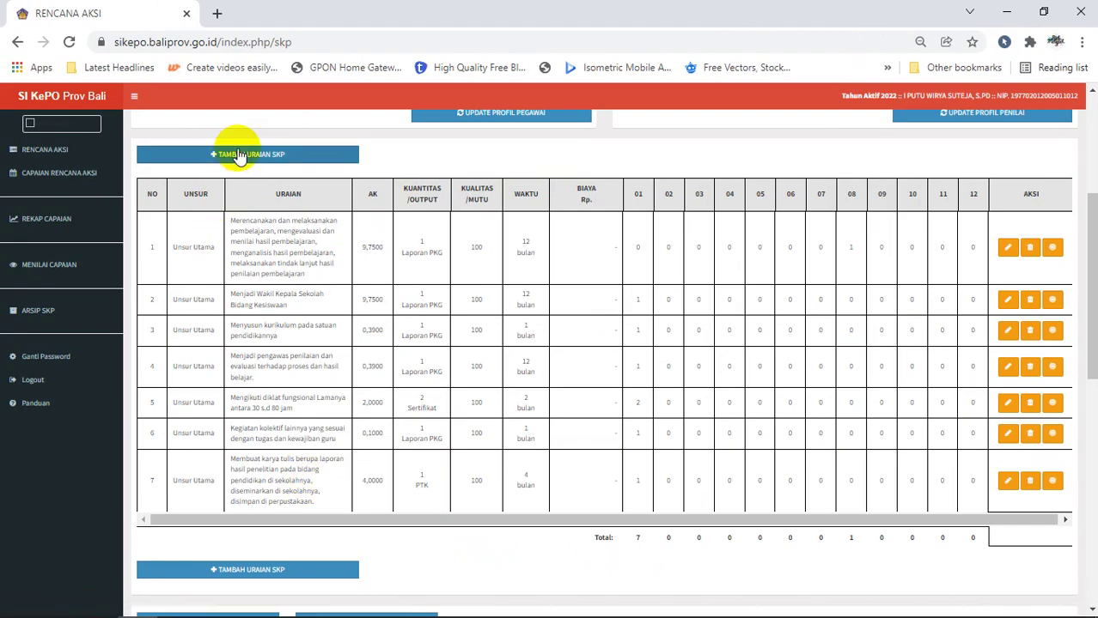
{"action": "left_click", "coordinate": [268, 154]}
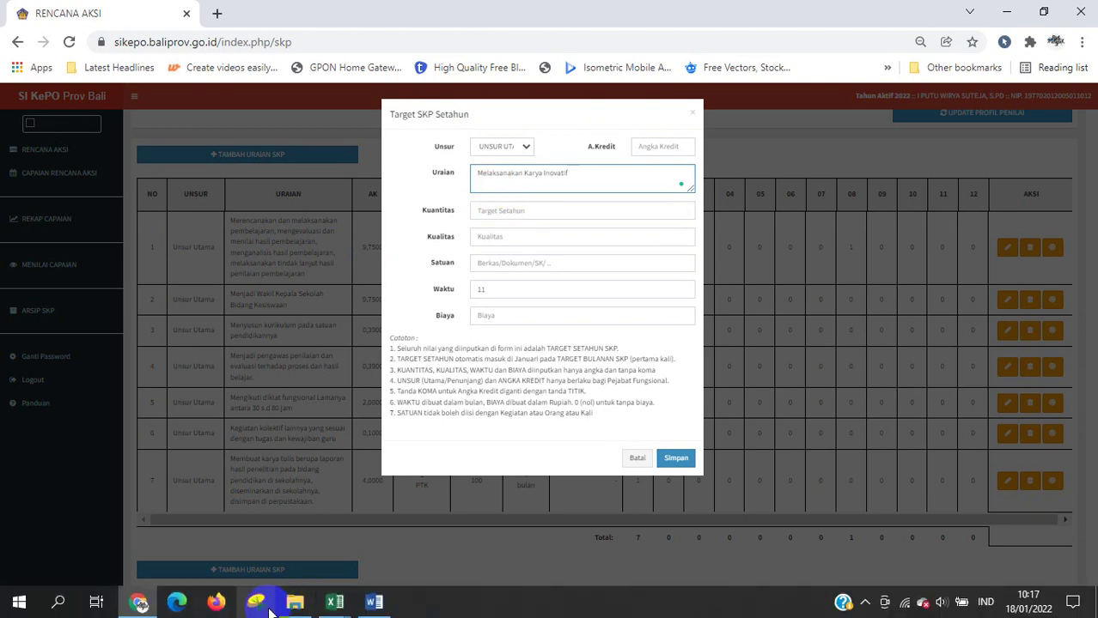
Step: Copy "Membuat / modifikasi alat pelajara" from item 3.3 of the Excel guide and append it to the Uraian in Chrome
{"action": "left_click", "coordinate": [335, 602]}
{"action": "left_click", "coordinate": [443, 547]}
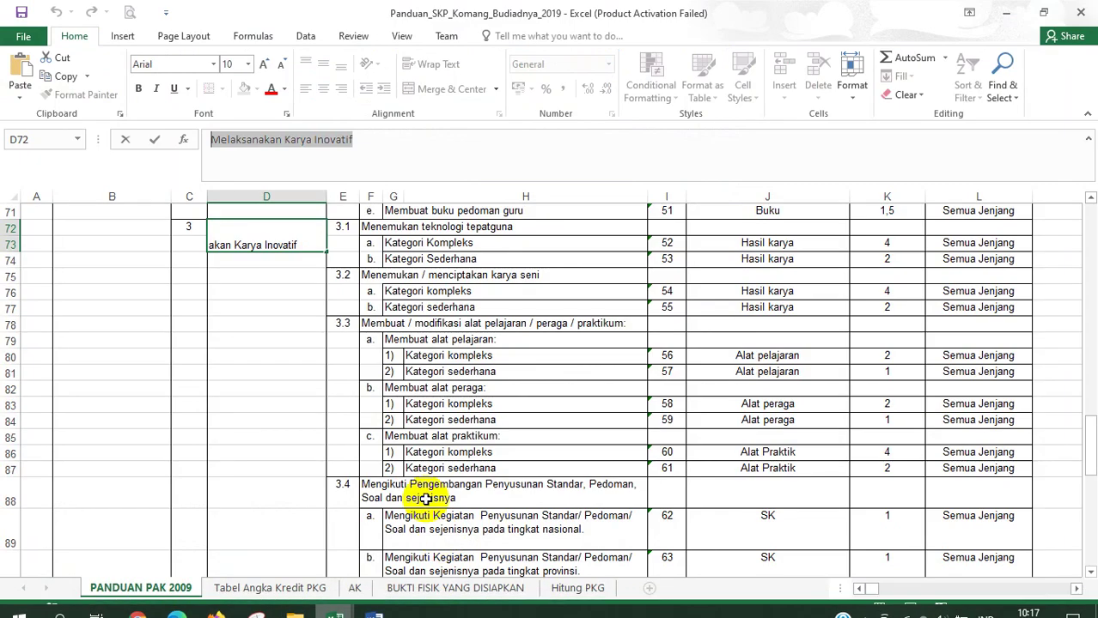
{"action": "left_click", "coordinate": [376, 323]}
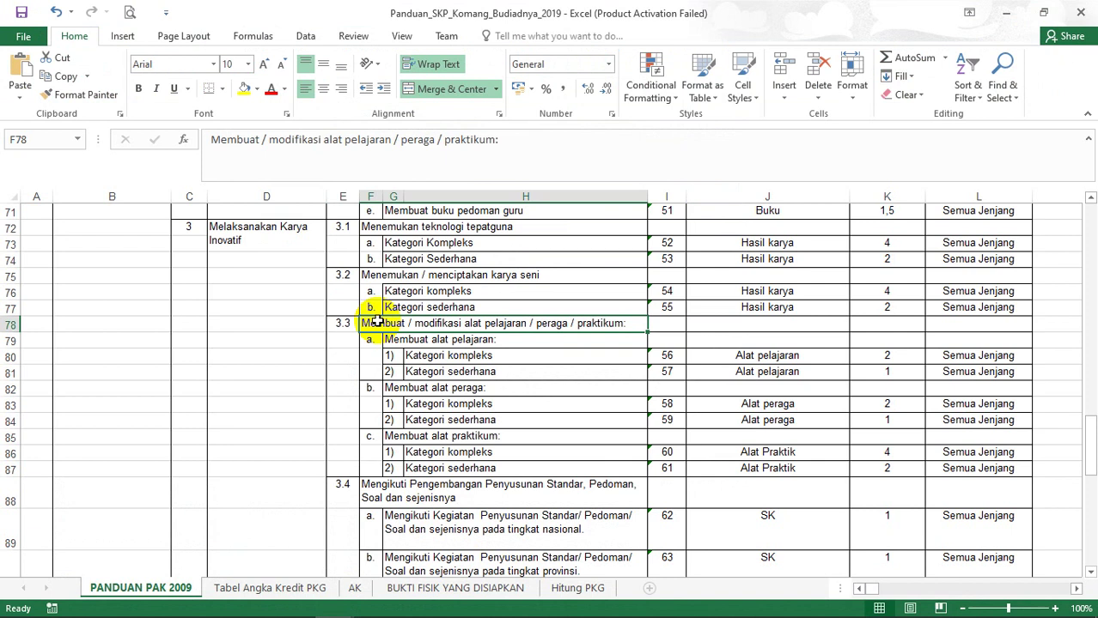
{"action": "left_click", "coordinate": [522, 140]}
{"action": "left_click_drag", "start_coordinate": [391, 139], "coordinate": [234, 121]}
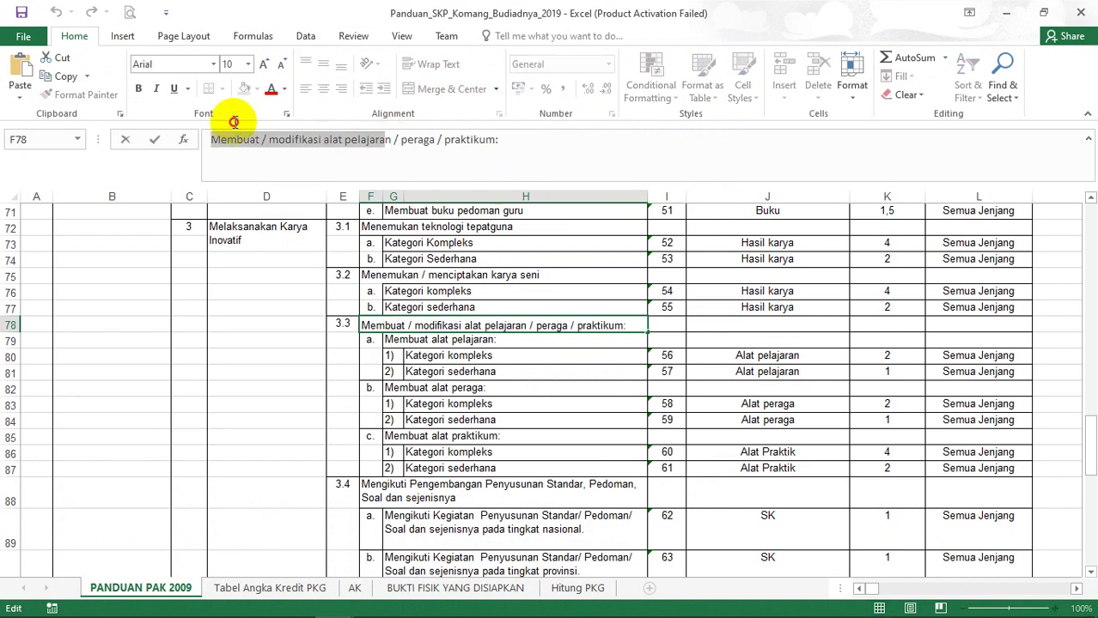
{"action": "left_click", "coordinate": [138, 602]}
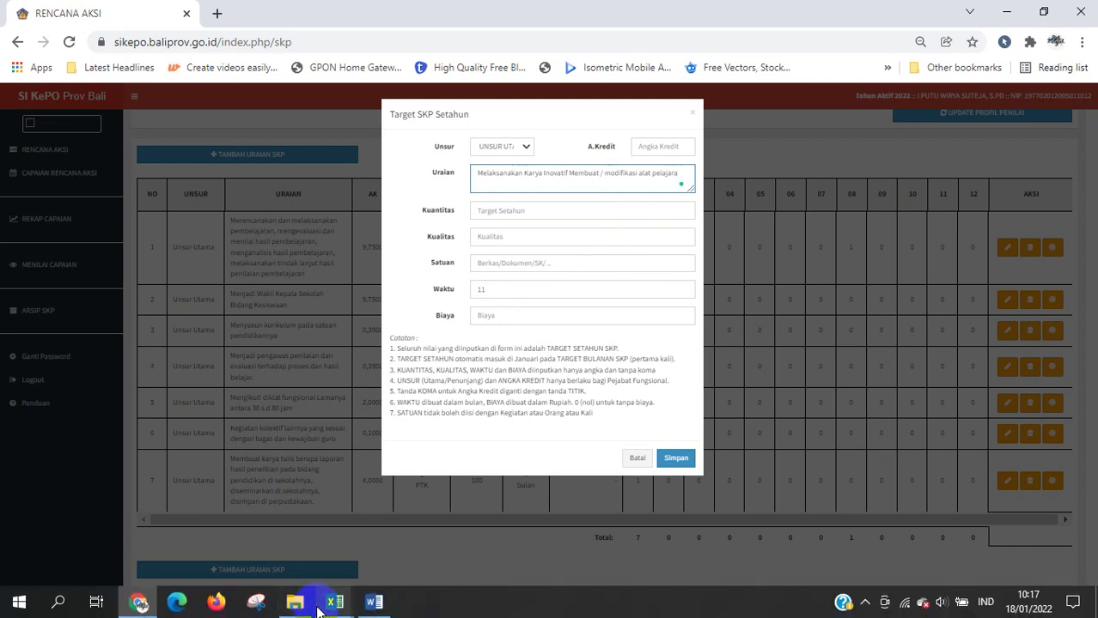
Step: Copy "Kategori sederhana" from the Excel guide, then in Chrome complete the word "pelajaran" and append the copied category to the Uraian
{"action": "left_click", "coordinate": [335, 602]}
{"action": "left_click", "coordinate": [463, 533]}
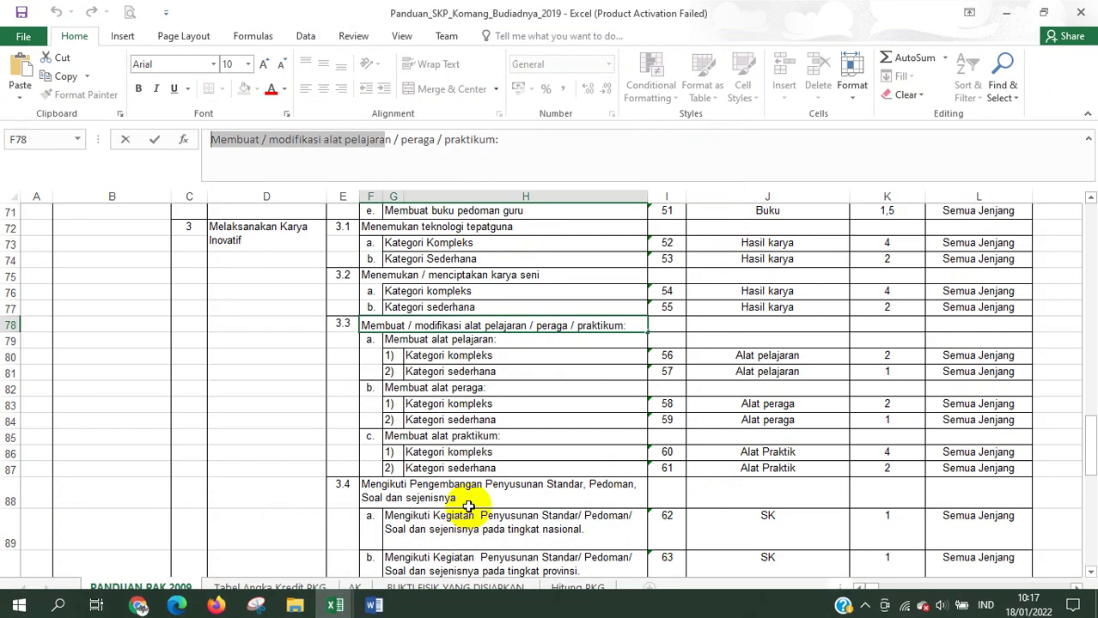
{"action": "left_click", "coordinate": [439, 420]}
{"action": "left_click_drag", "start_coordinate": [380, 140], "coordinate": [159, 140]}
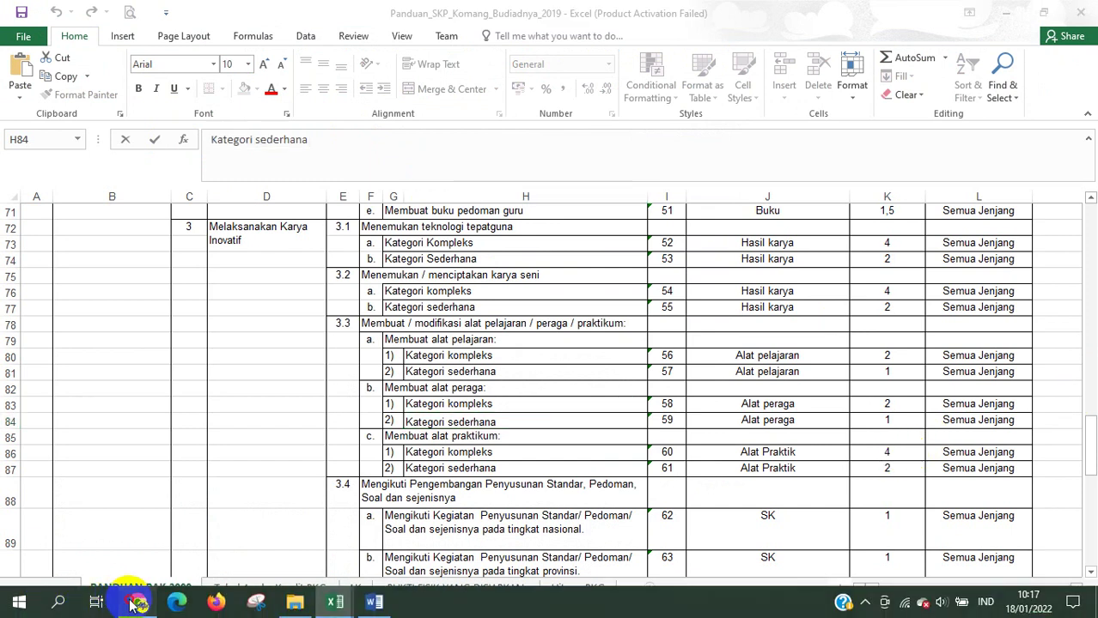
{"action": "left_click", "coordinate": [138, 600]}
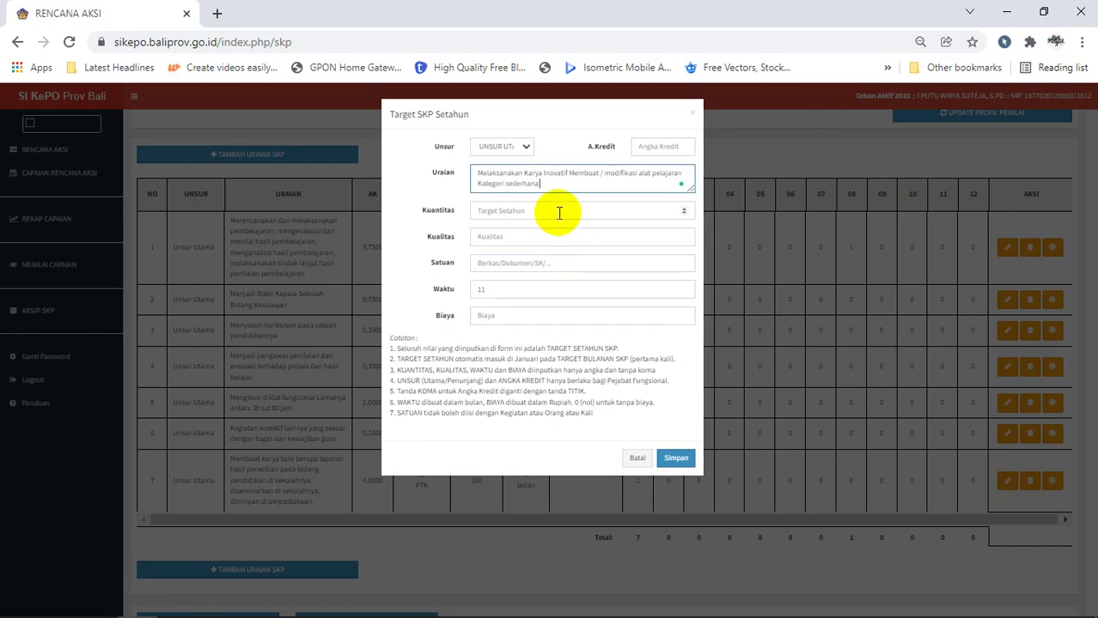
Step: Set the innovative work target's Kuantitas to 1 and A.Kredit to 1, and check the simple teaching-aid entry in the Excel guide
{"action": "left_click", "coordinate": [559, 213]}
{"action": "type", "text": "1"}
{"action": "left_click", "coordinate": [531, 242]}
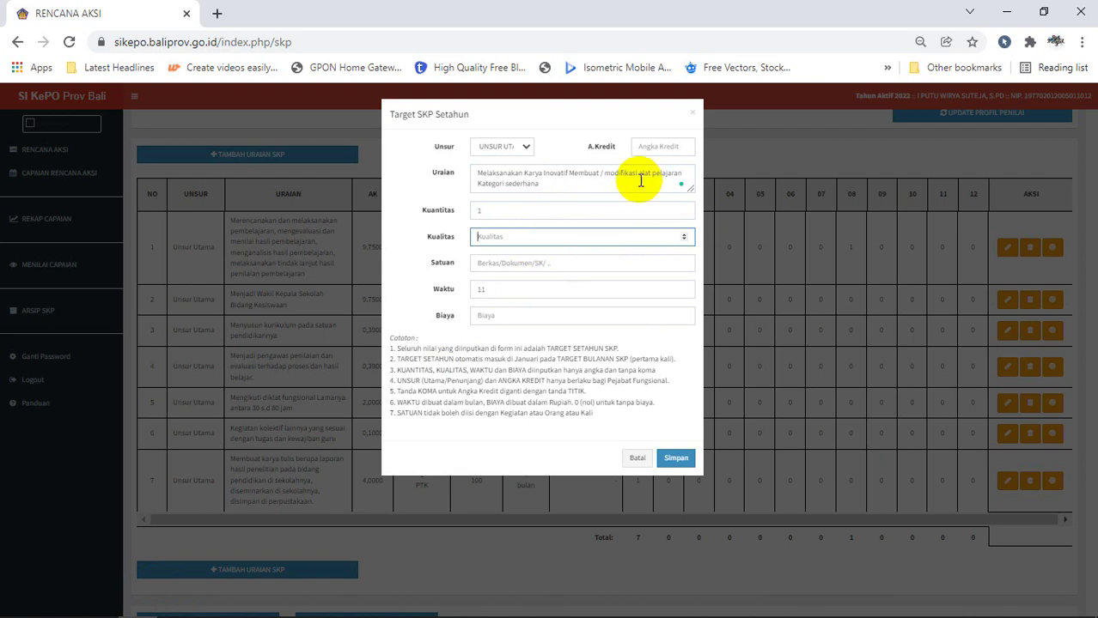
{"action": "left_click", "coordinate": [635, 147]}
{"action": "type", "text": "1"}
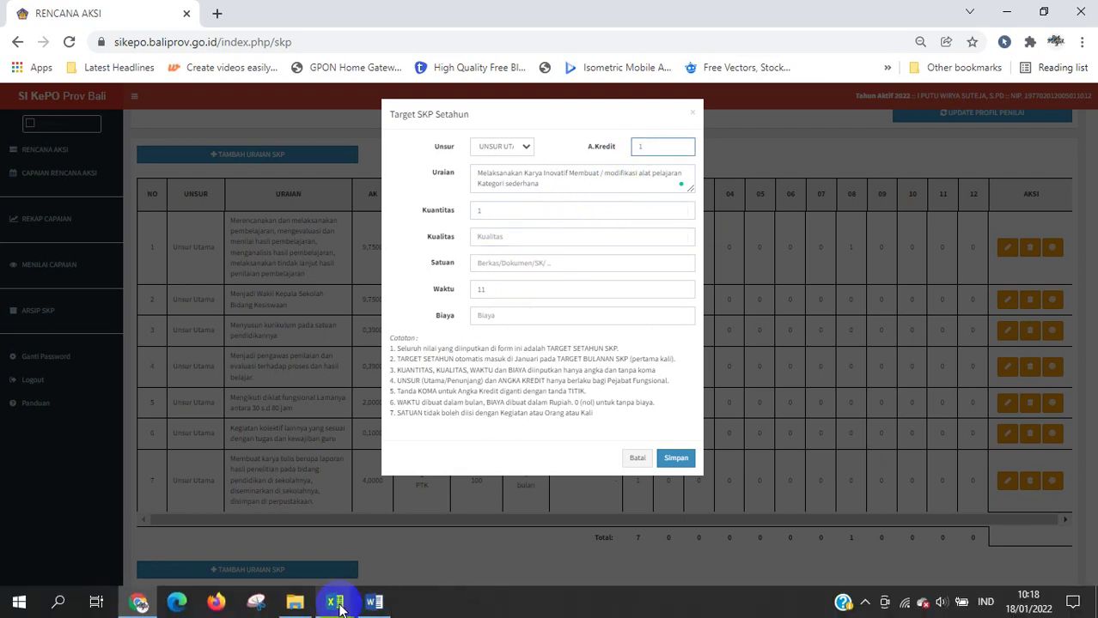
{"action": "mouse_move", "coordinate": [335, 611]}
{"action": "left_click", "coordinate": [465, 554]}
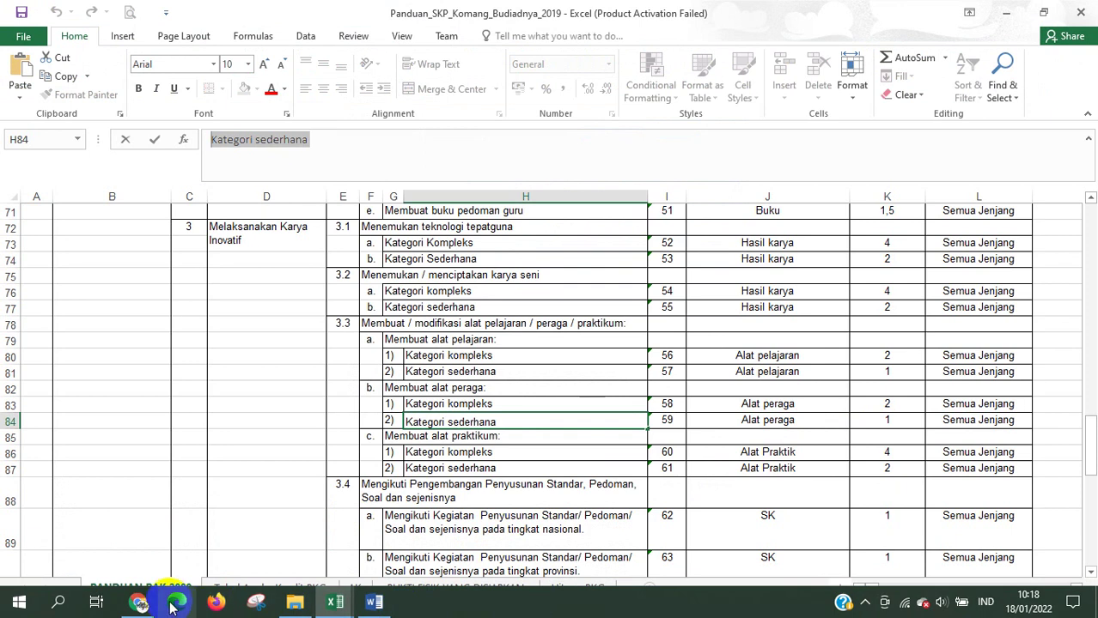
{"action": "left_click_drag", "start_coordinate": [887, 371], "coordinate": [466, 373]}
{"action": "left_click", "coordinate": [139, 602]}
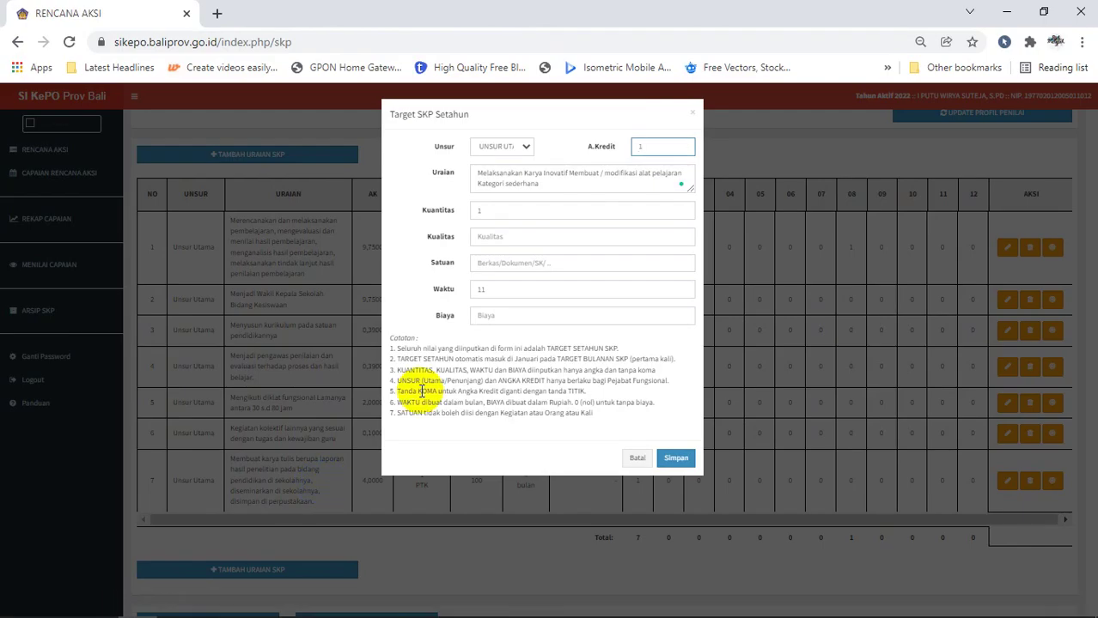
Step: Set the innovative work target's Kualitas to 100 and Satuan to "Alat Pelajaran sederhana"
{"action": "left_click", "coordinate": [533, 243]}
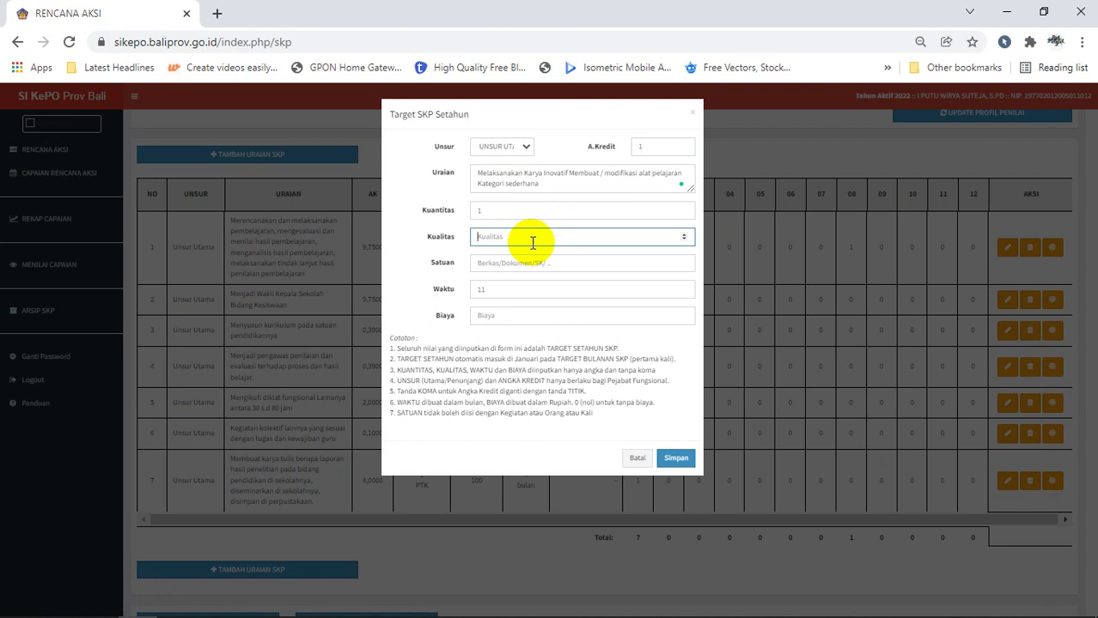
{"action": "left_click", "coordinate": [513, 260]}
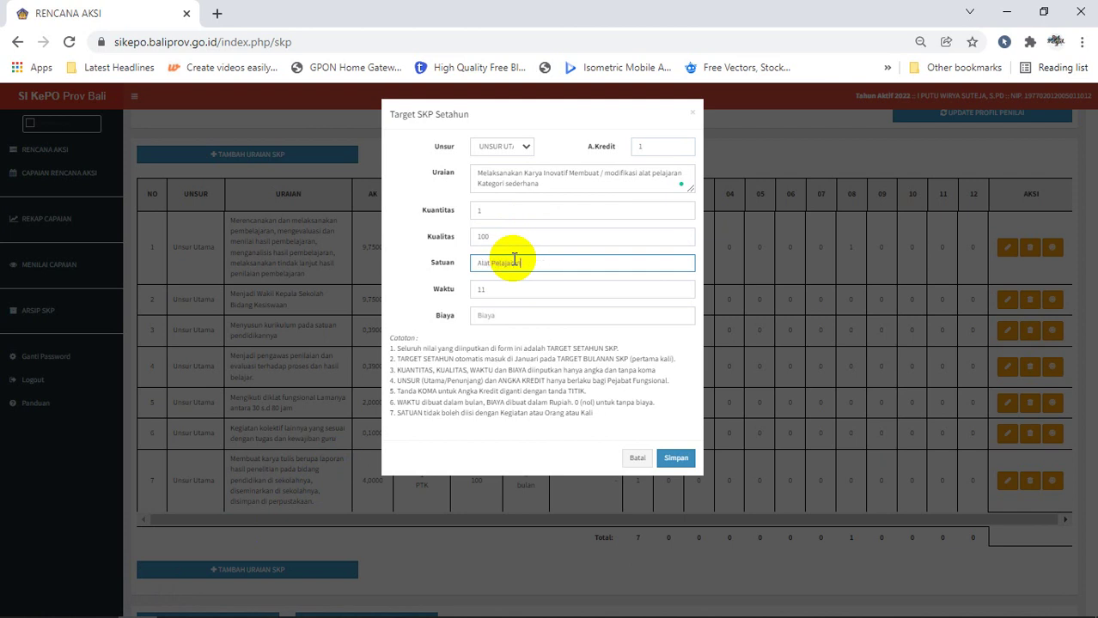
{"action": "type", "text": "sede"}
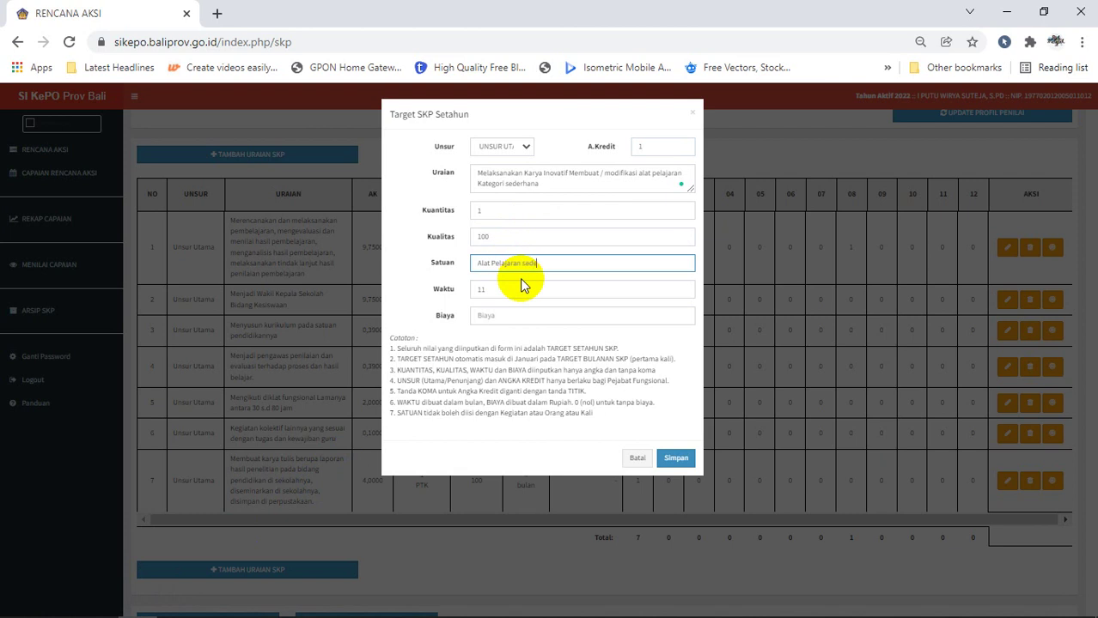
{"action": "type", "text": "rhana"}
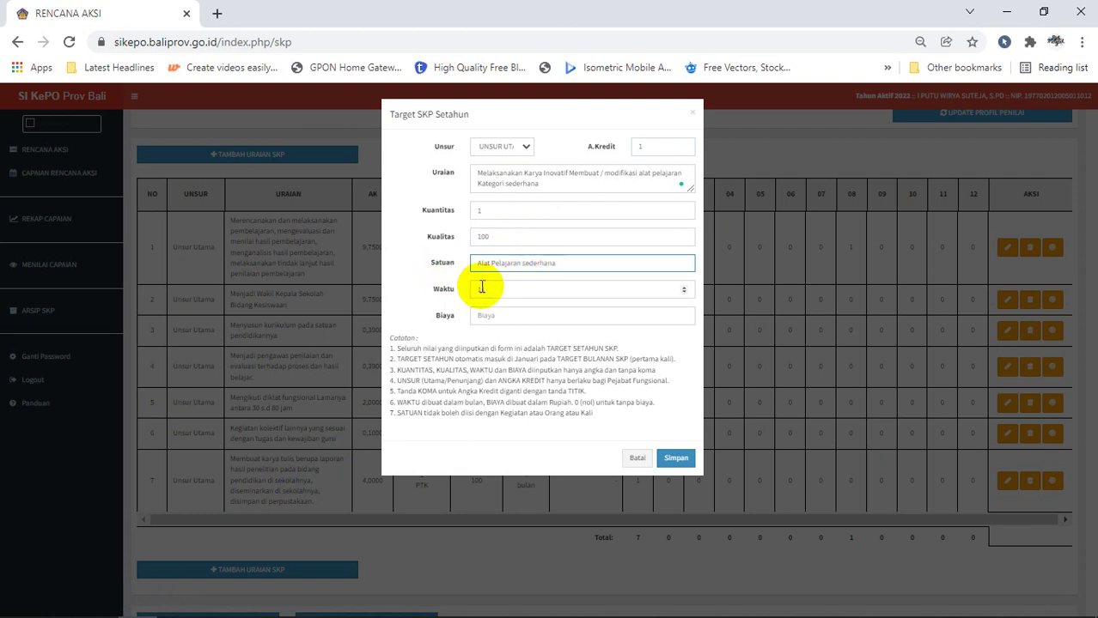
Step: Set the innovative work target's Waktu to 1 and Biaya to 0, and save the entry
{"action": "left_click", "coordinate": [478, 290]}
{"action": "key", "text": "BackSpace"}
{"action": "left_click", "coordinate": [488, 317]}
{"action": "type", "text": "0"}
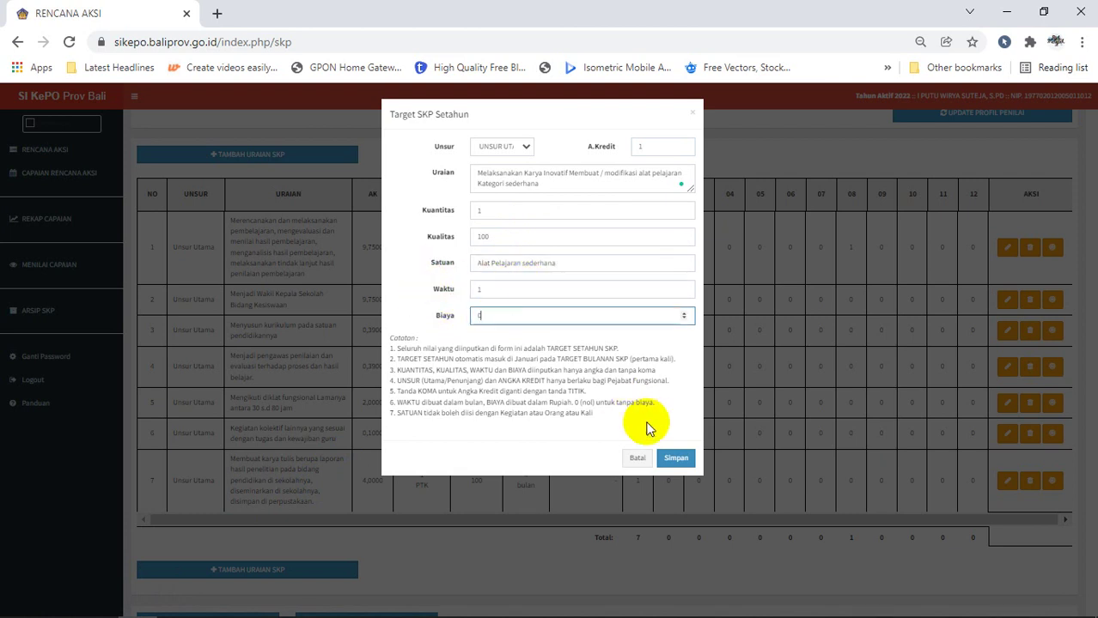
{"action": "left_click", "coordinate": [675, 458]}
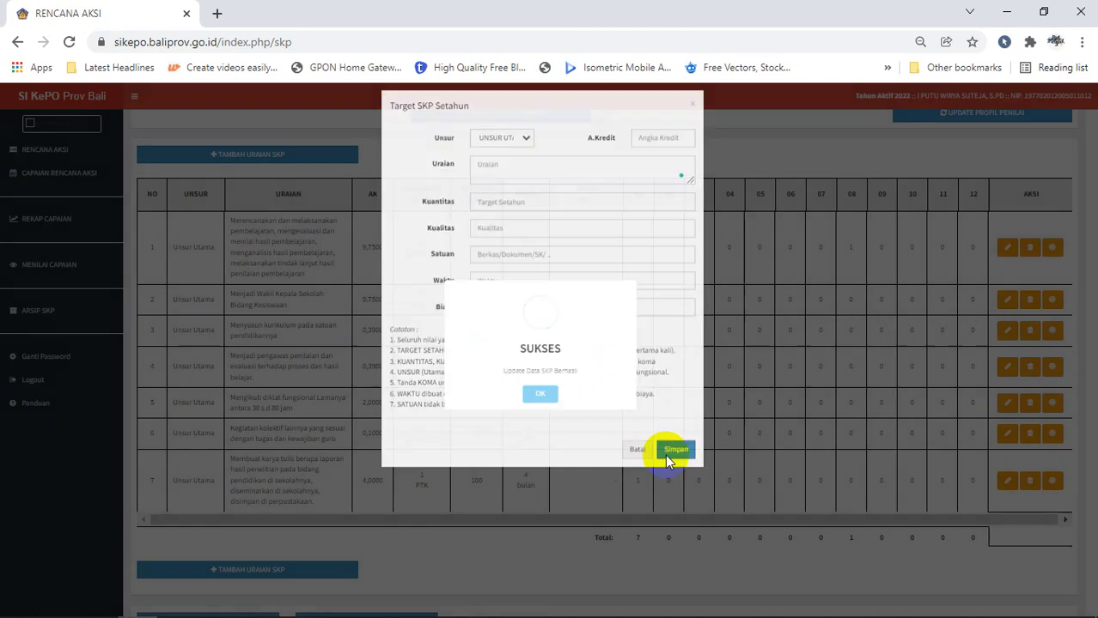
{"action": "left_click", "coordinate": [558, 412]}
{"action": "scroll", "coordinate": [416, 446], "scroll_direction": "down", "scroll_amount": 2}
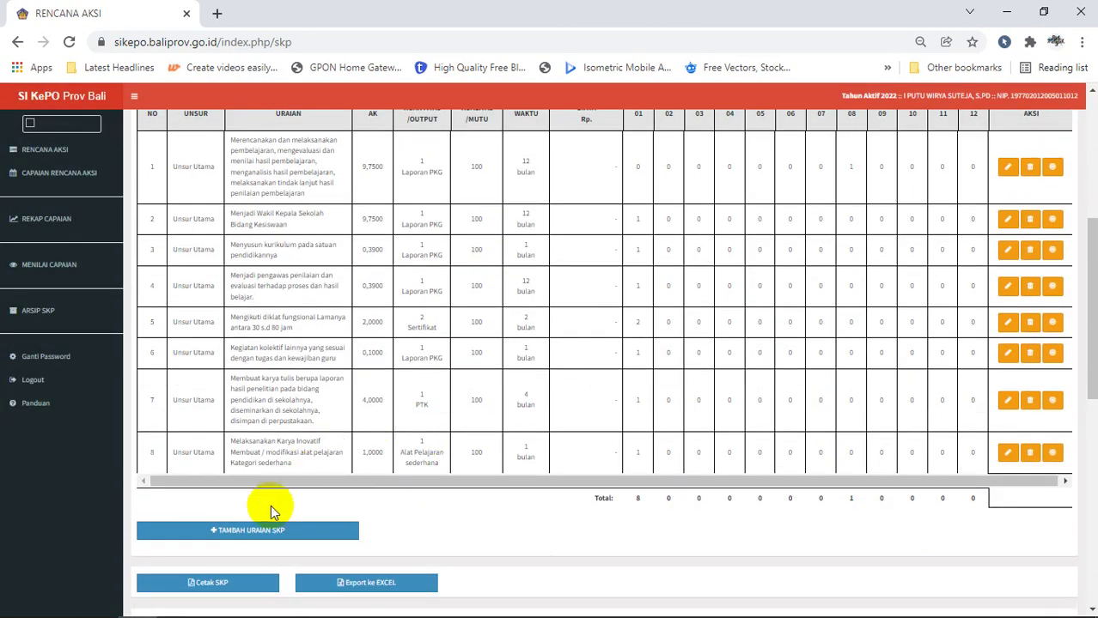
Step: Start a new SKP target and copy the "Membimbing siswa dalam praktik kerja nyata / praktik industri / ekstrakurikuler dan yang sejenisnya" text from the Excel guide
{"action": "left_click", "coordinate": [258, 533]}
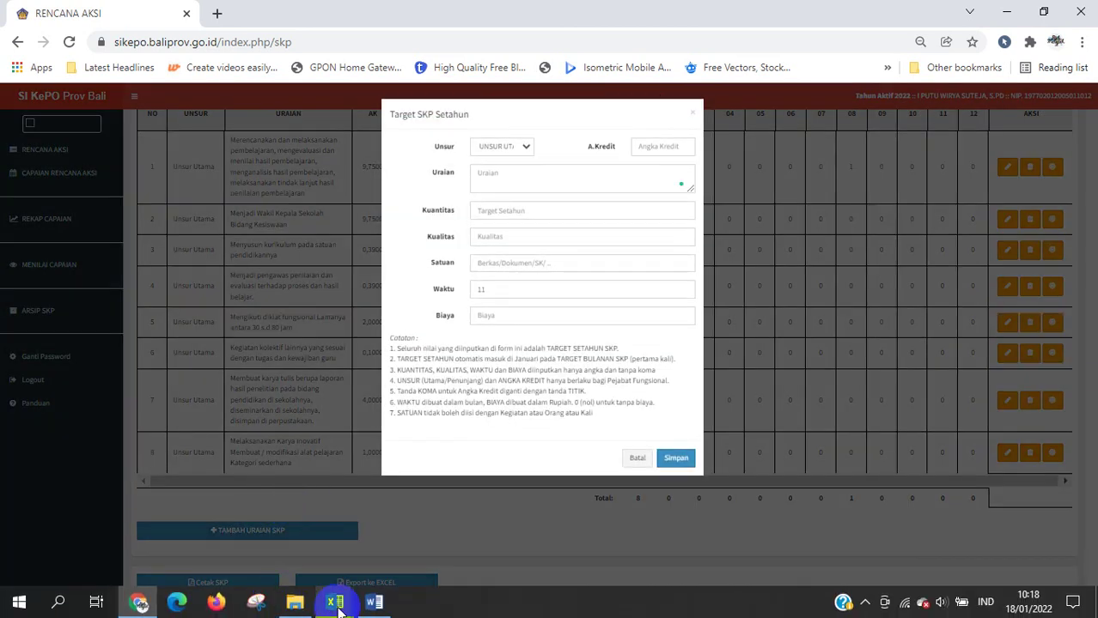
{"action": "mouse_move", "coordinate": [335, 603]}
{"action": "left_click", "coordinate": [448, 539]}
{"action": "scroll", "coordinate": [370, 497], "scroll_direction": "down", "scroll_amount": 5}
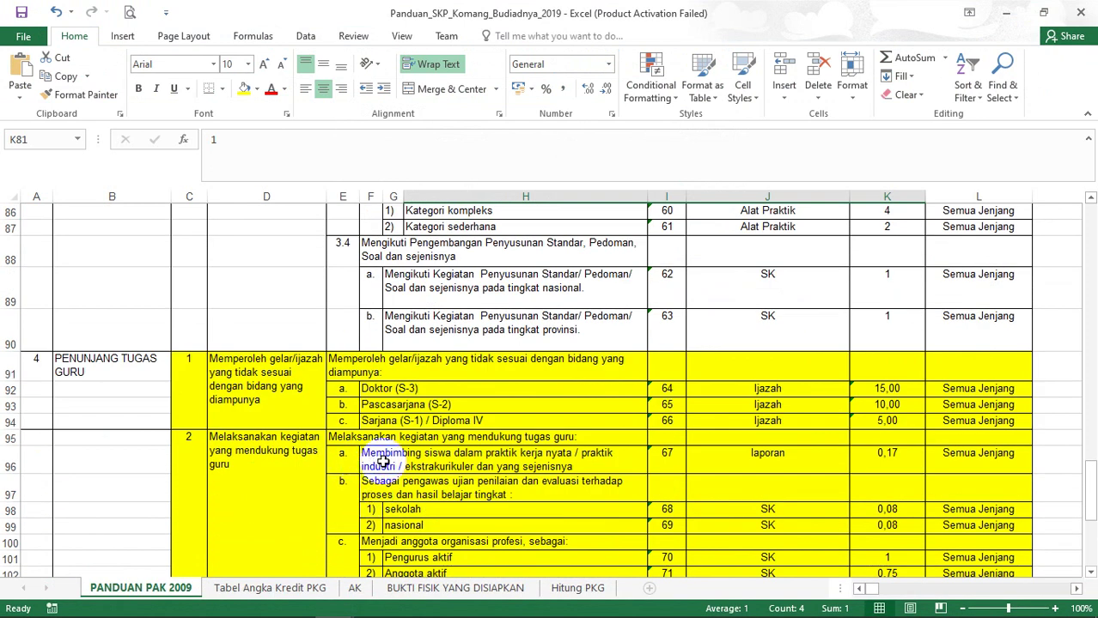
{"action": "left_click", "coordinate": [379, 459]}
{"action": "scroll", "coordinate": [383, 462], "scroll_direction": "down", "scroll_amount": 1}
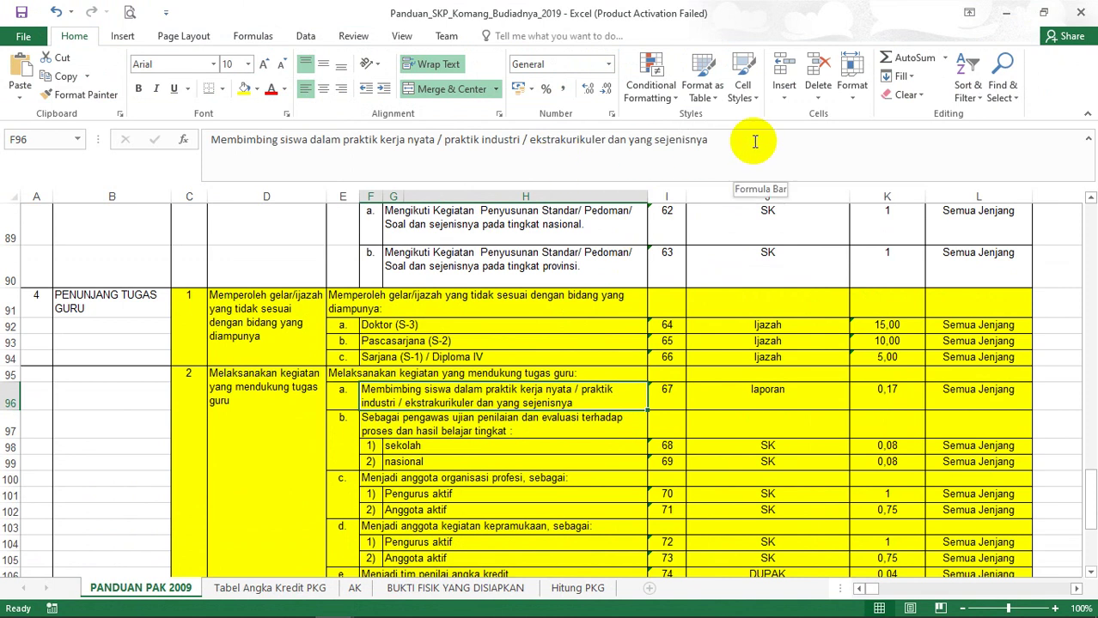
{"action": "left_click_drag", "start_coordinate": [754, 141], "coordinate": [204, 133]}
{"action": "key", "text": "ctrl+c"}
Step: In Chrome, paste the copied activity into Uraian, trim it to "Membimbing siswa dalam ekstrakurikuler", and set Unsur to UNSUR PENUNJANG
{"action": "mouse_move", "coordinate": [219, 608]}
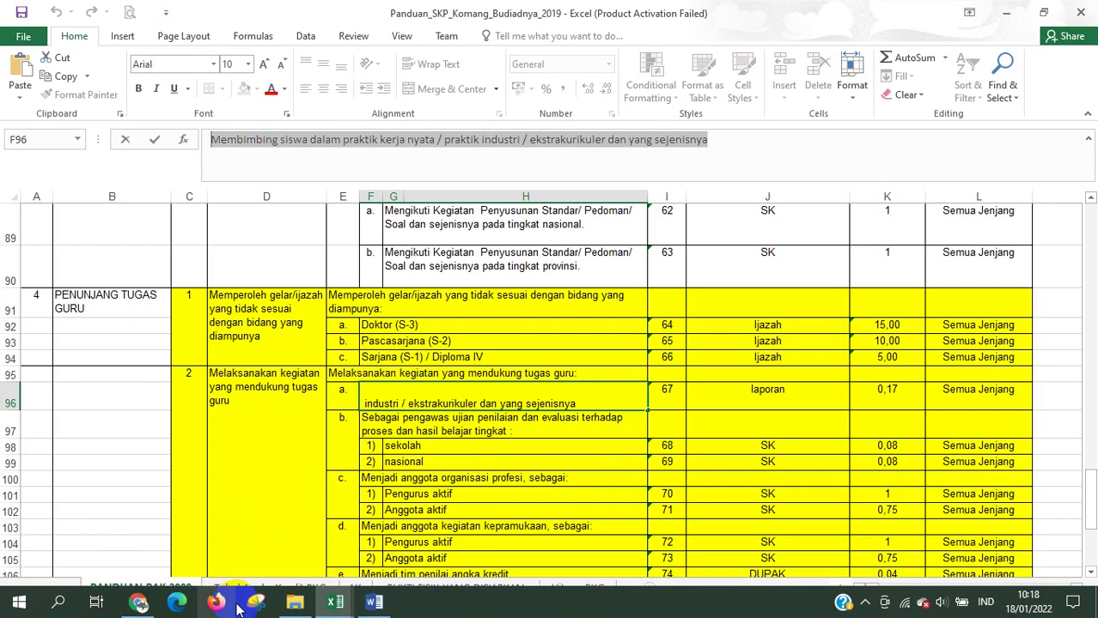
{"action": "left_click", "coordinate": [140, 603]}
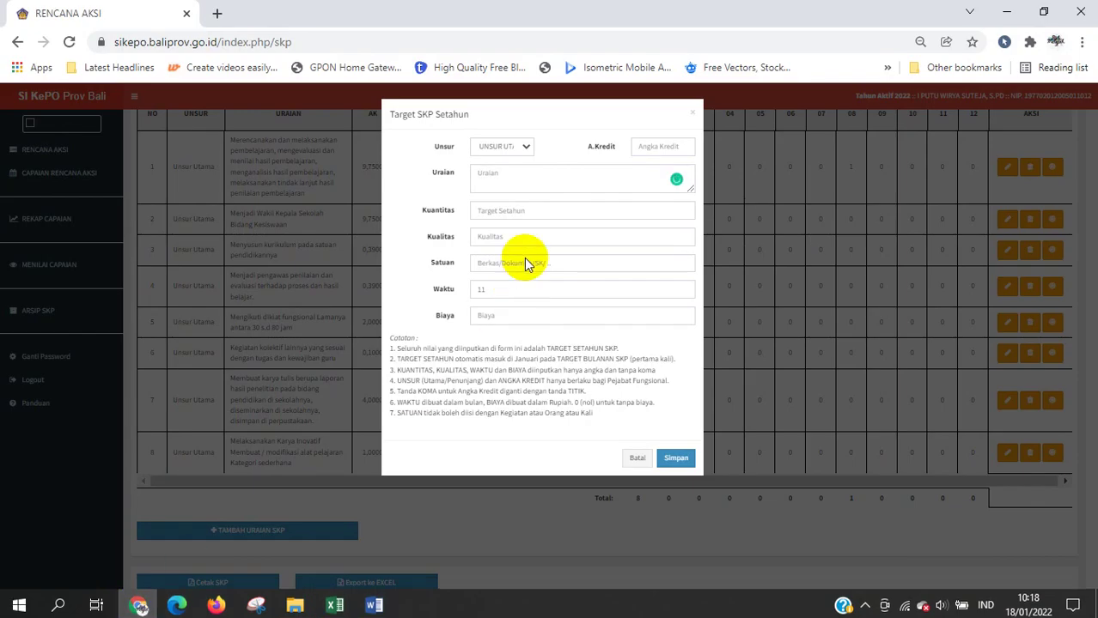
{"action": "left_click", "coordinate": [510, 187]}
{"action": "key", "text": "ctrl+v"}
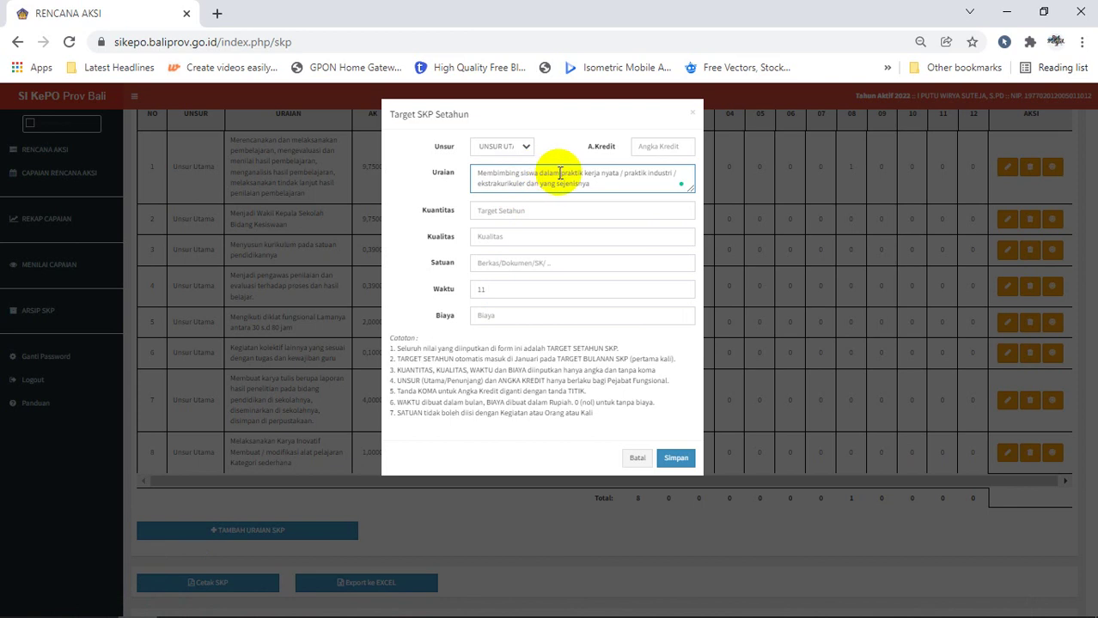
{"action": "left_click_drag", "start_coordinate": [681, 178], "coordinate": [584, 165]}
{"action": "key", "text": "BackSpace"}
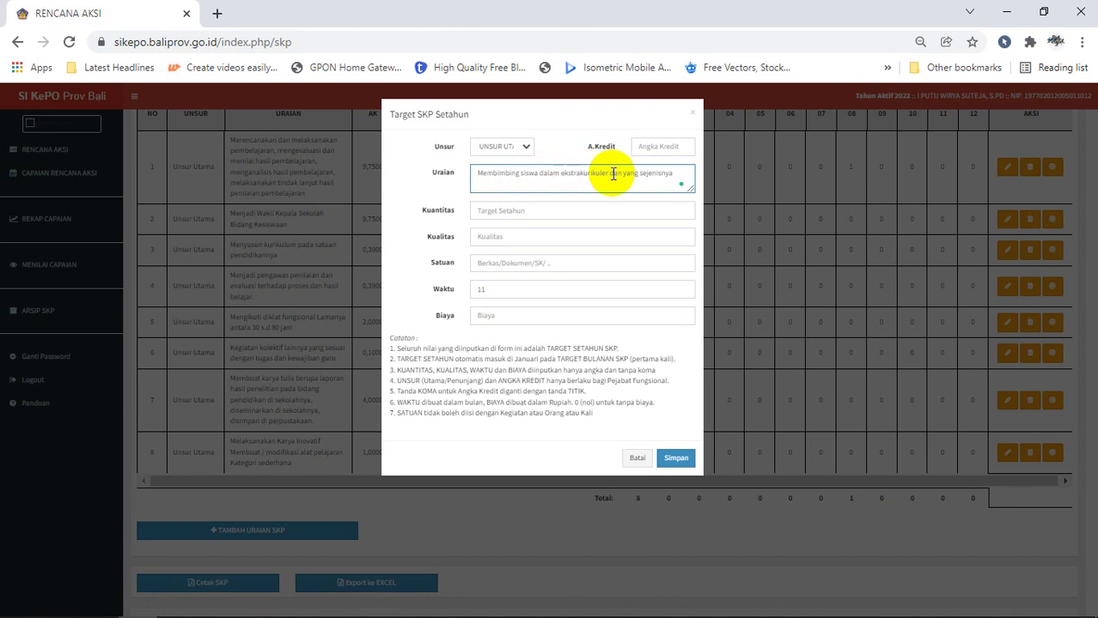
{"action": "left_click_drag", "start_coordinate": [610, 173], "coordinate": [675, 174]}
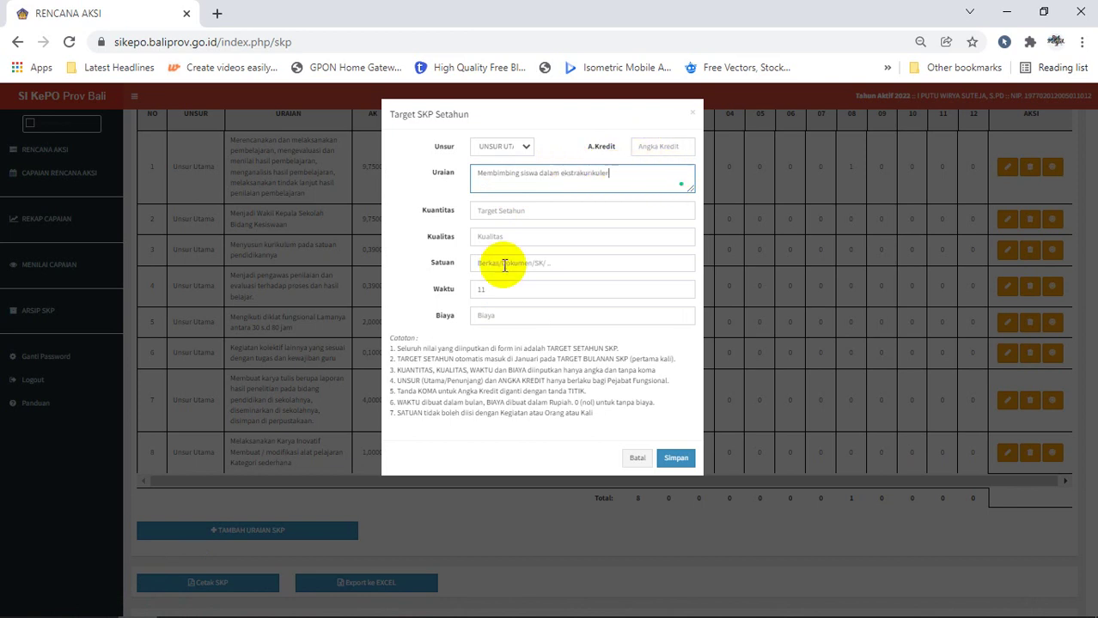
{"action": "left_click", "coordinate": [519, 147]}
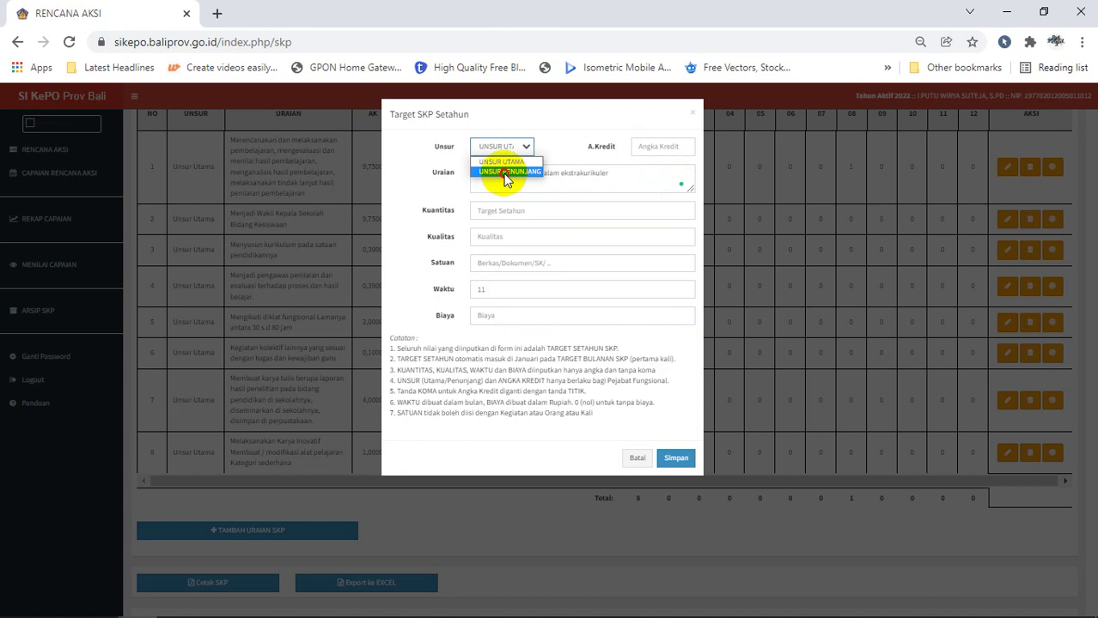
{"action": "left_click", "coordinate": [506, 173]}
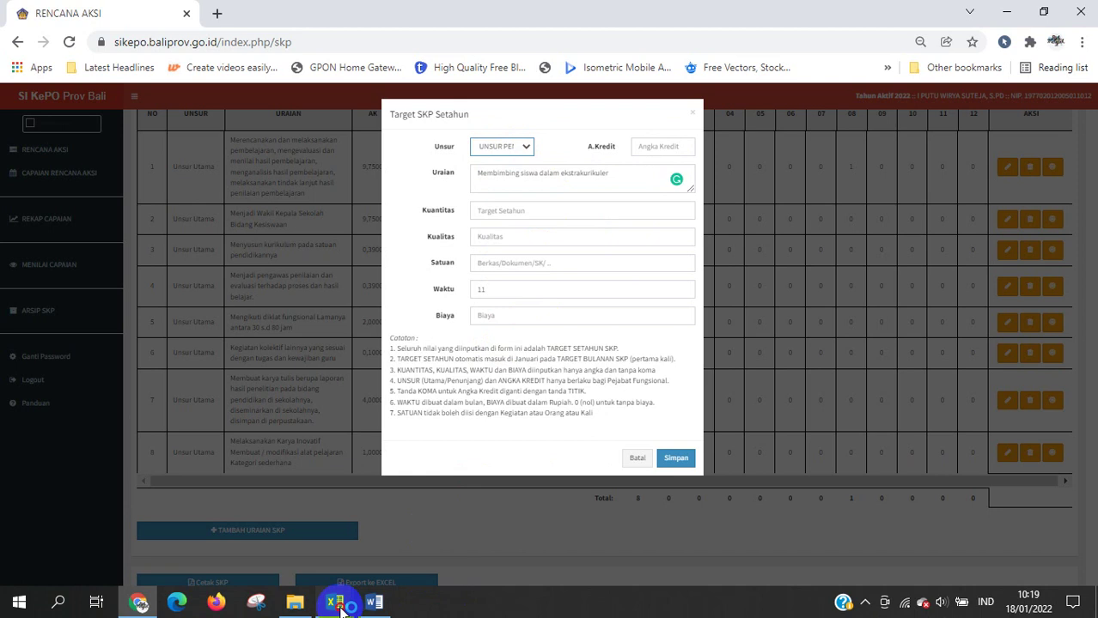
Step: Look up the credit value for student extracurricular guidance in the Excel guide, dismissing the Avira VPN notice
{"action": "left_click", "coordinate": [335, 601]}
{"action": "left_click", "coordinate": [481, 509]}
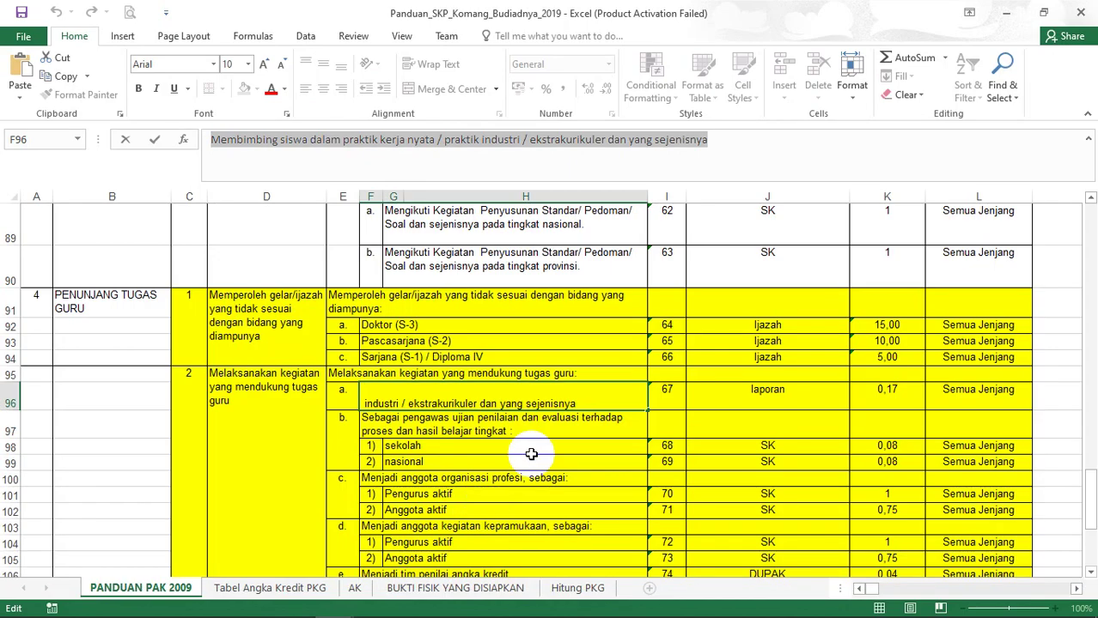
{"action": "left_click", "coordinate": [857, 465]}
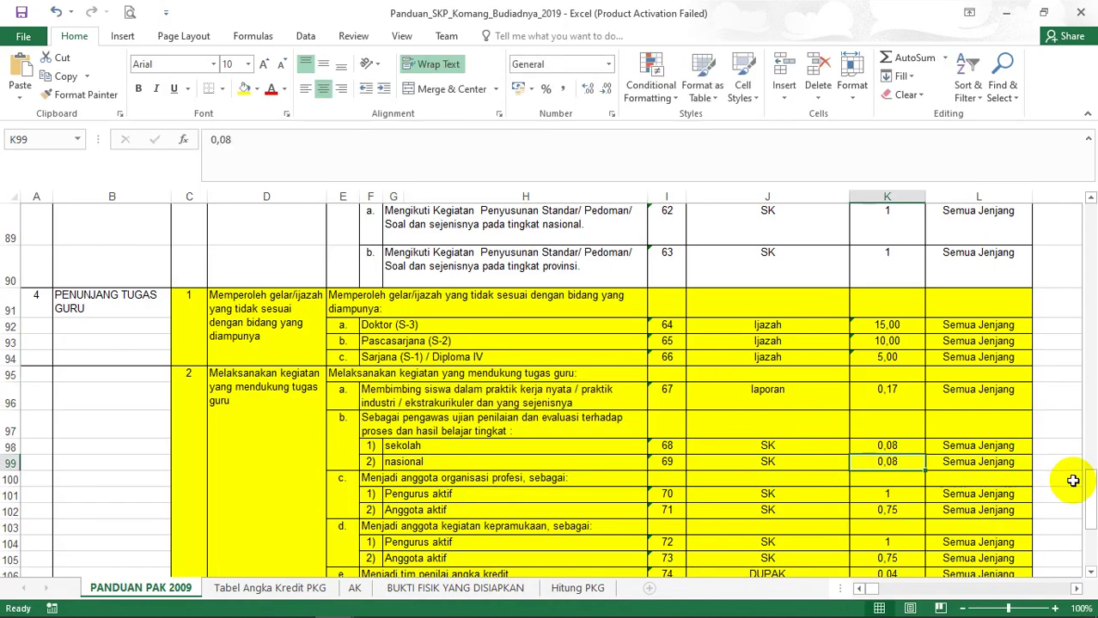
{"action": "left_click_drag", "start_coordinate": [1087, 497], "coordinate": [1084, 535]}
{"action": "left_click", "coordinate": [466, 380]}
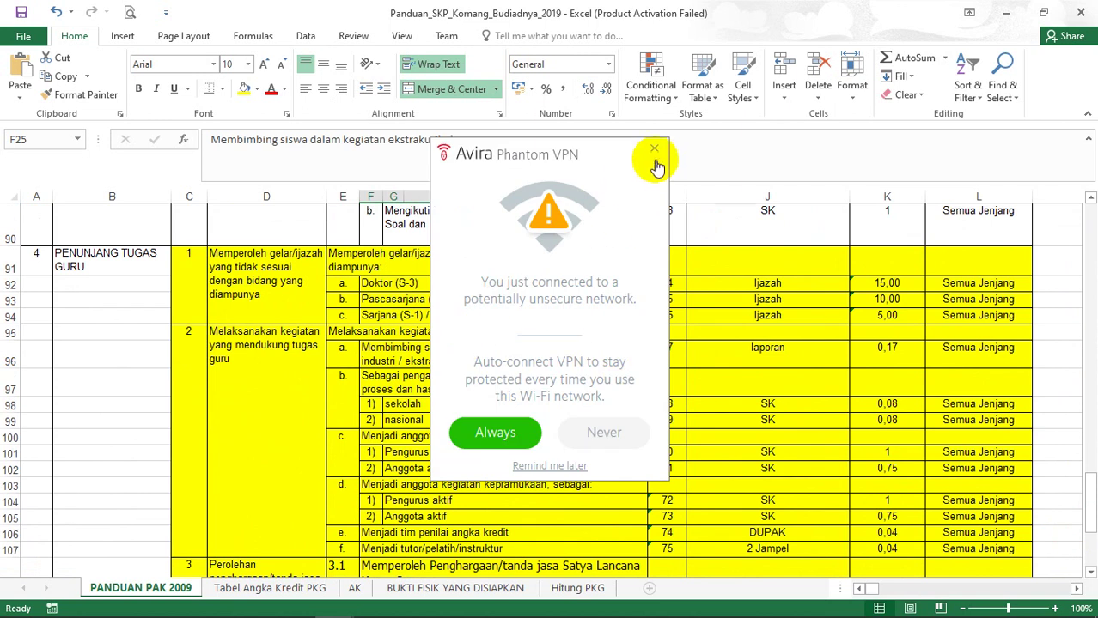
{"action": "left_click", "coordinate": [655, 153]}
{"action": "left_click", "coordinate": [523, 374]}
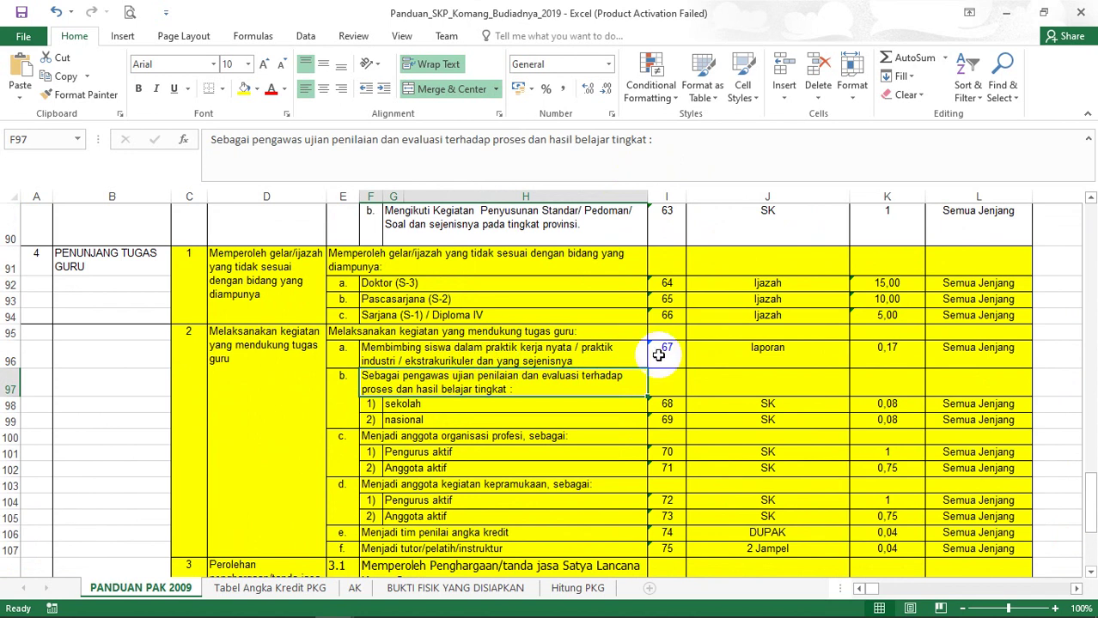
{"action": "left_click", "coordinate": [883, 359]}
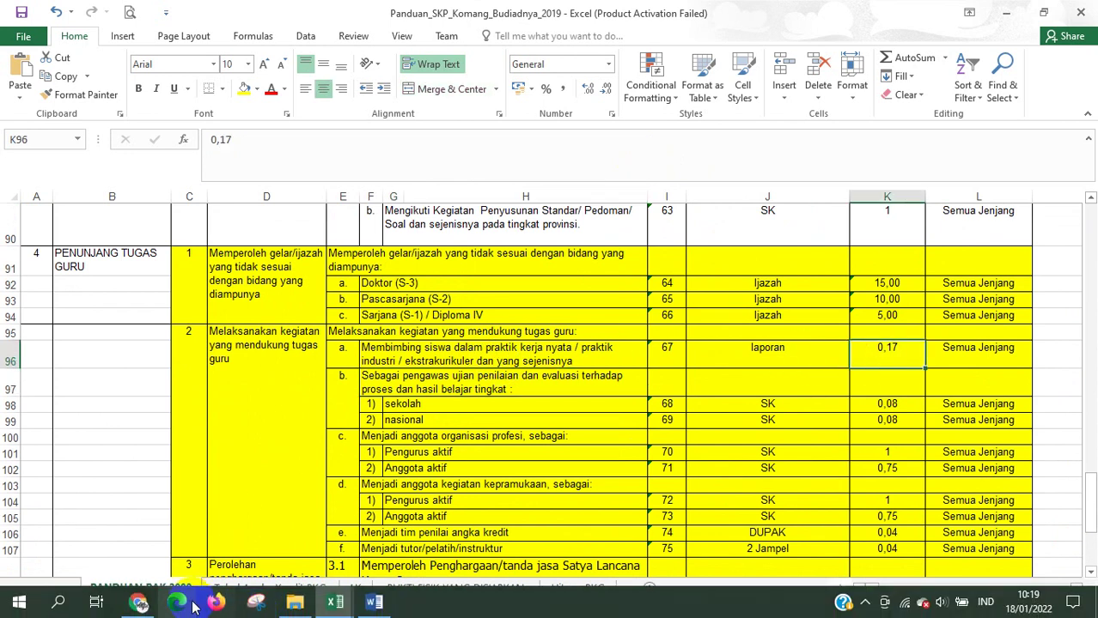
Step: Back in Chrome, set the extracurricular target's A.Kredit to 0.17, Kuantitas to 1 and Kualitas to 100
{"action": "left_click", "coordinate": [142, 603]}
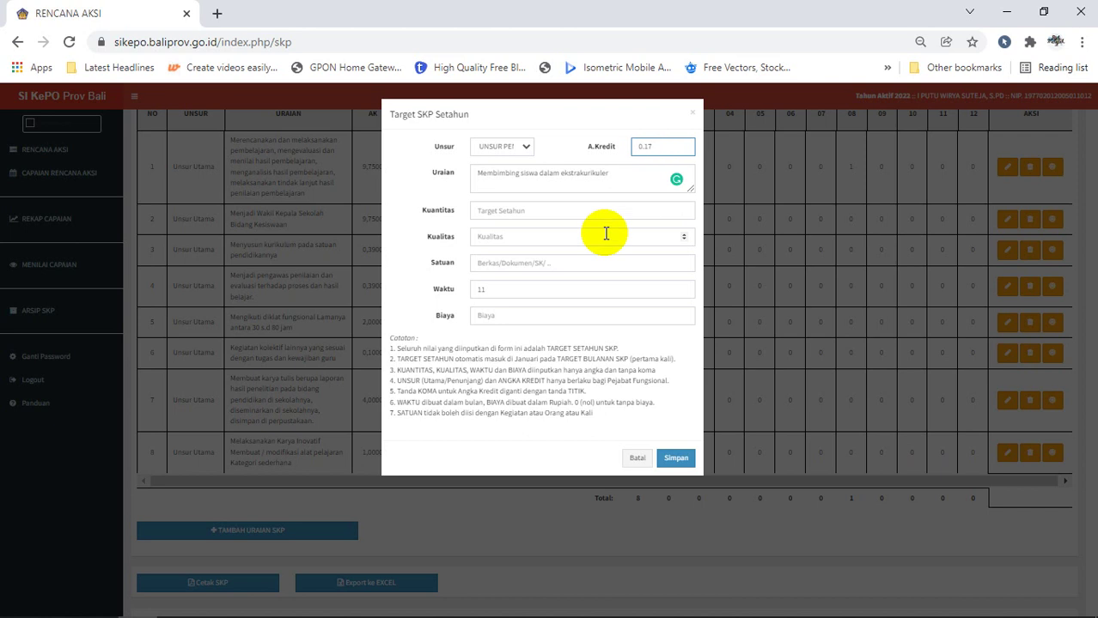
{"action": "left_click", "coordinate": [573, 213]}
{"action": "type", "text": "1"}
{"action": "left_click", "coordinate": [543, 234]}
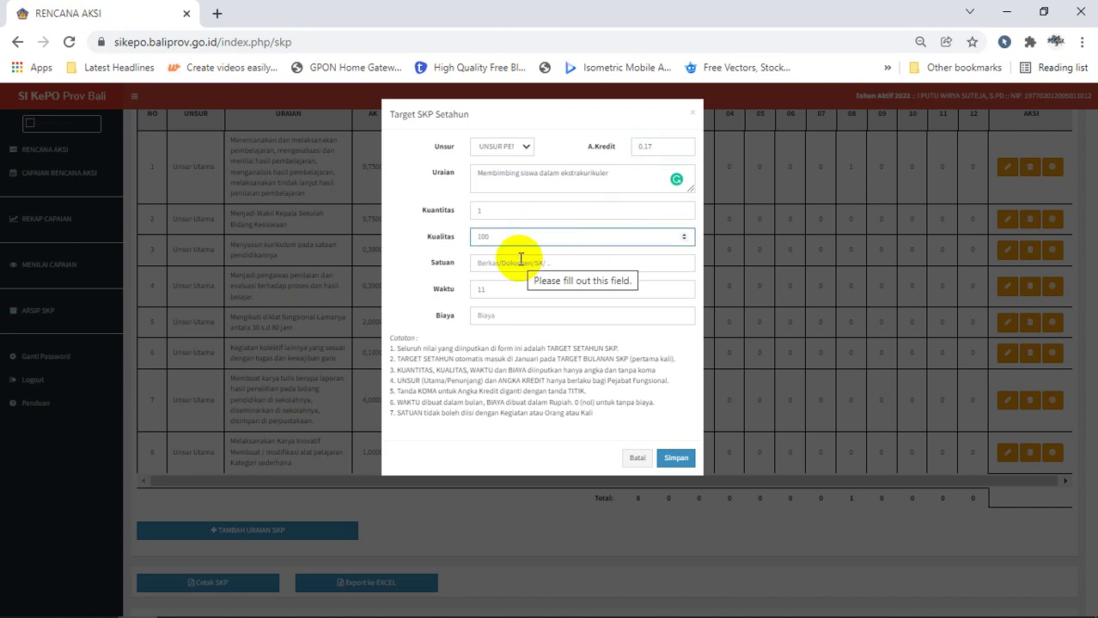
Step: Set the extracurricular target's Satuan to "Laporan Ekstra" and append "Bridge" to its Uraian
{"action": "left_click", "coordinate": [520, 259]}
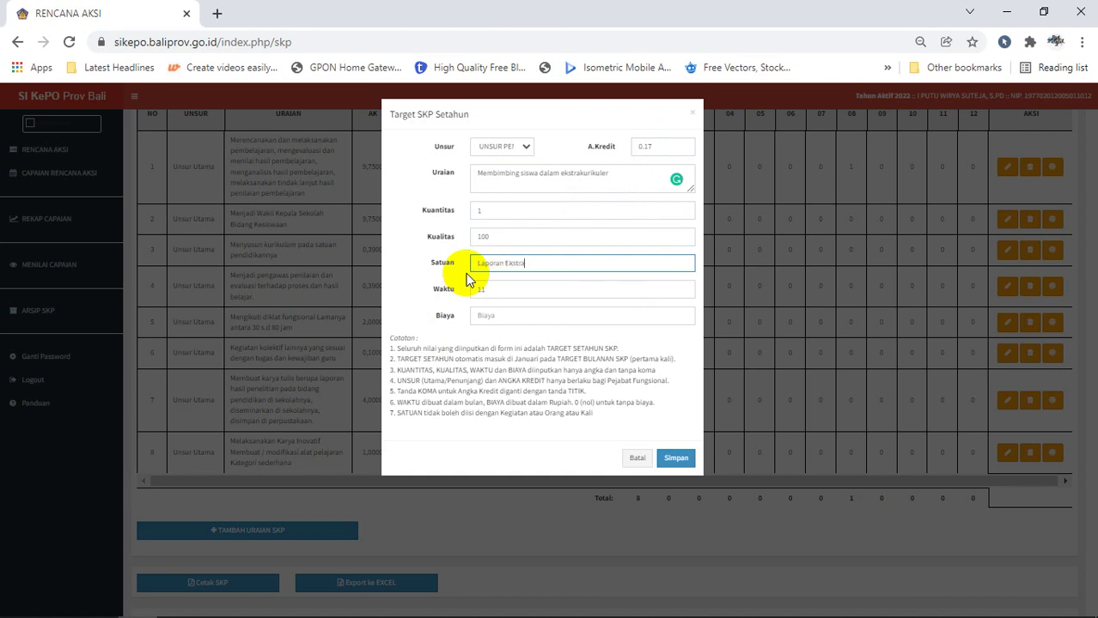
{"action": "left_click", "coordinate": [627, 177]}
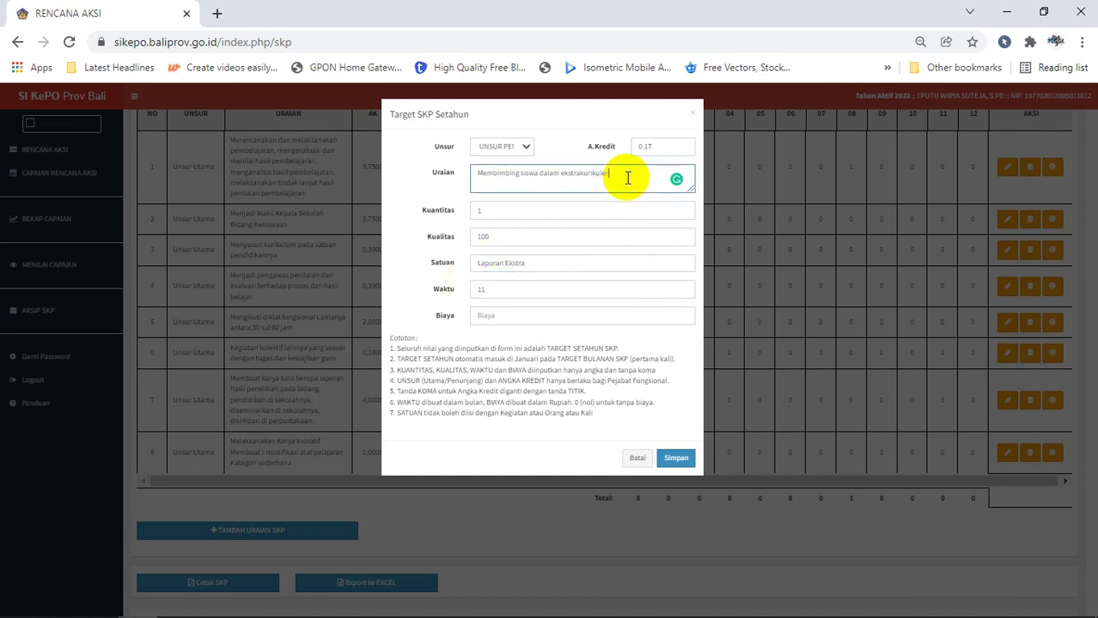
{"action": "type", "text": "Bridge"}
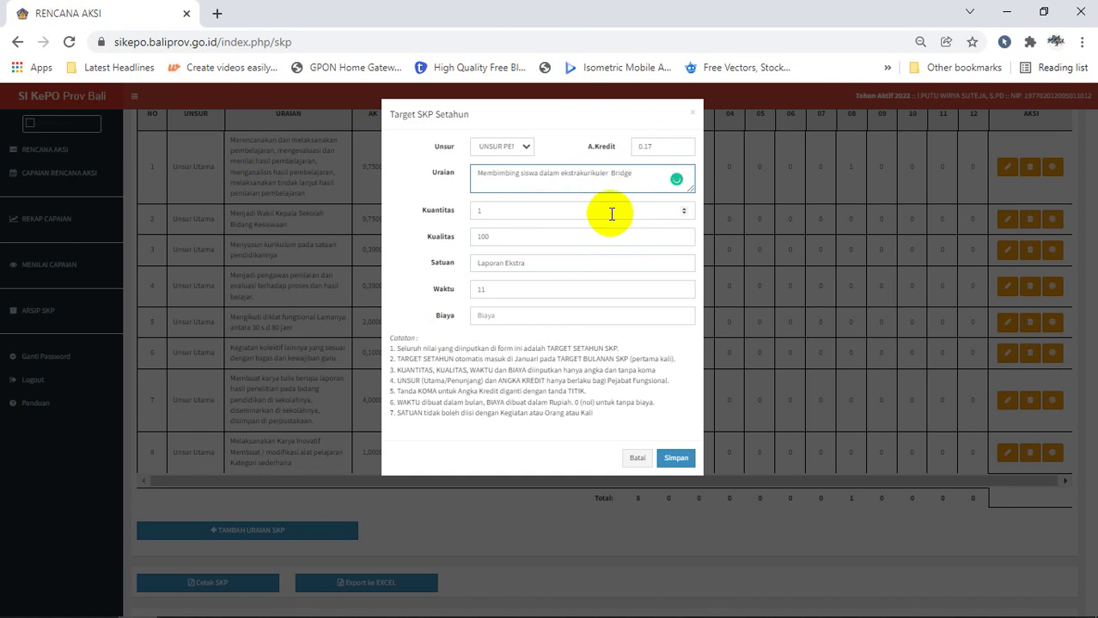
Step: Set the extracurricular target's Waktu to 12 and Biaya to 0, and save the entry
{"action": "double_click", "coordinate": [474, 291]}
{"action": "type", "text": "12"}
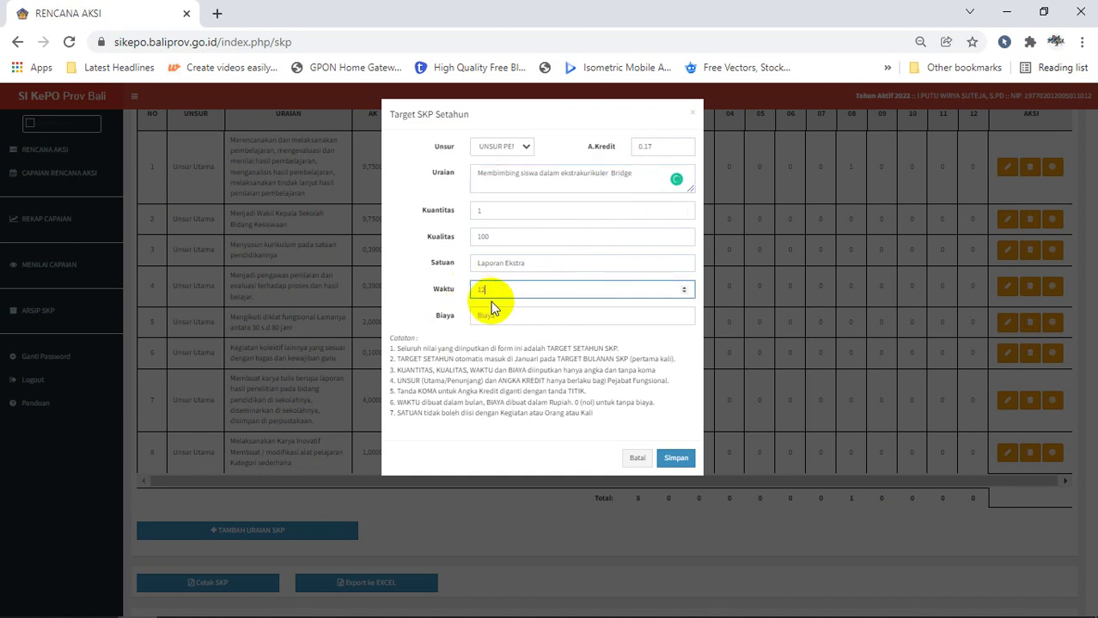
{"action": "left_click", "coordinate": [489, 315]}
{"action": "type", "text": "0"}
{"action": "left_click", "coordinate": [677, 457]}
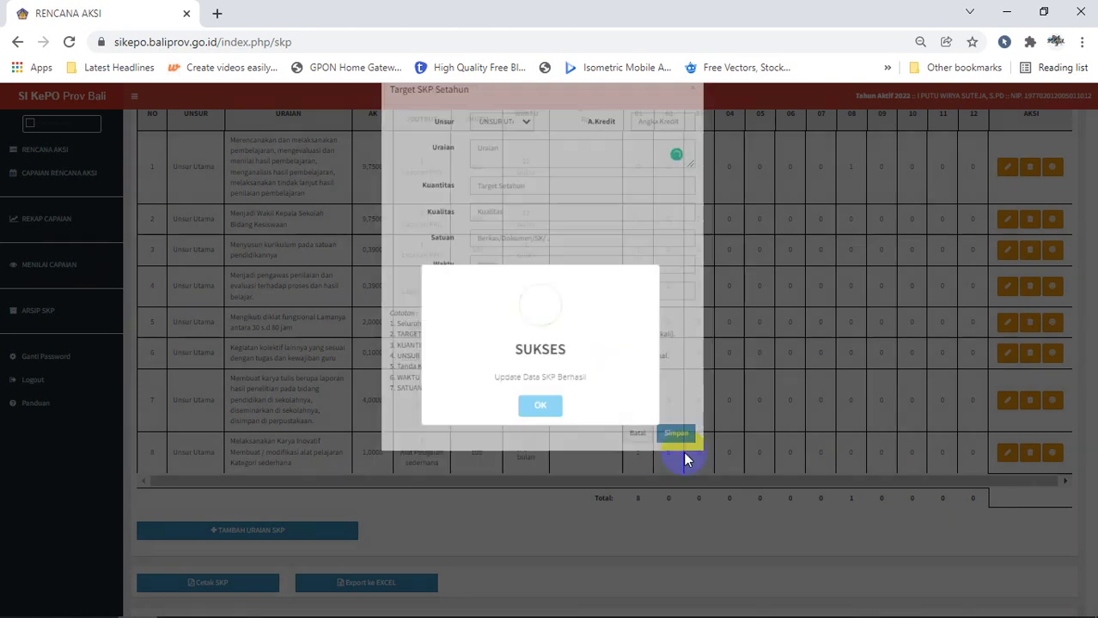
{"action": "left_click", "coordinate": [554, 411]}
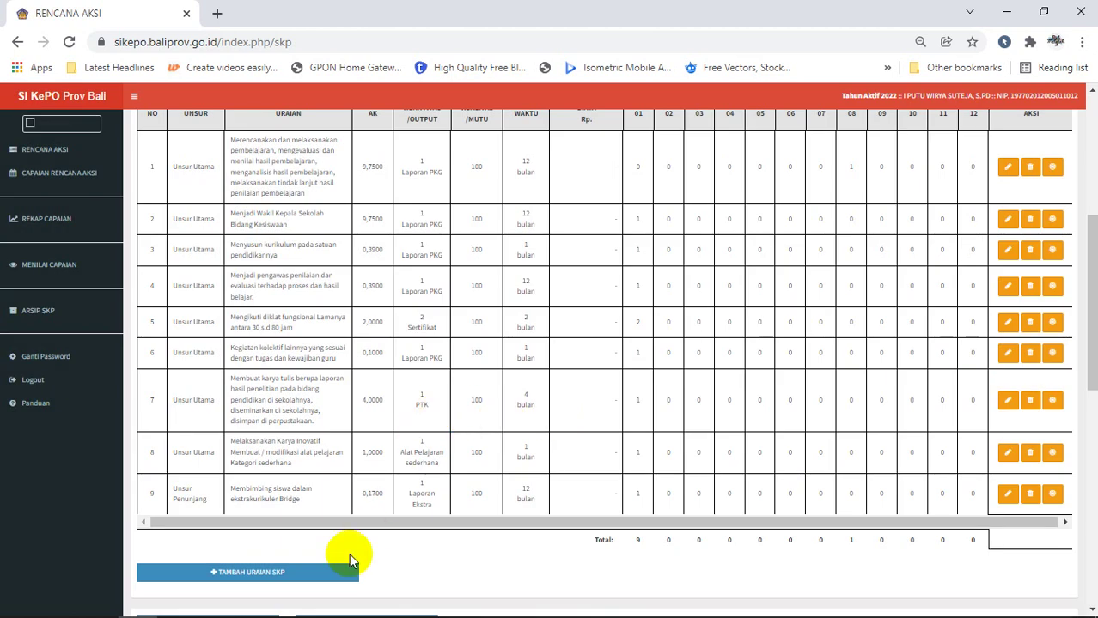
Step: Start another SKP target and copy "Sebagai pengawas ujian penilaian dan evaluasi terhadap proses dan hasil belajar tingkat :" from the Excel guide
{"action": "left_click", "coordinate": [333, 570]}
{"action": "mouse_move", "coordinate": [346, 610]}
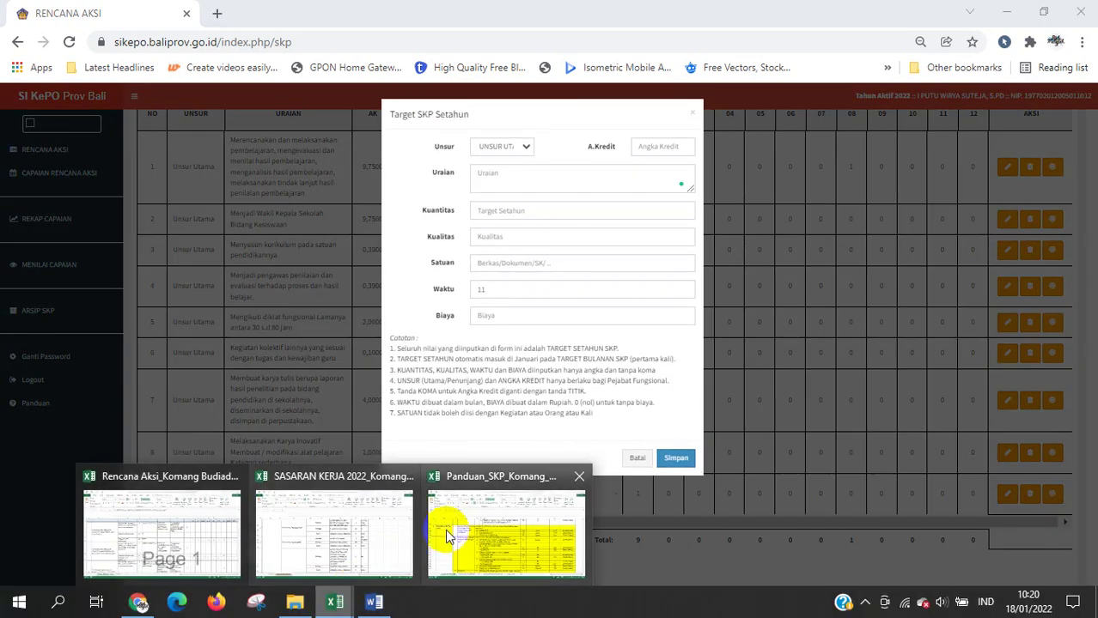
{"action": "left_click", "coordinate": [441, 520]}
{"action": "scroll", "coordinate": [373, 456], "scroll_direction": "down", "scroll_amount": 3}
{"action": "scroll", "coordinate": [361, 438], "scroll_direction": "up", "scroll_amount": 2}
{"action": "scroll", "coordinate": [361, 438], "scroll_direction": "up", "scroll_amount": 1}
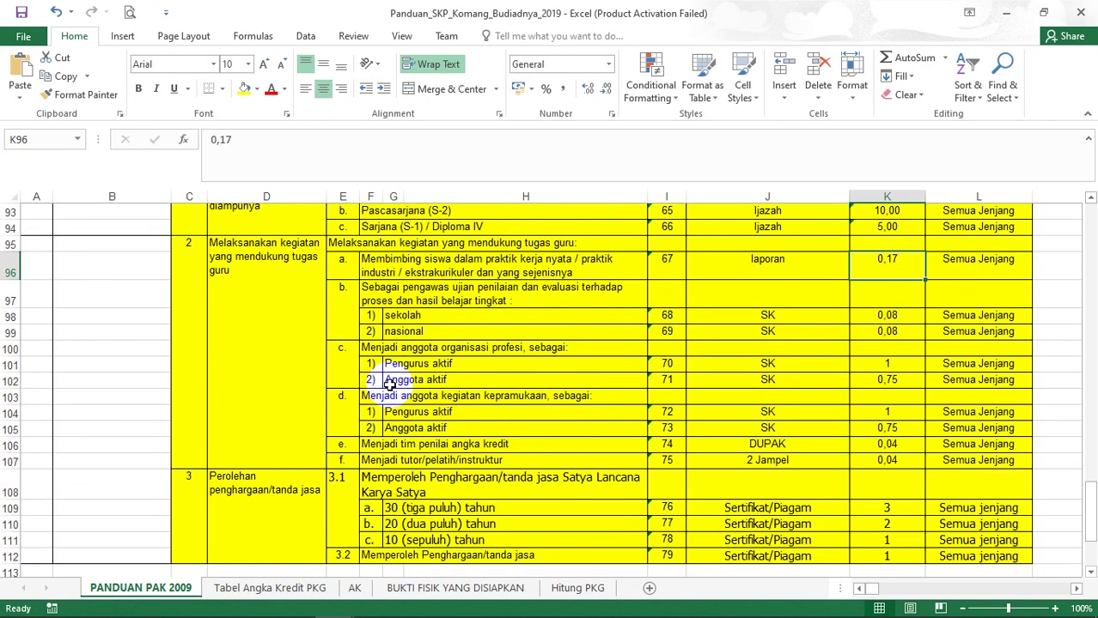
{"action": "left_click", "coordinate": [386, 295]}
{"action": "left_click_drag", "start_coordinate": [666, 140], "coordinate": [245, 110]}
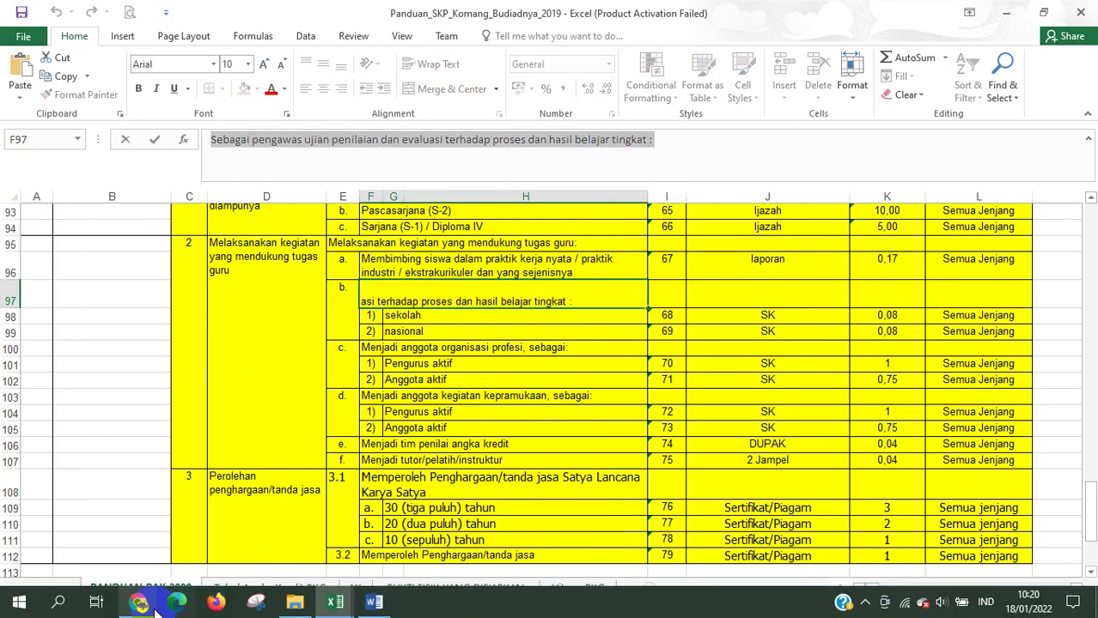
Step: In Chrome, paste the exam supervision activity into Uraian, set Unsur to UNSUR PENUNJANG, and append "sekolah (PAS<, PAT, US)" to the Uraian
{"action": "left_click", "coordinate": [138, 602]}
{"action": "left_click", "coordinate": [514, 189]}
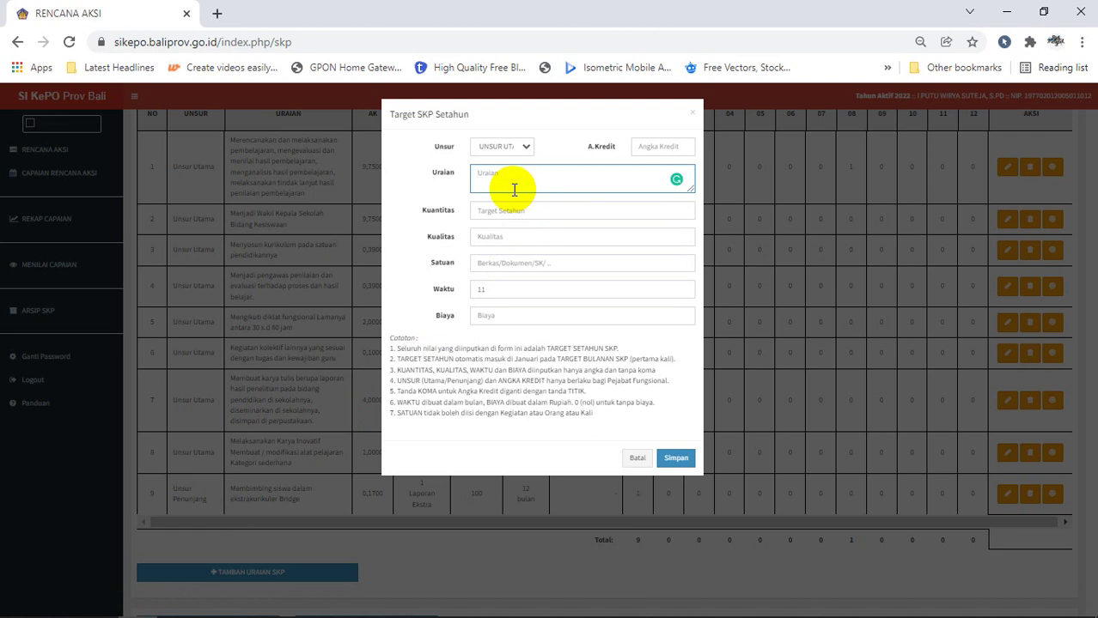
{"action": "type", "text": "Sebagai pengawas ujian penilaian dan evaluasi terhadap proses dan hasil belajar tingkat."}
{"action": "left_click", "coordinate": [514, 147]}
{"action": "left_click", "coordinate": [503, 172]}
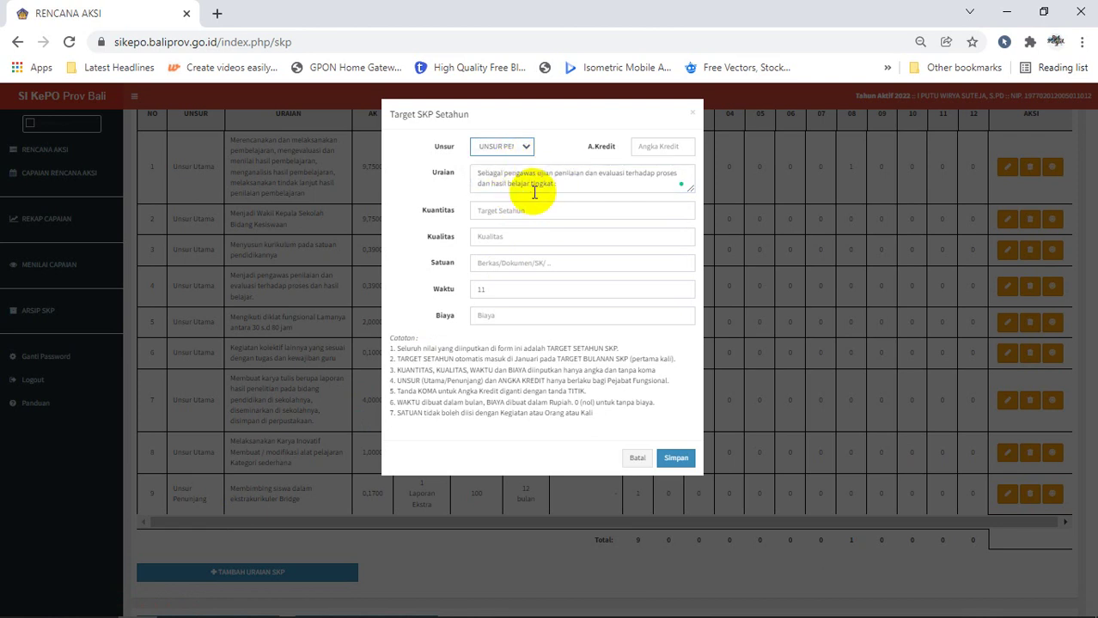
{"action": "left_click", "coordinate": [566, 179]}
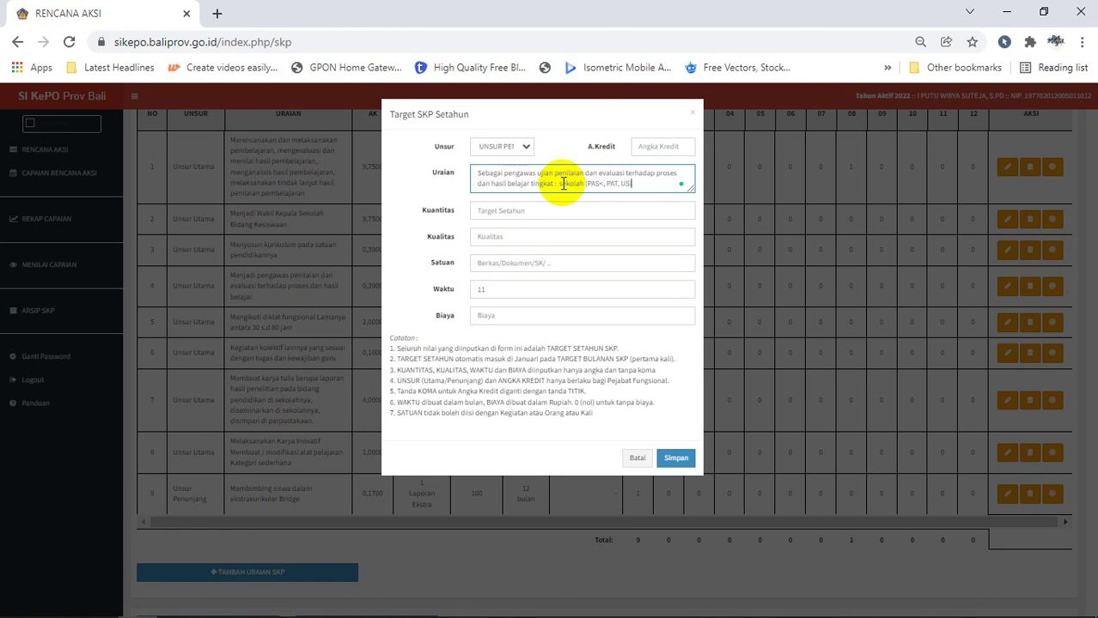
Step: Look up the credit value for school-level exam supervision in the Excel guide
{"action": "left_click", "coordinate": [334, 602]}
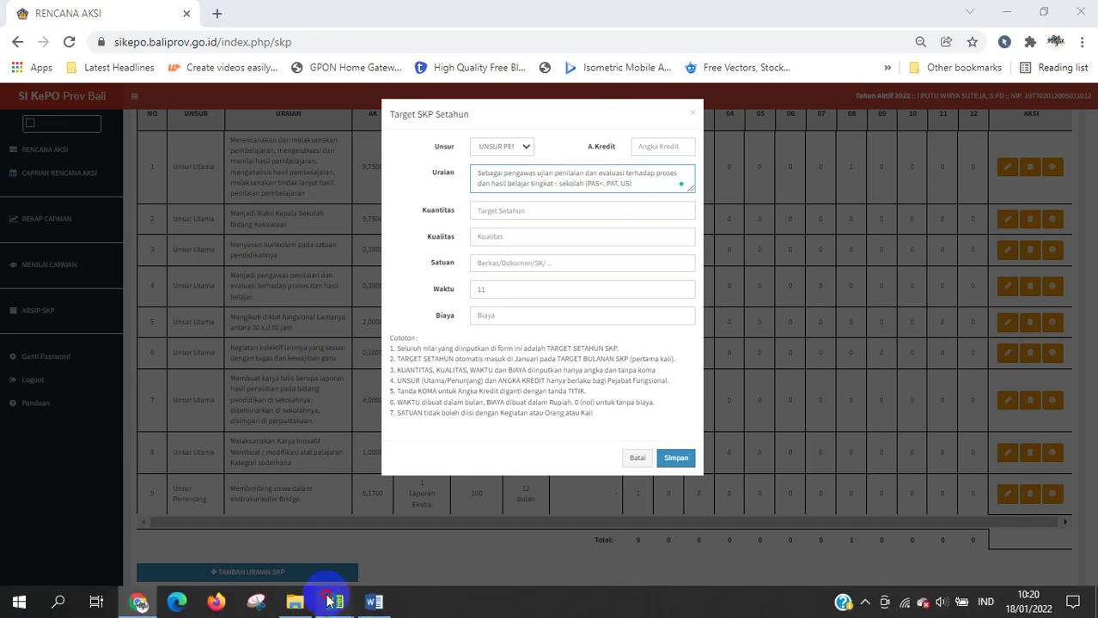
{"action": "left_click", "coordinate": [506, 523]}
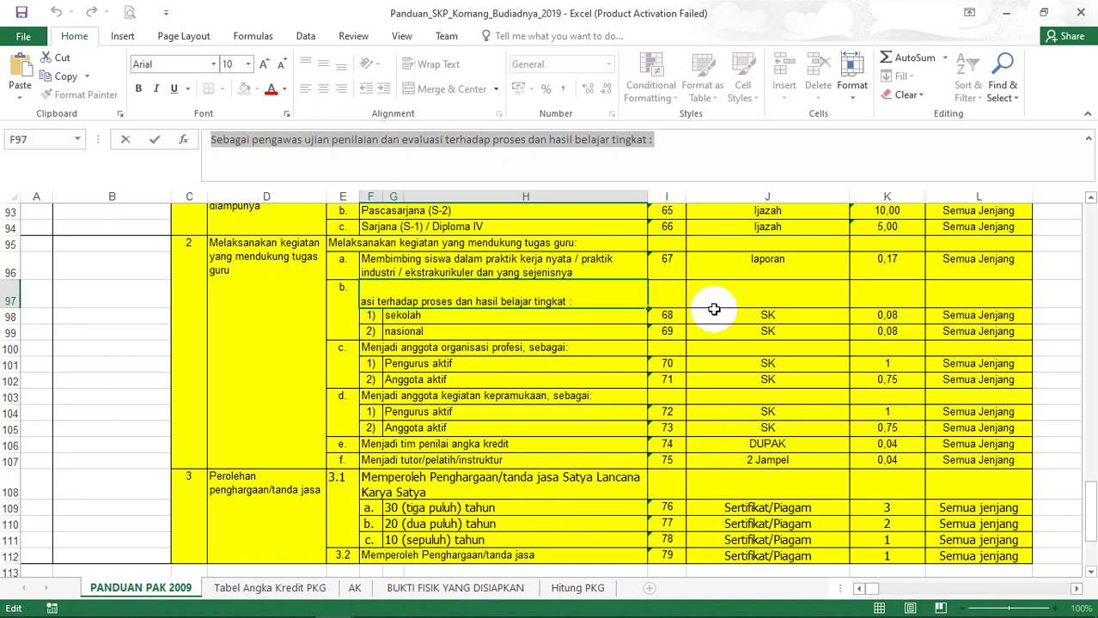
{"action": "left_click", "coordinate": [872, 268]}
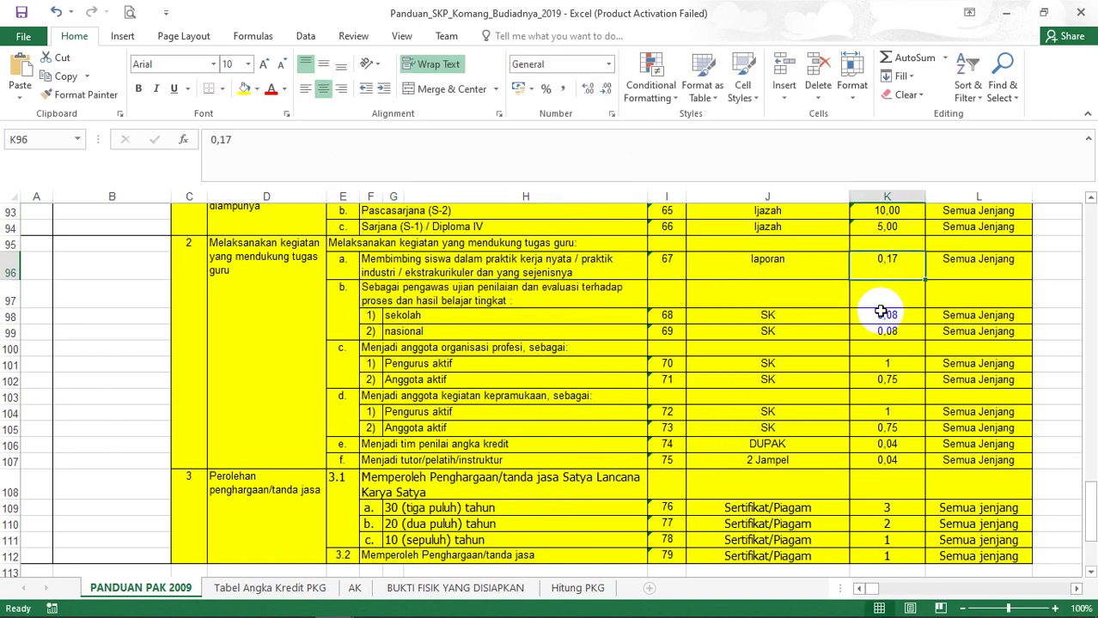
{"action": "mouse_move", "coordinate": [301, 614]}
Step: Back in Chrome, set the exam supervision target's Kuantitas to 1, A.Kredit to 0.08, Kualitas to 100 and Satuan to SK
{"action": "left_click", "coordinate": [140, 602]}
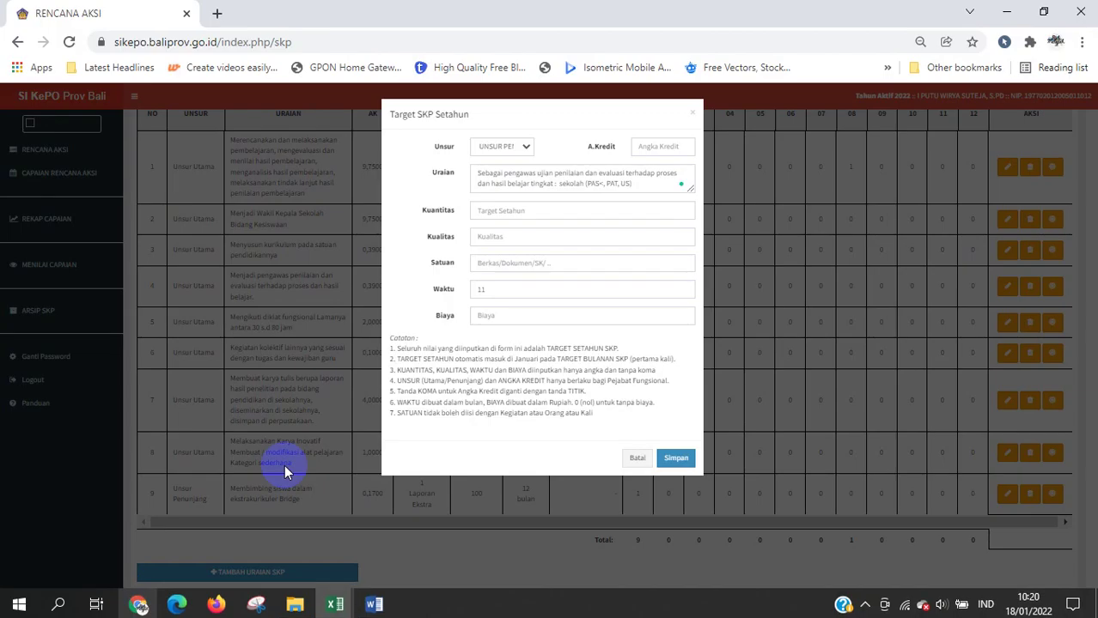
{"action": "left_click", "coordinate": [533, 212]}
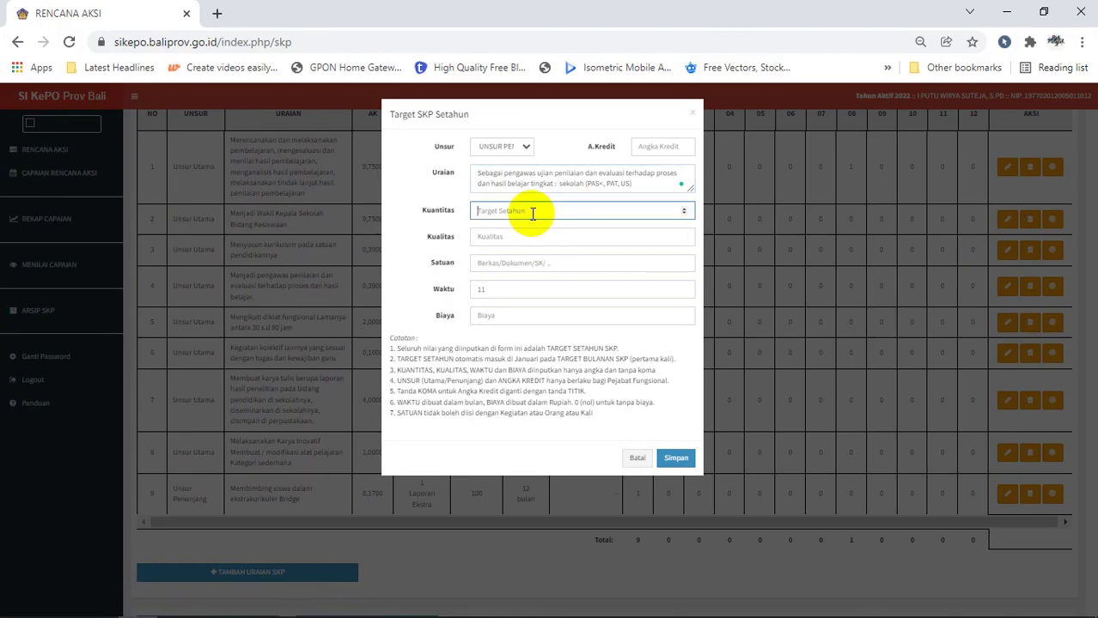
{"action": "type", "text": "1"}
{"action": "left_click", "coordinate": [639, 144]}
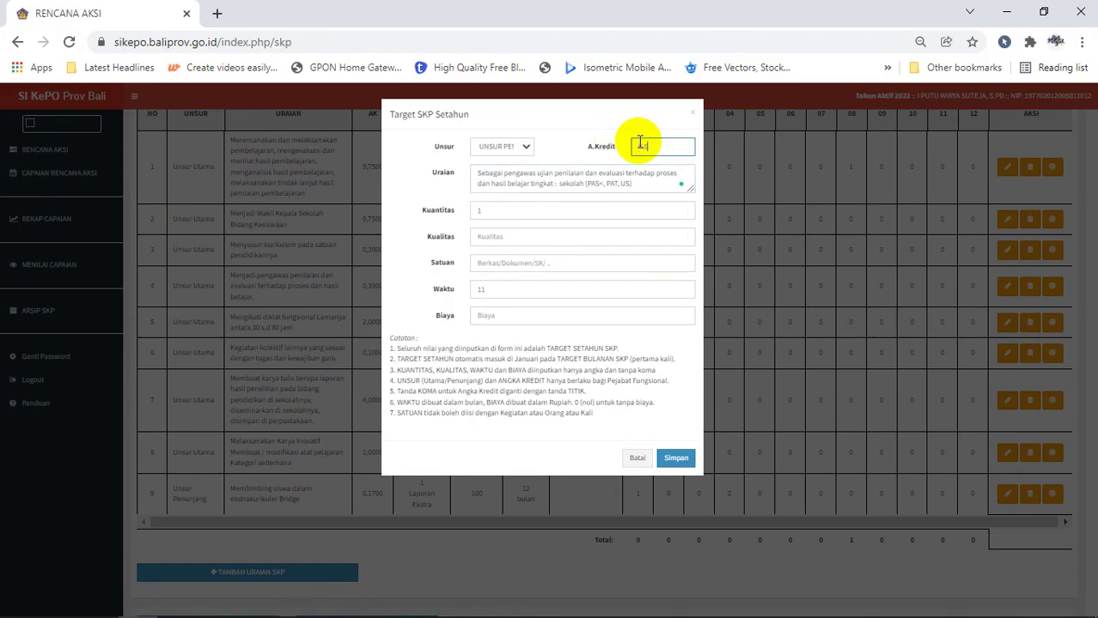
{"action": "left_click", "coordinate": [559, 242]}
{"action": "type", "text": "100"}
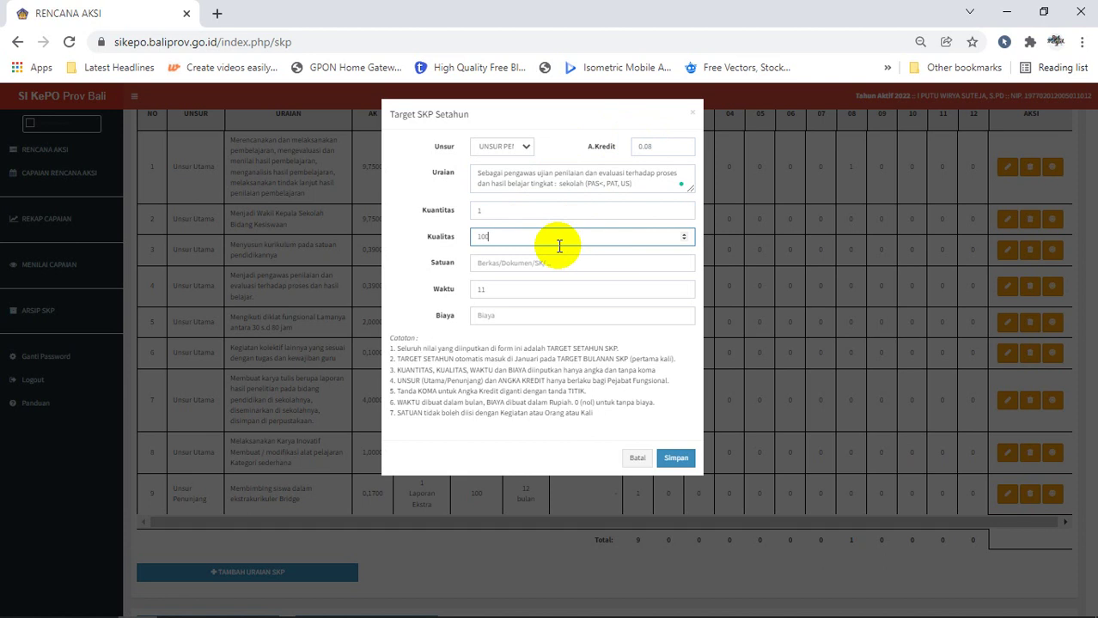
{"action": "left_click", "coordinate": [523, 262]}
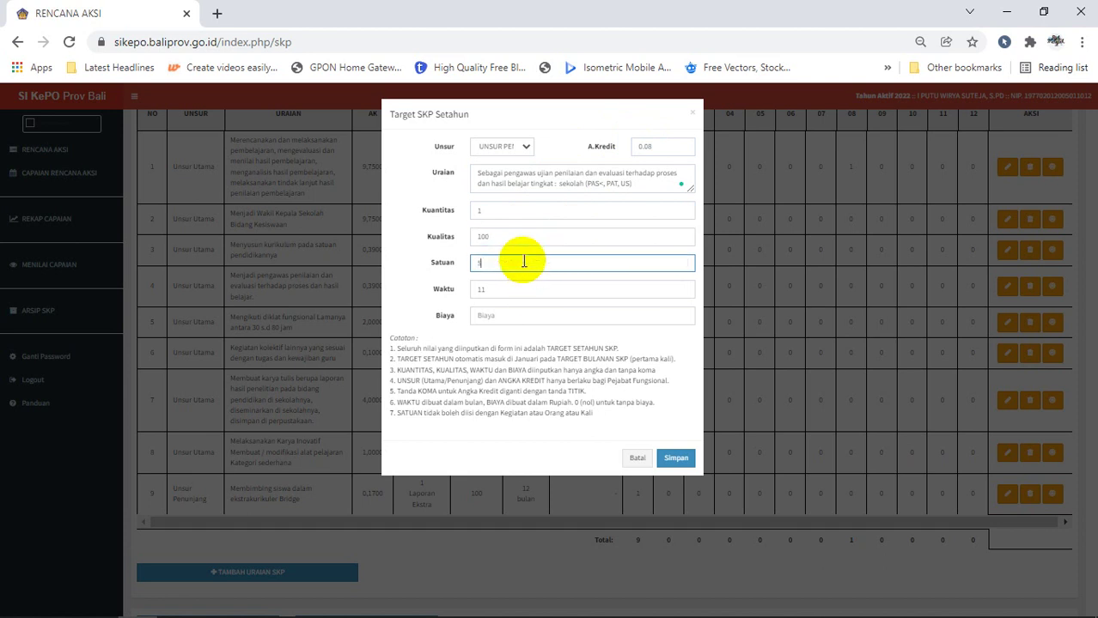
Step: Set the exam supervision target's Waktu to 3 and Biaya to 0, and save the entry
{"action": "double_click", "coordinate": [515, 289]}
{"action": "type", "text": "3"}
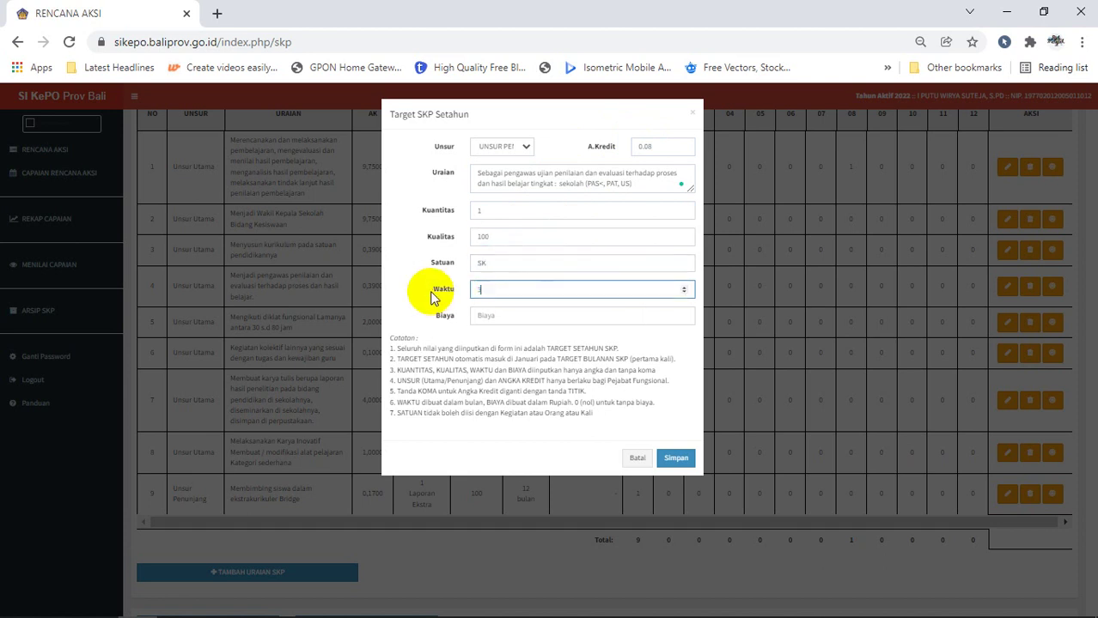
{"action": "left_click", "coordinate": [484, 319]}
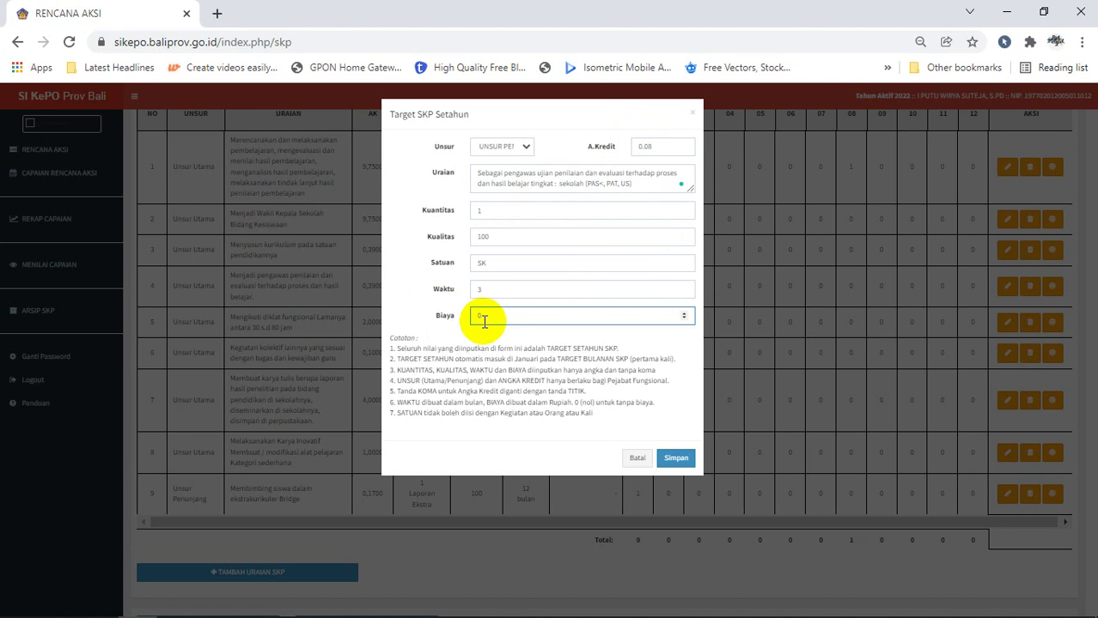
{"action": "type", "text": "0"}
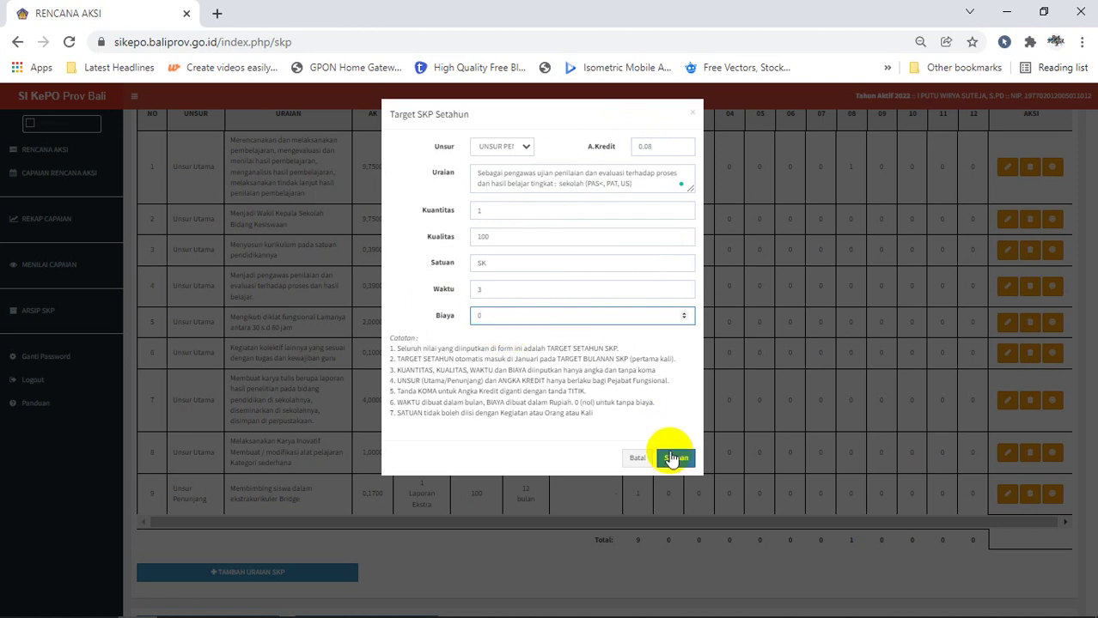
{"action": "left_click", "coordinate": [674, 460]}
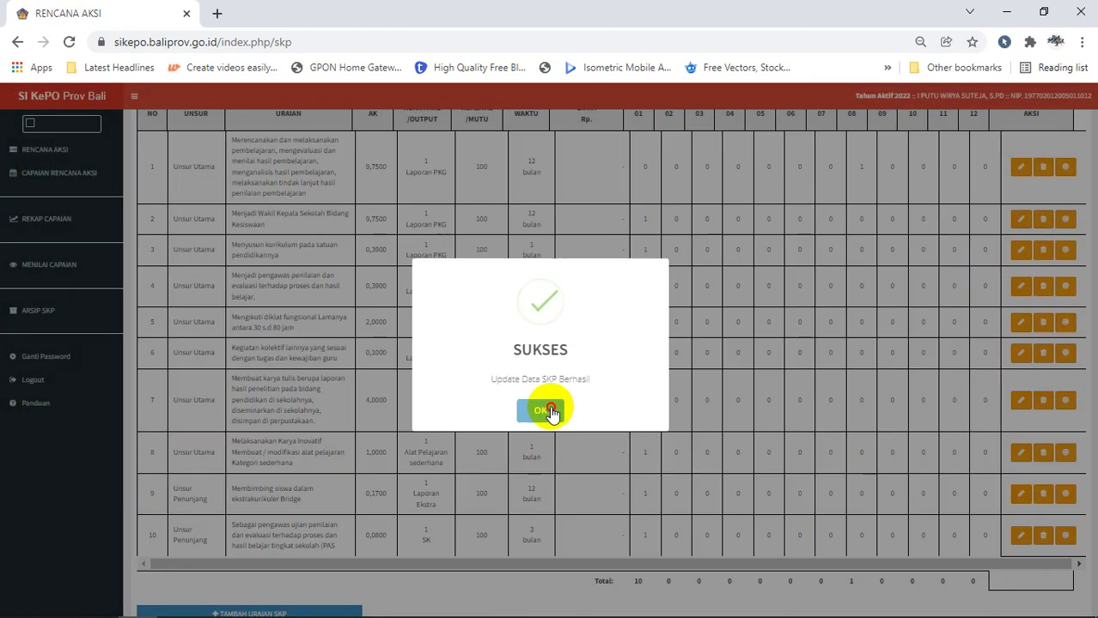
{"action": "left_click", "coordinate": [542, 410]}
Step: Start another SKP target and copy "Menjadi anggota organisasi profesi, sebagai:" from the Excel guide
{"action": "scroll", "coordinate": [360, 448], "scroll_direction": "down", "scroll_amount": 1}
{"action": "left_click", "coordinate": [273, 534]}
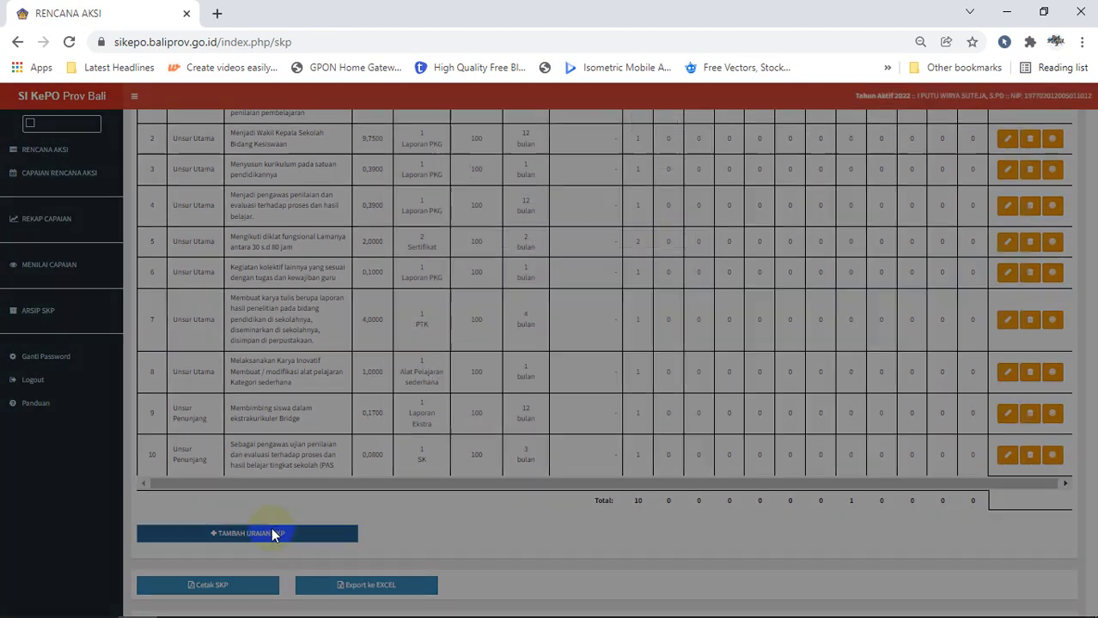
{"action": "mouse_move", "coordinate": [326, 612]}
{"action": "left_click", "coordinate": [502, 550]}
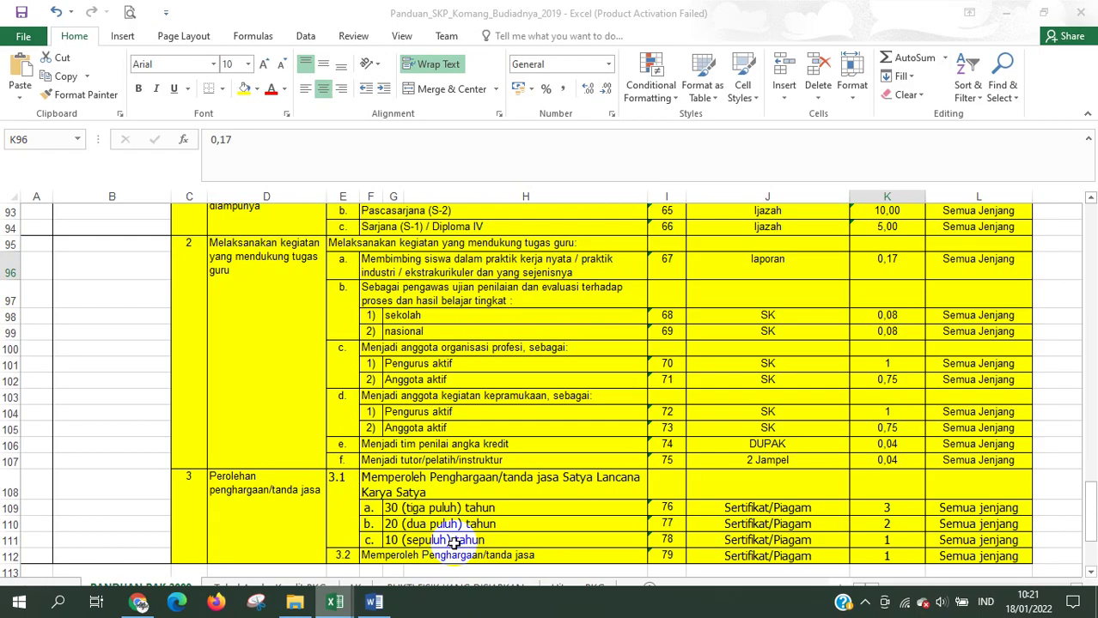
{"action": "left_click", "coordinate": [375, 348]}
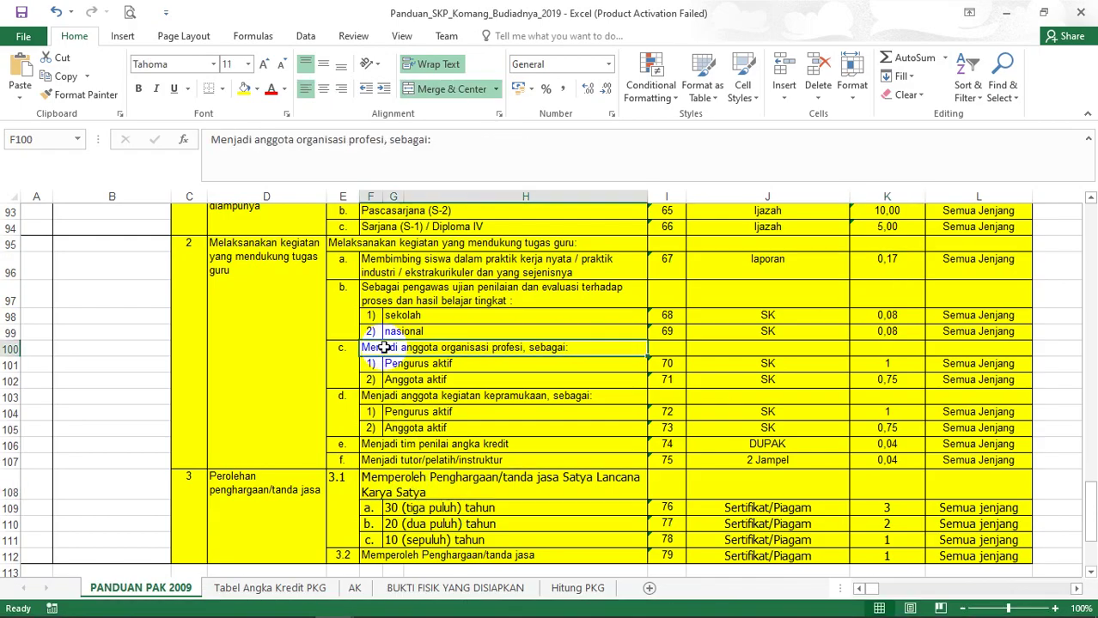
{"action": "left_click_drag", "start_coordinate": [436, 139], "coordinate": [212, 139]}
{"action": "key", "text": "ctrl+c"}
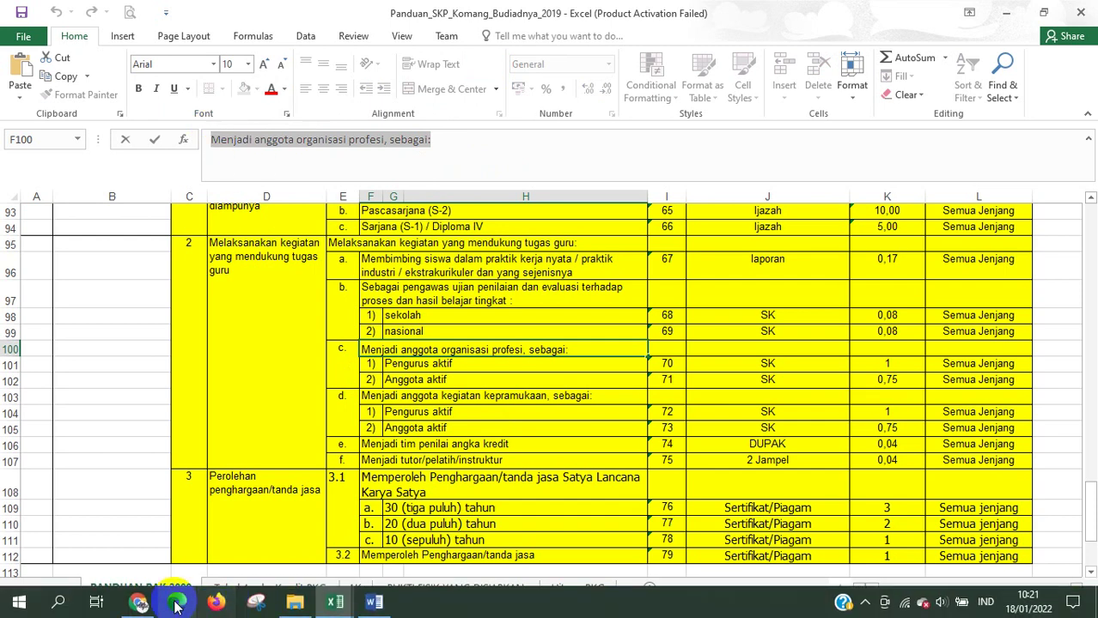
Step: In Chrome, paste the professional organisation activity into Uraian and set Waktu to 1
{"action": "left_click", "coordinate": [137, 611]}
{"action": "left_click", "coordinate": [502, 181]}
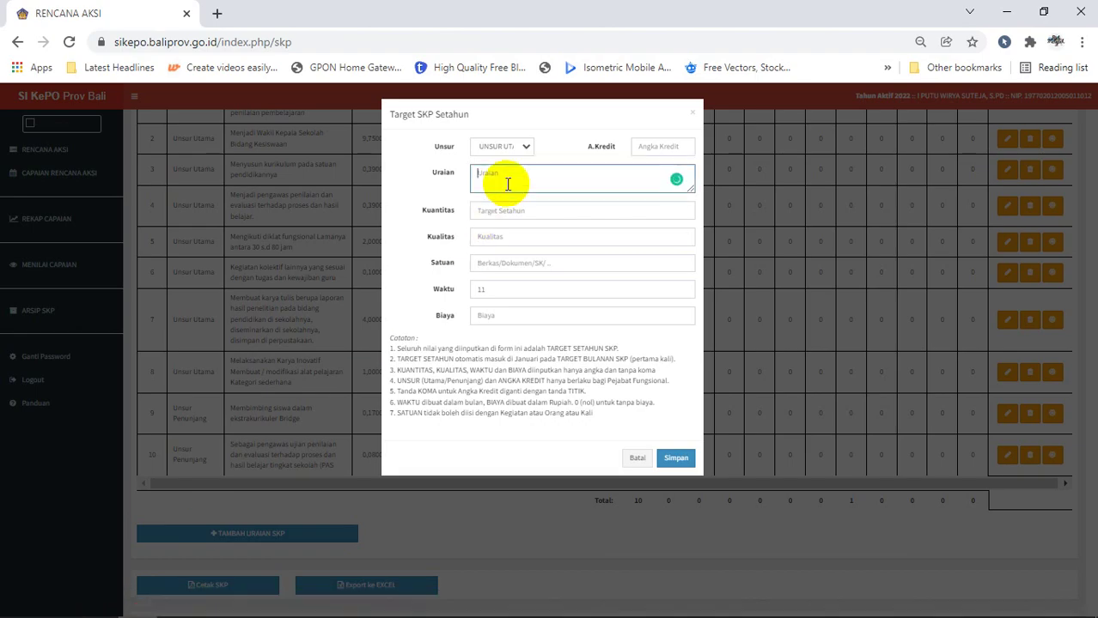
{"action": "key", "text": "ctrl+v"}
{"action": "double_click", "coordinate": [497, 289]}
{"action": "type", "text": "1"}
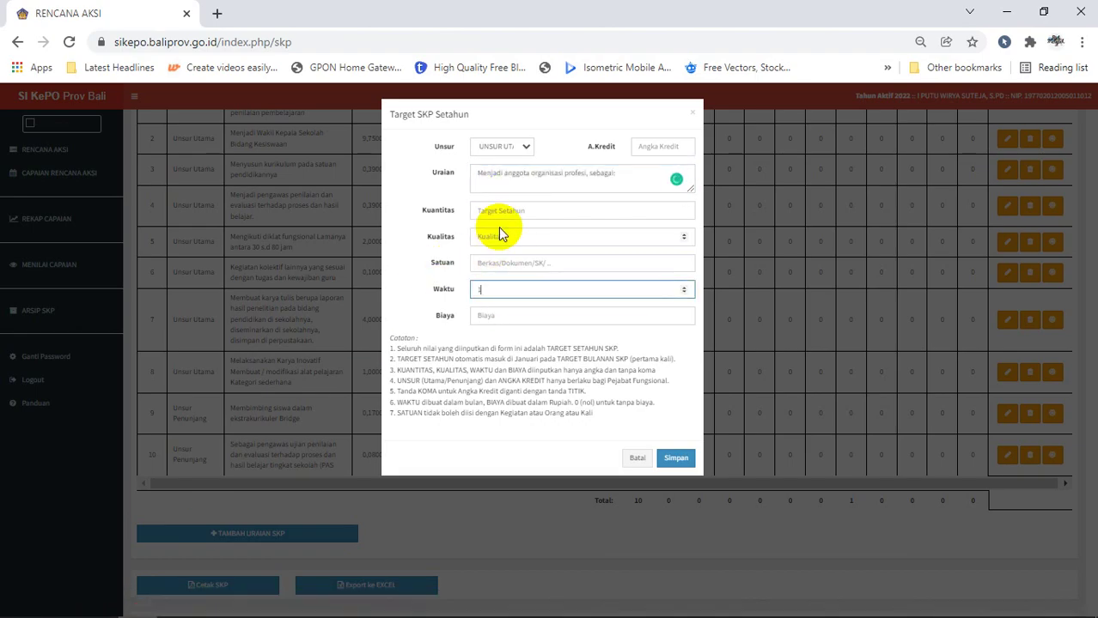
Step: Set the professional organisation target's Kuantitas to 1, Kualitas to 100 and Satuan to SK/KTA
{"action": "left_click", "coordinate": [492, 211]}
{"action": "type", "text": "1"}
{"action": "left_click", "coordinate": [499, 236]}
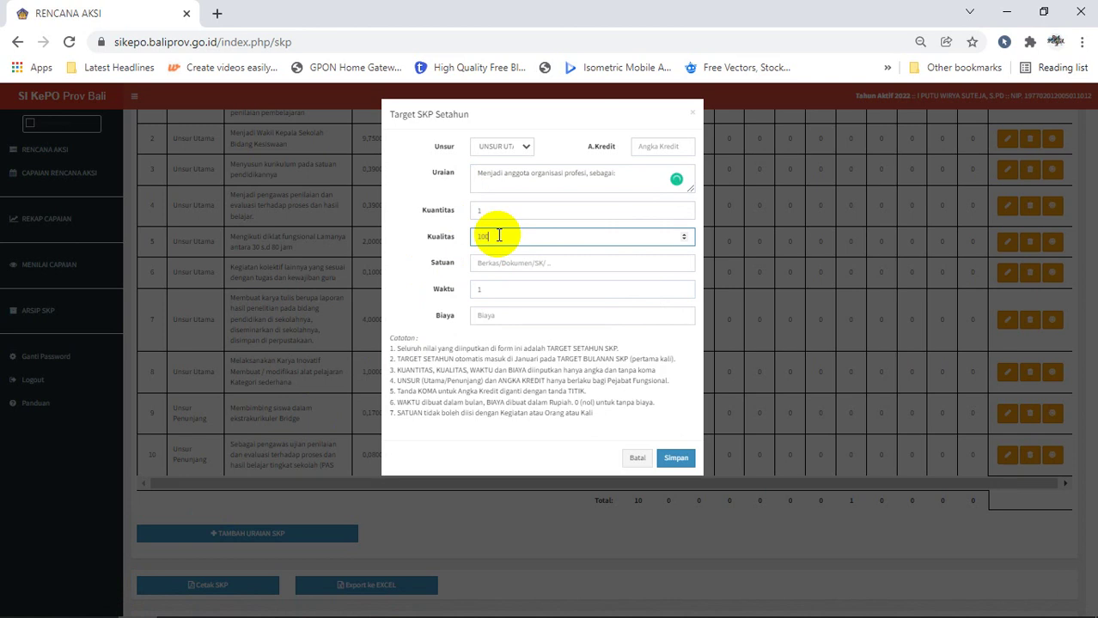
{"action": "type", "text": "100"}
{"action": "left_click", "coordinate": [515, 264]}
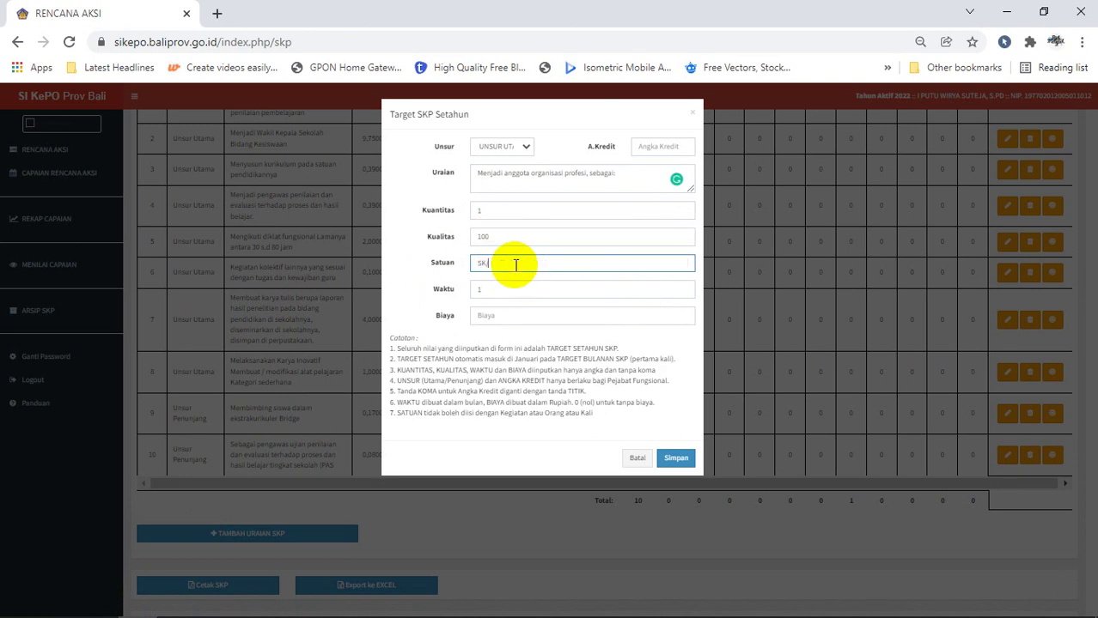
{"action": "type", "text": "SK/KTA"}
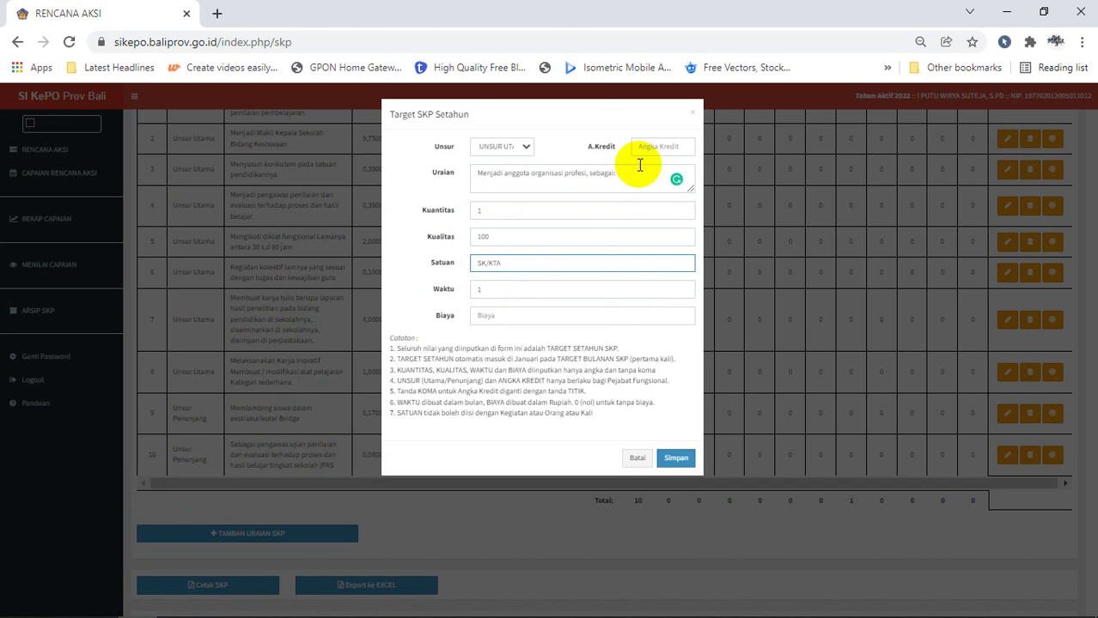
Step: Check the active member credit in the Excel guide and enter 0.75 as the target's A.Kredit in Chrome
{"action": "left_click", "coordinate": [642, 148]}
{"action": "left_click", "coordinate": [334, 599]}
{"action": "left_click", "coordinate": [507, 536]}
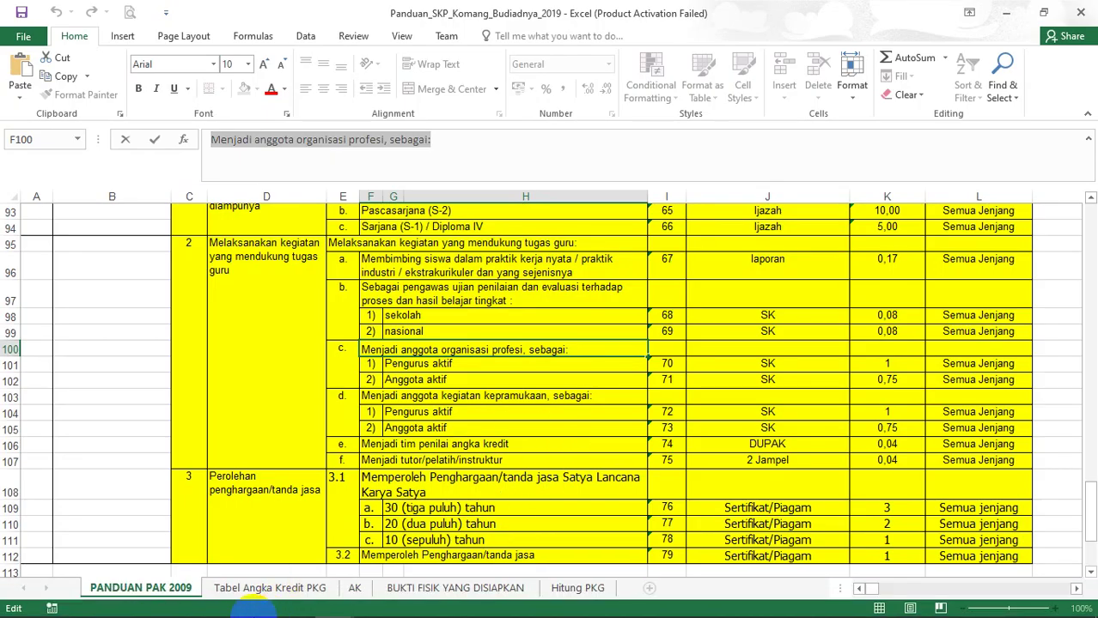
{"action": "left_click", "coordinate": [137, 615]}
{"action": "type", "text": "0"}
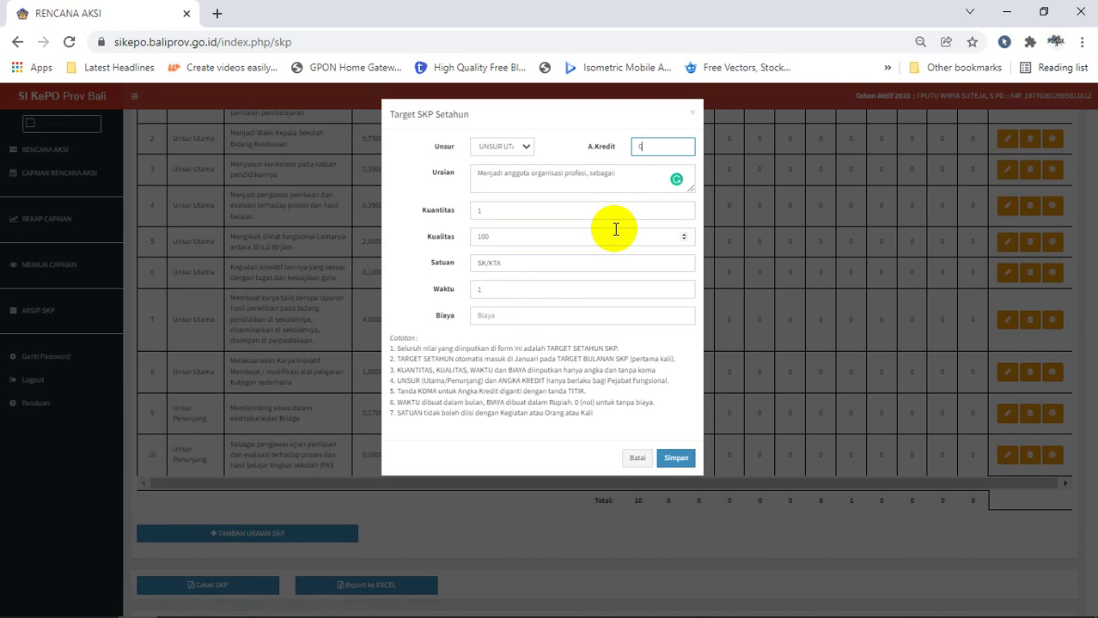
{"action": "type", "text": ".75"}
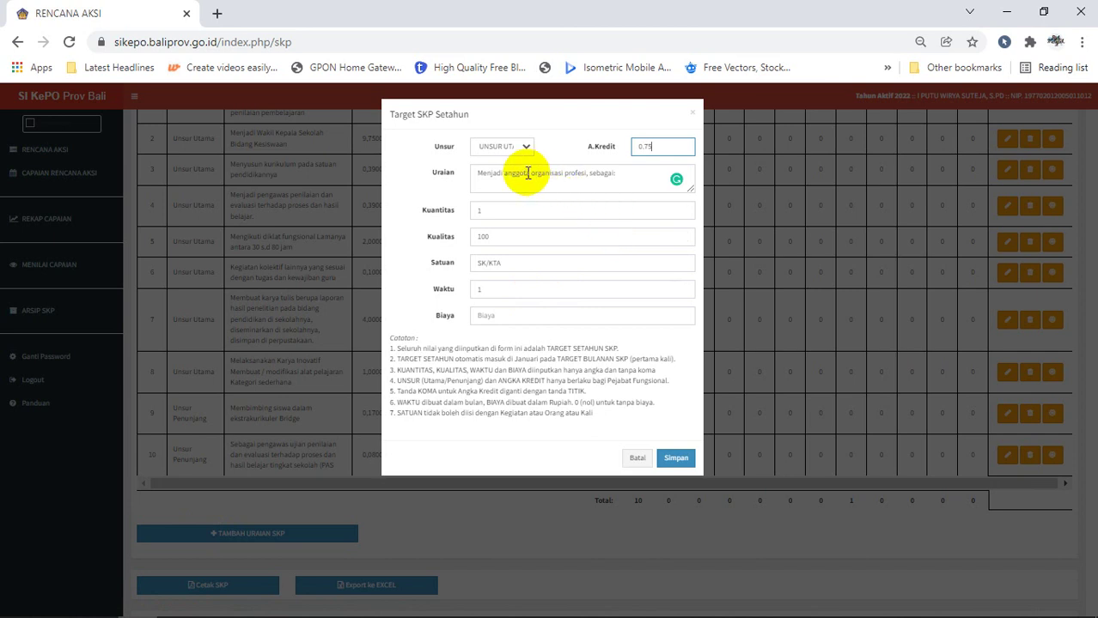
Step: Append "anggota aktif PGRI dan MGMP Sosiologi" to the Uraian, set Biaya to 0, and save the target
{"action": "left_click", "coordinate": [527, 176]}
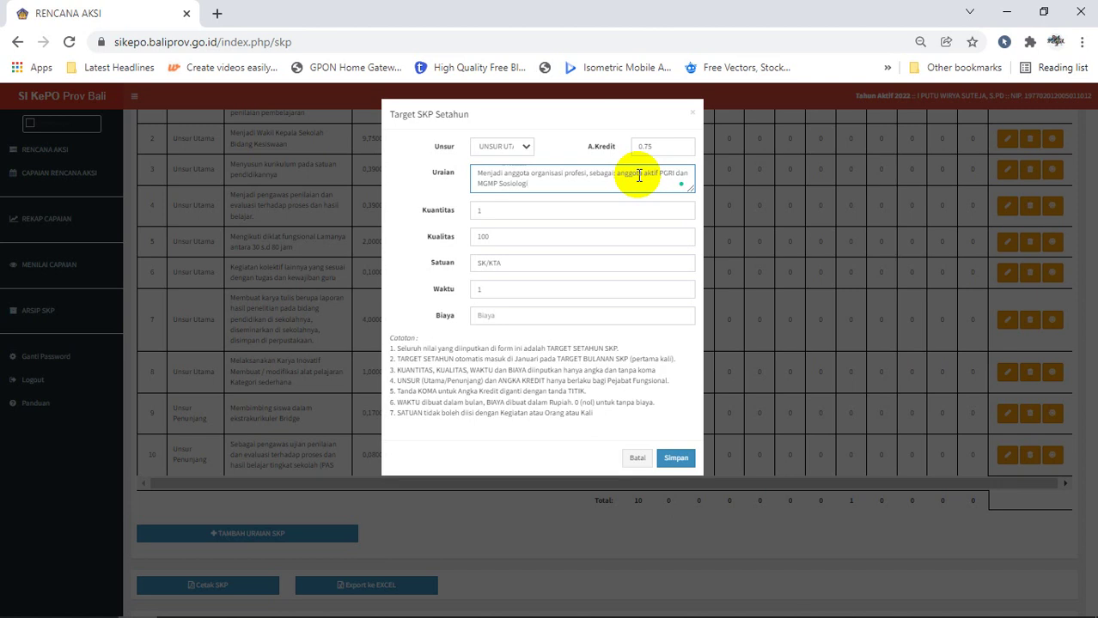
{"action": "left_click", "coordinate": [549, 310]}
{"action": "type", "text": "0"}
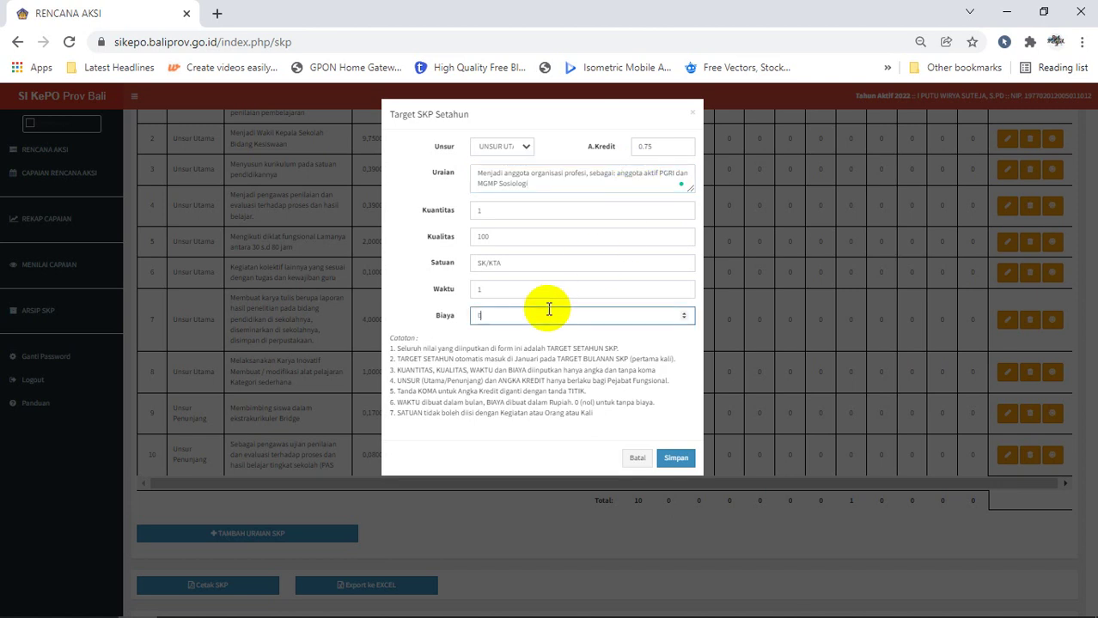
{"action": "left_click", "coordinate": [677, 461]}
{"action": "left_click", "coordinate": [551, 409]}
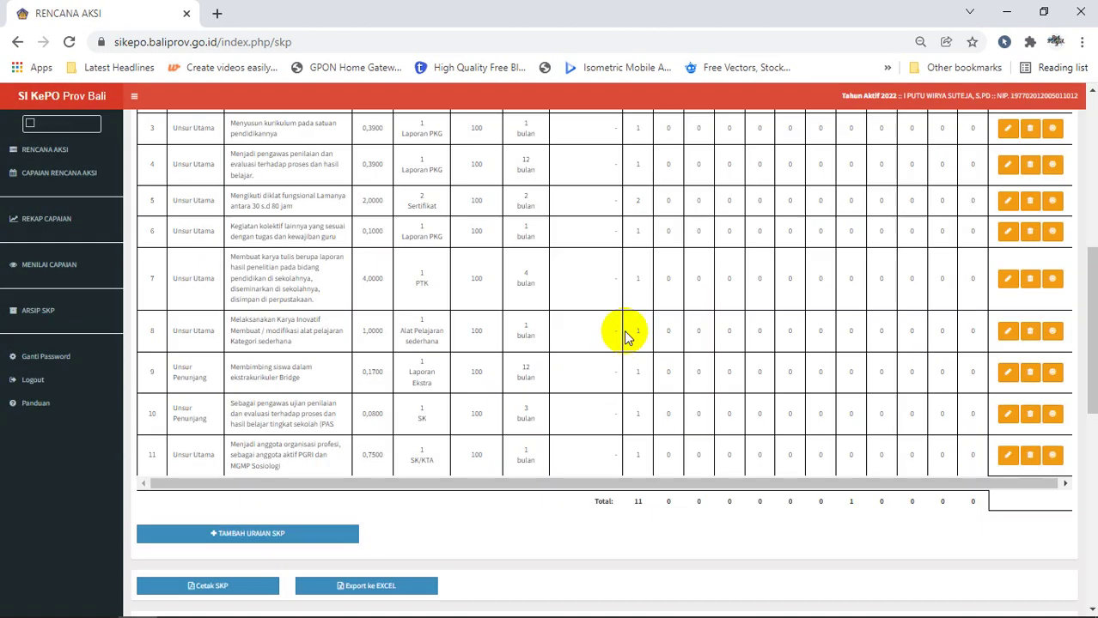
Step: In the monthly targets for Menjadi Wakil Kepala Sekolah Bidang Kesiswaan, set Januari to 0 and Desember to 1, and save
{"action": "scroll", "coordinate": [626, 337], "scroll_direction": "up", "scroll_amount": 3}
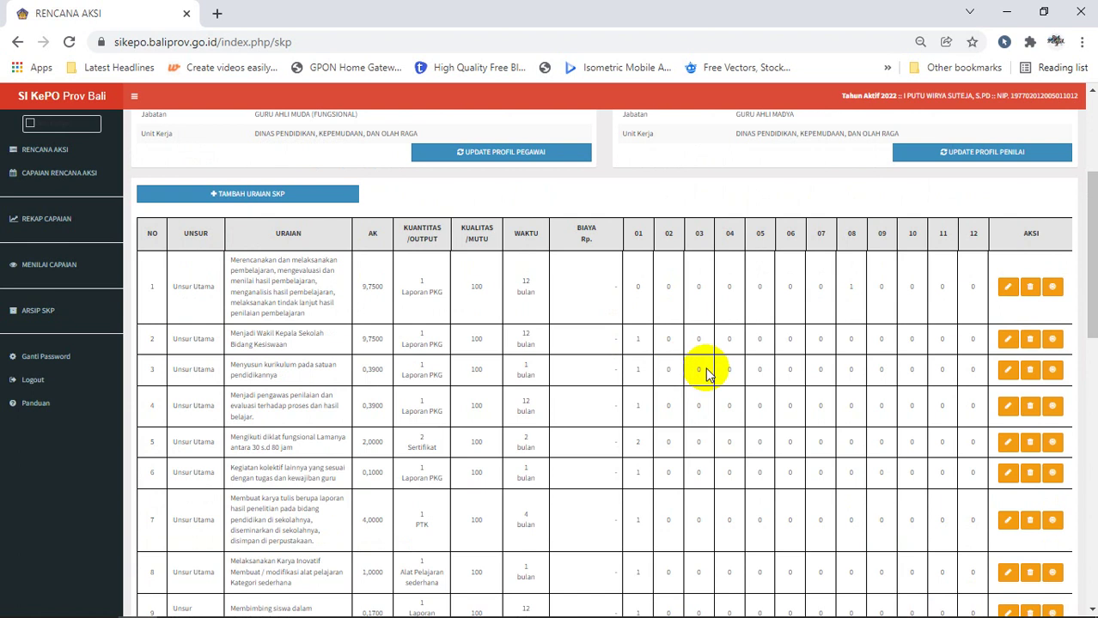
{"action": "left_click", "coordinate": [1042, 342]}
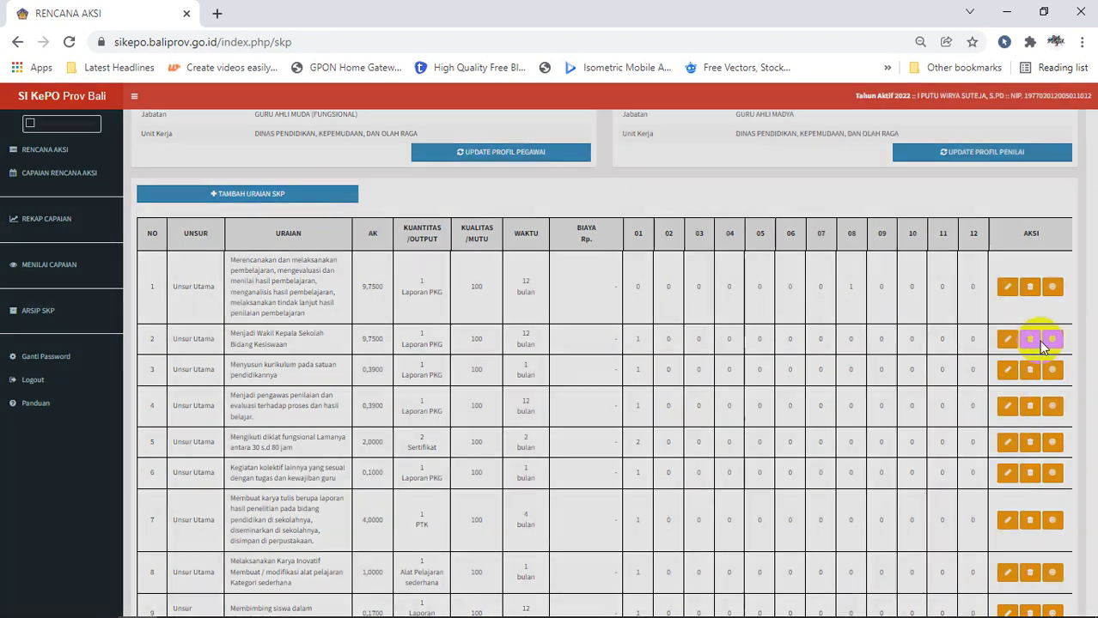
{"action": "double_click", "coordinate": [501, 147]}
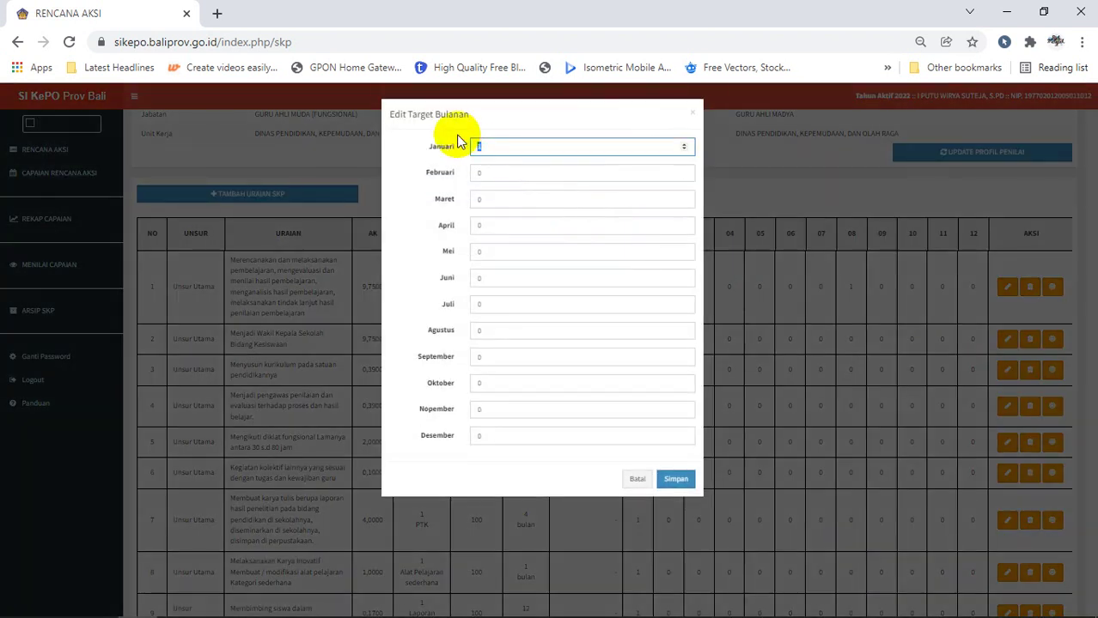
{"action": "type", "text": "0"}
{"action": "double_click", "coordinate": [450, 394]}
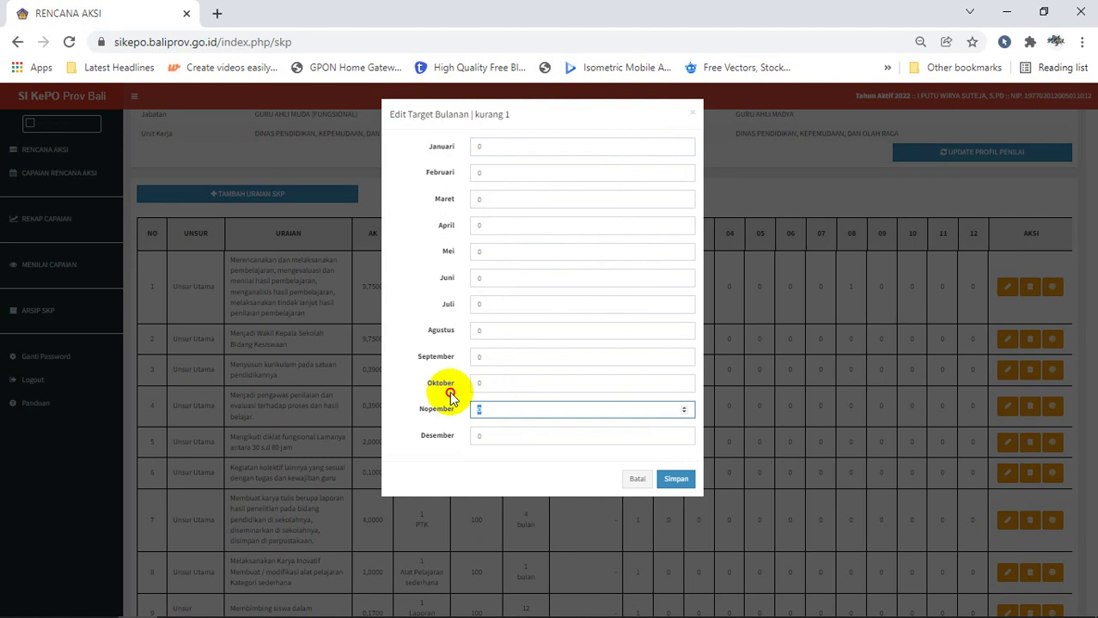
{"action": "double_click", "coordinate": [468, 436]}
{"action": "type", "text": "1"}
{"action": "left_click", "coordinate": [673, 480]}
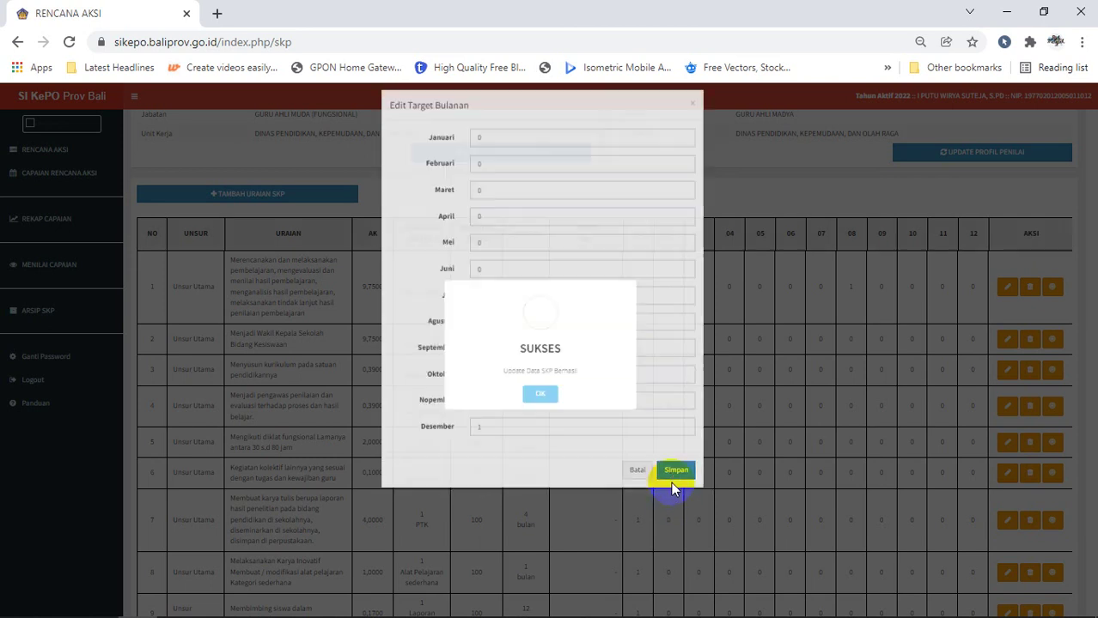
{"action": "left_click", "coordinate": [567, 412]}
Step: In the monthly targets for Menyusun kurikulum, move the target of 1 from Januari to Juli, and save
{"action": "scroll", "coordinate": [667, 373], "scroll_direction": "down", "scroll_amount": 5}
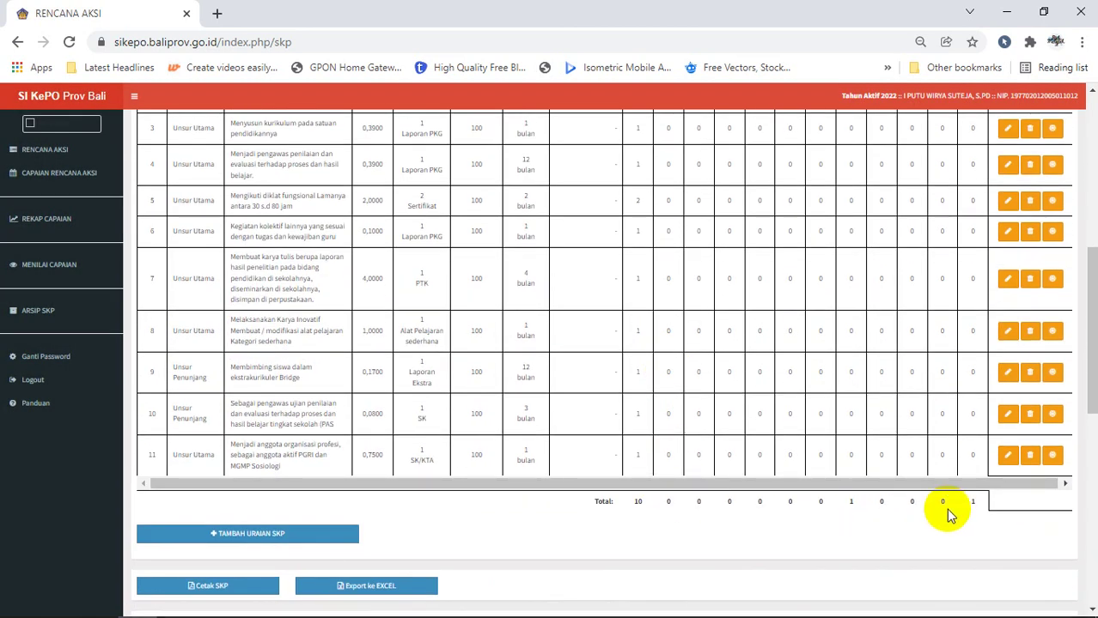
{"action": "scroll", "coordinate": [946, 508], "scroll_direction": "up", "scroll_amount": 3}
{"action": "scroll", "coordinate": [948, 511], "scroll_direction": "down", "scroll_amount": 1}
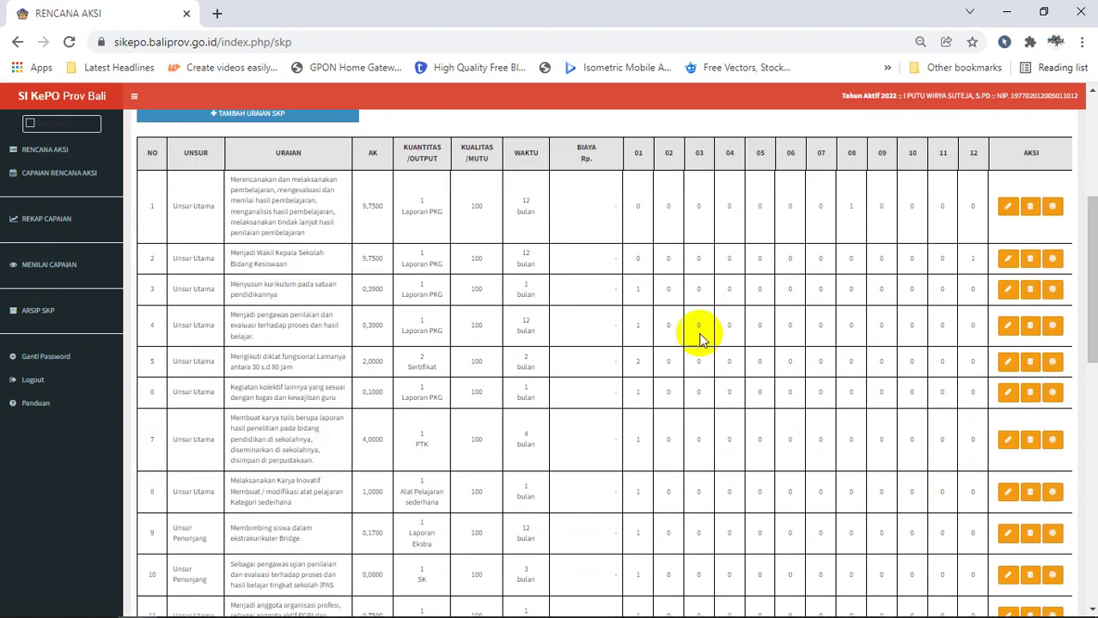
{"action": "scroll", "coordinate": [639, 335], "scroll_direction": "down", "scroll_amount": 3}
{"action": "scroll", "coordinate": [639, 352], "scroll_direction": "up", "scroll_amount": 2}
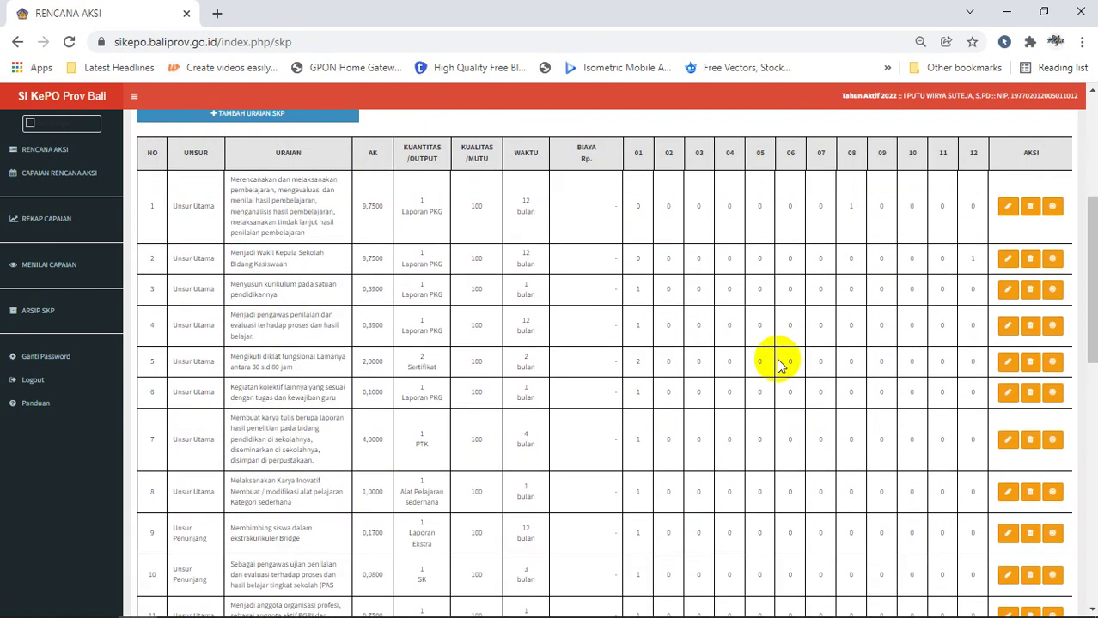
{"action": "left_click", "coordinate": [1051, 288]}
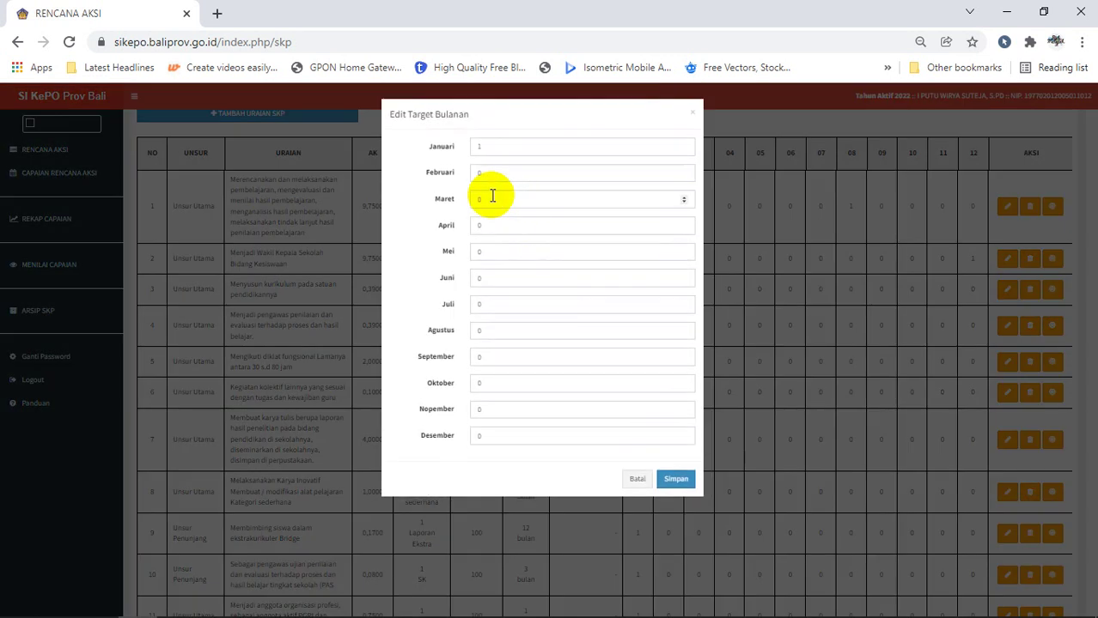
{"action": "left_click", "coordinate": [475, 143]}
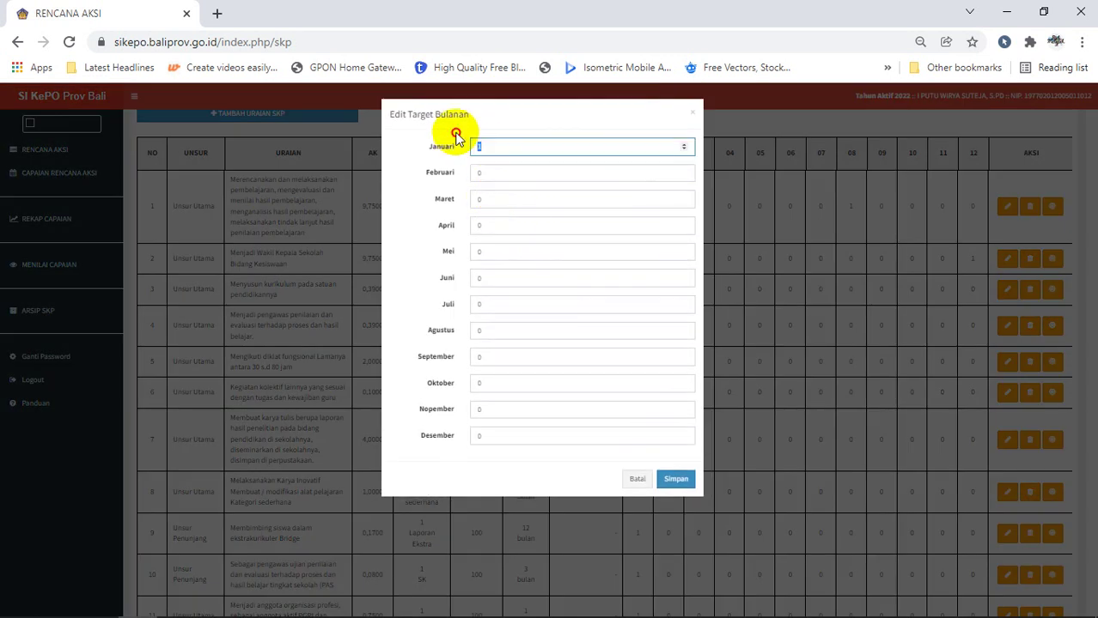
{"action": "left_click", "coordinate": [503, 302]}
{"action": "type", "text": "1"}
{"action": "left_click", "coordinate": [657, 478]}
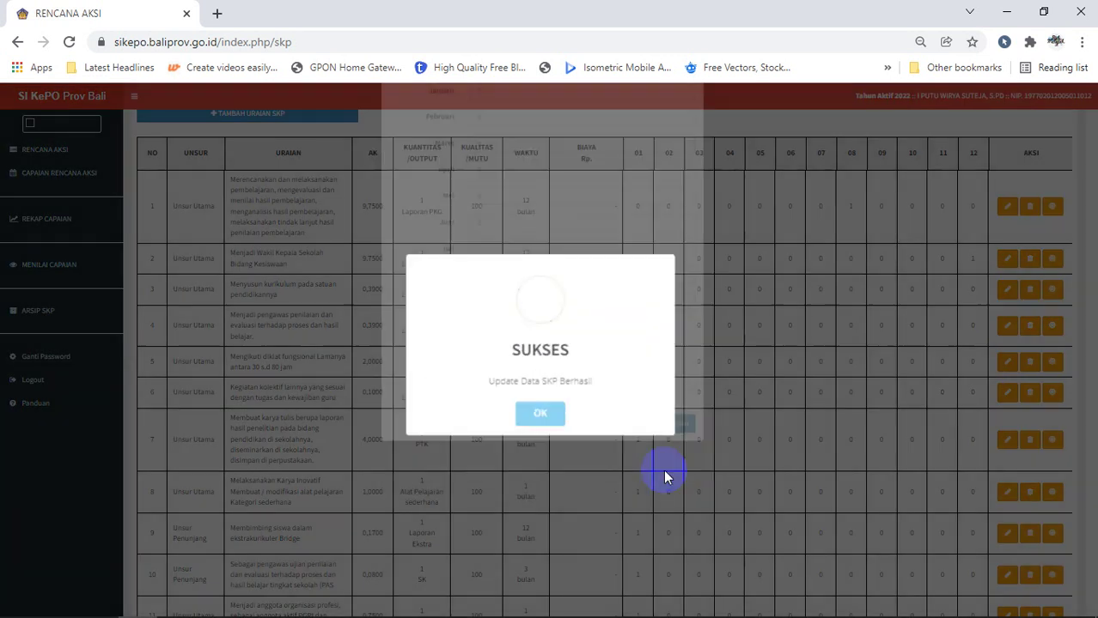
Step: In the monthly targets for Menjadi pengawas penilaian dan evaluasi, set Januari to 0 and Juni to 1, and save
{"action": "left_click", "coordinate": [550, 411]}
{"action": "scroll", "coordinate": [963, 402], "scroll_direction": "down", "scroll_amount": 3}
{"action": "scroll", "coordinate": [992, 404], "scroll_direction": "up", "scroll_amount": 3}
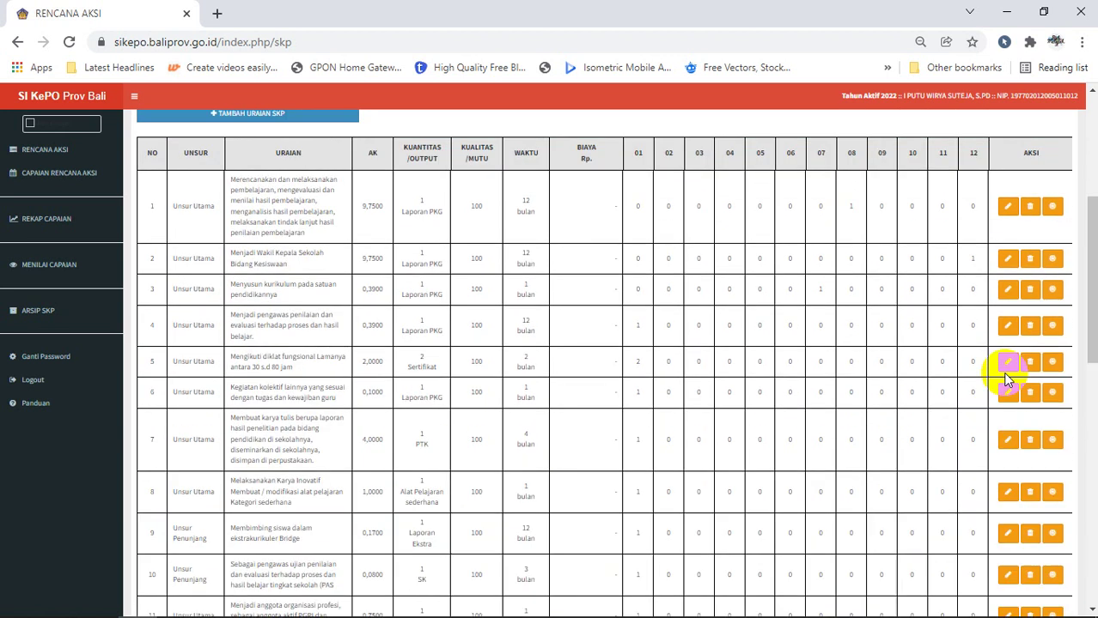
{"action": "left_click", "coordinate": [1052, 329]}
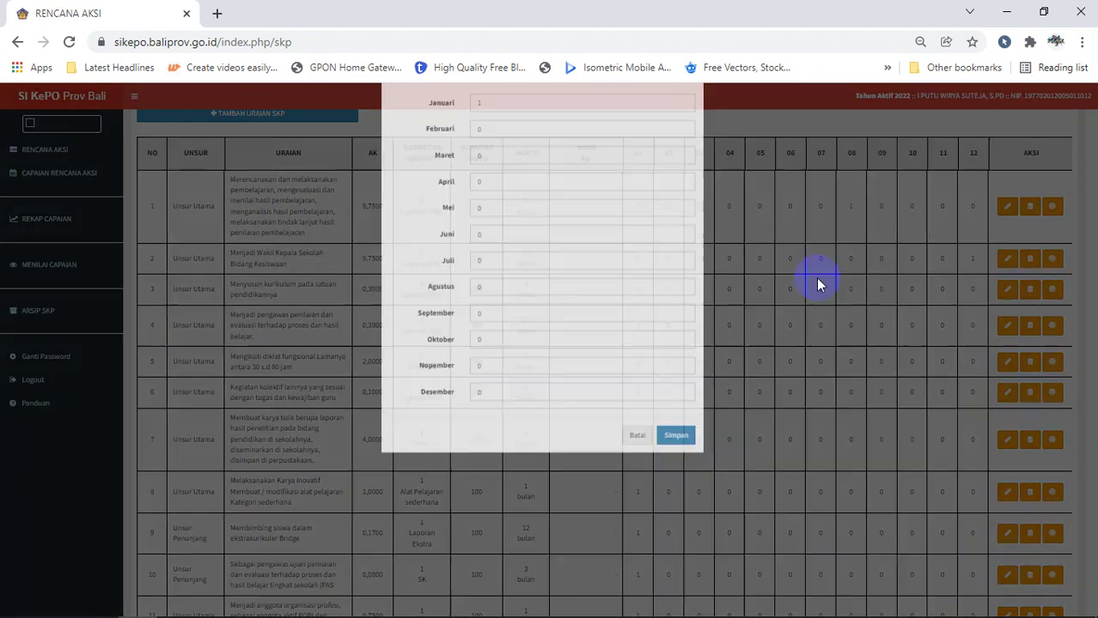
{"action": "left_click_drag", "start_coordinate": [489, 147], "coordinate": [462, 147]}
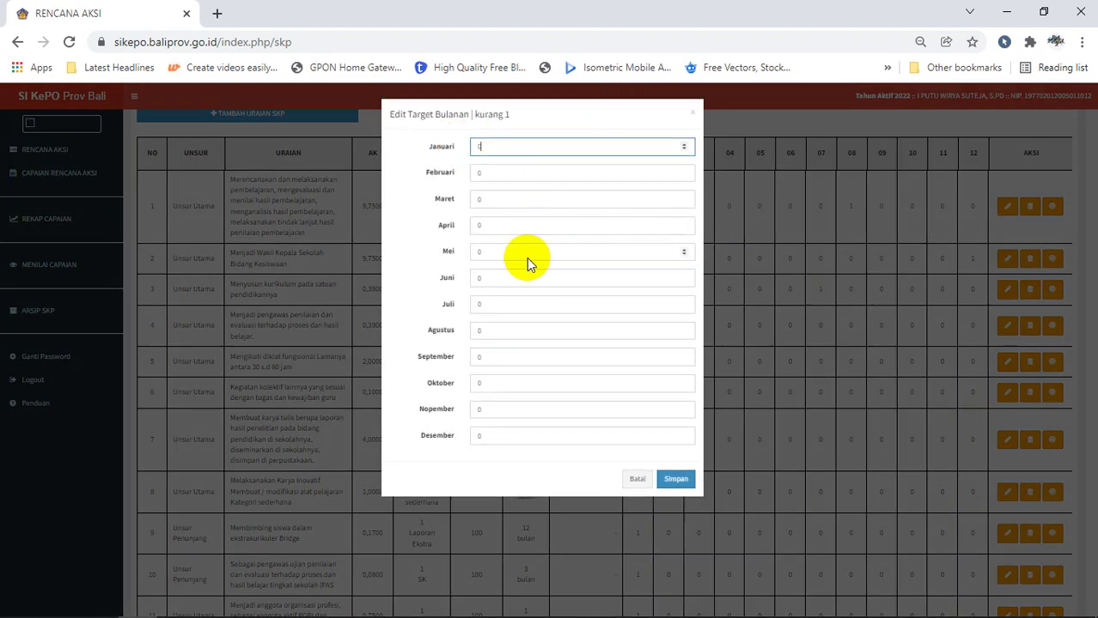
{"action": "left_click_drag", "start_coordinate": [490, 278], "coordinate": [448, 272]}
{"action": "type", "text": "1"}
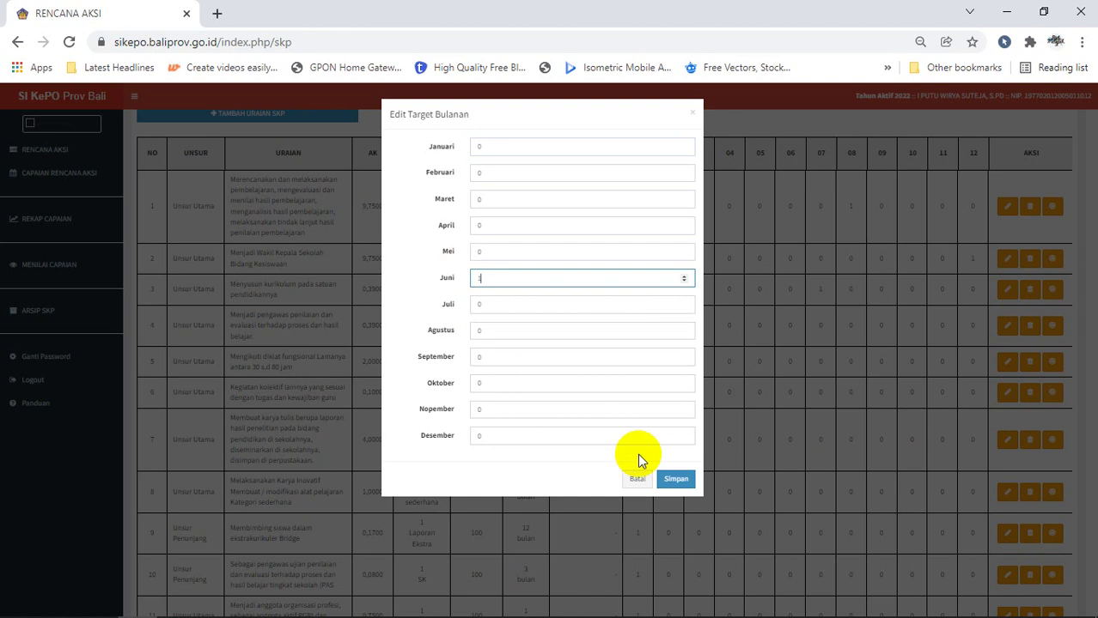
{"action": "left_click", "coordinate": [674, 479]}
{"action": "left_click", "coordinate": [549, 421]}
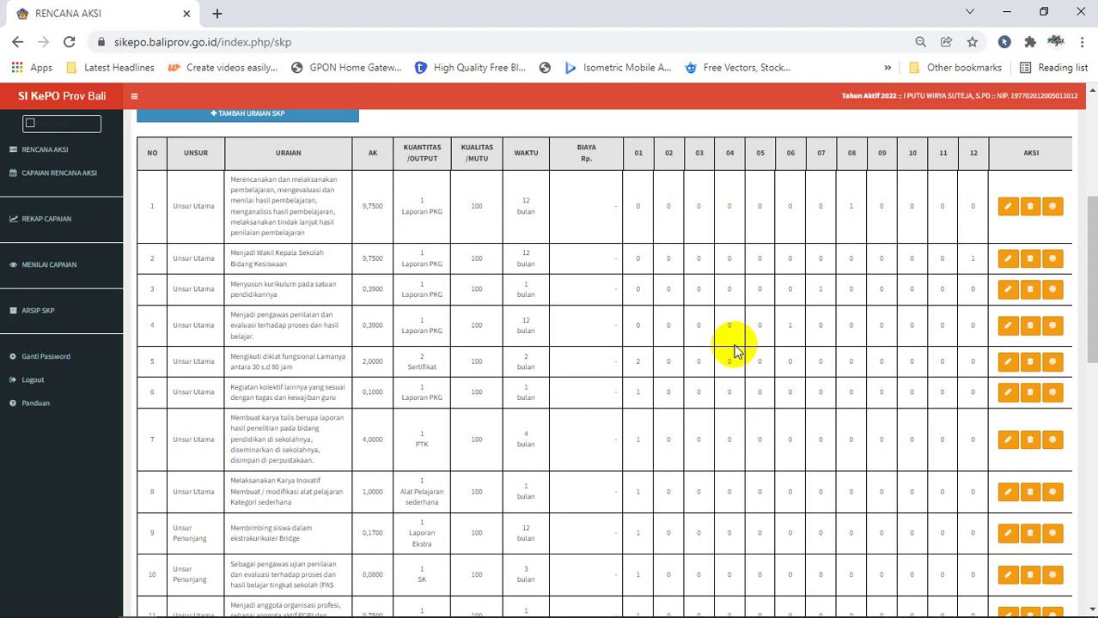
Step: In the monthly targets for Mengikuti diklat fungsional, set Januari to 0, Mei to 1 and Agustus to 1, and save
{"action": "left_click", "coordinate": [1052, 362]}
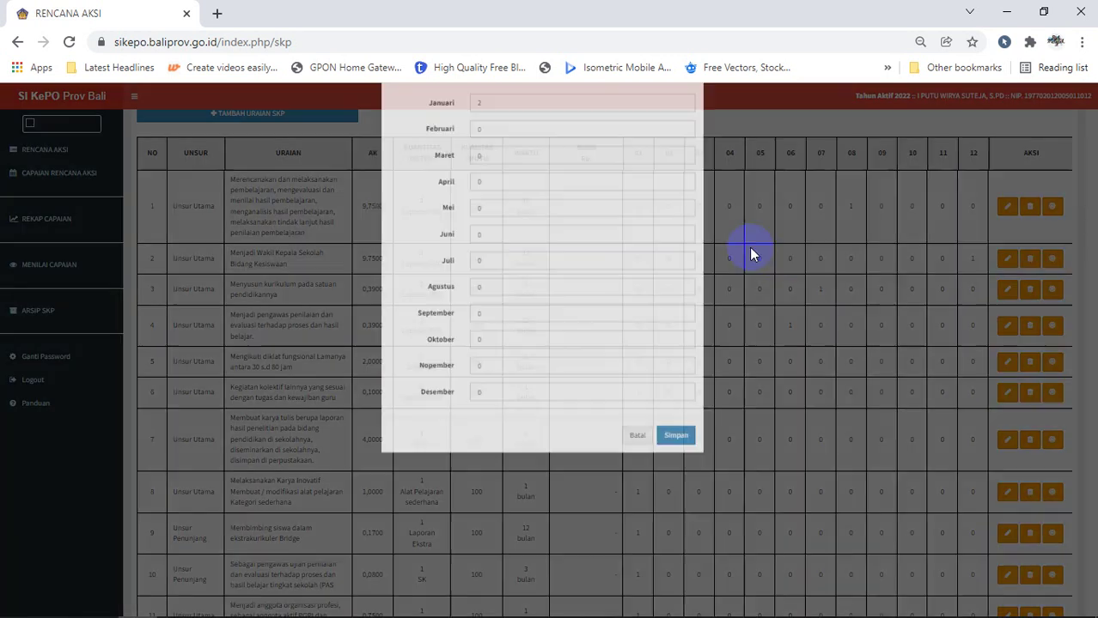
{"action": "left_click_drag", "start_coordinate": [521, 148], "coordinate": [427, 120]}
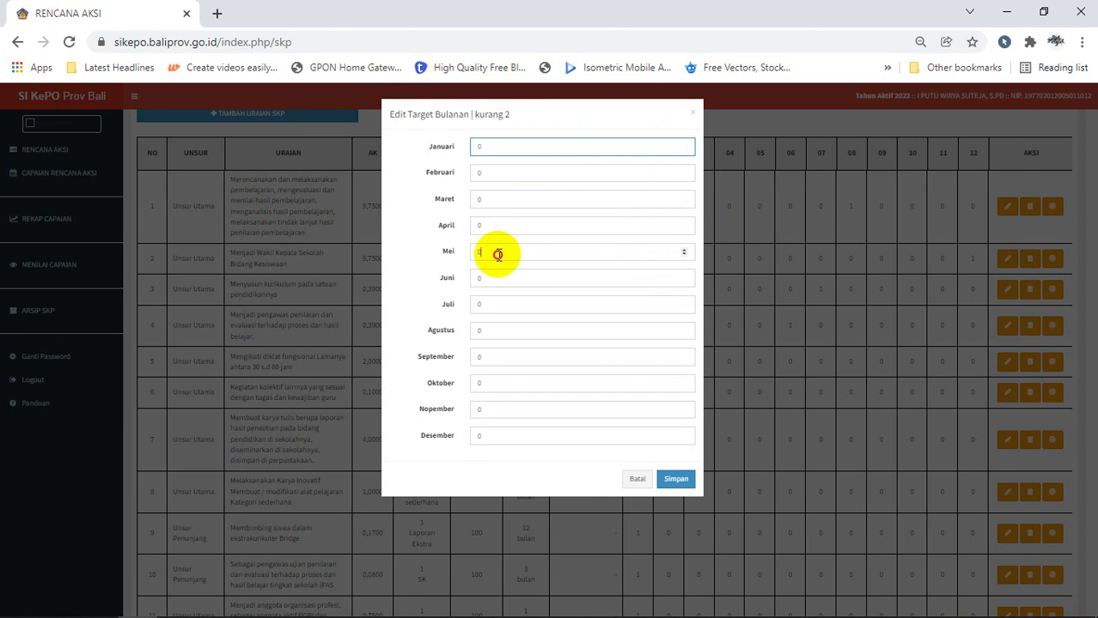
{"action": "left_click_drag", "start_coordinate": [497, 255], "coordinate": [473, 247]}
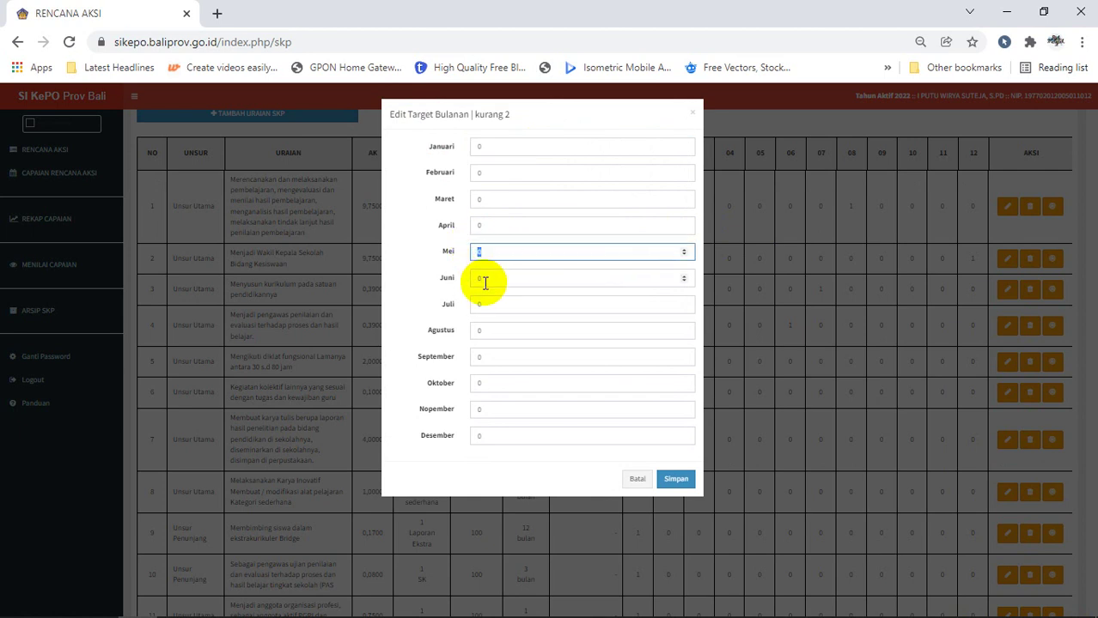
{"action": "type", "text": "1"}
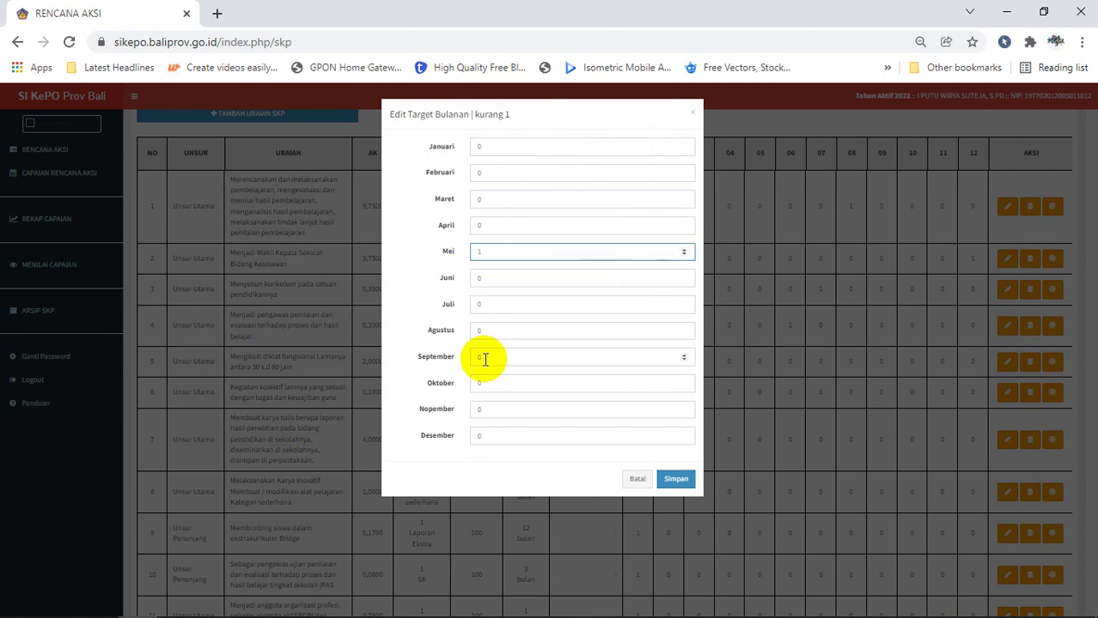
{"action": "left_click_drag", "start_coordinate": [486, 360], "coordinate": [500, 362]}
{"action": "type", "text": "1"}
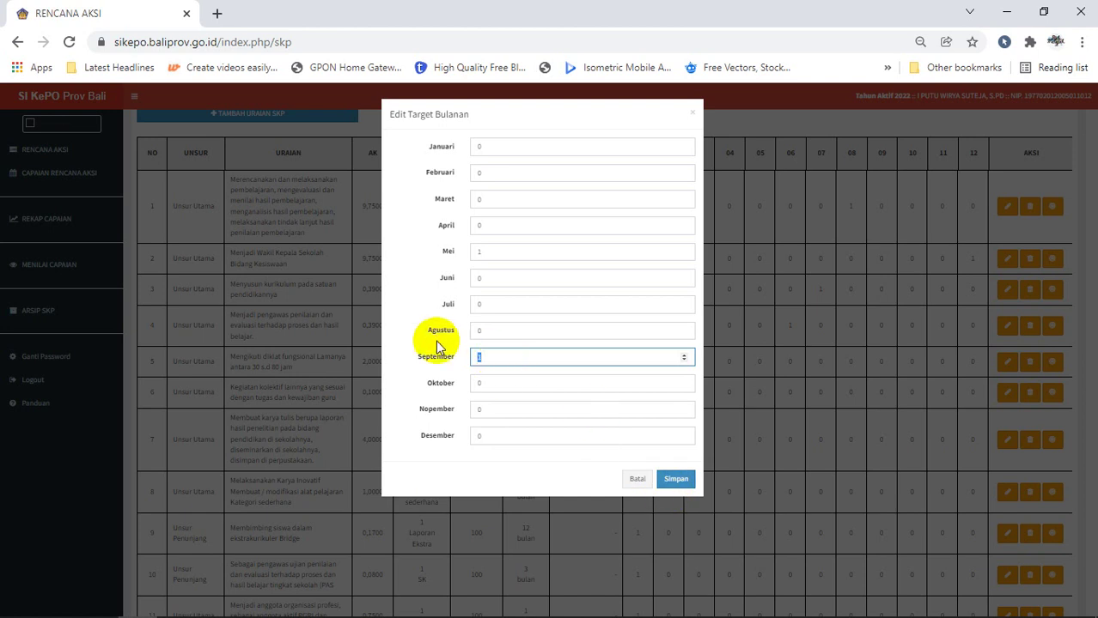
{"action": "type", "text": "0"}
{"action": "key", "text": "shift+Tab"}
{"action": "type", "text": "1"}
{"action": "left_click", "coordinate": [668, 481]}
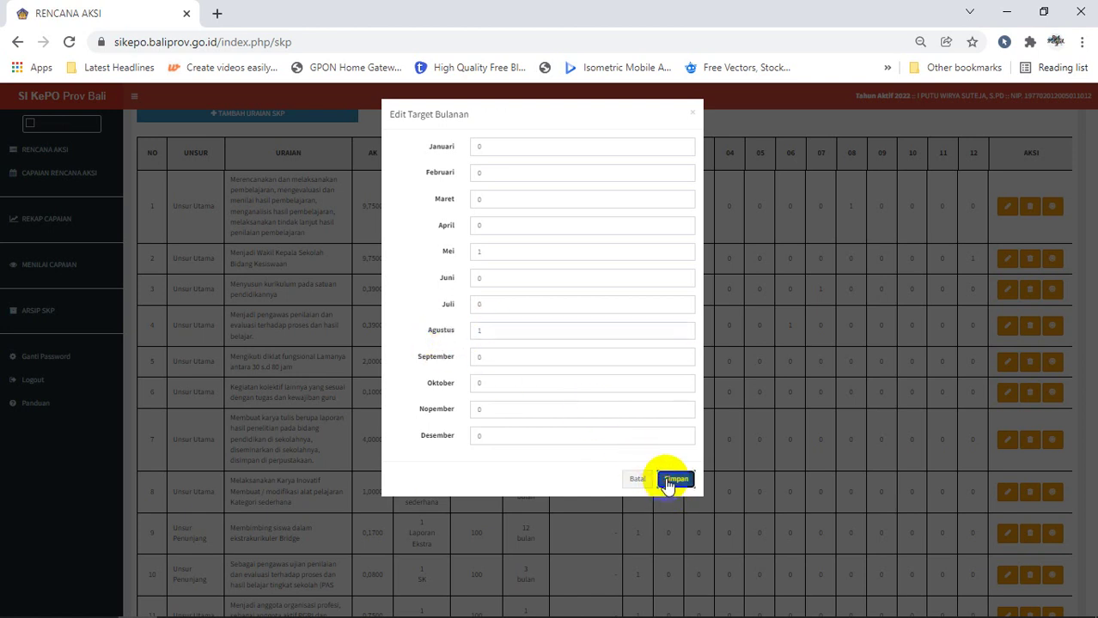
{"action": "left_click", "coordinate": [550, 407]}
Step: In the monthly targets for Kegiatan kolektif lainnya, set Januari to 0 and April to 1, and save
{"action": "scroll", "coordinate": [646, 403], "scroll_direction": "down", "scroll_amount": 3}
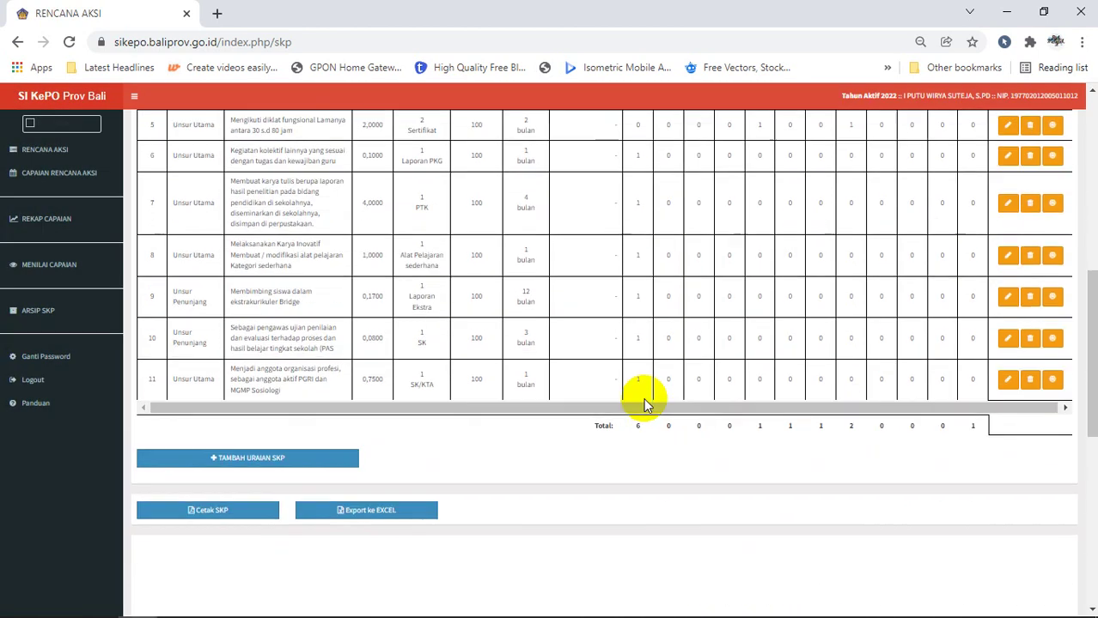
{"action": "scroll", "coordinate": [644, 404], "scroll_direction": "up", "scroll_amount": 2}
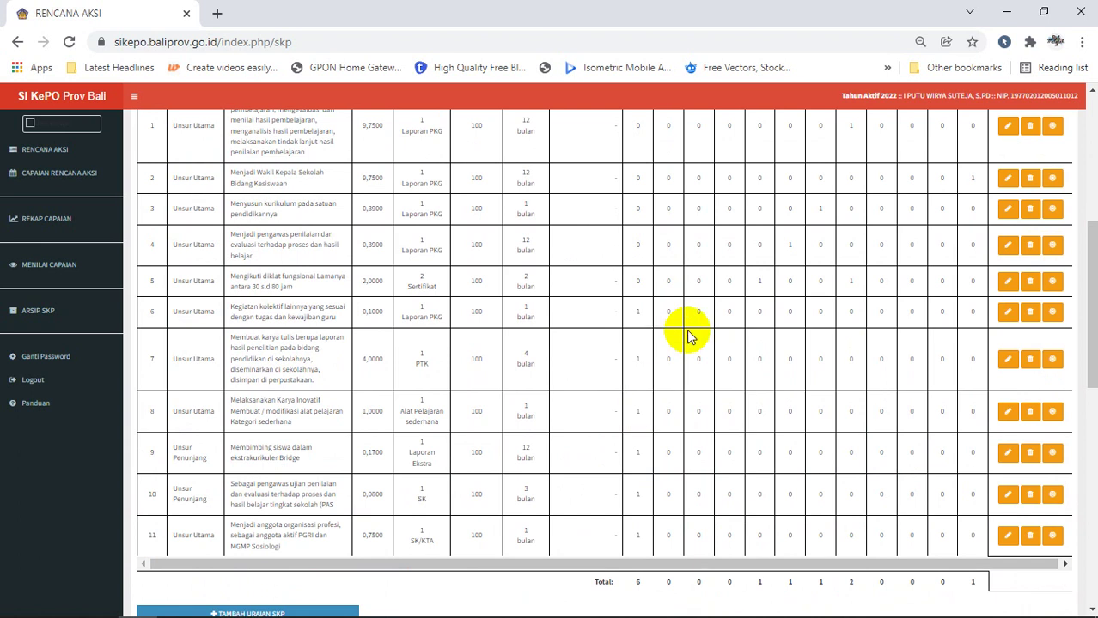
{"action": "left_click", "coordinate": [1052, 311]}
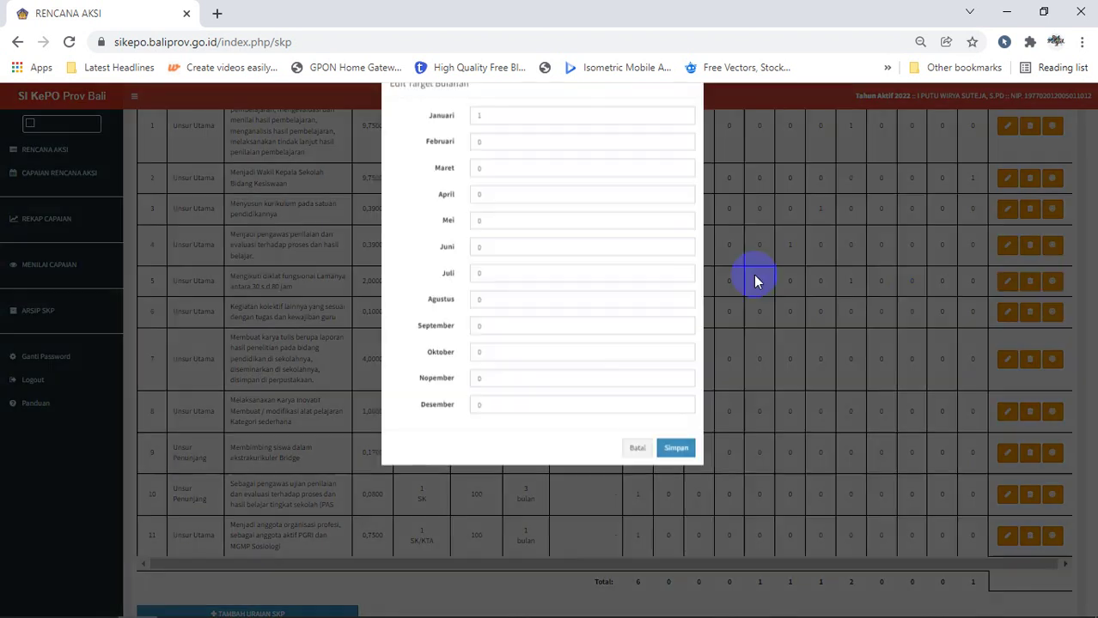
{"action": "left_click", "coordinate": [487, 148]}
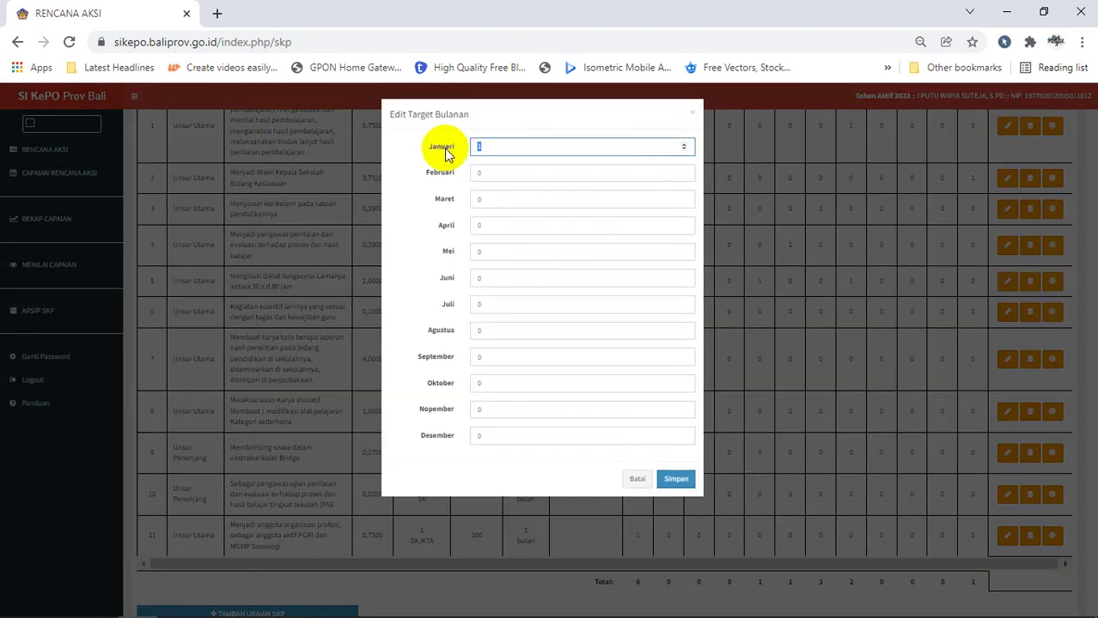
{"action": "left_click", "coordinate": [475, 225]}
{"action": "type", "text": "1"}
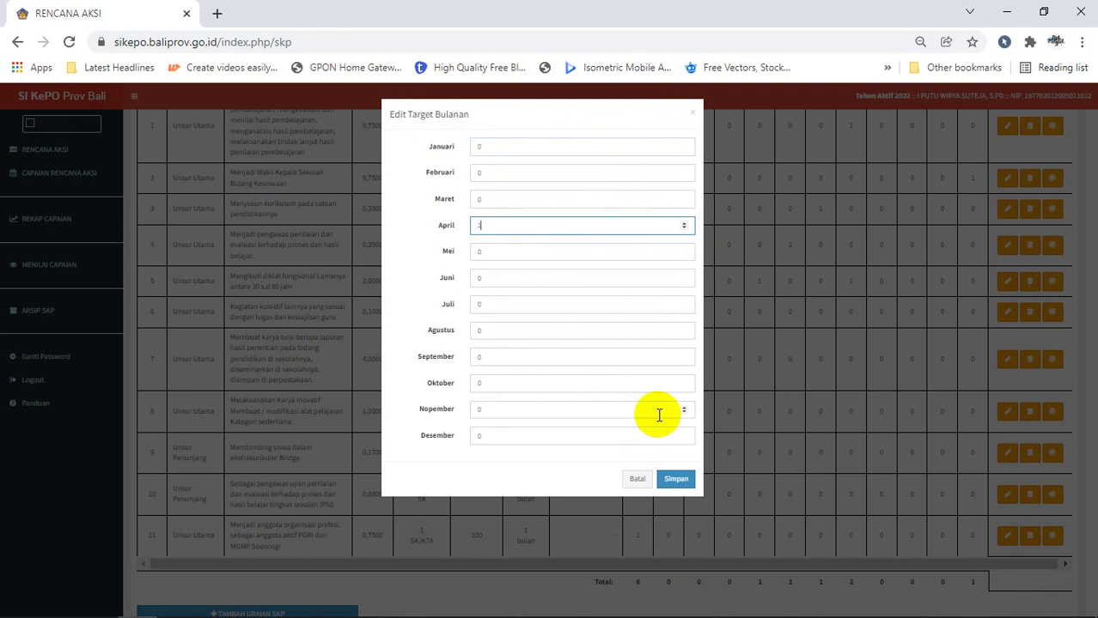
{"action": "left_click", "coordinate": [675, 477]}
{"action": "left_click", "coordinate": [524, 410]}
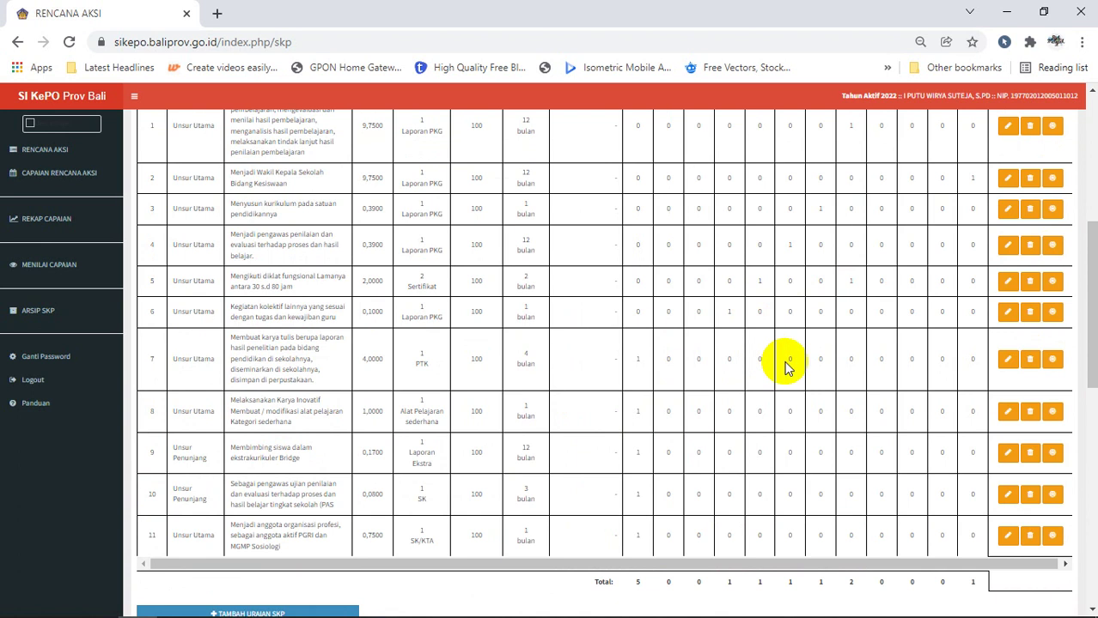
Step: In the monthly targets for Membuat karya tulis, set Juni to 1 and Januari to 0, and save
{"action": "left_click", "coordinate": [1051, 362]}
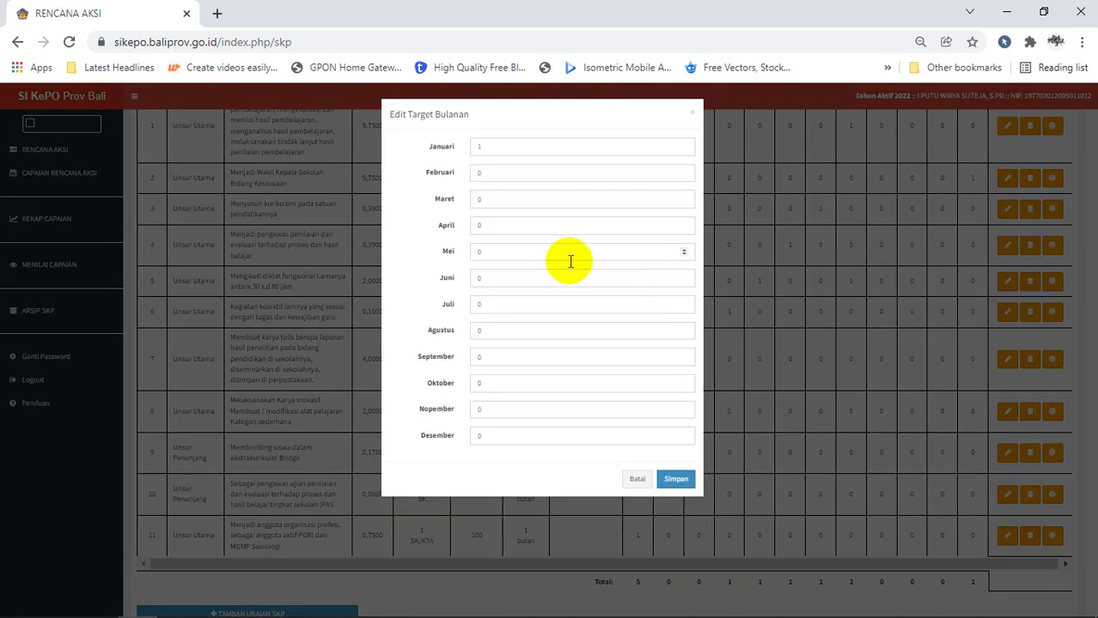
{"action": "left_click", "coordinate": [485, 355]}
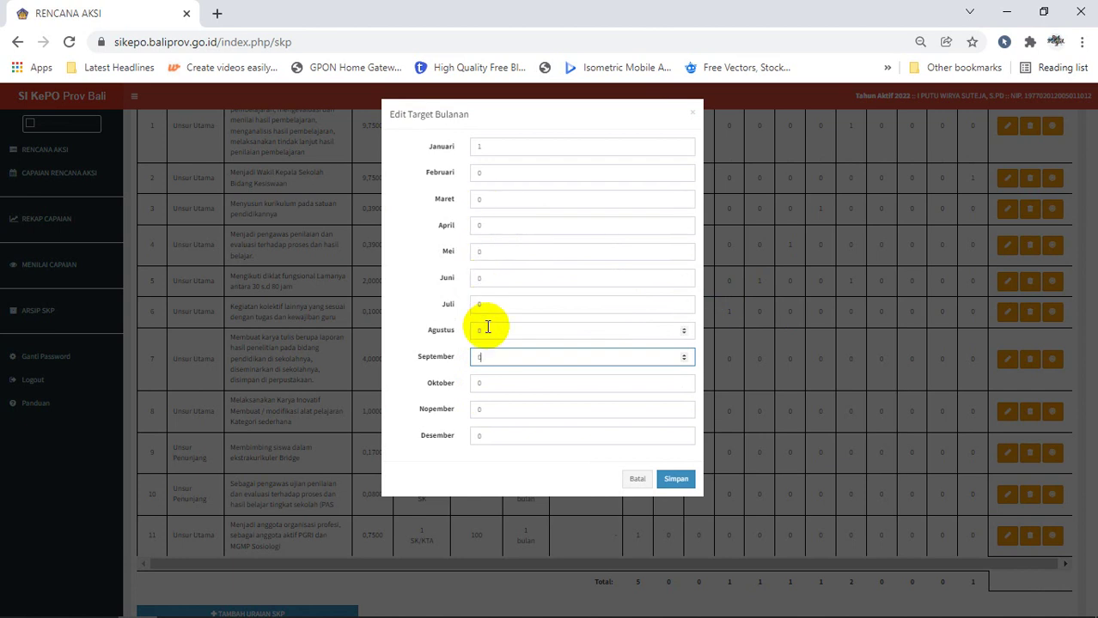
{"action": "left_click", "coordinate": [485, 277]}
{"action": "type", "text": "1"}
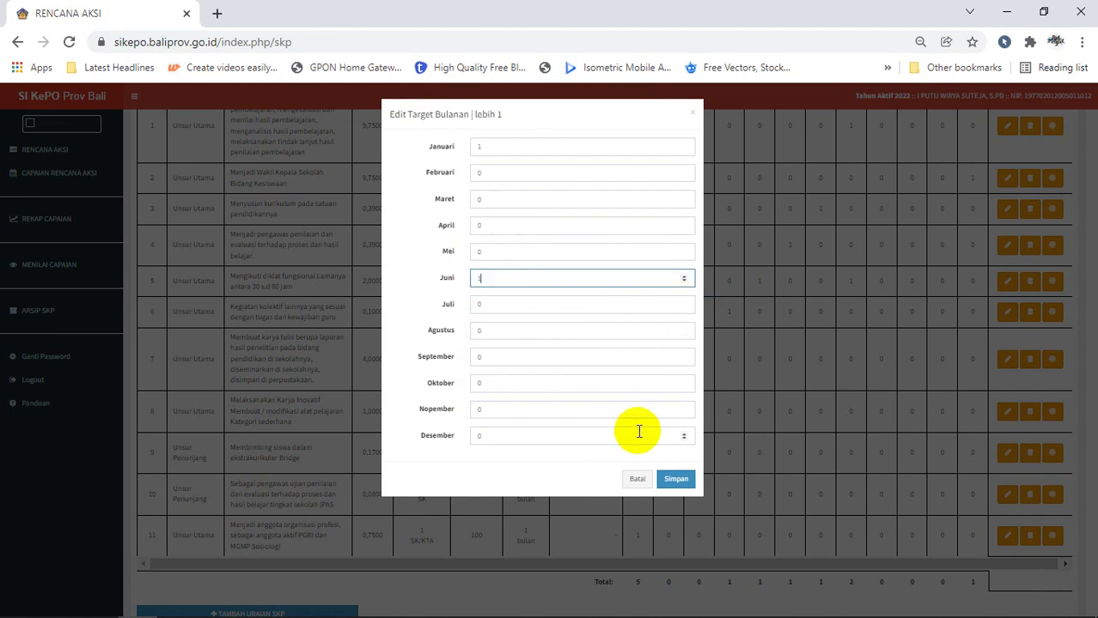
{"action": "left_click", "coordinate": [668, 481]}
{"action": "left_click", "coordinate": [540, 412]}
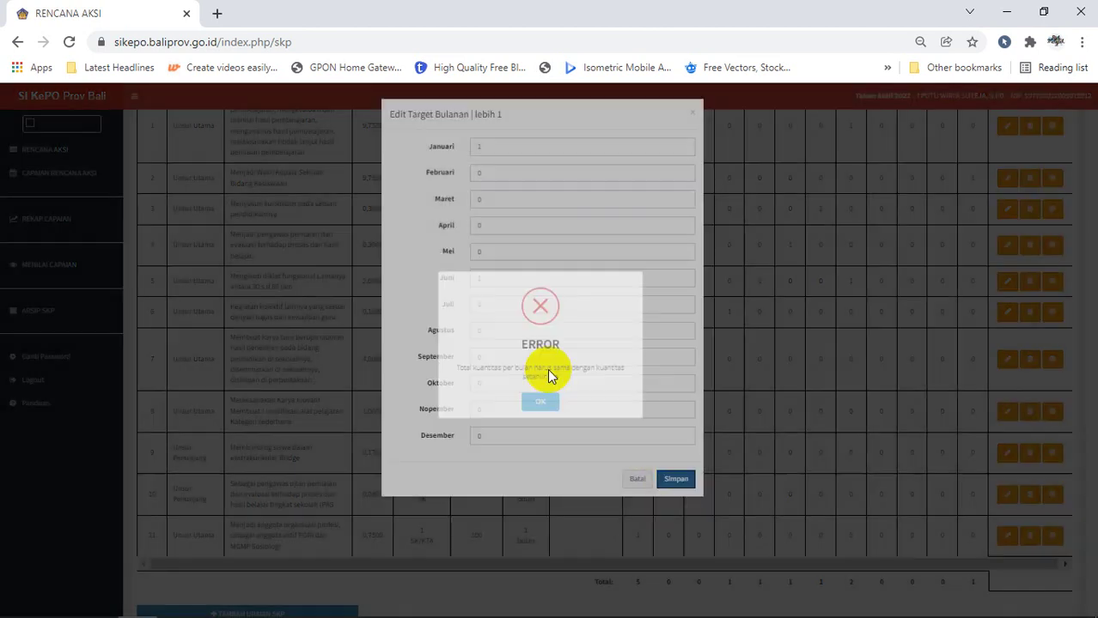
{"action": "double_click", "coordinate": [483, 146]}
{"action": "type", "text": "0"}
{"action": "left_click", "coordinate": [676, 478]}
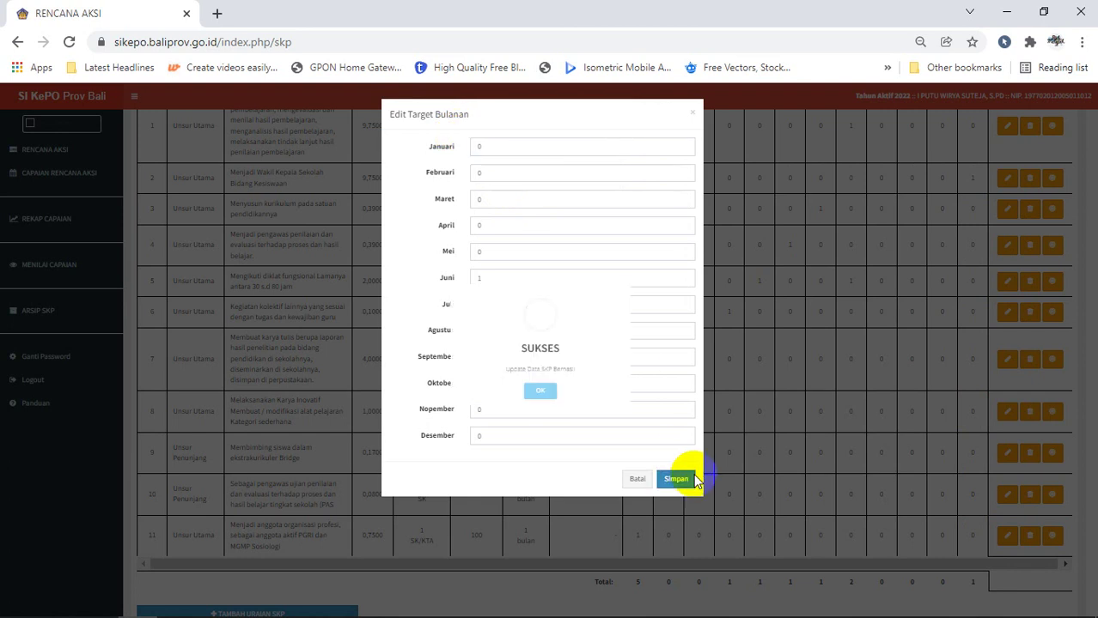
{"action": "left_click", "coordinate": [559, 410]}
Step: In the monthly targets for Melaksanakan Karya Inovatif, set Mei to 1 and Januari to 0, and save
{"action": "scroll", "coordinate": [584, 408], "scroll_direction": "down", "scroll_amount": 1}
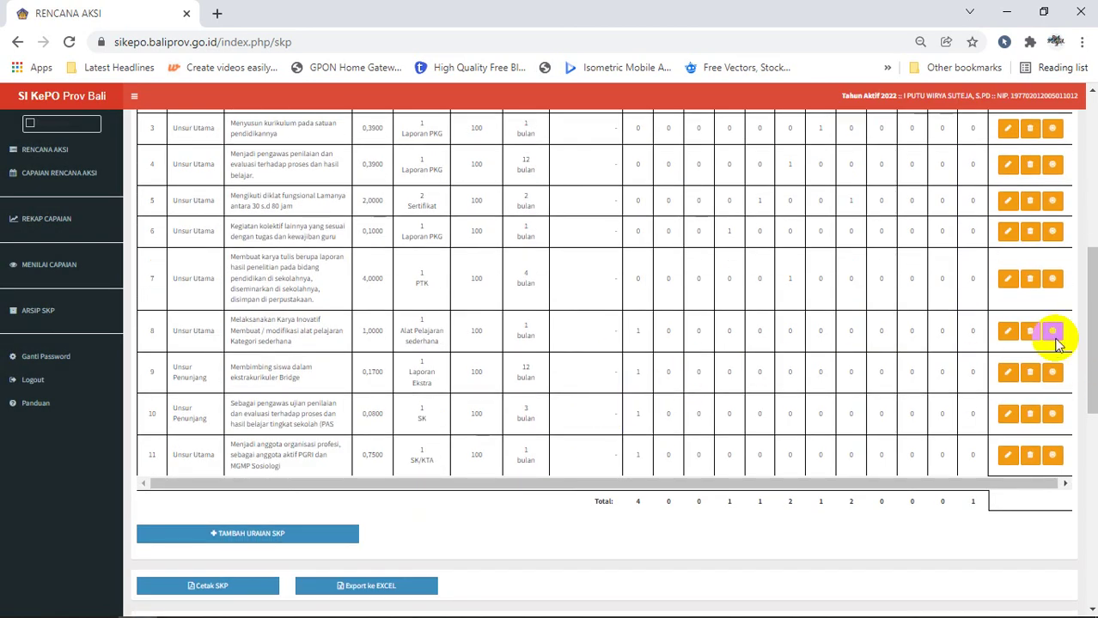
{"action": "left_click", "coordinate": [1052, 333]}
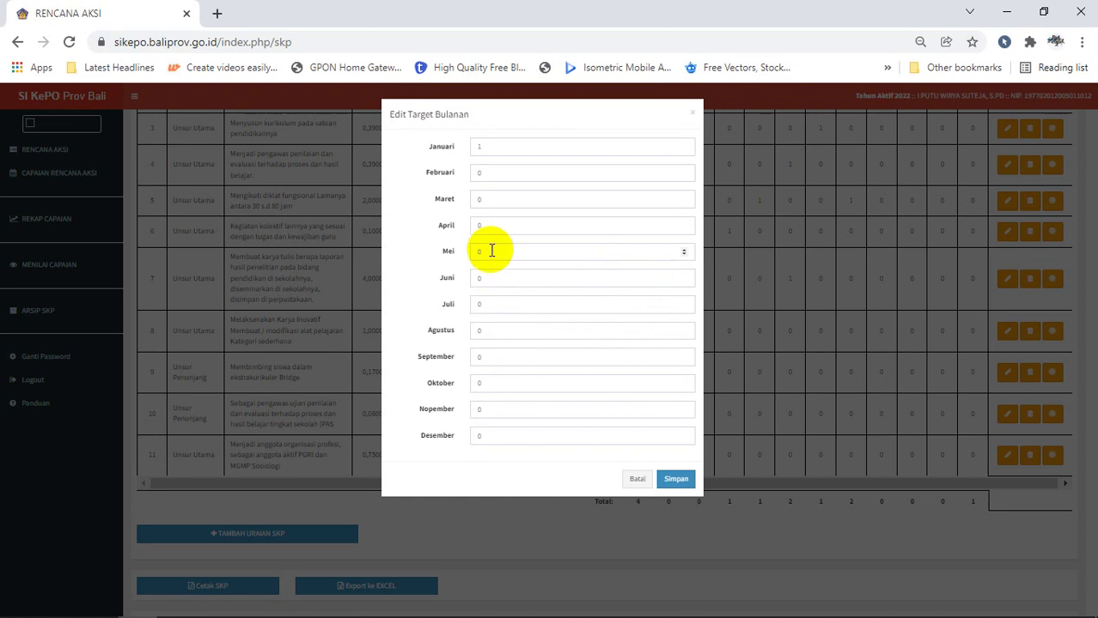
{"action": "left_click_drag", "start_coordinate": [487, 254], "coordinate": [467, 244]}
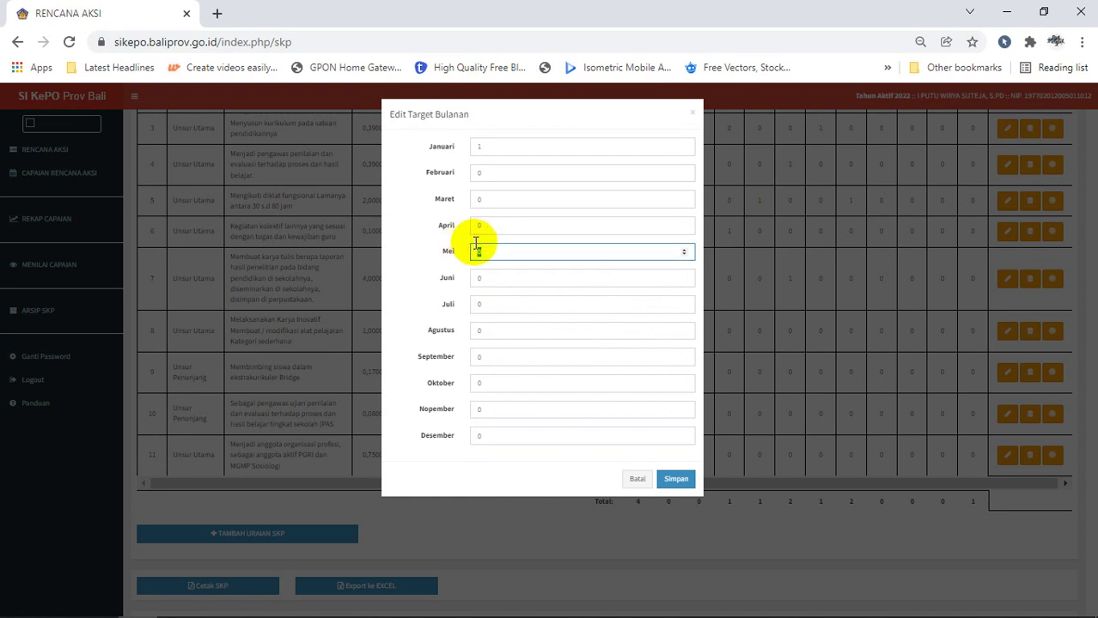
{"action": "left_click_drag", "start_coordinate": [488, 406], "coordinate": [477, 408]}
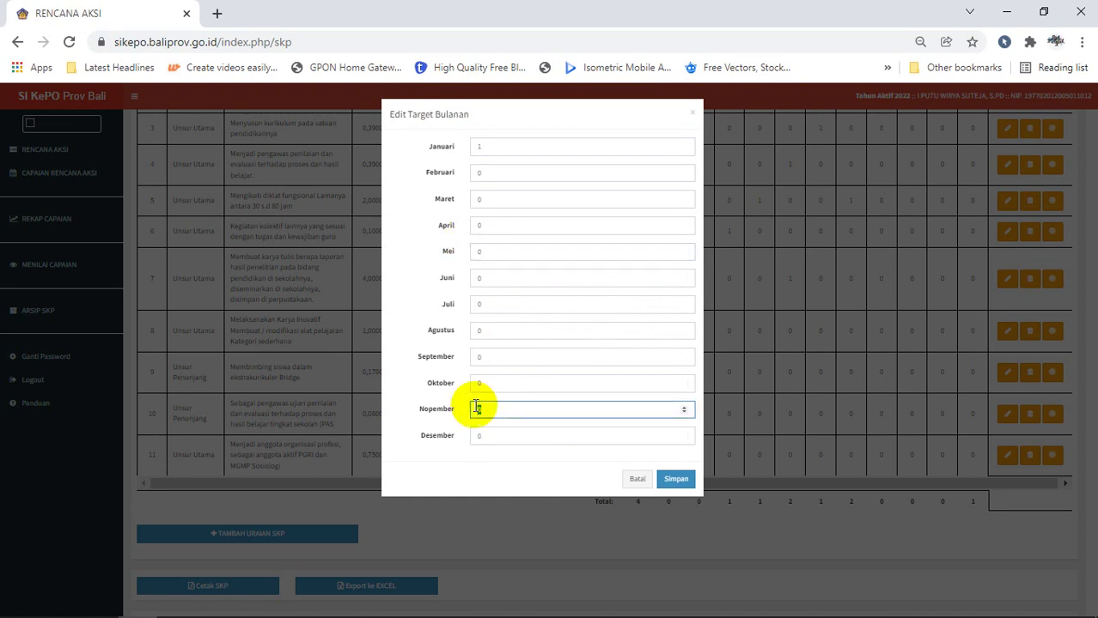
{"action": "mouse_move", "coordinate": [485, 278]}
{"action": "left_mouse_down"}
{"action": "mouse_move", "coordinate": [467, 278]}
{"action": "mouse_move", "coordinate": [457, 247]}
{"action": "left_mouse_up"}
{"action": "type", "text": "1"}
{"action": "left_click", "coordinate": [673, 479]}
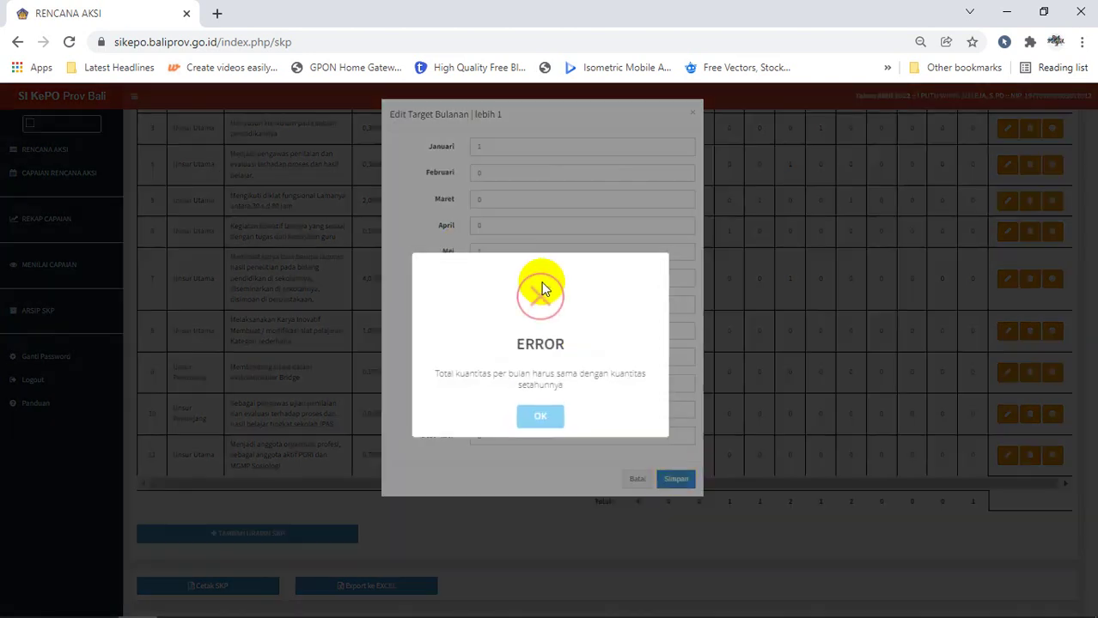
{"action": "left_click", "coordinate": [539, 416]}
{"action": "left_click_drag", "start_coordinate": [481, 146], "coordinate": [460, 142]}
{"action": "type", "text": "0"}
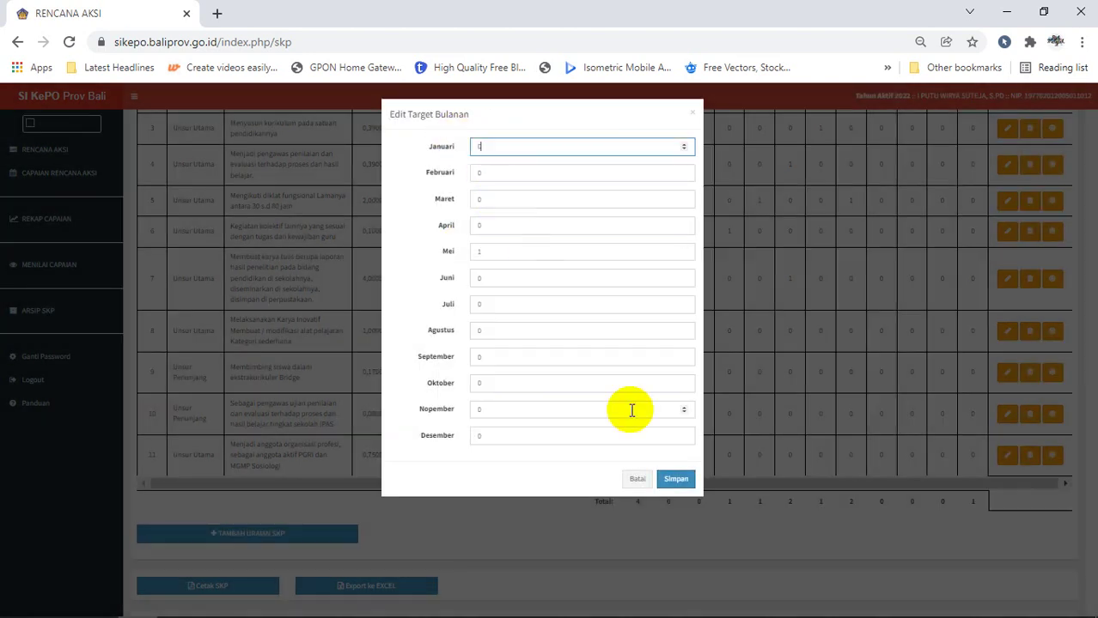
{"action": "left_click", "coordinate": [675, 479]}
{"action": "left_click", "coordinate": [541, 411]}
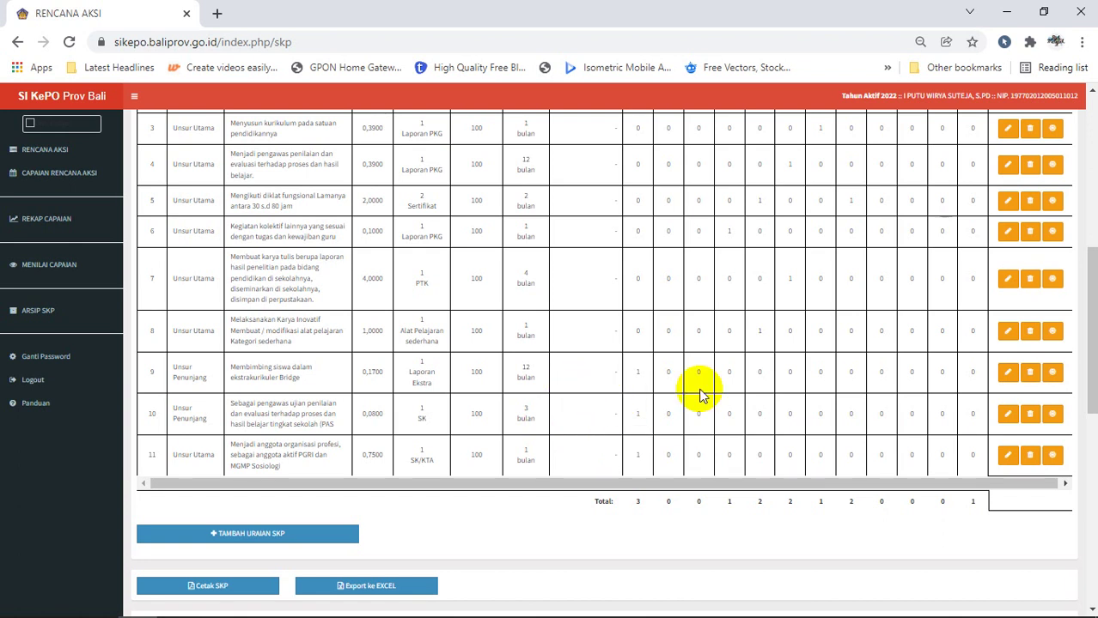
Step: In the monthly targets for Membimbing siswa dalam ekstrakurikuler Bridge, set Desember to 1 and Januari to 0, and save
{"action": "left_click", "coordinate": [1052, 374]}
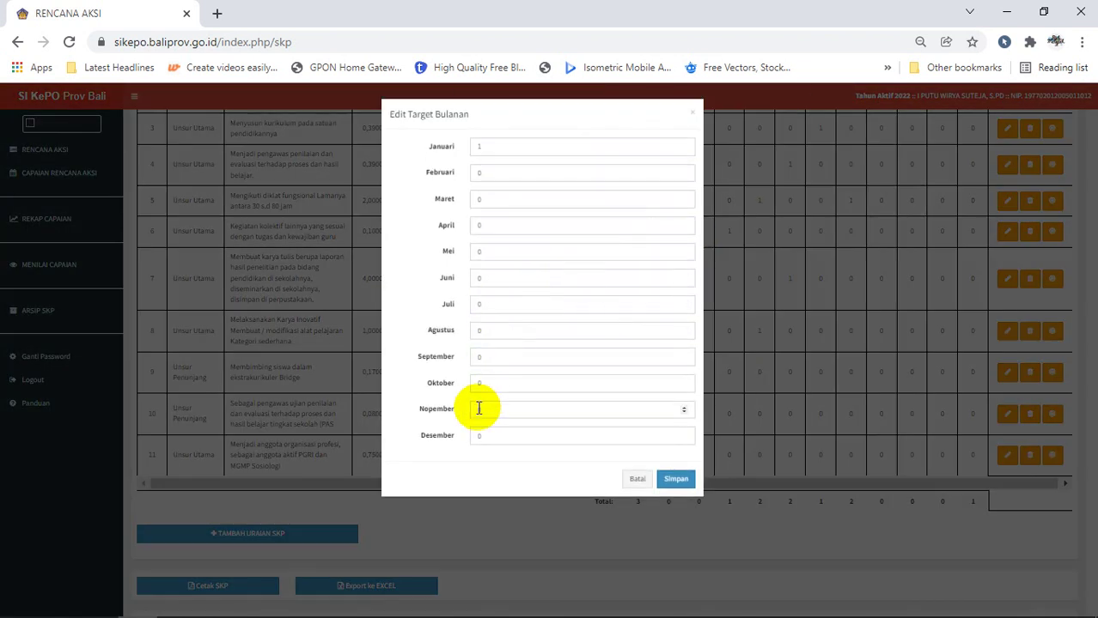
{"action": "left_click", "coordinate": [475, 429]}
{"action": "type", "text": "1"}
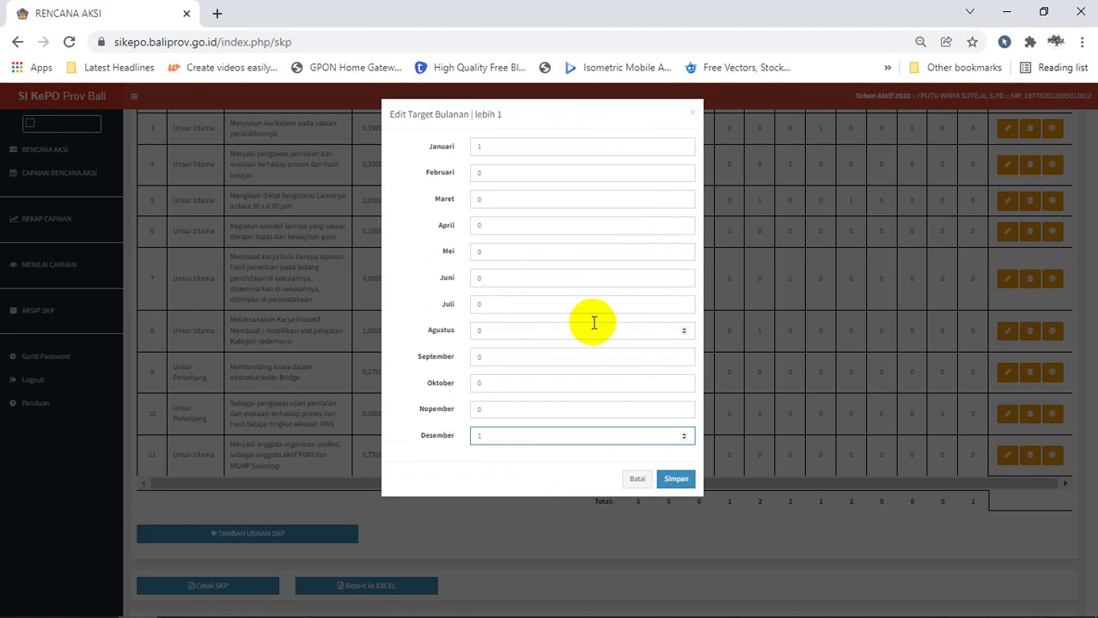
{"action": "left_click", "coordinate": [490, 143]}
{"action": "key", "text": "BackSpace"}
{"action": "type", "text": "0"}
{"action": "left_click", "coordinate": [676, 474]}
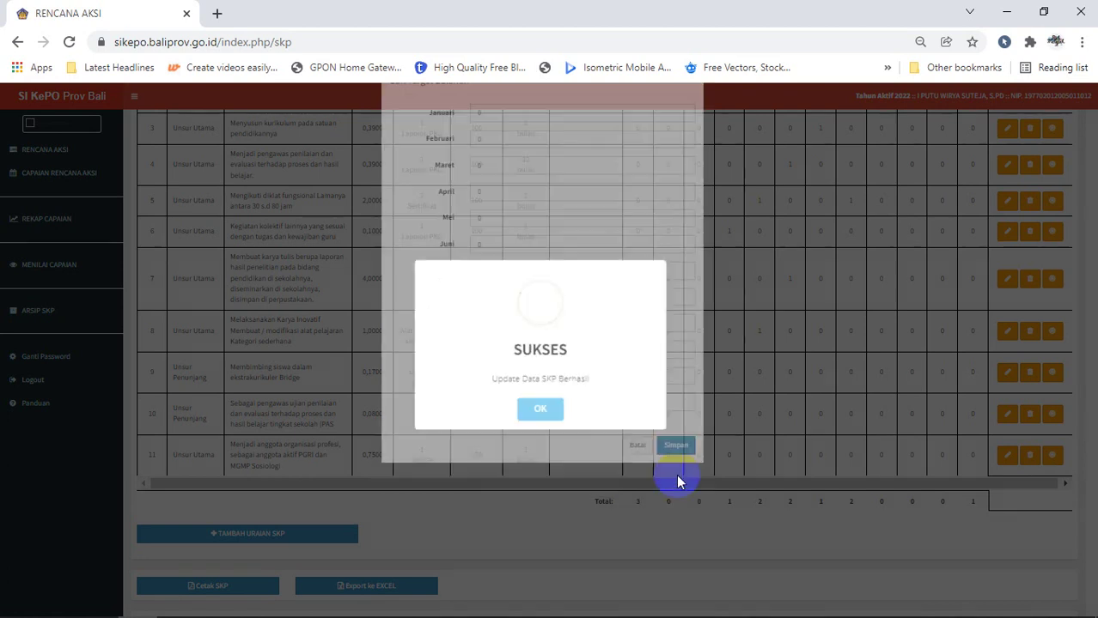
{"action": "left_click", "coordinate": [542, 408]}
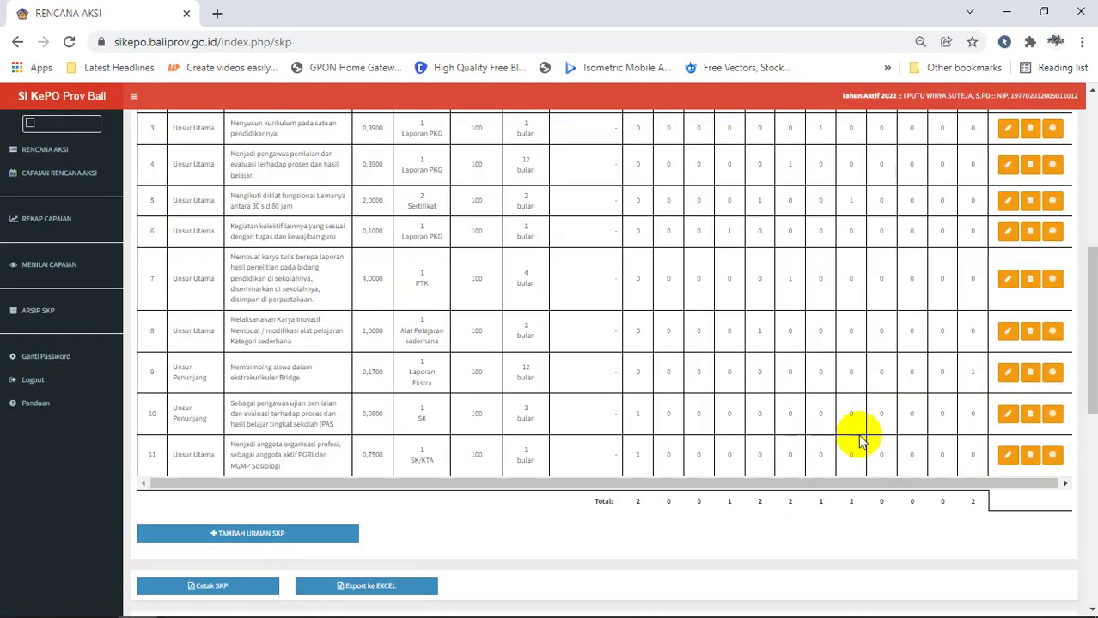
{"action": "left_click", "coordinate": [1053, 417]}
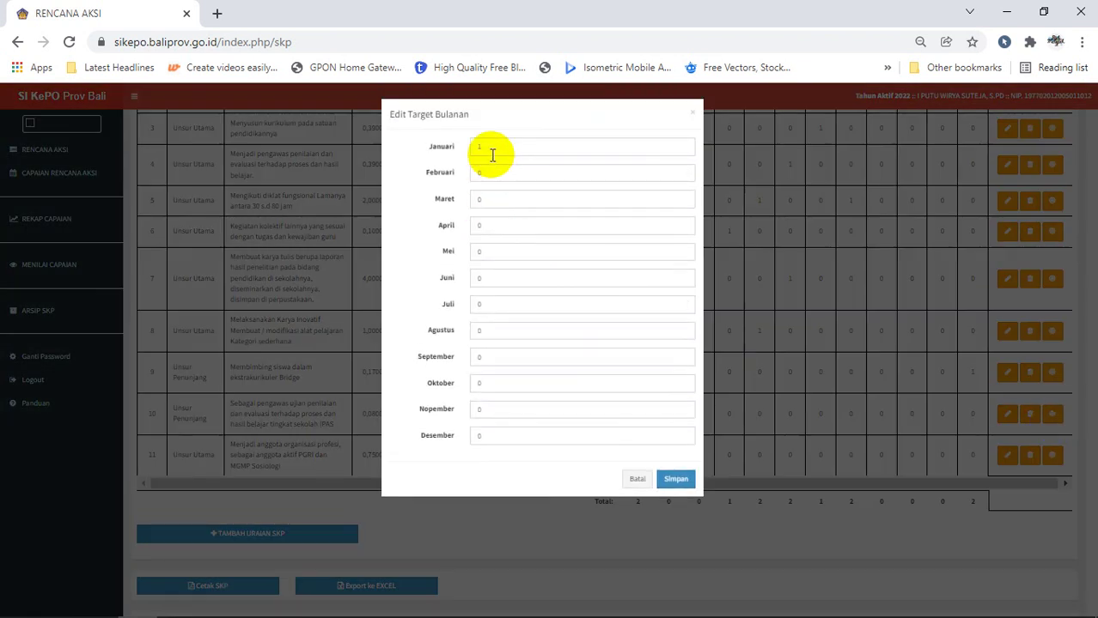
{"action": "double_click", "coordinate": [490, 148]}
{"action": "type", "text": "0"}
{"action": "double_click", "coordinate": [475, 173]}
{"action": "type", "text": "1"}
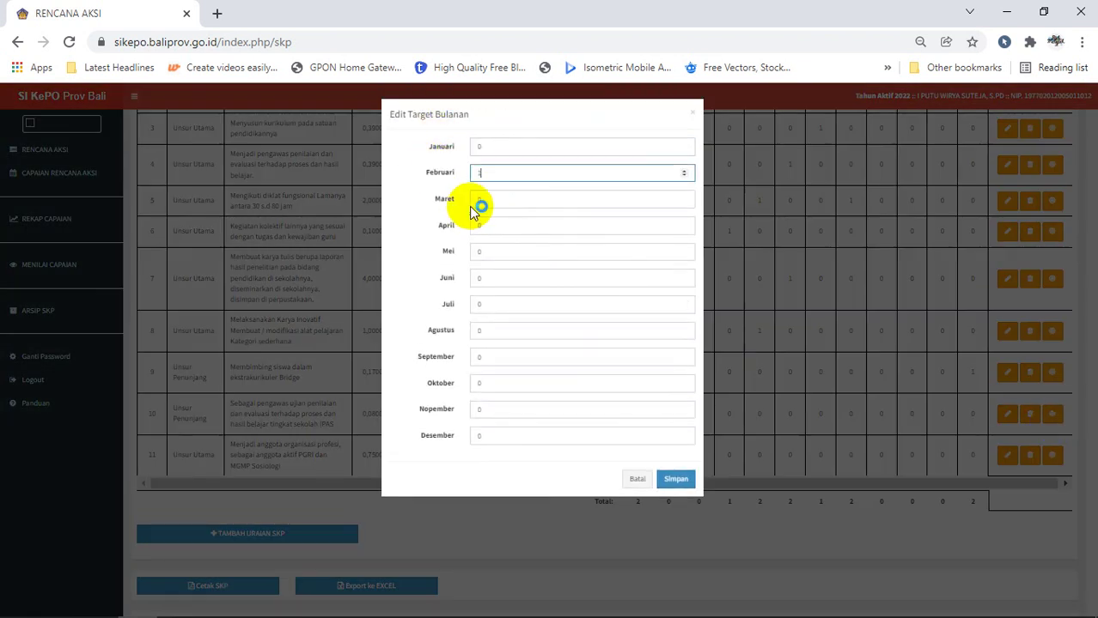
{"action": "double_click", "coordinate": [477, 200]}
{"action": "type", "text": "1"}
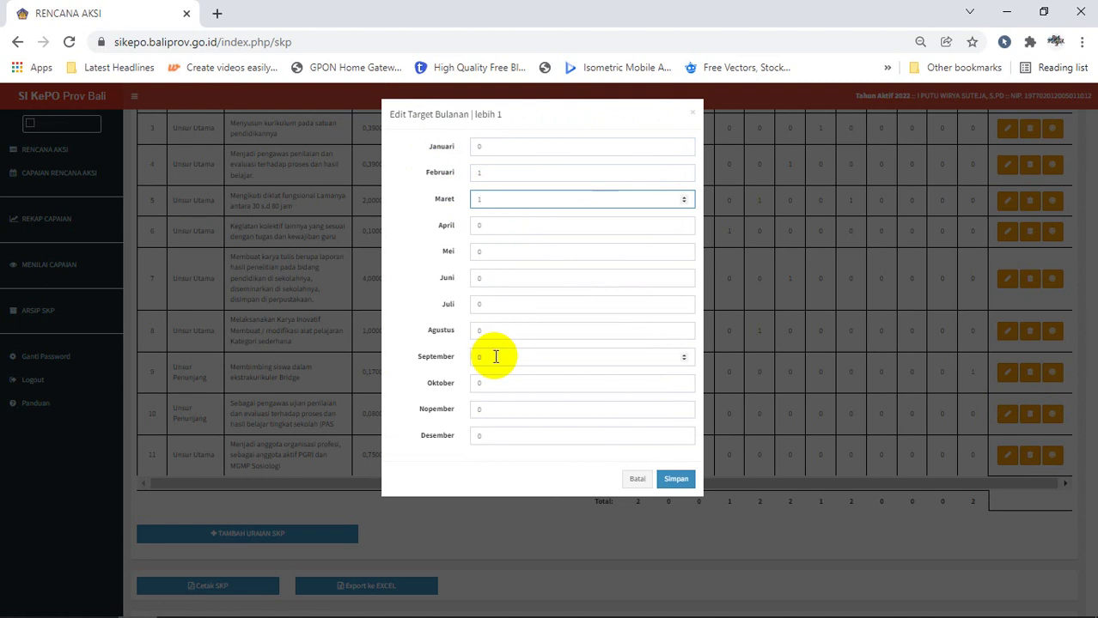
{"action": "double_click", "coordinate": [481, 434]}
{"action": "type", "text": "1"}
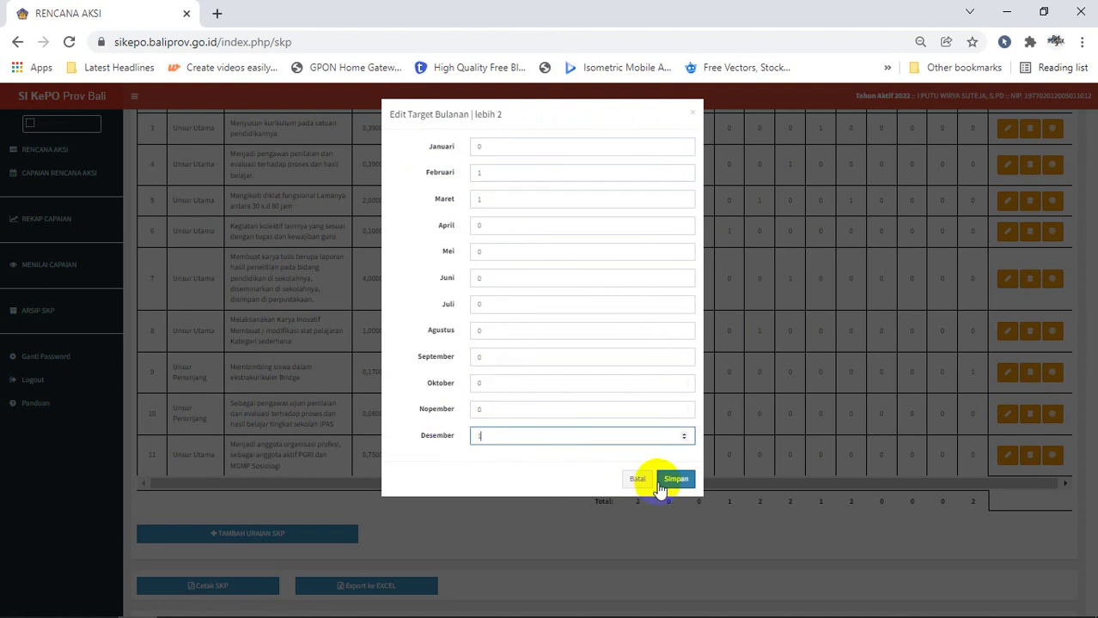
{"action": "left_click", "coordinate": [423, 396]}
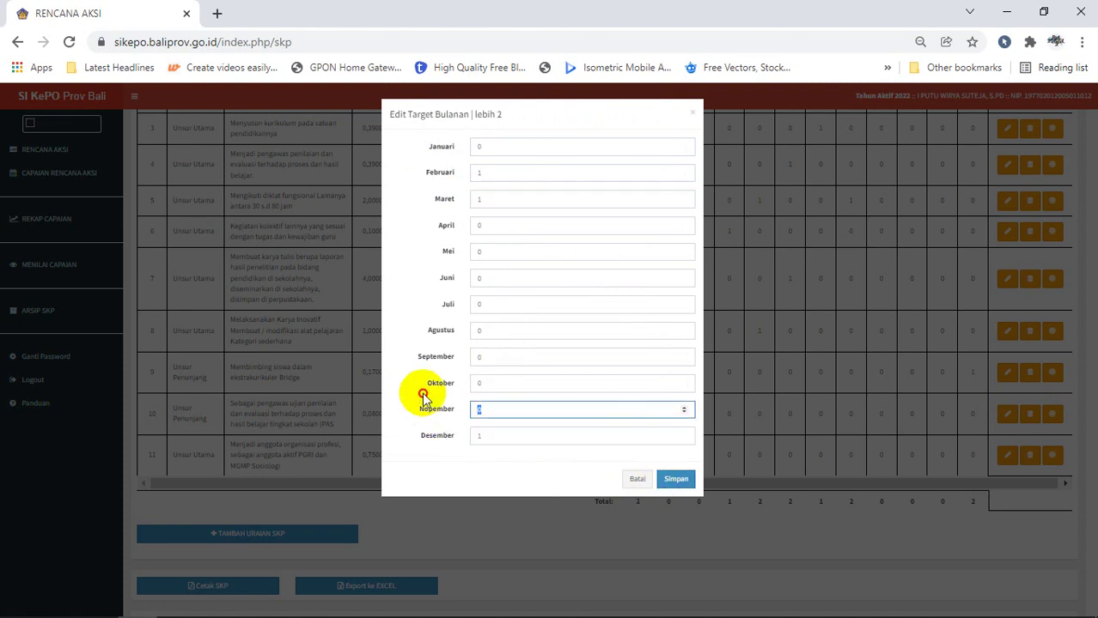
{"action": "type", "text": "1"}
{"action": "left_click", "coordinate": [475, 433]}
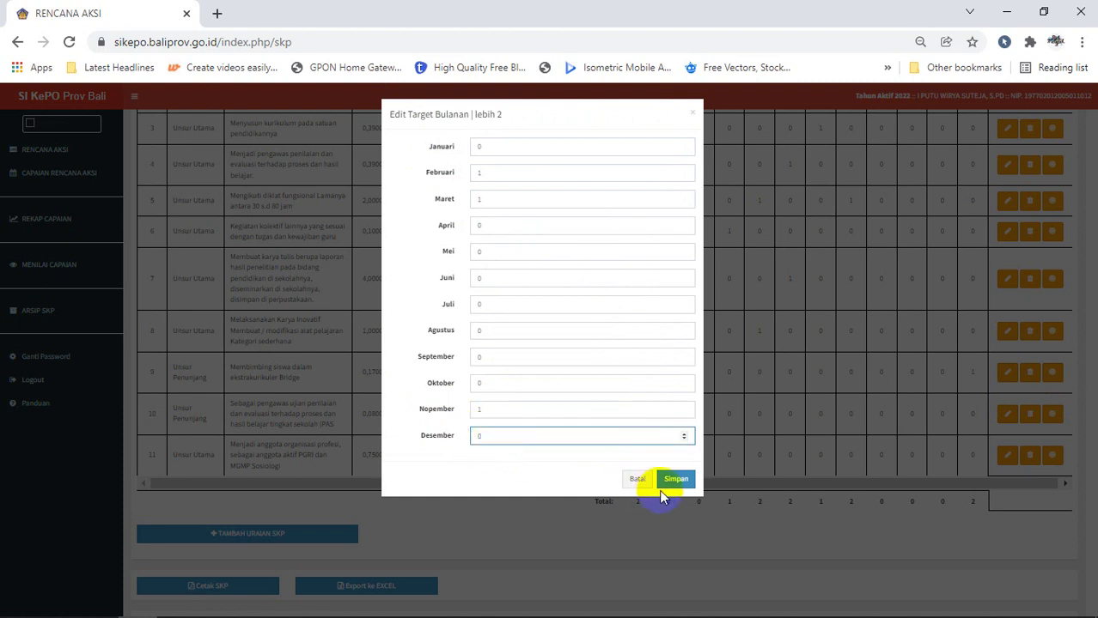
{"action": "left_click", "coordinate": [660, 485]}
{"action": "left_click", "coordinate": [539, 416]}
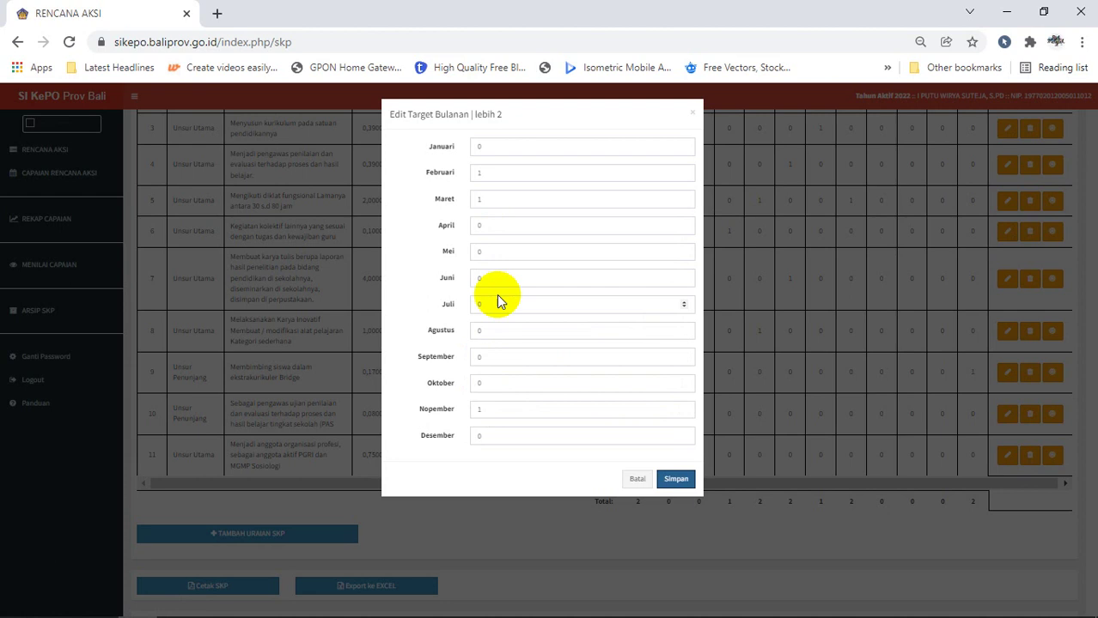
{"action": "left_click_drag", "start_coordinate": [552, 124], "coordinate": [622, 181]}
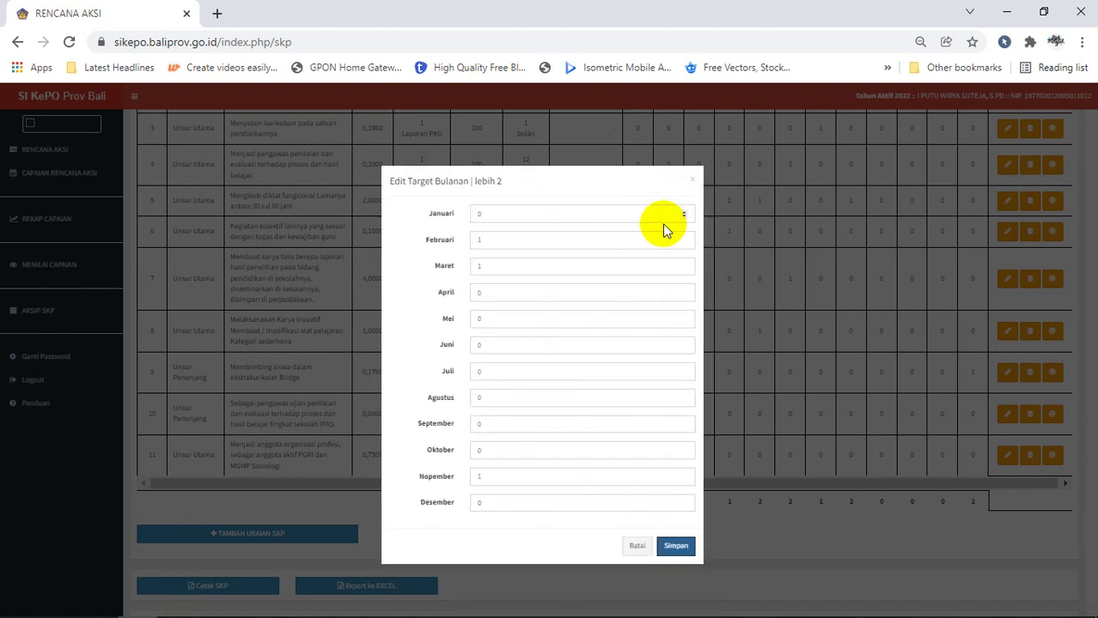
{"action": "left_click", "coordinate": [642, 548]}
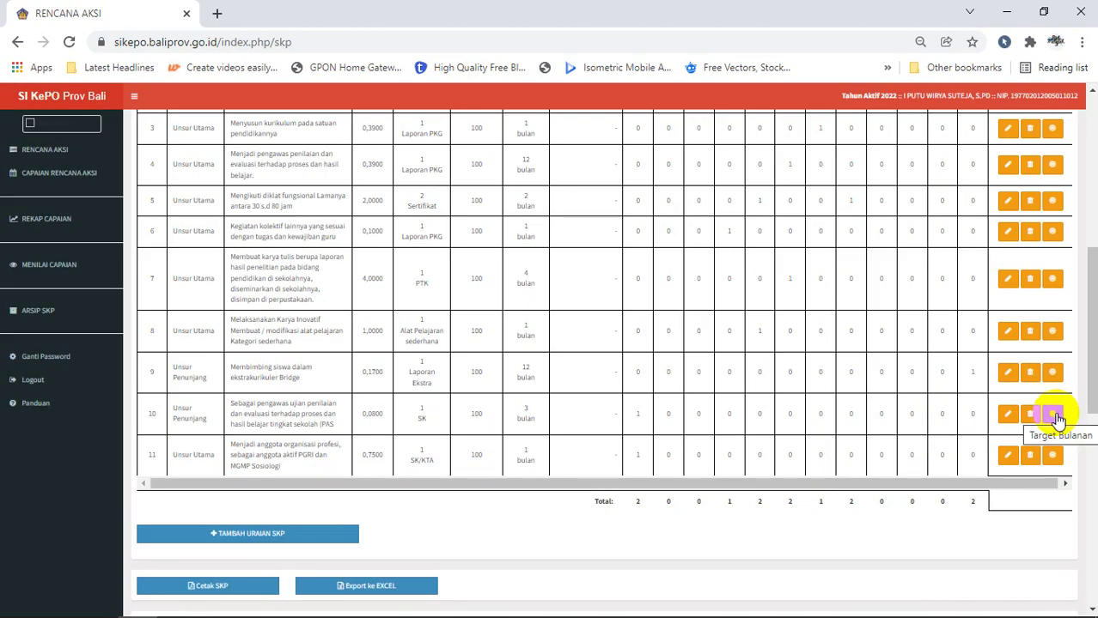
Step: Change the Kuantitas of the target Sebagai pengawas ujian penilaian dan evaluasi to 3 and save
{"action": "left_click", "coordinate": [1009, 413]}
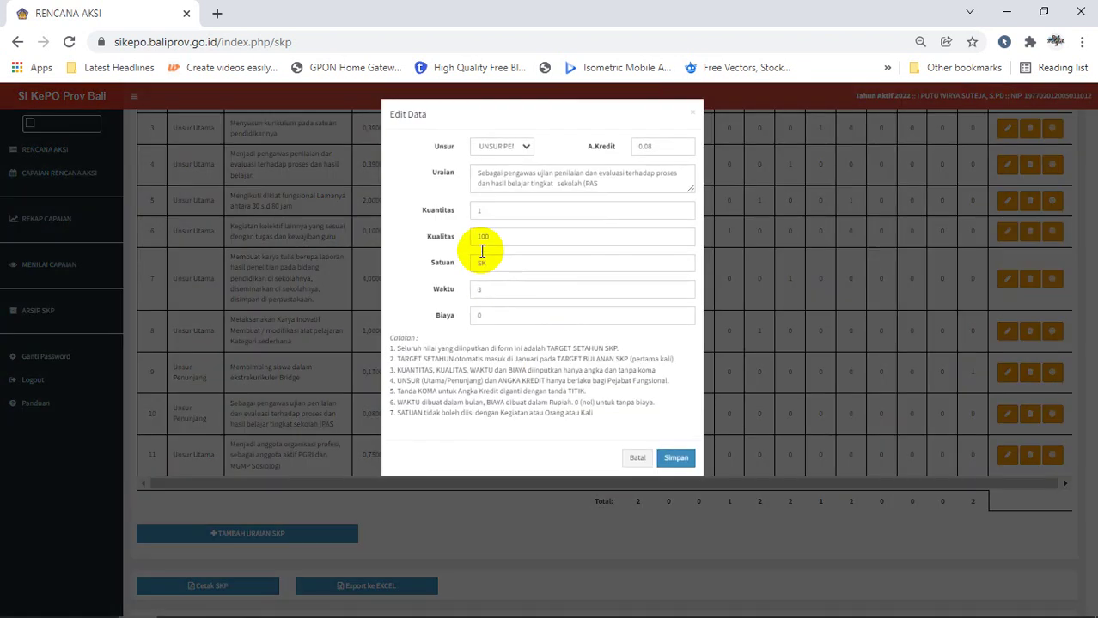
{"action": "left_click", "coordinate": [472, 210]}
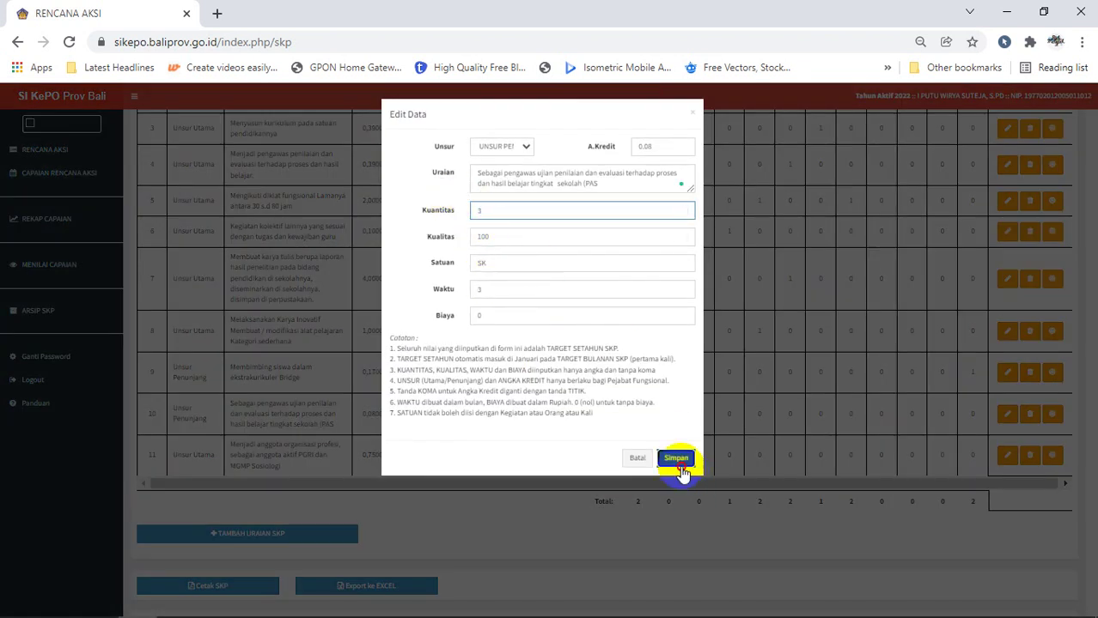
{"action": "left_click", "coordinate": [677, 463]}
{"action": "left_click", "coordinate": [538, 404]}
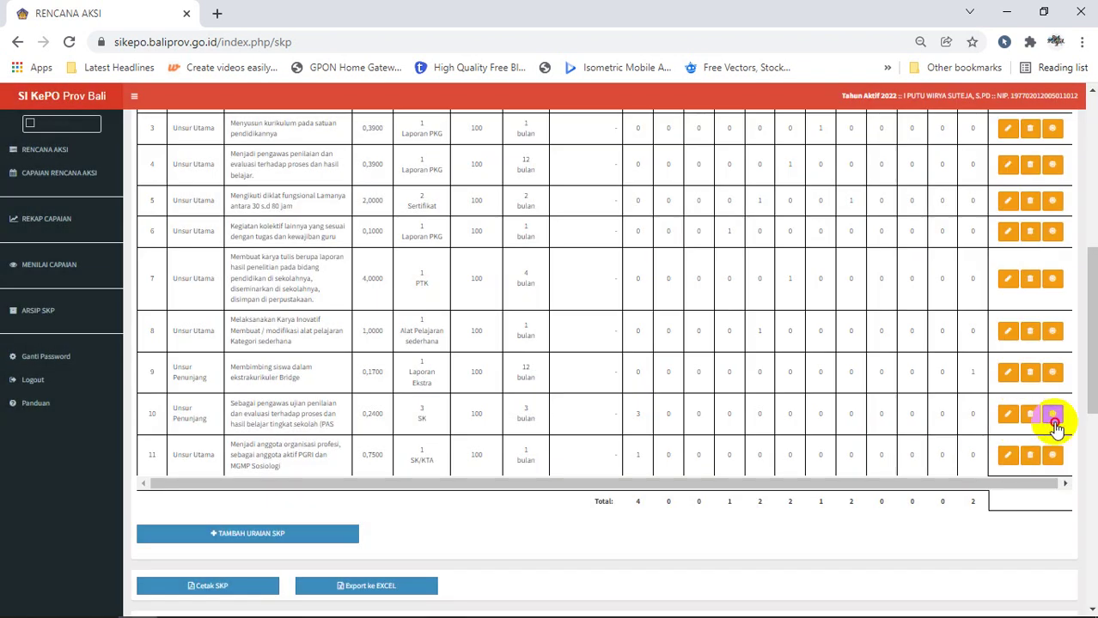
Step: In the monthly targets for Sebagai pengawas ujian, set Januari to 0 and Februari, Maret and Desember to 1 each, and save
{"action": "left_click", "coordinate": [1053, 421]}
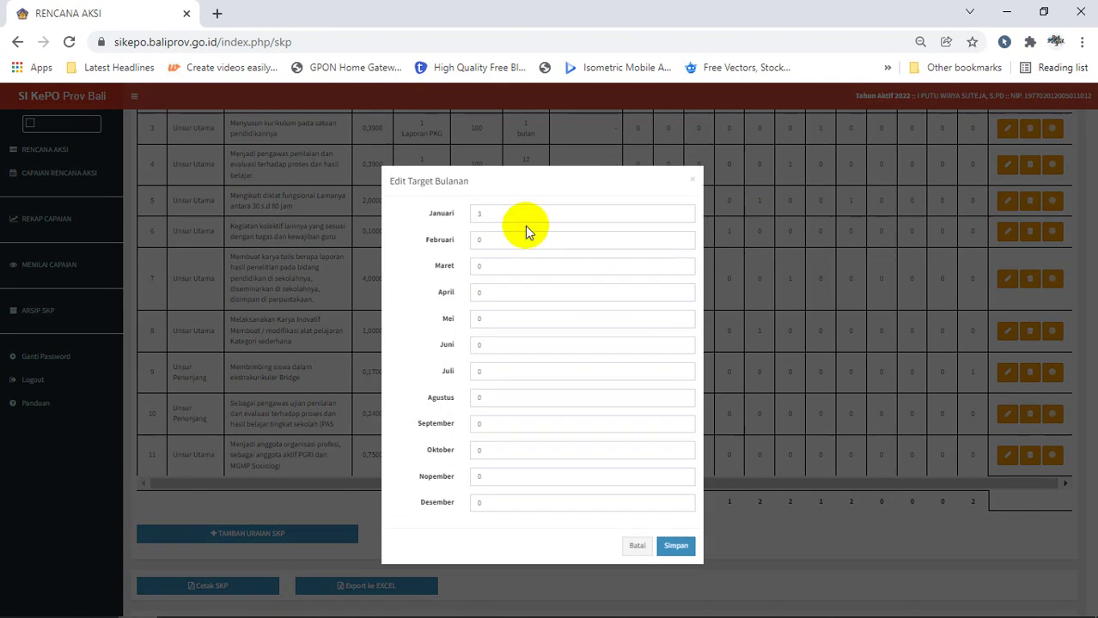
{"action": "left_click", "coordinate": [481, 215]}
{"action": "left_click", "coordinate": [448, 237]}
{"action": "type", "text": "1"}
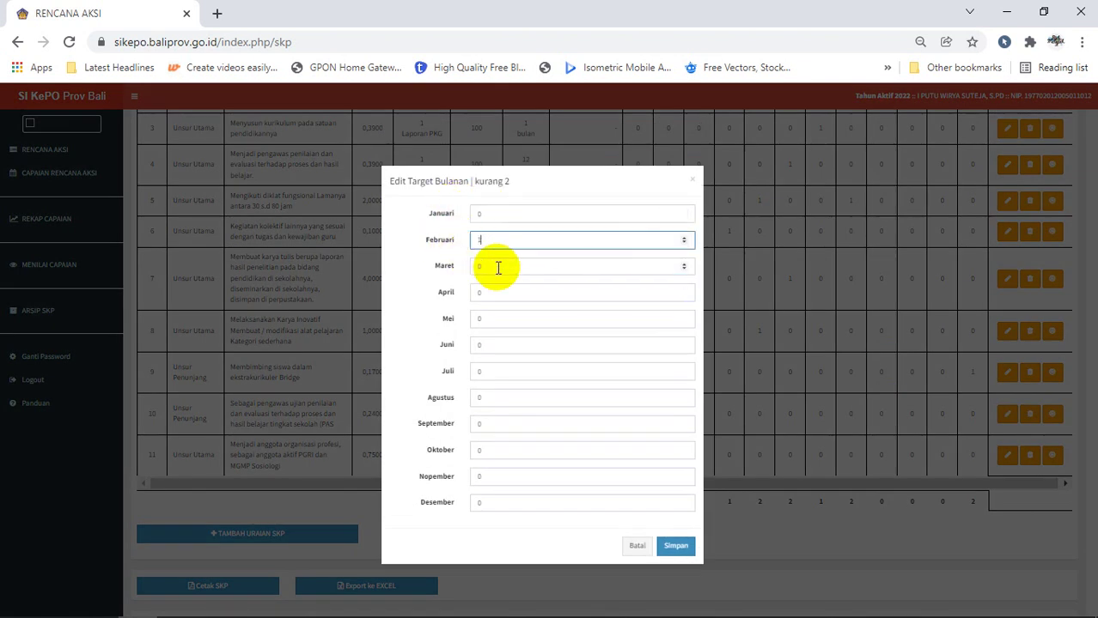
{"action": "left_click", "coordinate": [498, 268]}
{"action": "type", "text": "1"}
{"action": "left_click", "coordinate": [485, 503]}
{"action": "type", "text": "1"}
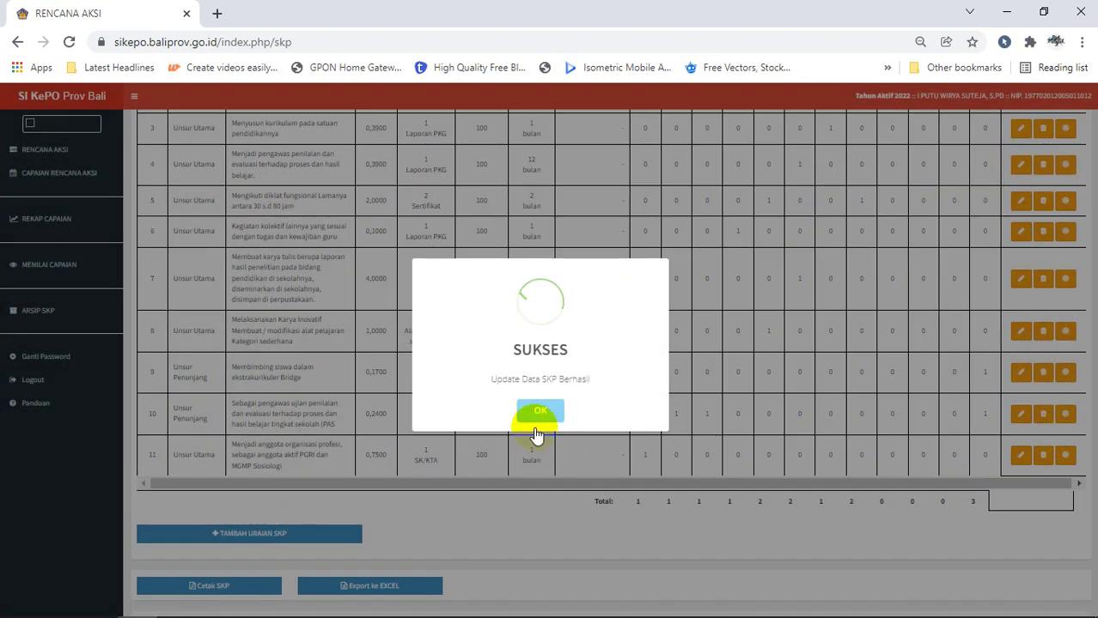
{"action": "left_click", "coordinate": [535, 410]}
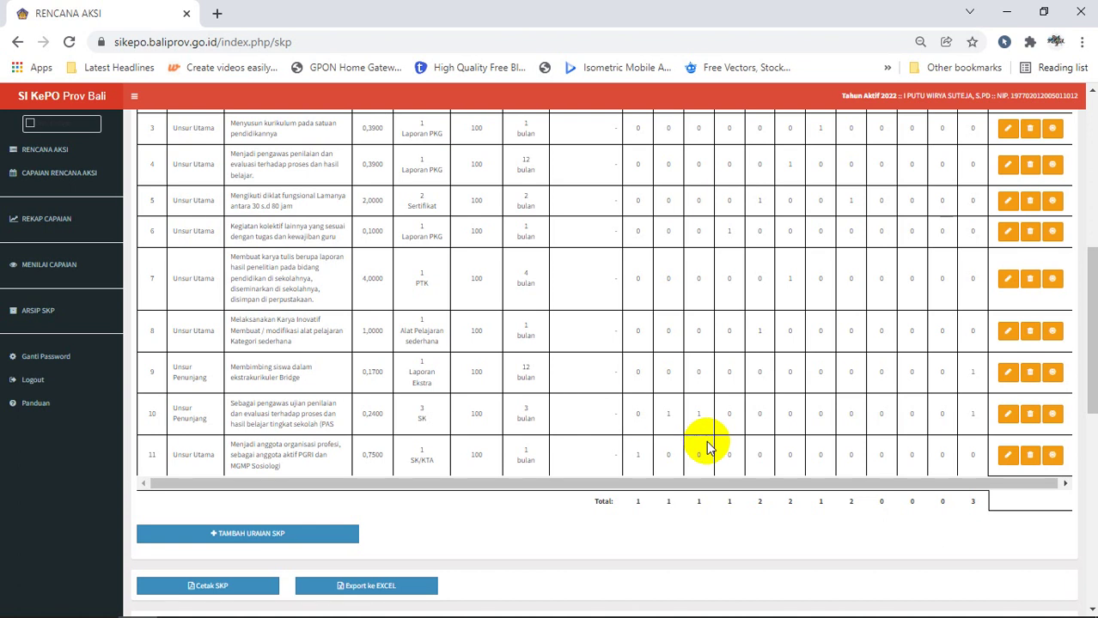
{"action": "left_click", "coordinate": [1055, 458]}
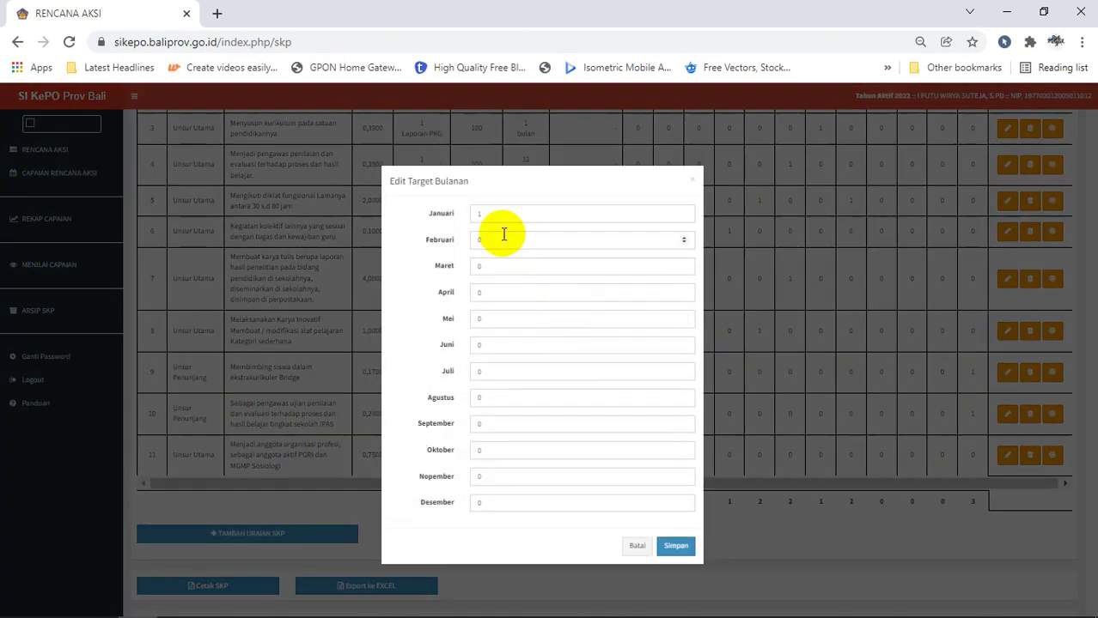
{"action": "left_click", "coordinate": [481, 215]}
{"action": "left_click", "coordinate": [497, 452]}
{"action": "type", "text": "1"}
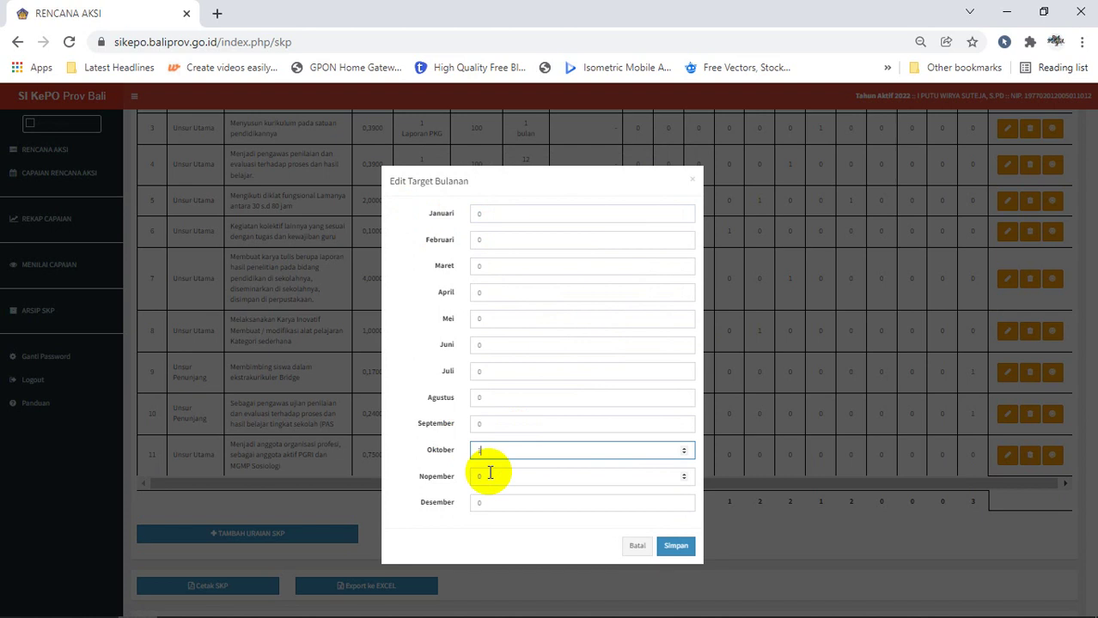
{"action": "left_click", "coordinate": [486, 475]}
{"action": "type", "text": "1"}
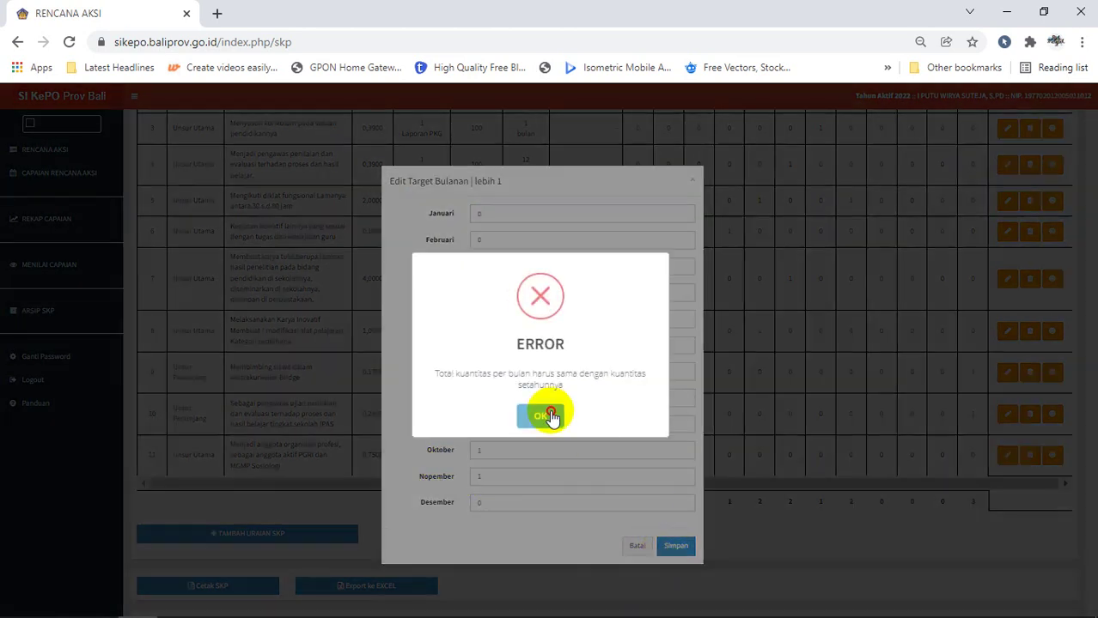
{"action": "left_click", "coordinate": [551, 416]}
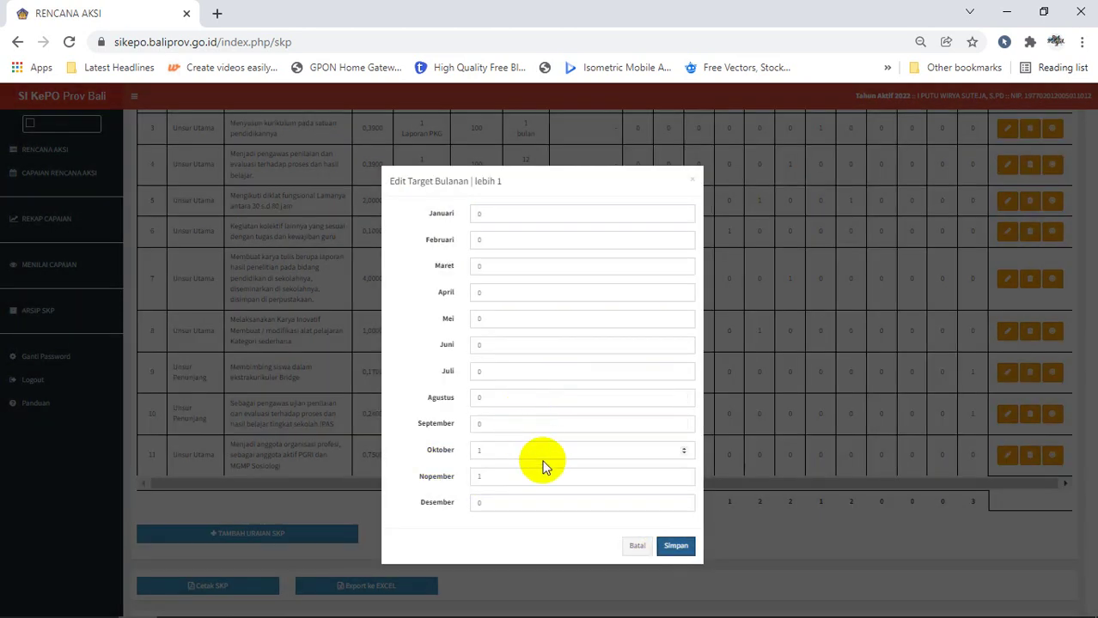
{"action": "left_click", "coordinate": [632, 550]}
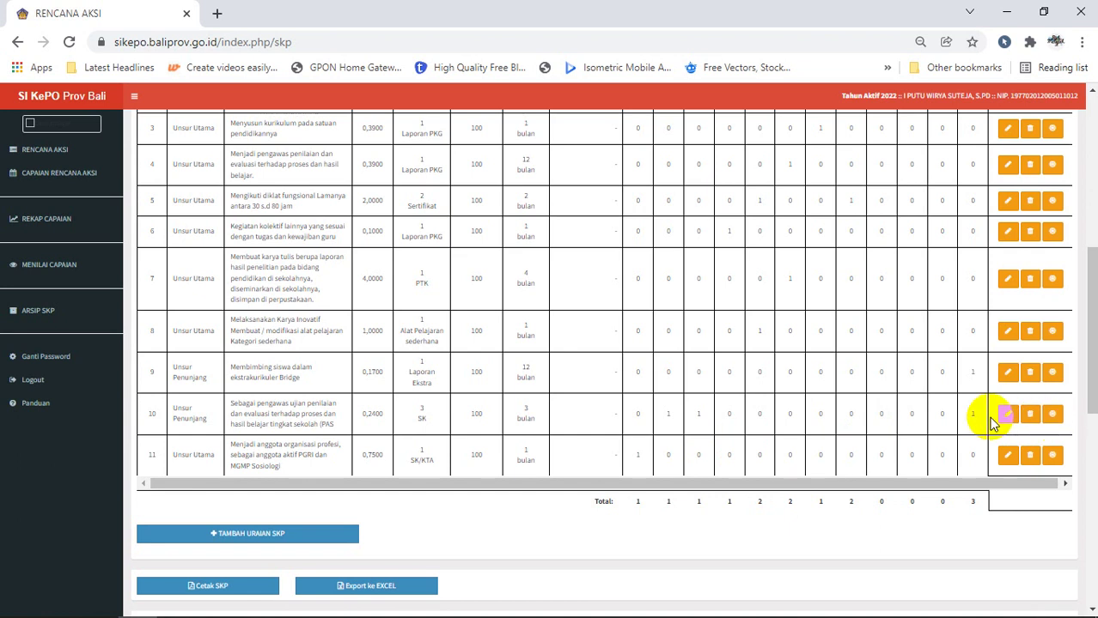
Step: Change the Kuantitas of the target Menjadi anggota organisasi profesi to 2 and save
{"action": "left_click", "coordinate": [1003, 457]}
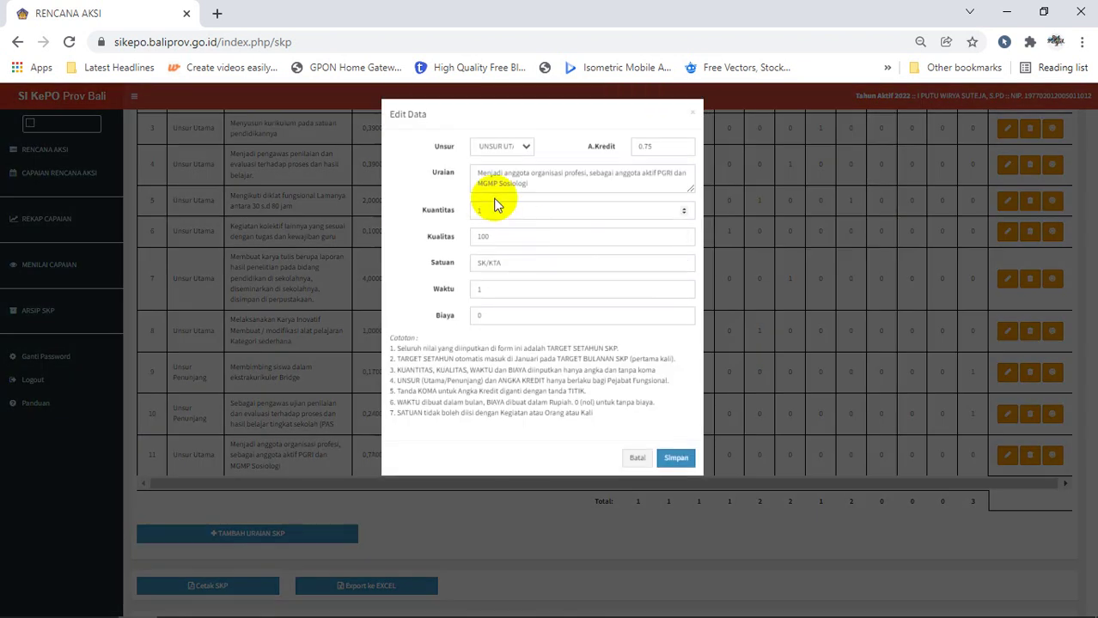
{"action": "left_click_drag", "start_coordinate": [493, 205], "coordinate": [442, 206]}
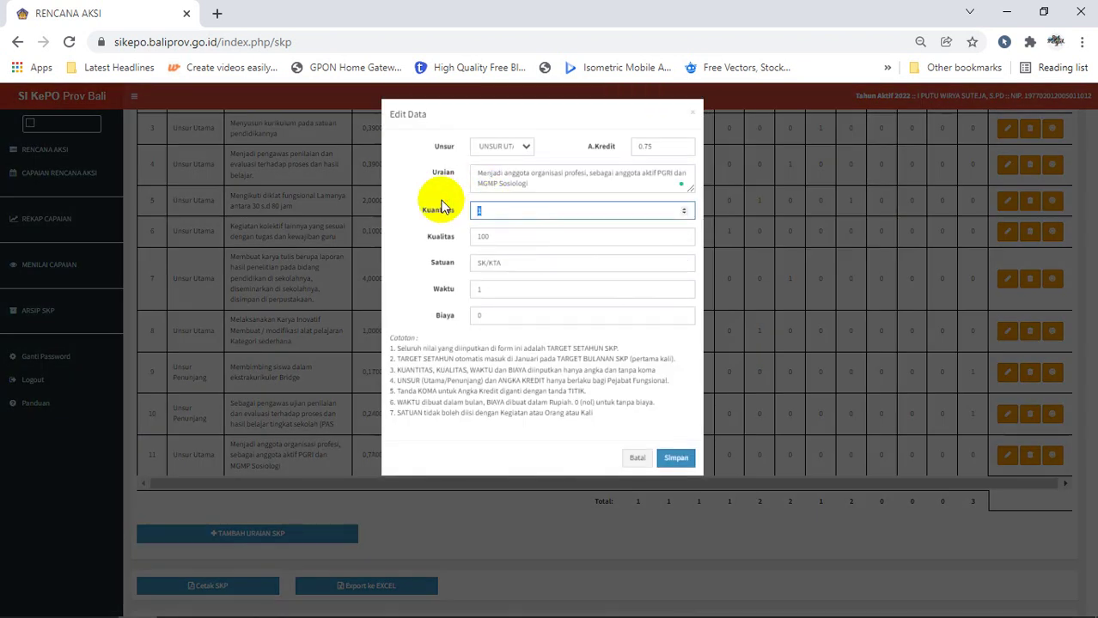
{"action": "left_click", "coordinate": [674, 458]}
{"action": "left_click", "coordinate": [533, 405]}
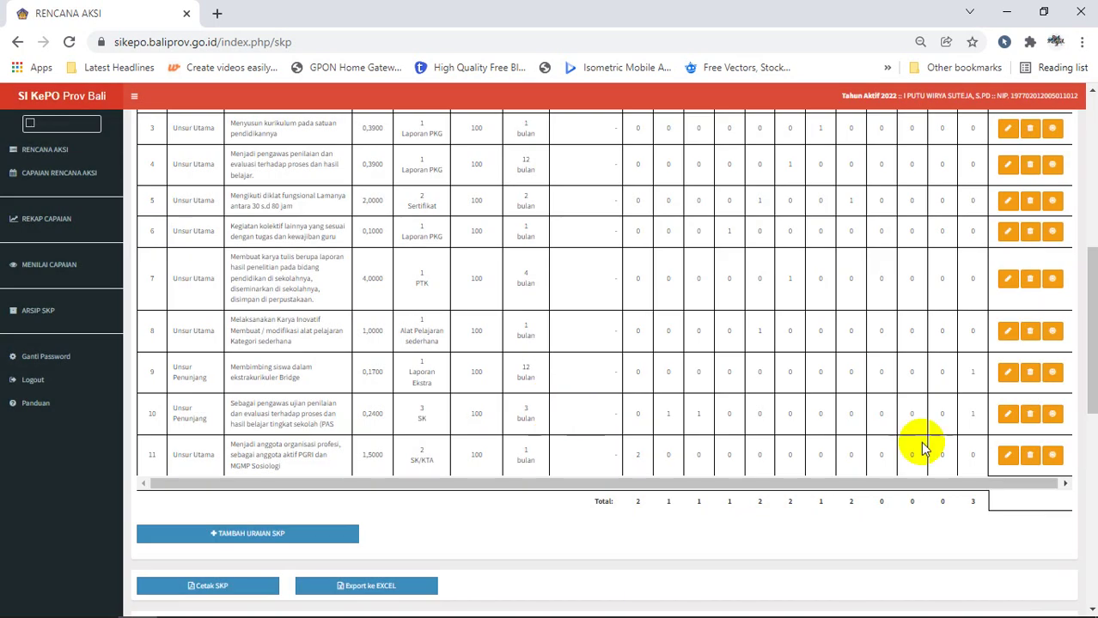
Step: In the monthly targets for Menjadi anggota organisasi profesi, set Januari to 0 and September and Oktober to 1 each, and save
{"action": "left_click", "coordinate": [1054, 455]}
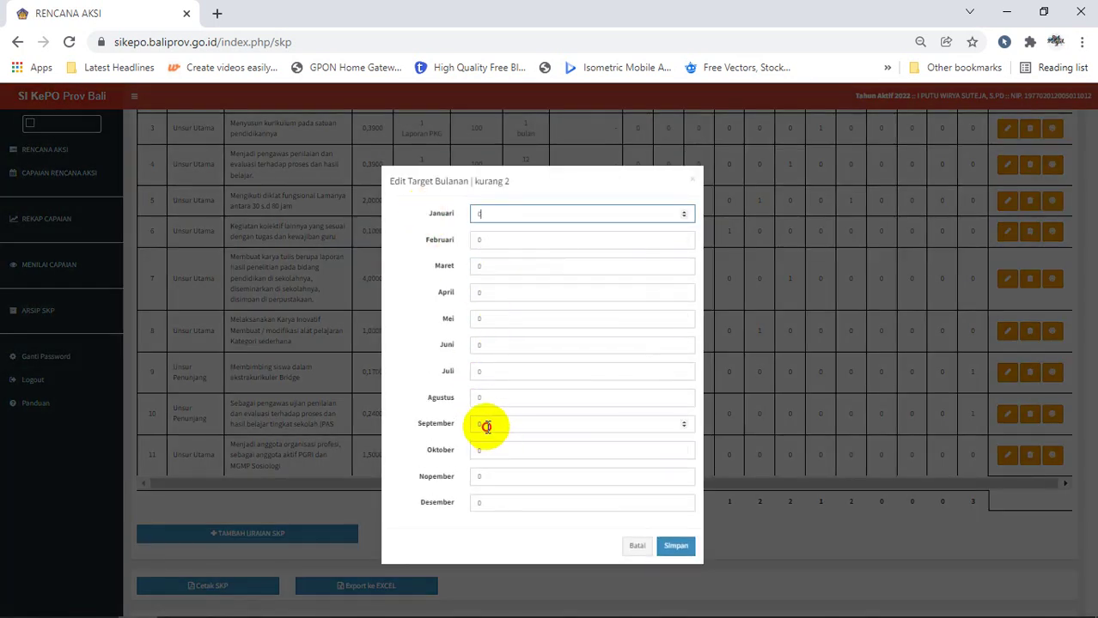
{"action": "left_click_drag", "start_coordinate": [486, 427], "coordinate": [453, 425]}
{"action": "left_click_drag", "start_coordinate": [483, 460], "coordinate": [446, 451]}
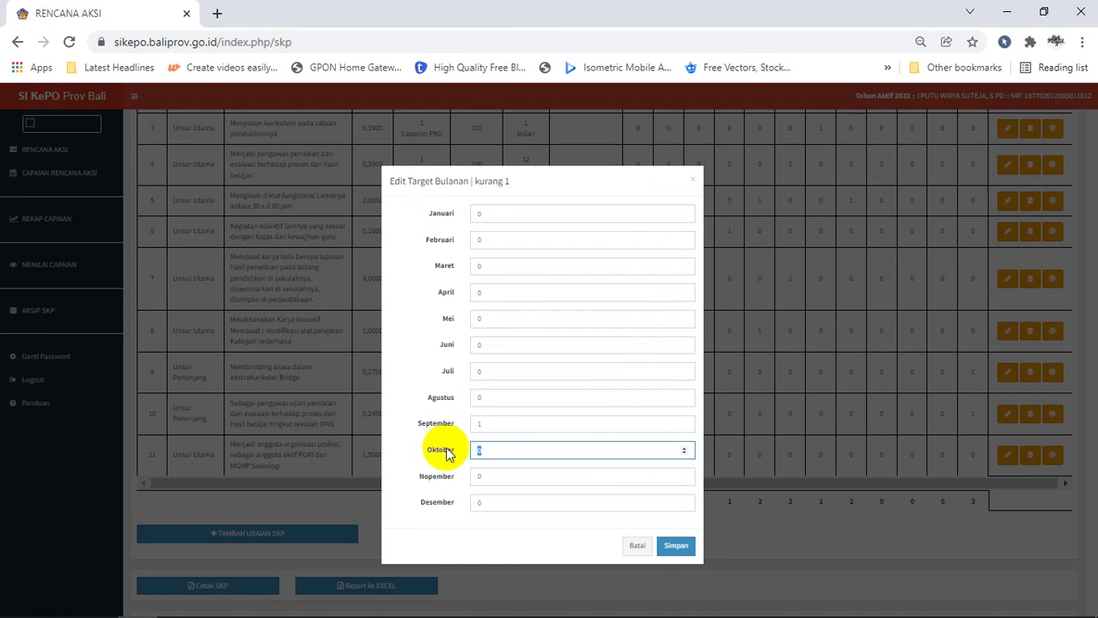
{"action": "type", "text": "1"}
{"action": "left_click", "coordinate": [666, 545]}
{"action": "left_click", "coordinate": [555, 419]}
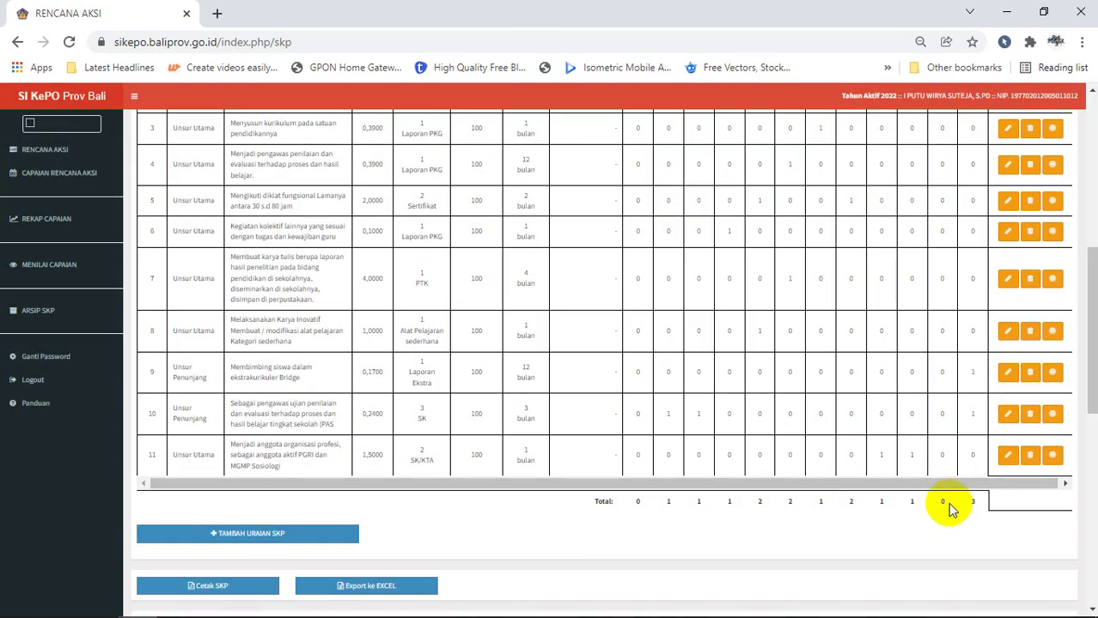
{"action": "left_click", "coordinate": [1052, 455]}
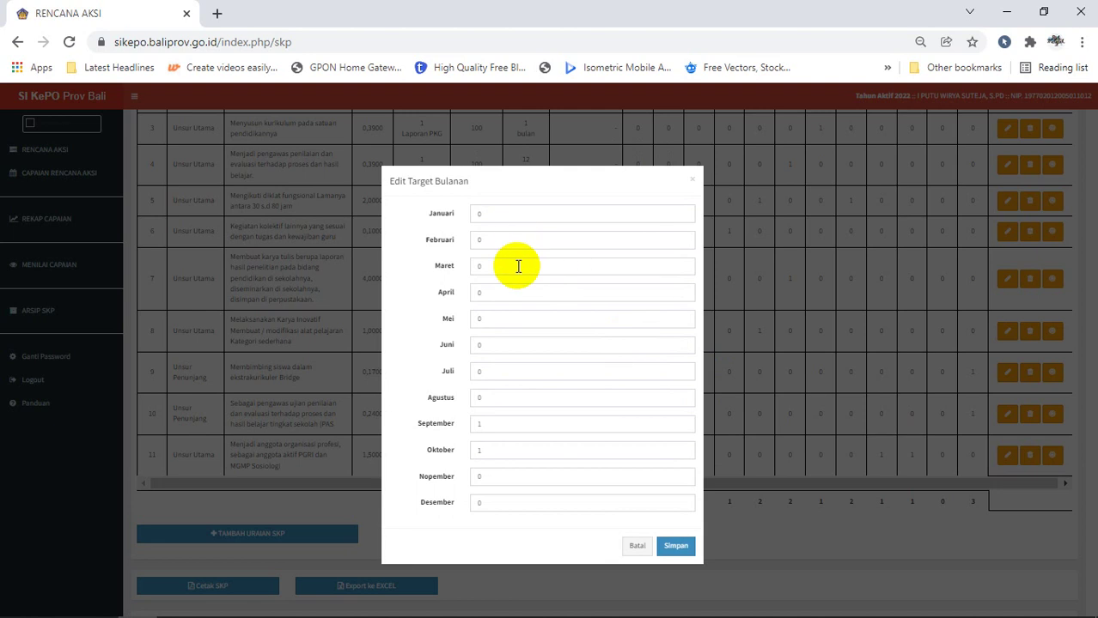
{"action": "left_click", "coordinate": [635, 545]}
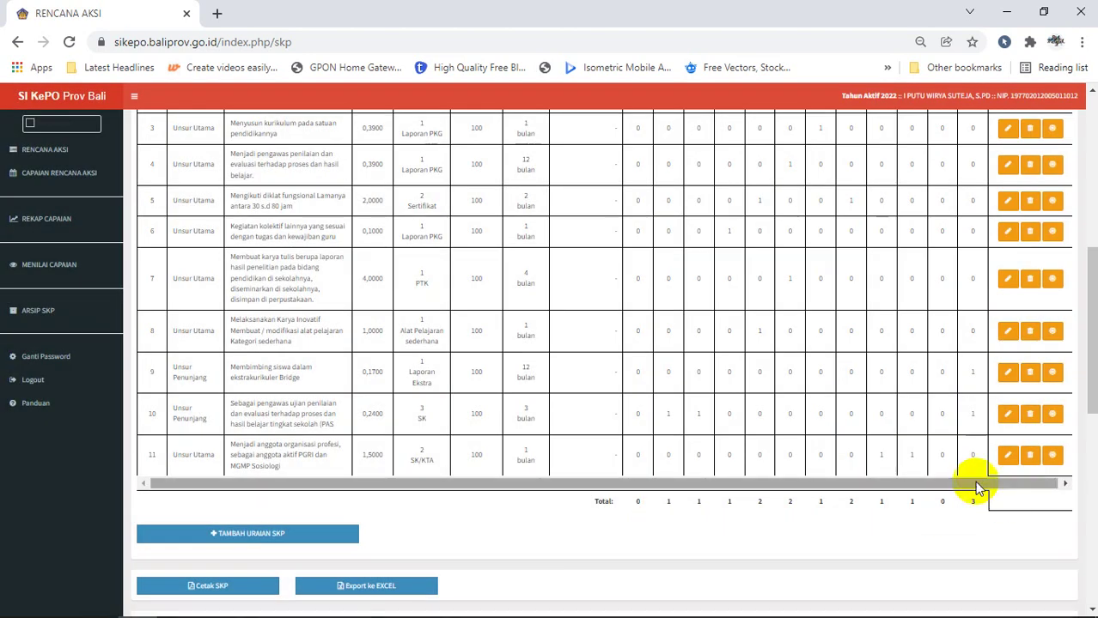
{"action": "scroll", "coordinate": [974, 486], "scroll_direction": "up", "scroll_amount": 1}
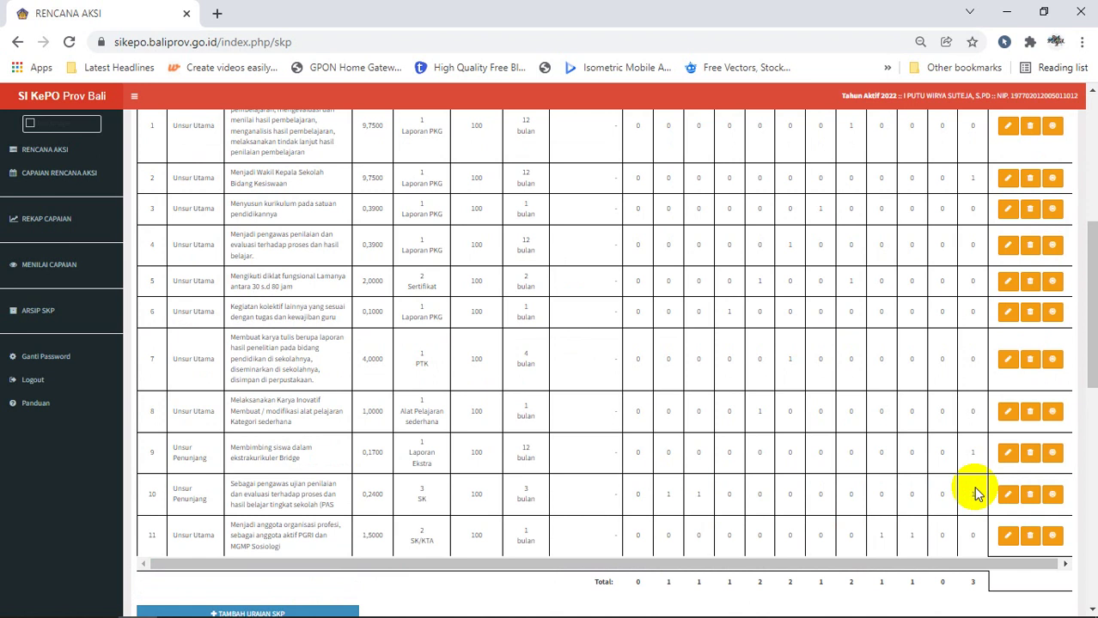
{"action": "scroll", "coordinate": [975, 492], "scroll_direction": "down", "scroll_amount": 1}
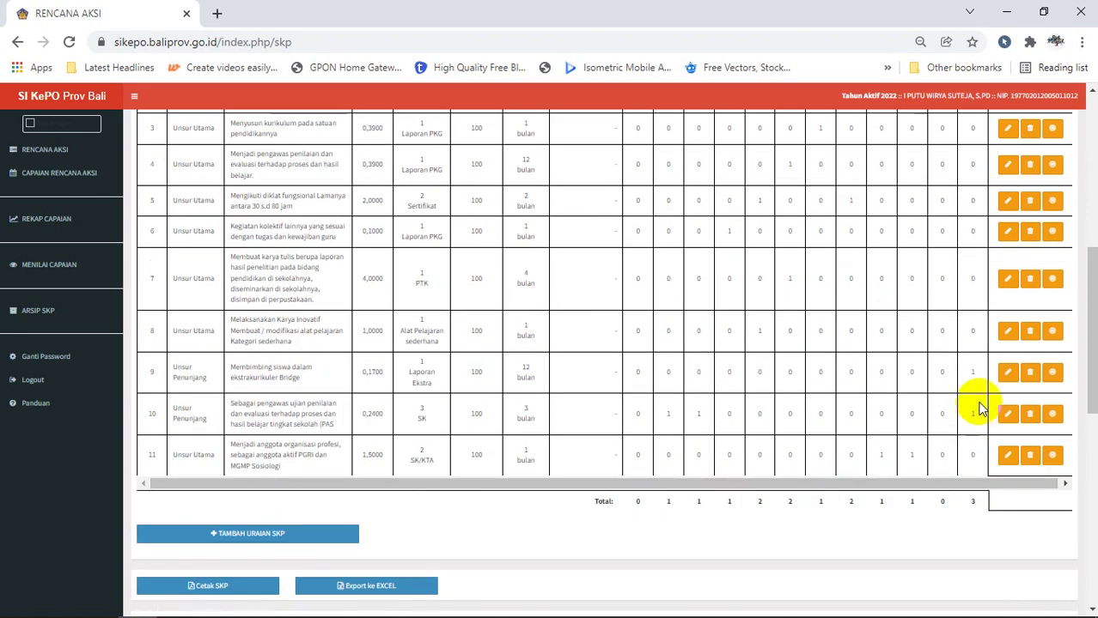
Step: In the monthly targets for Membimbing siswa dalam ekstrakurikuler Bridge, set Januari to 1 and Desember to 0, and save
{"action": "left_click", "coordinate": [1052, 372]}
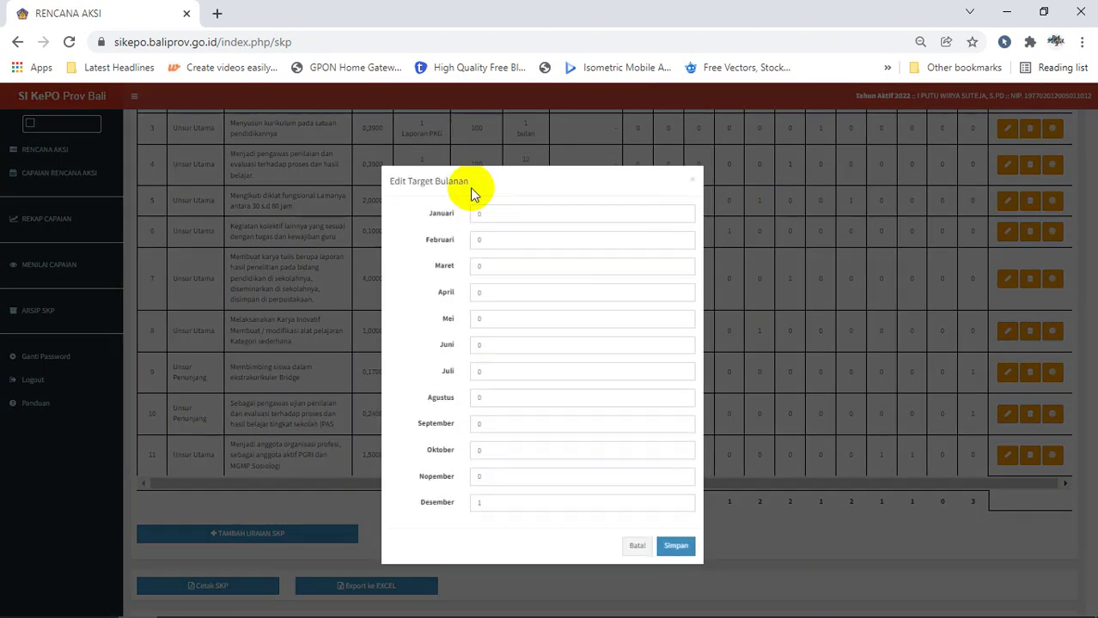
{"action": "left_click_drag", "start_coordinate": [491, 212], "coordinate": [471, 216]}
{"action": "type", "text": "1"}
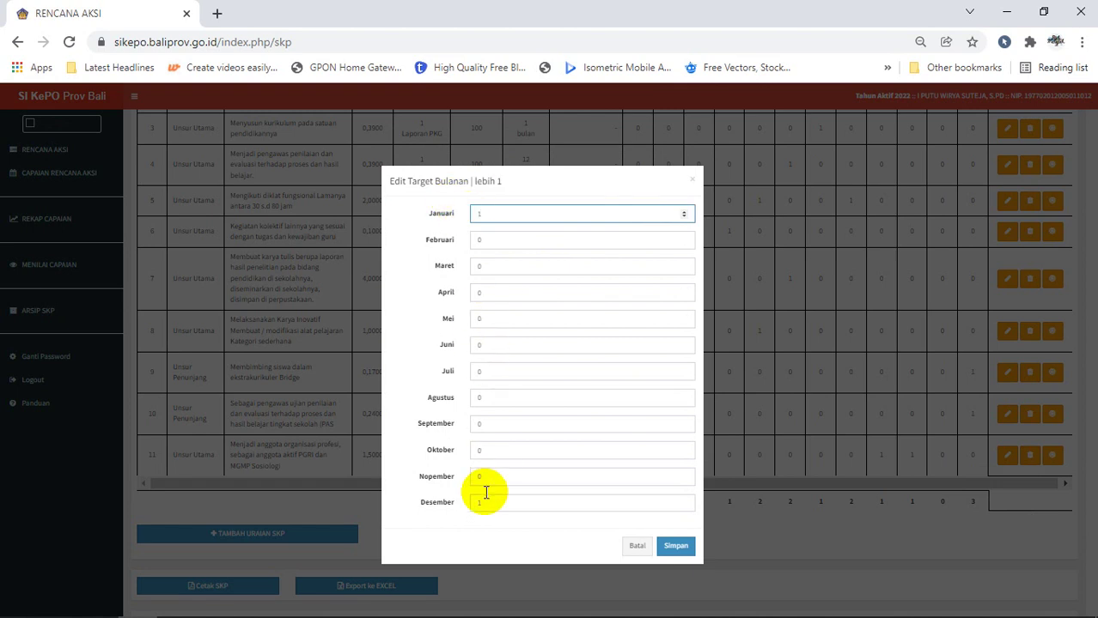
{"action": "left_click_drag", "start_coordinate": [487, 504], "coordinate": [432, 500]}
{"action": "type", "text": "0"}
{"action": "left_click", "coordinate": [675, 546]}
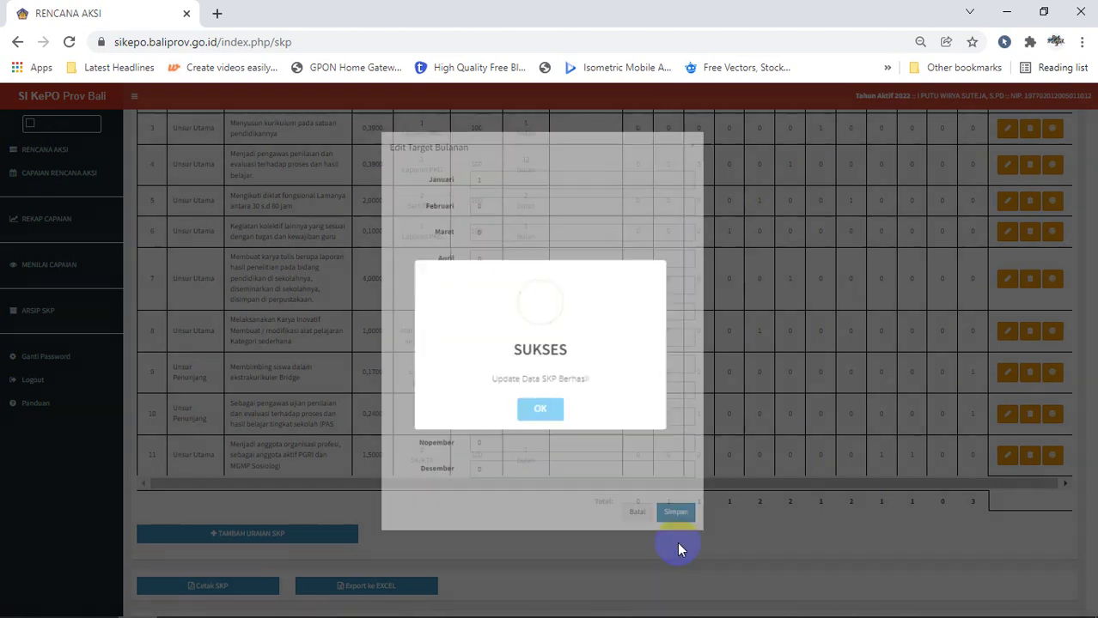
{"action": "left_click", "coordinate": [534, 409]}
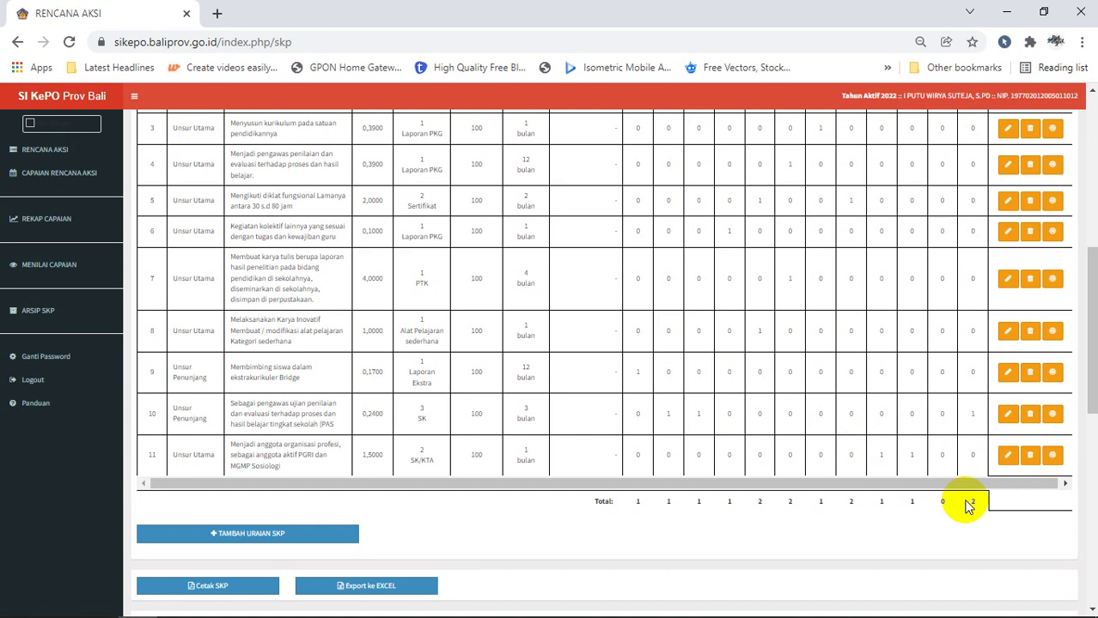
Step: In the monthly targets for Sebagai pengawas ujian, set Desember to 0 and Nopember to 1, and save
{"action": "scroll", "coordinate": [968, 507], "scroll_direction": "up", "scroll_amount": 3}
{"action": "scroll", "coordinate": [968, 507], "scroll_direction": "down", "scroll_amount": 1}
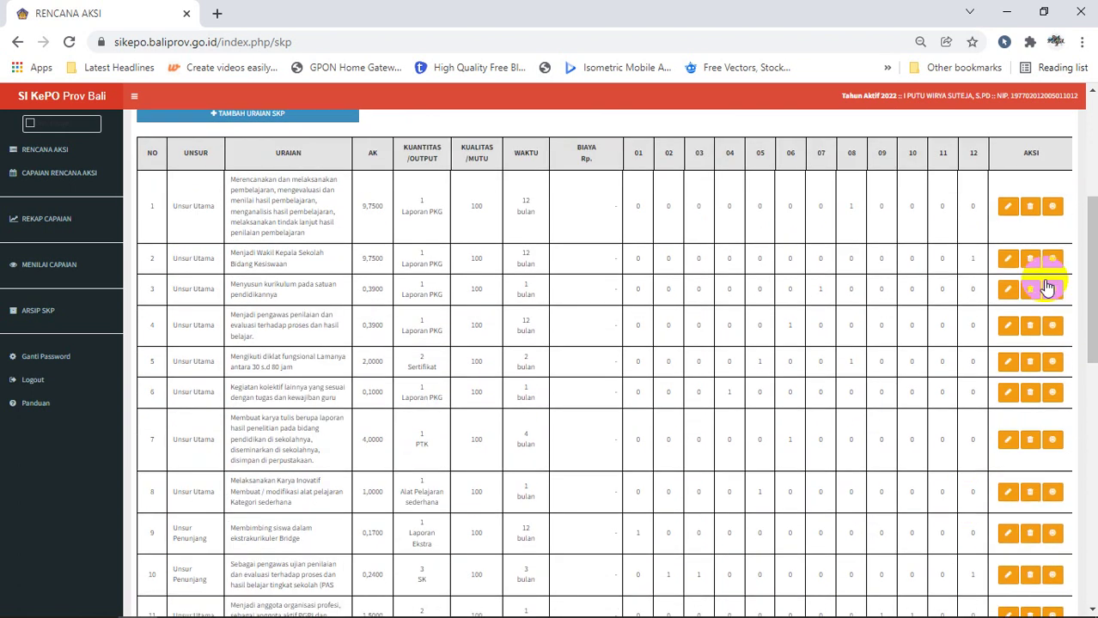
{"action": "scroll", "coordinate": [1048, 446], "scroll_direction": "down", "scroll_amount": 2}
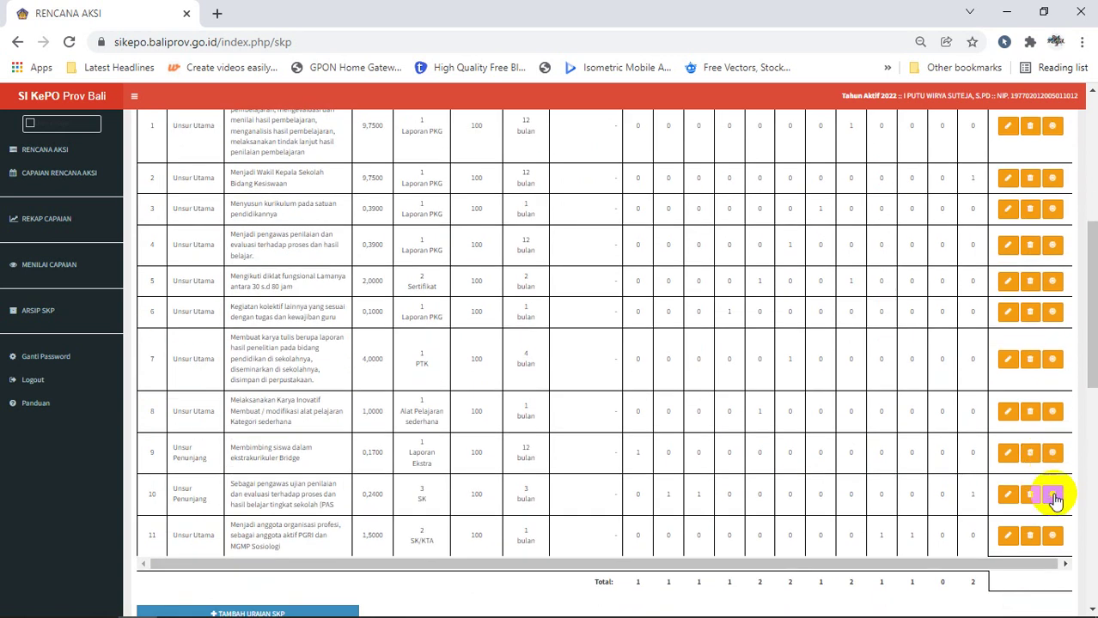
{"action": "left_click", "coordinate": [1054, 498]}
{"action": "left_click", "coordinate": [435, 239]}
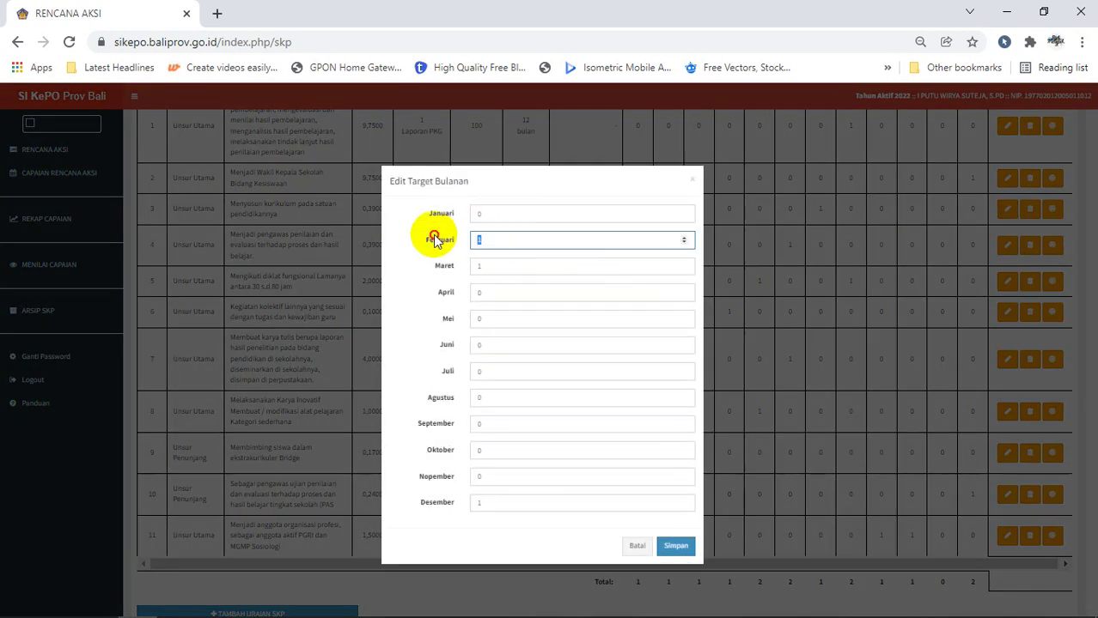
{"action": "left_click", "coordinate": [432, 493]}
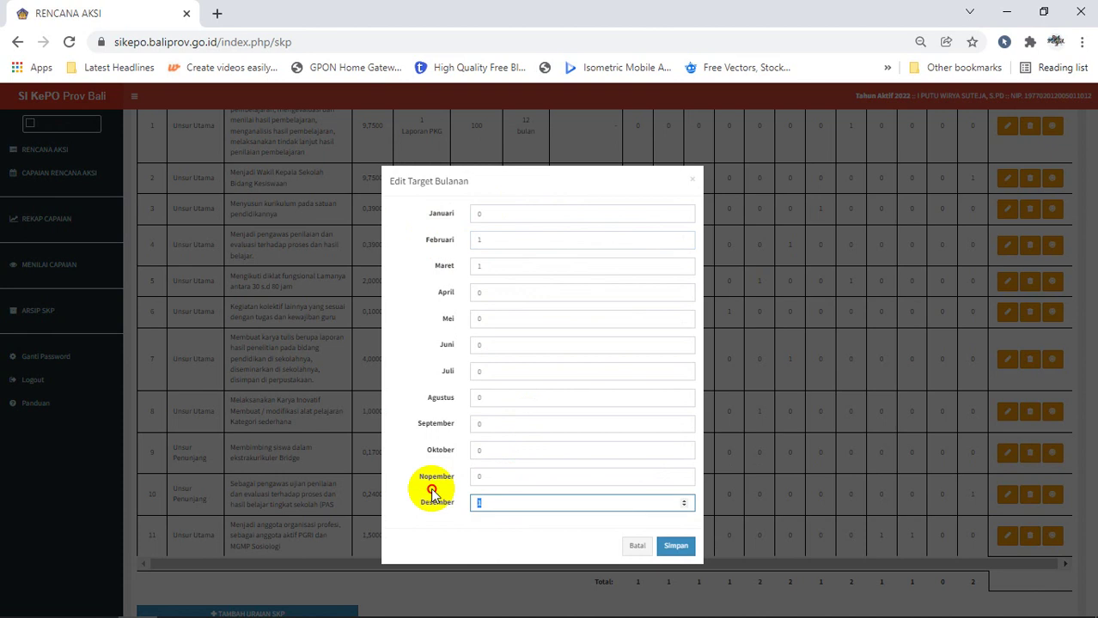
{"action": "type", "text": "0"}
{"action": "left_click", "coordinate": [423, 475]}
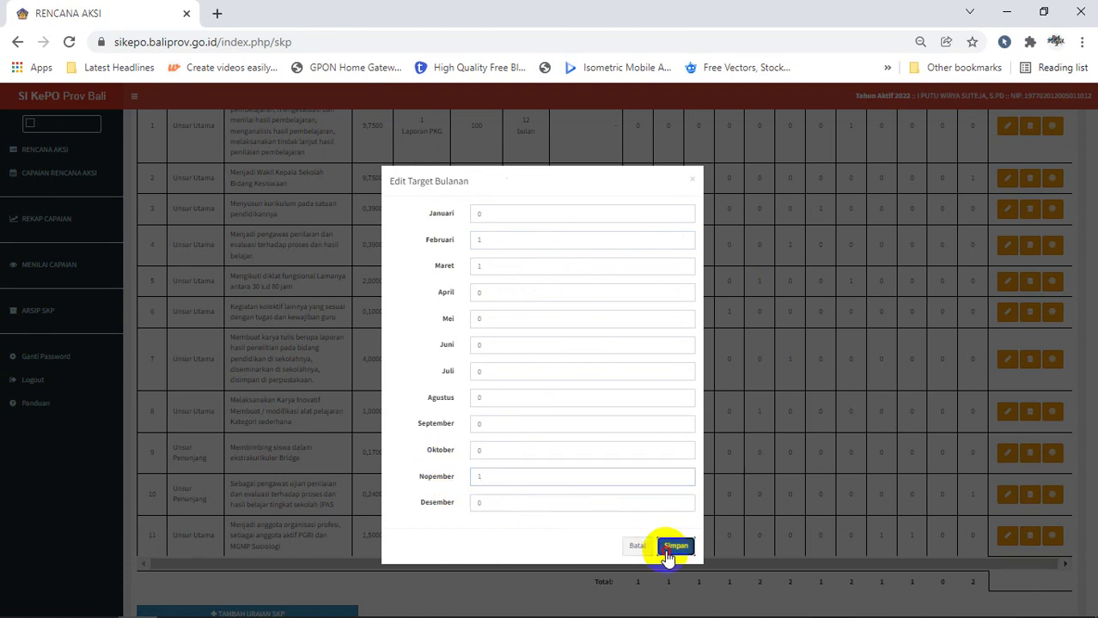
{"action": "left_click", "coordinate": [674, 547]}
{"action": "left_click", "coordinate": [535, 411]}
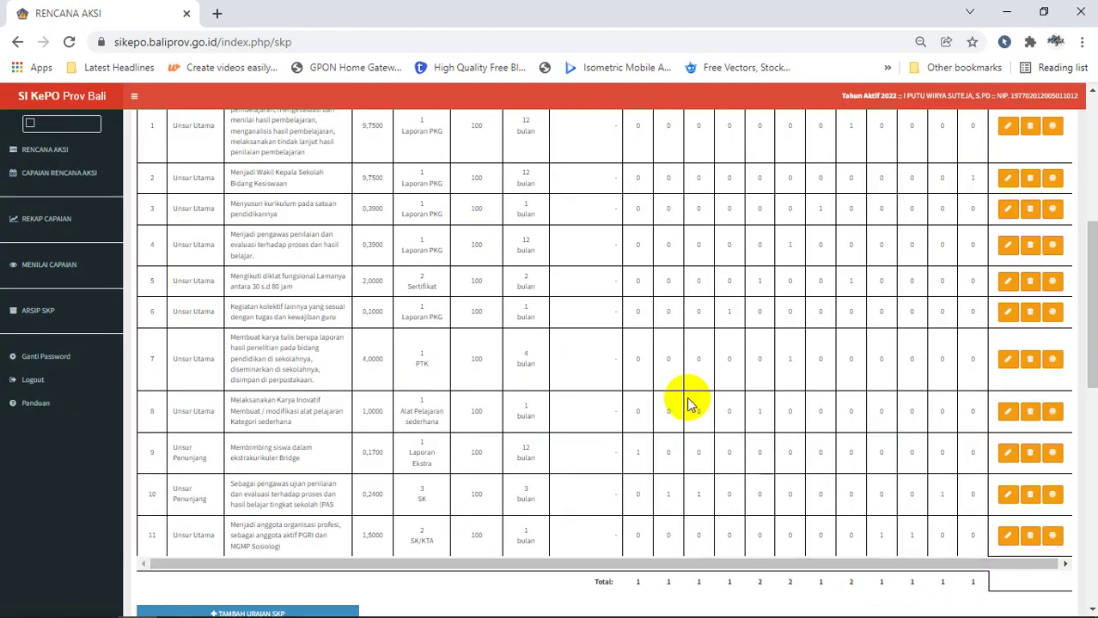
Step: Review the monthly totals of the SKP table and the Confirm SKP section at the end of the page
{"action": "scroll", "coordinate": [583, 385], "scroll_direction": "down", "scroll_amount": 3}
{"action": "scroll", "coordinate": [618, 336], "scroll_direction": "up", "scroll_amount": 5}
{"action": "scroll", "coordinate": [617, 326], "scroll_direction": "down", "scroll_amount": 2}
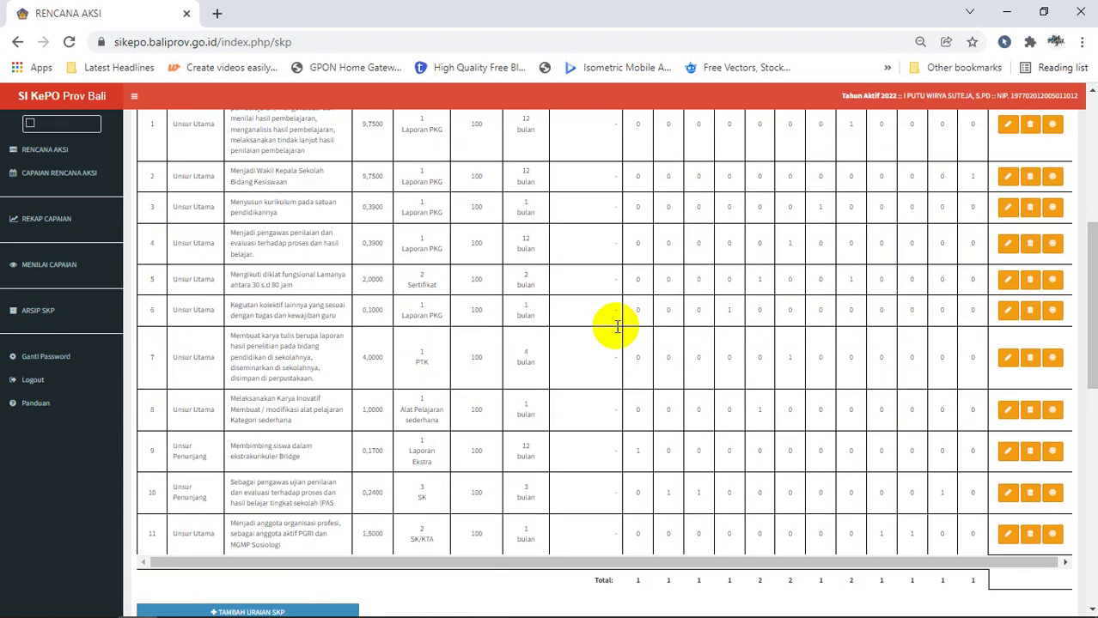
{"action": "scroll", "coordinate": [617, 326], "scroll_direction": "down", "scroll_amount": 6}
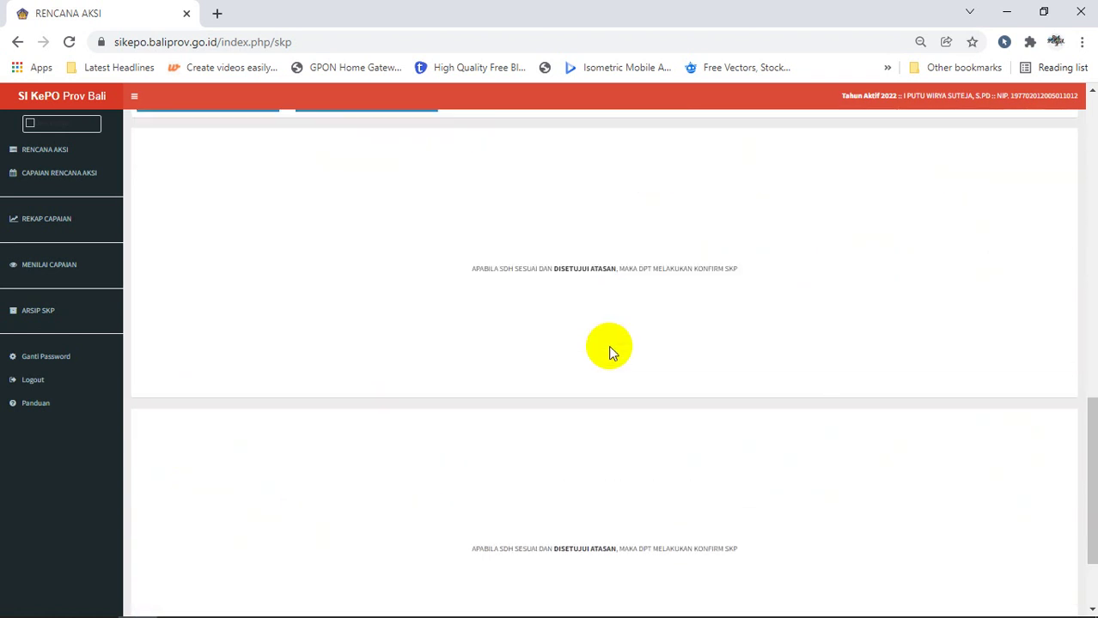
{"action": "scroll", "coordinate": [604, 348], "scroll_direction": "down", "scroll_amount": 2}
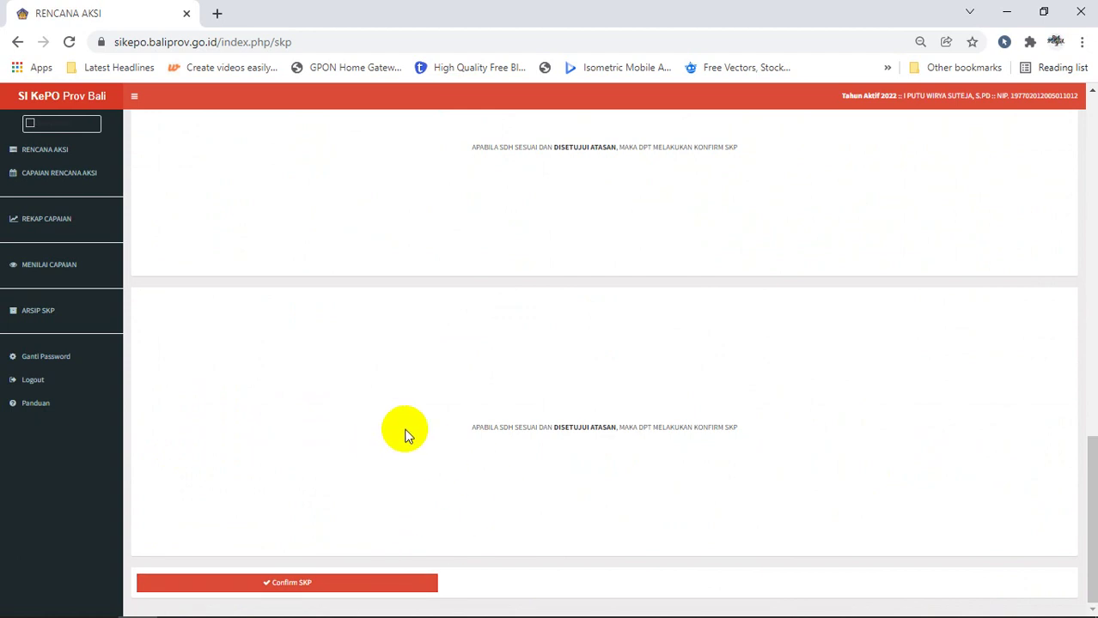
{"action": "scroll", "coordinate": [397, 414], "scroll_direction": "up", "scroll_amount": 15}
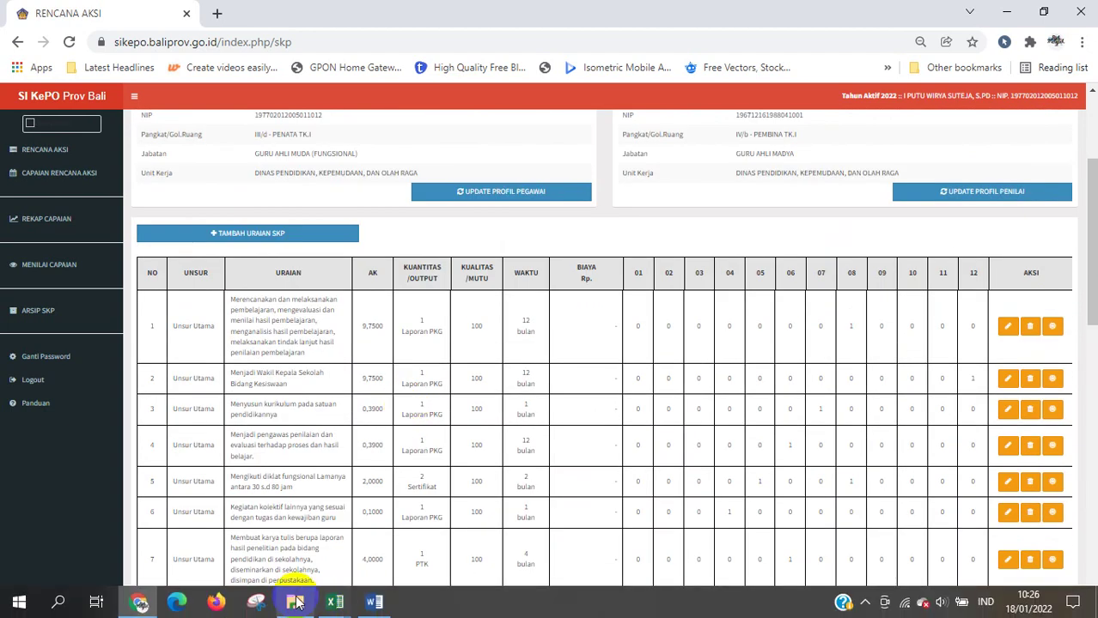
Step: Switch to Excel, examine the Target per Bulan columns on the Capaian Rencana 2022 sheet, and return to the Rencana Aksi page in Chrome
{"action": "mouse_move", "coordinate": [335, 602]}
{"action": "left_click", "coordinate": [185, 527]}
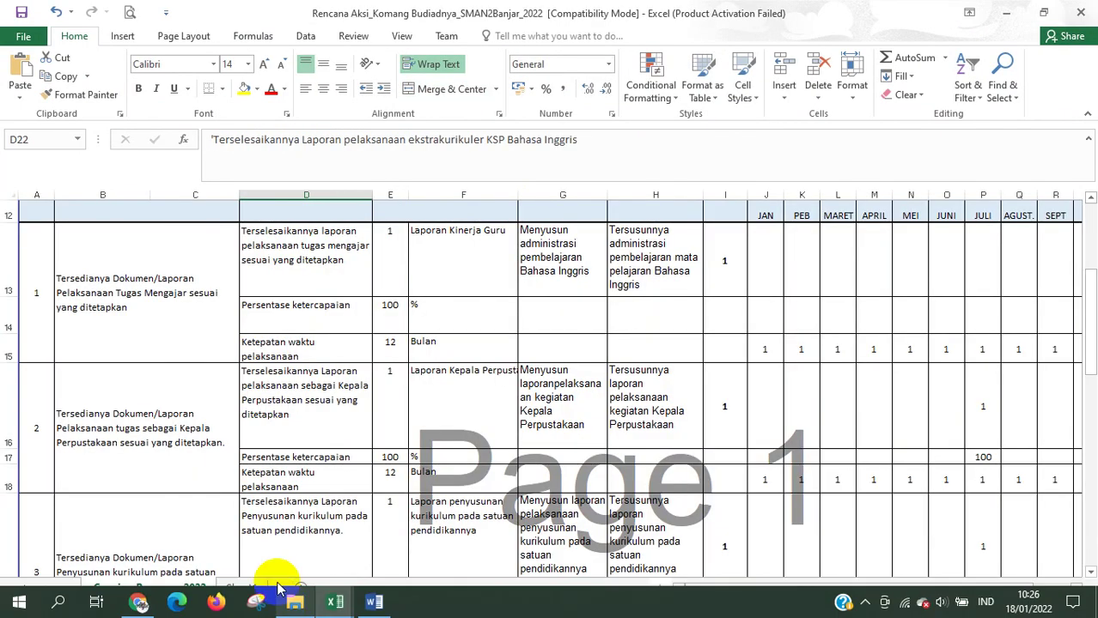
{"action": "left_click_drag", "start_coordinate": [710, 589], "coordinate": [767, 593]}
{"action": "scroll", "coordinate": [767, 592], "scroll_direction": "up", "scroll_amount": 3}
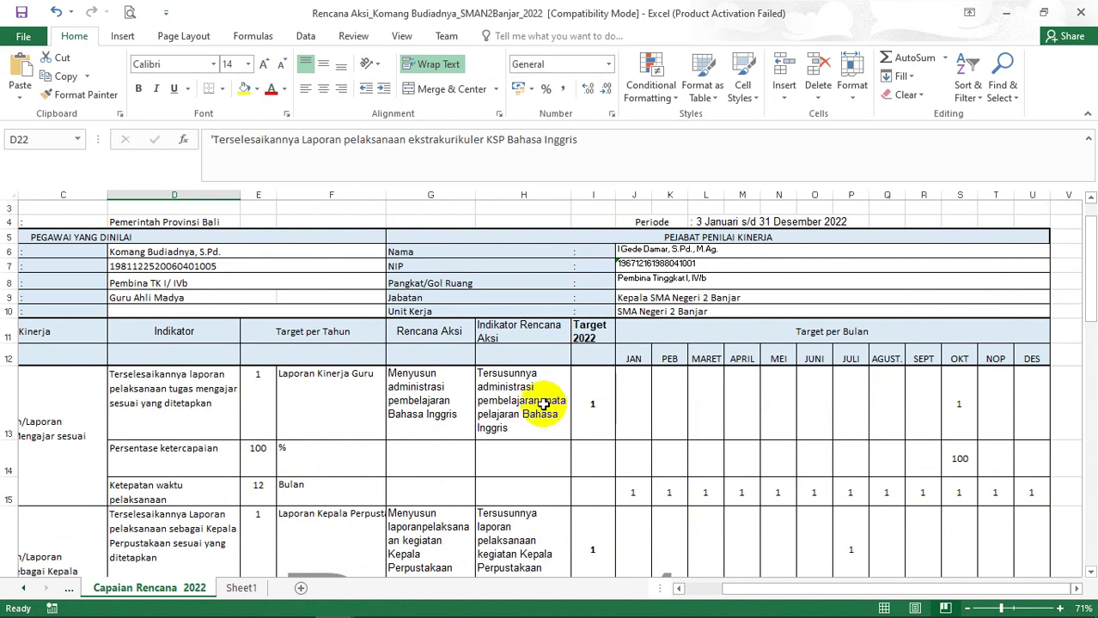
{"action": "mouse_move", "coordinate": [172, 593]}
{"action": "mouse_move", "coordinate": [139, 604]}
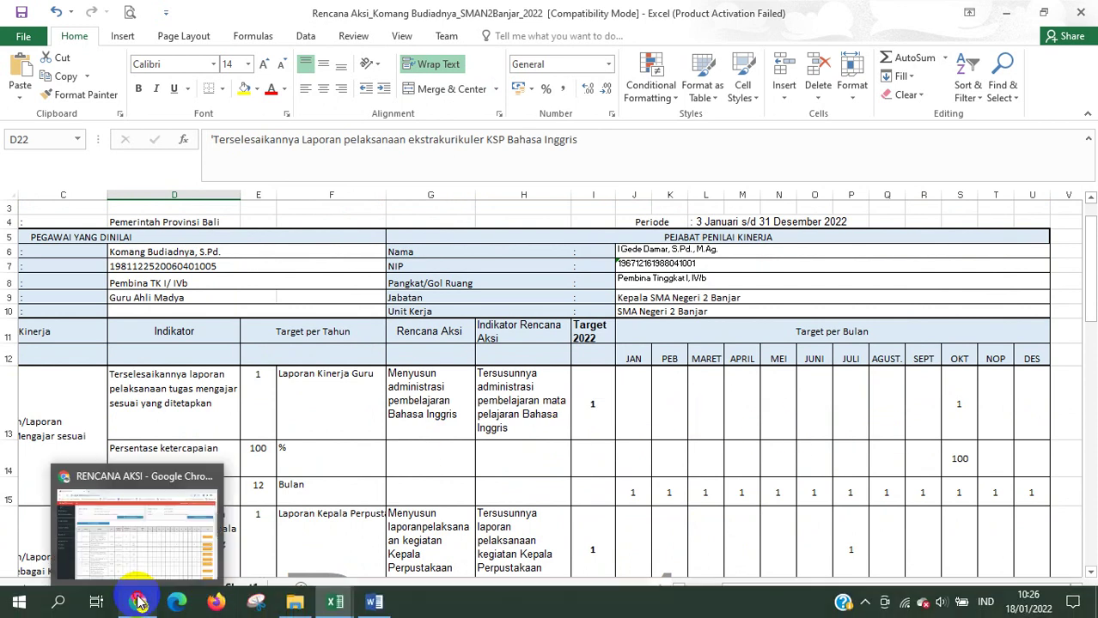
{"action": "left_click", "coordinate": [140, 566]}
{"action": "mouse_move", "coordinate": [412, 592]}
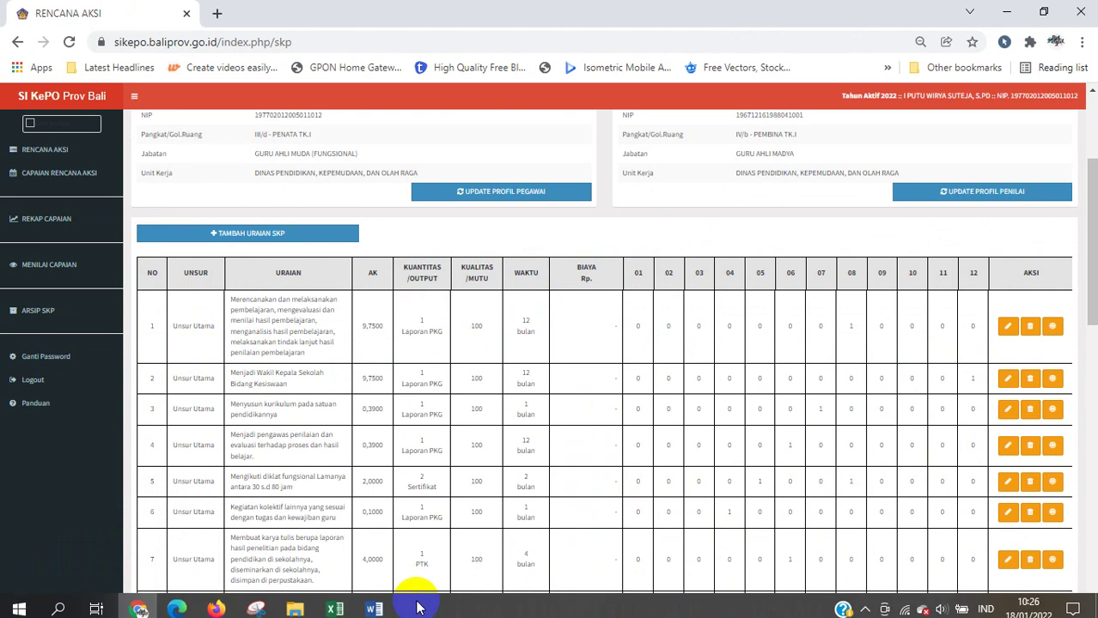